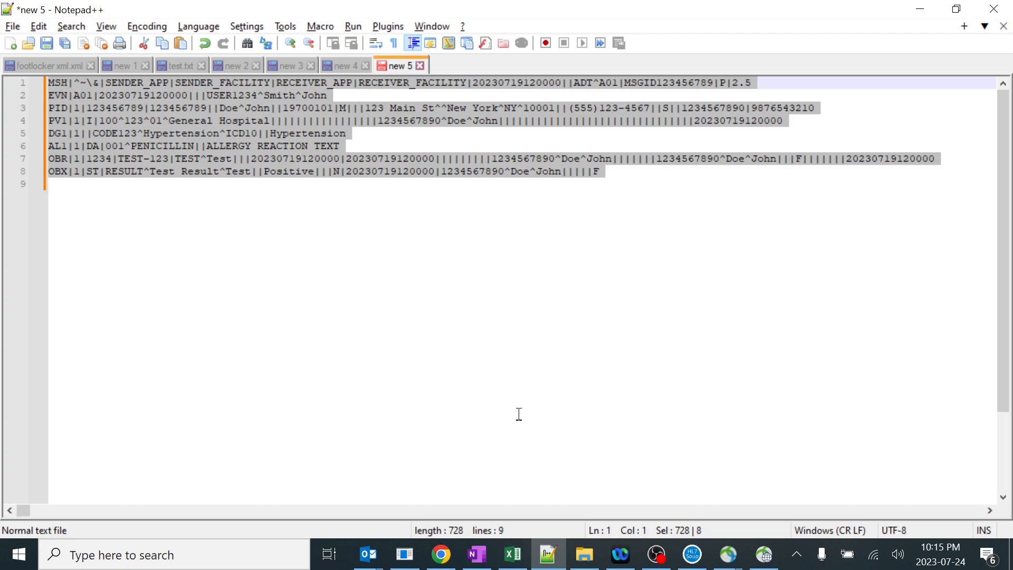
- Review the key list in the HL7 to CSV workbook in Excel and the message's PID segment in Notepad++
left_click(517, 554)
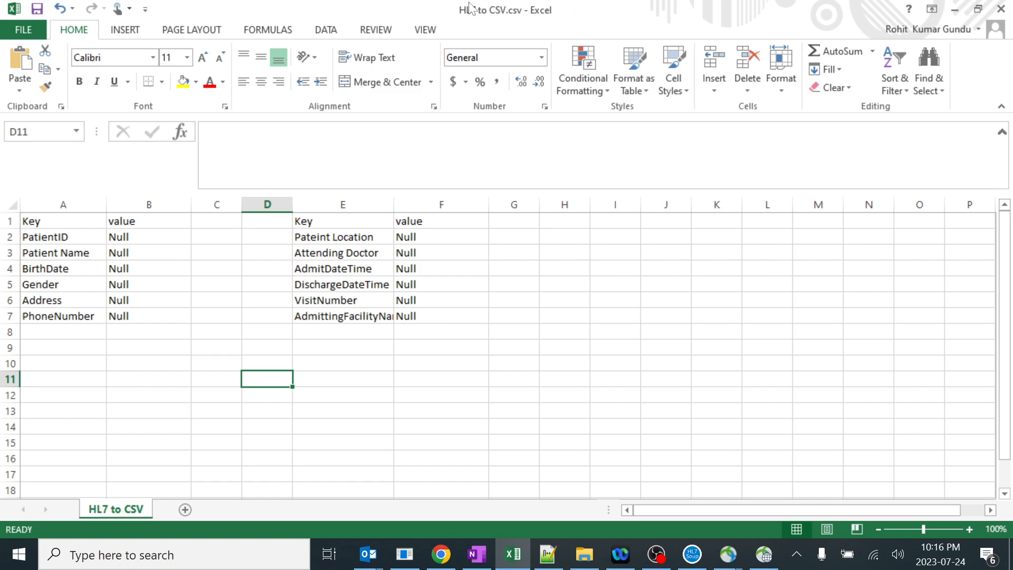
left_click(477, 554)
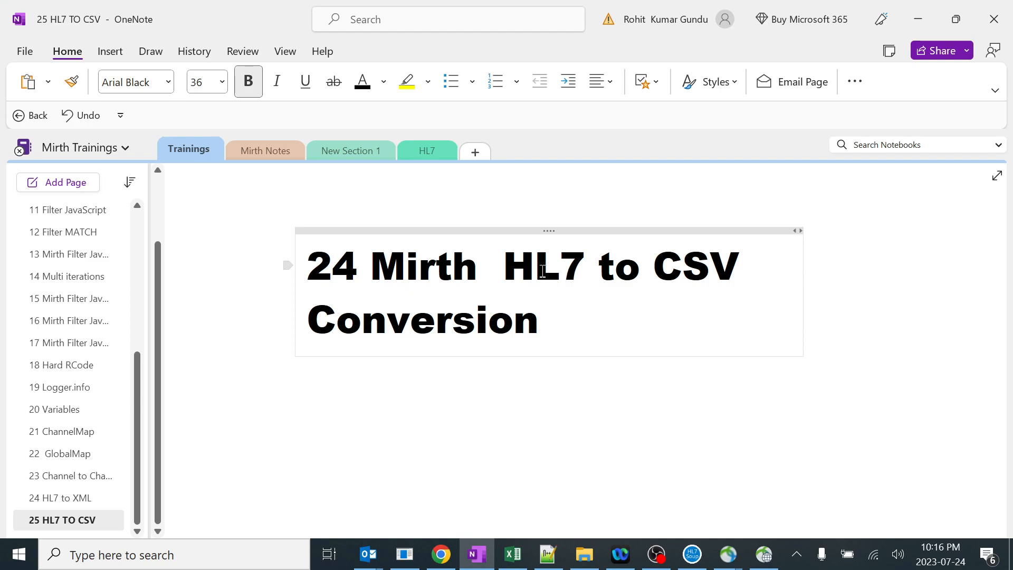
left_click(549, 554)
left_click(206, 111)
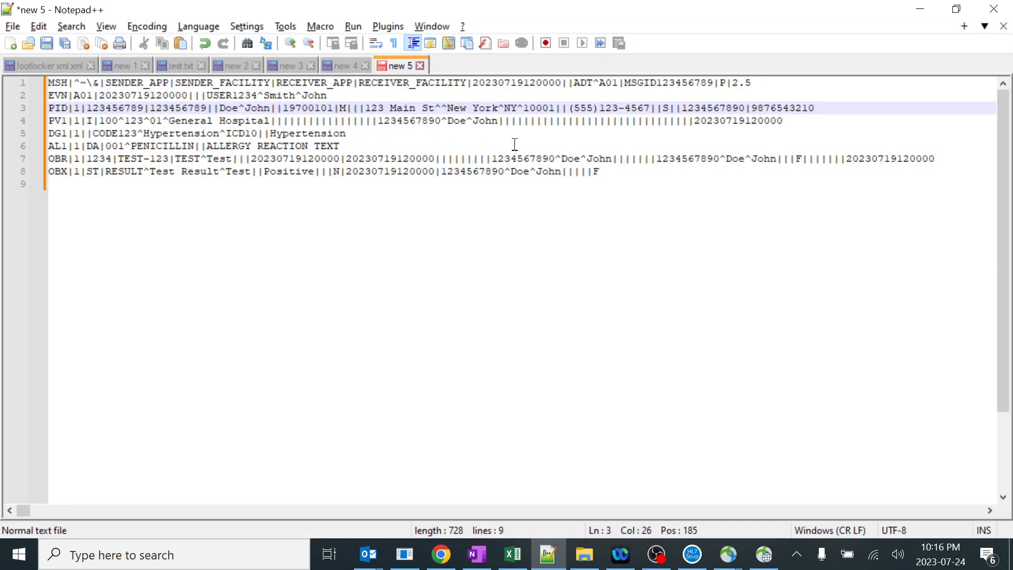
- Copy the entire sample HL7 message from Notepad++ and paste it over the message in HL7 Soup
left_click_drag(638, 179, 44, 85)
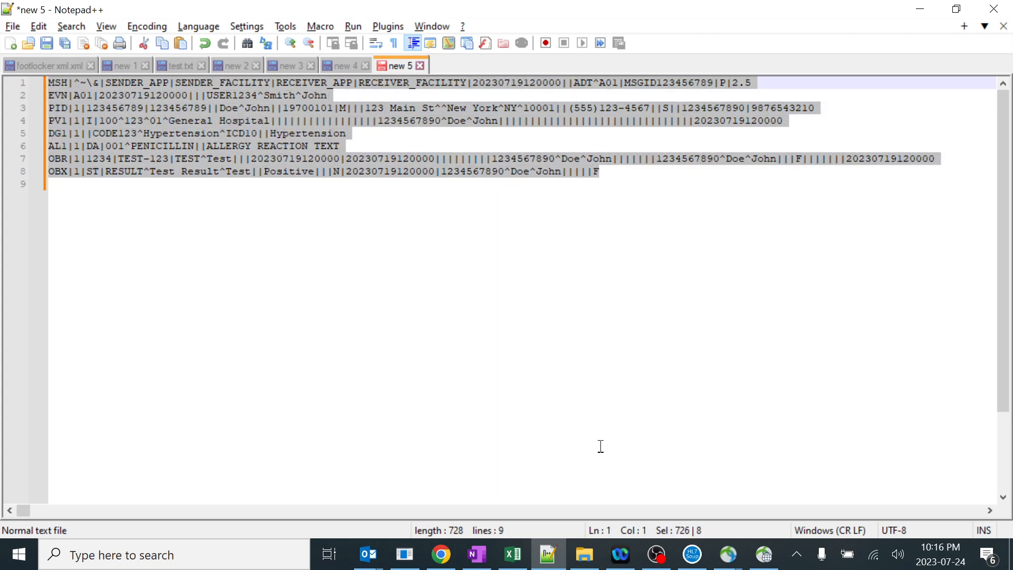
left_click(692, 554)
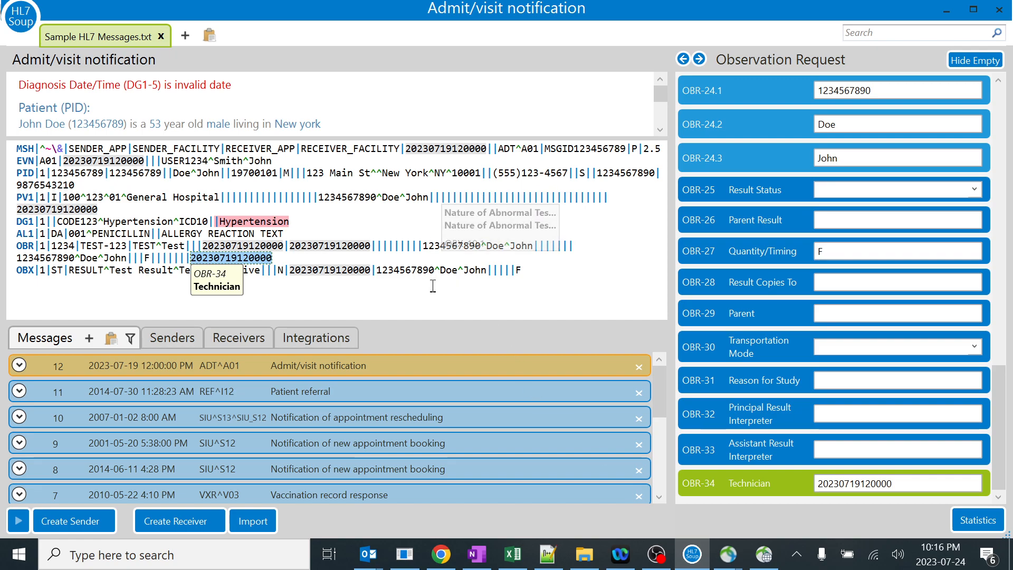
key("ctrl+a")
key("ctrl+v")
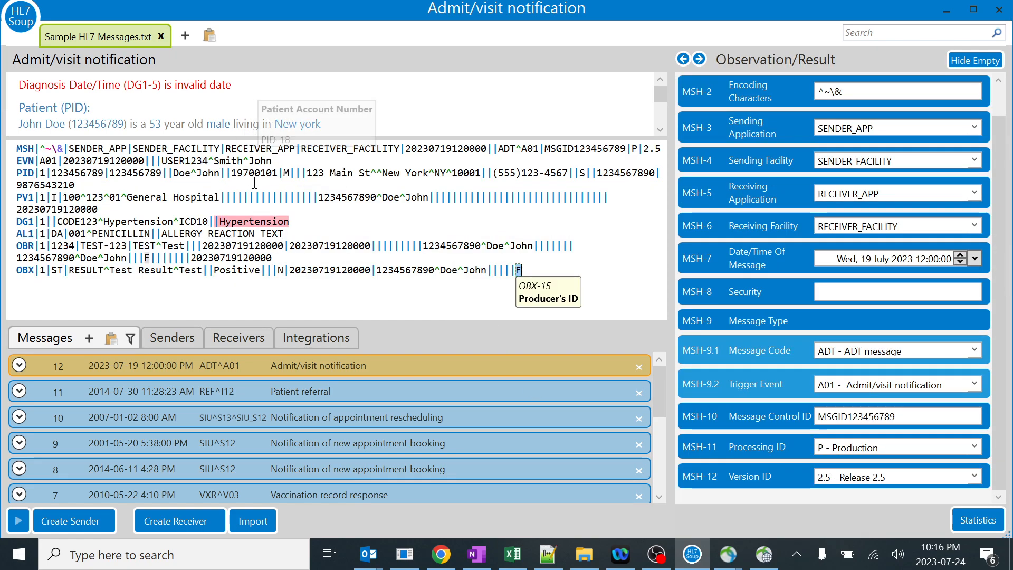
- Examine the PID segment's patient identification fields in the pasted message
scroll(774, 217, "up", 1)
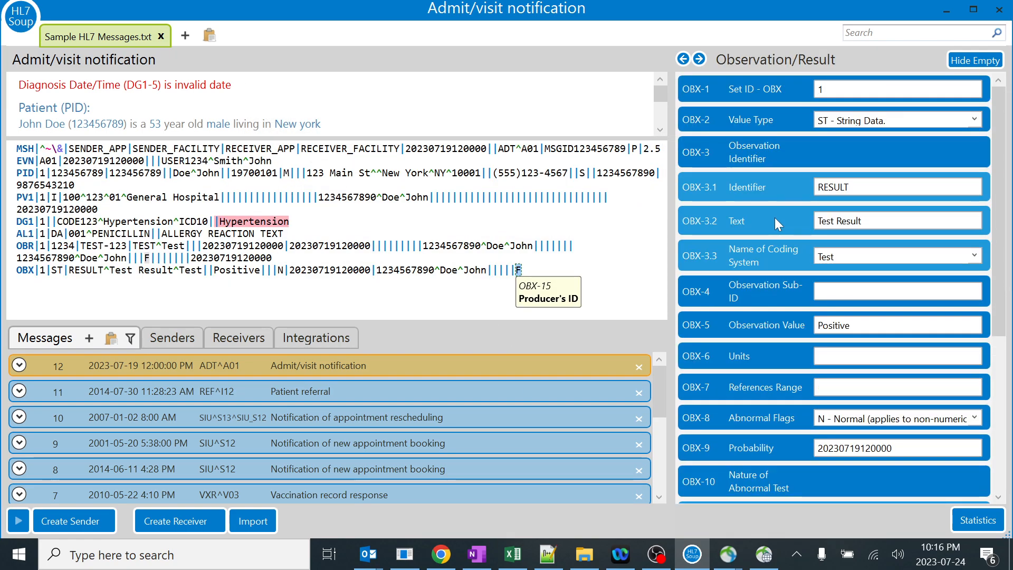
left_click(41, 173)
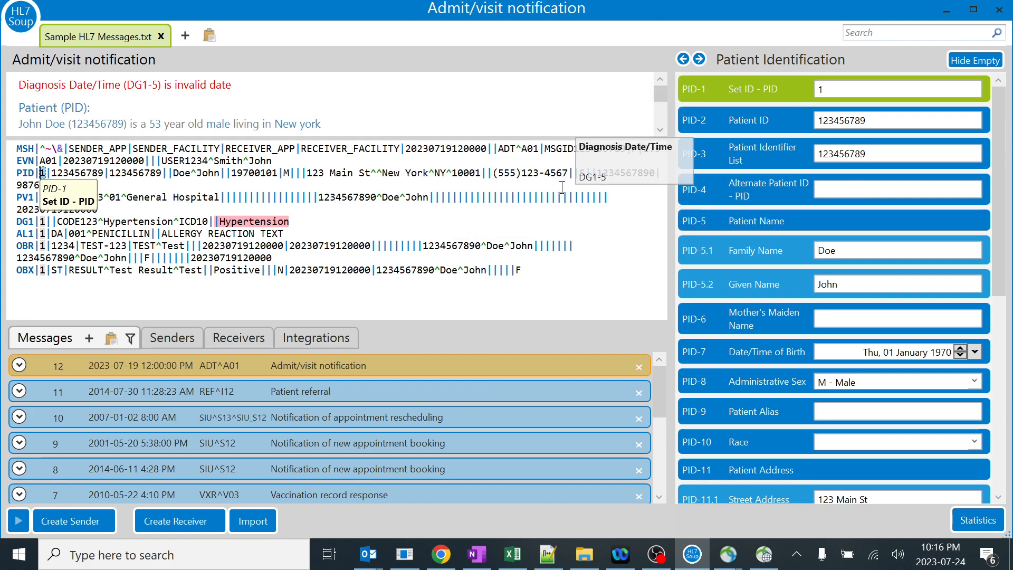
scroll(791, 306, "down", 6)
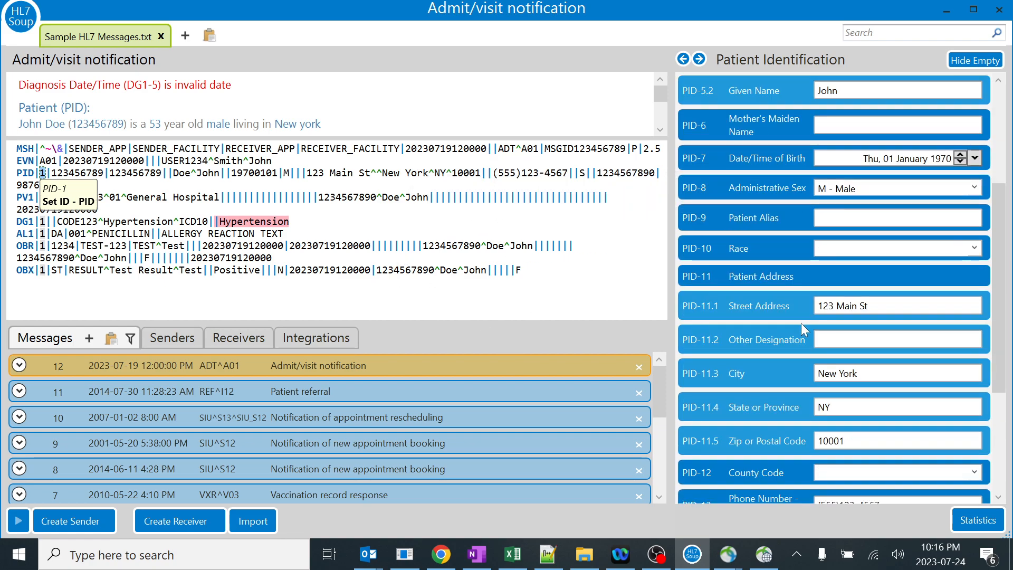
scroll(265, 412, "down", 3)
scroll(762, 258, "up", 6)
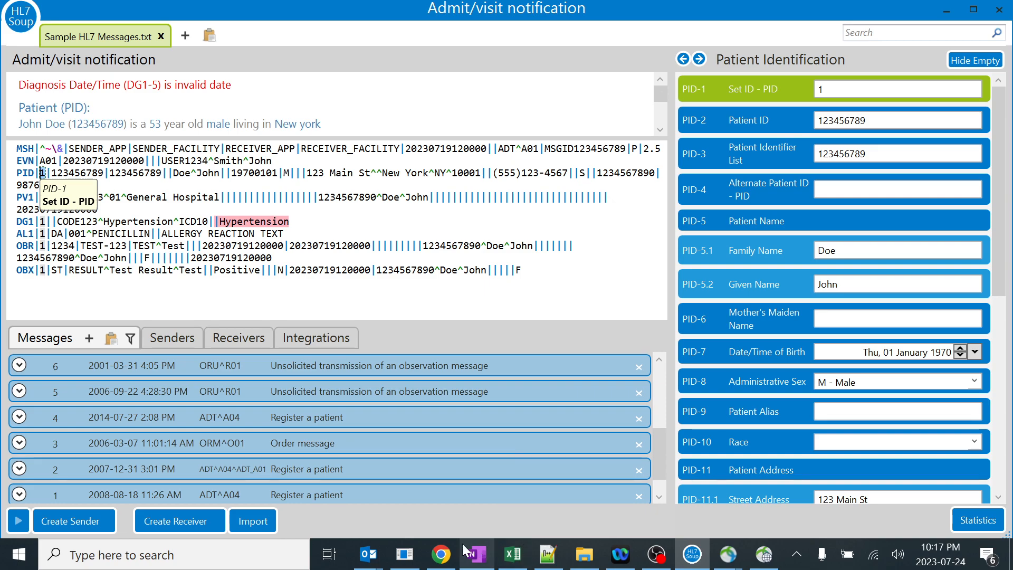
- Switch to Mirth Connect Administrator and disable every channel in the channel list
left_click(404, 553)
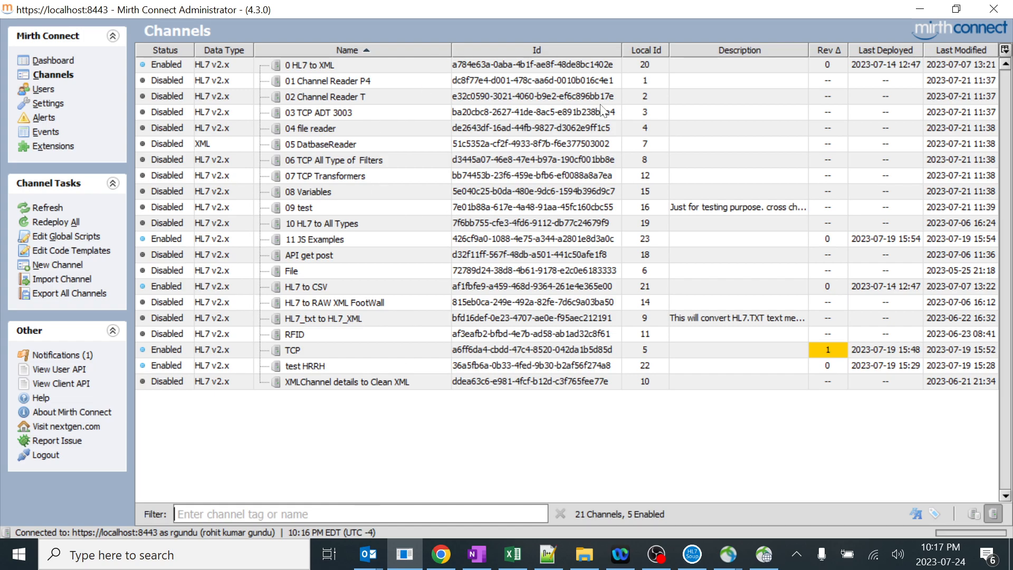
left_click(165, 67)
left_click(178, 381, "shift")
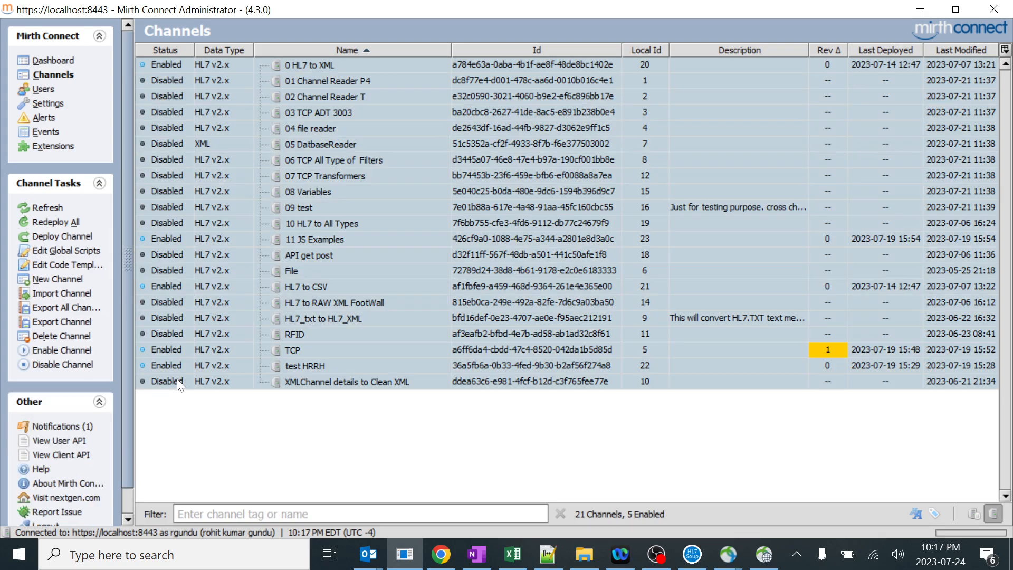
right_click(204, 189)
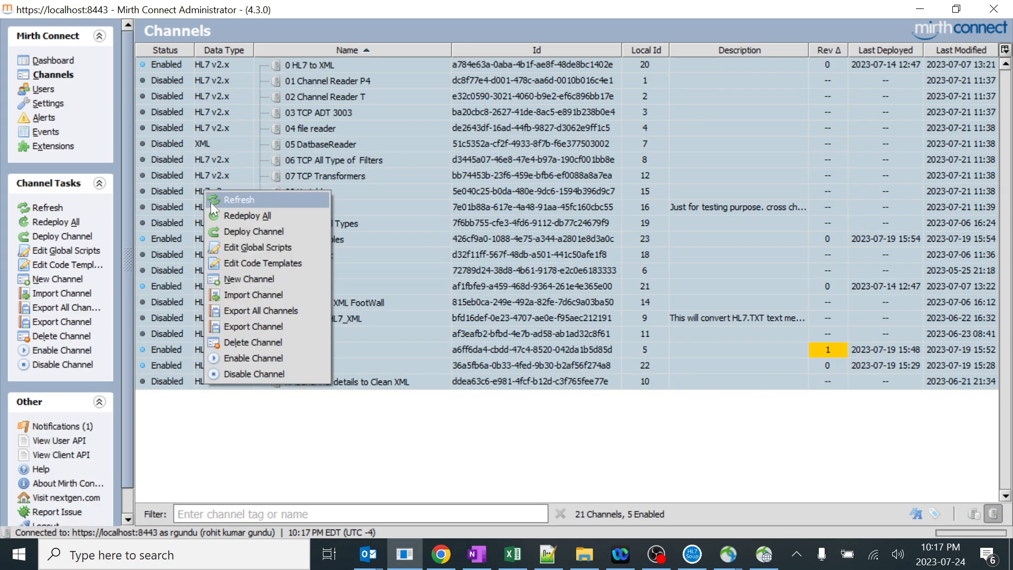
left_click(267, 372)
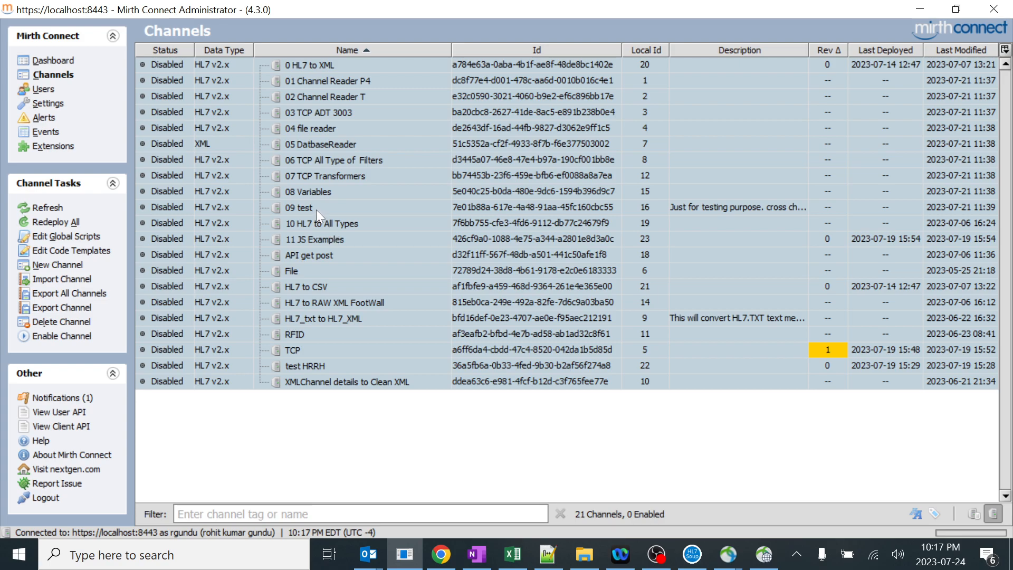
left_click(378, 203)
- Stop all deployed channels, from test HRRH through 0 HL7 to XML, on the Dashboard
left_click(67, 63)
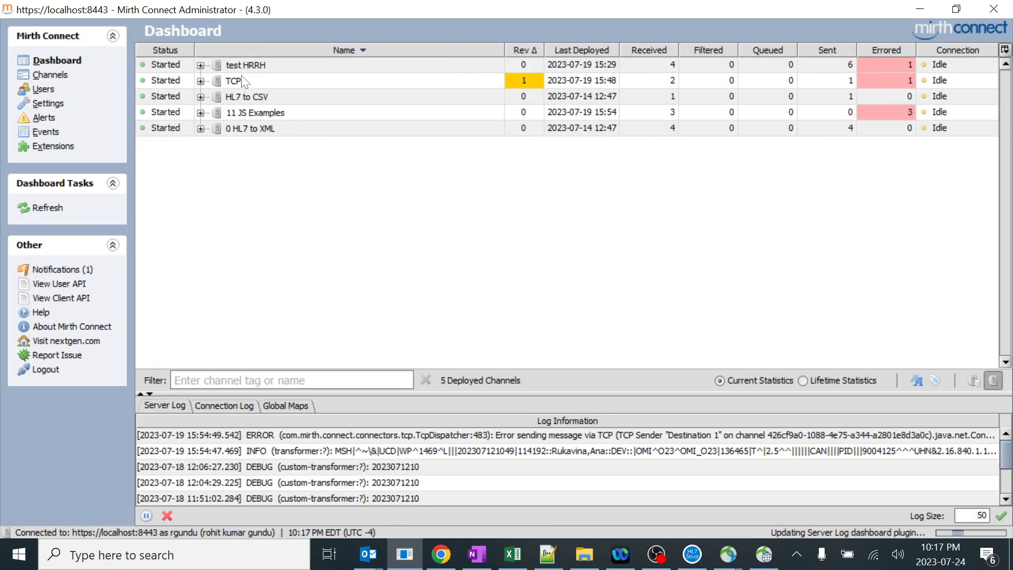
left_click(246, 70)
left_click(239, 128, "shift")
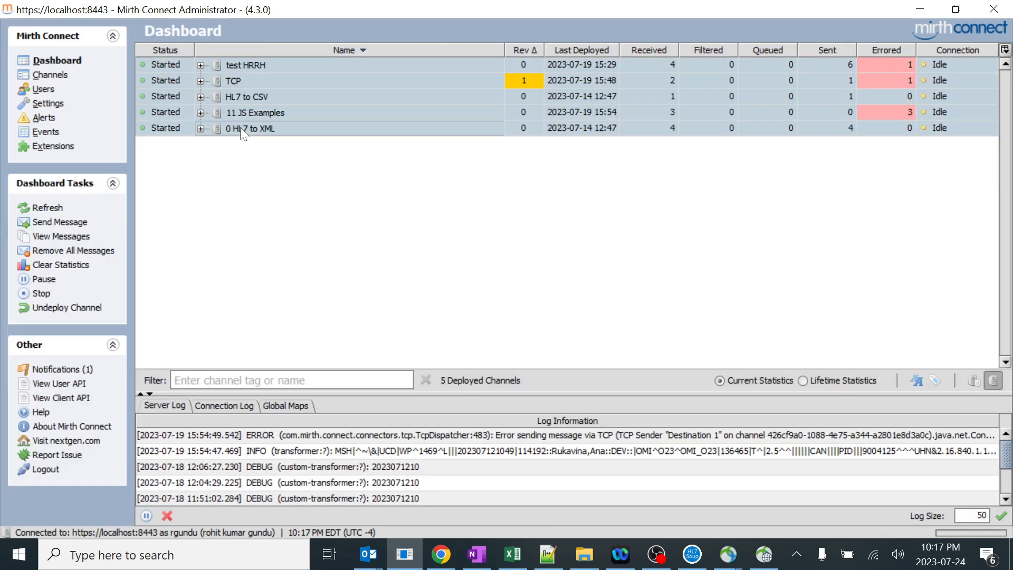
right_click(248, 99)
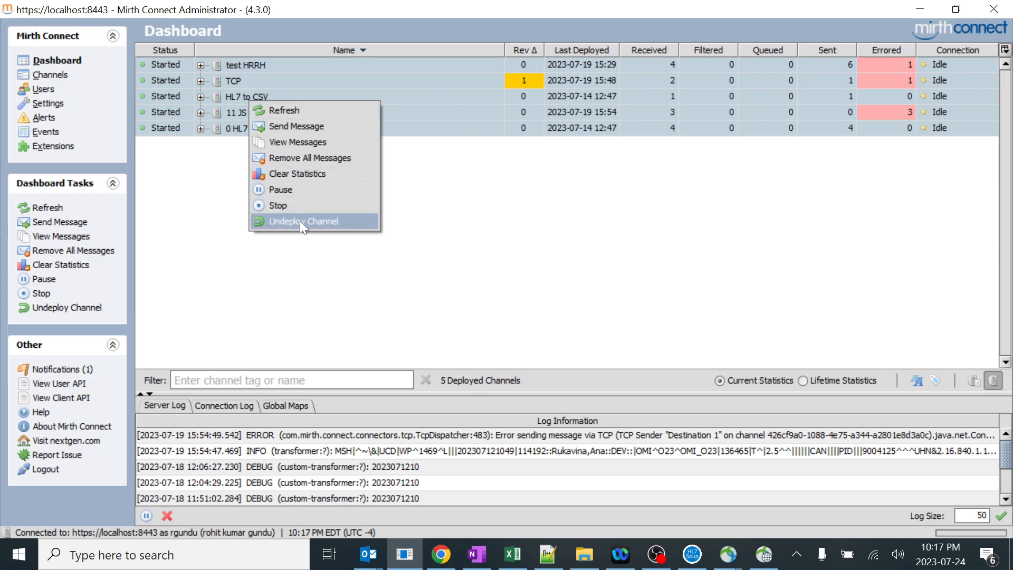
left_click(292, 205)
- Undeploy all the stopped channels
left_click(264, 67)
left_click(263, 131, "shift")
right_click(265, 109)
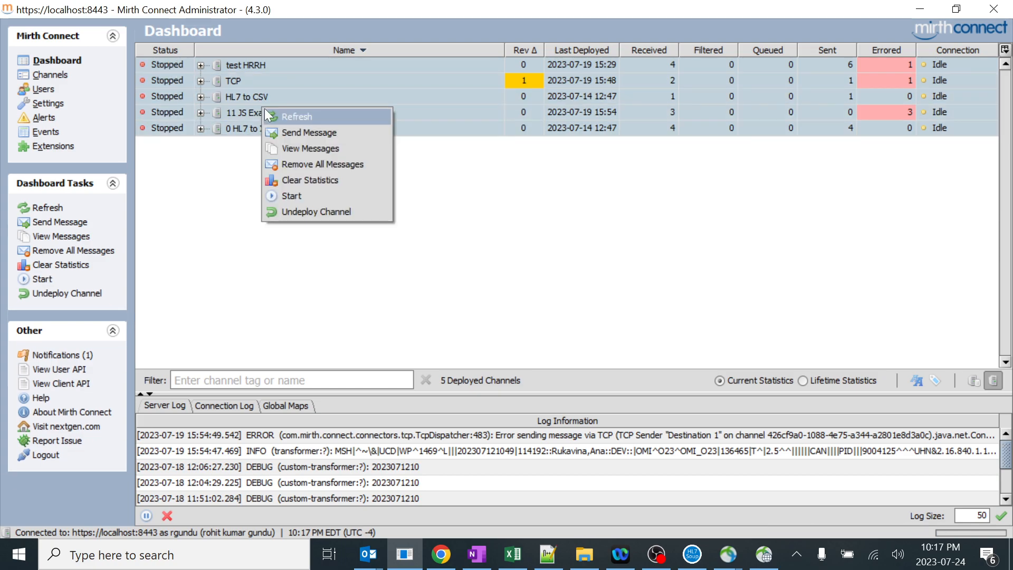
left_click(315, 220)
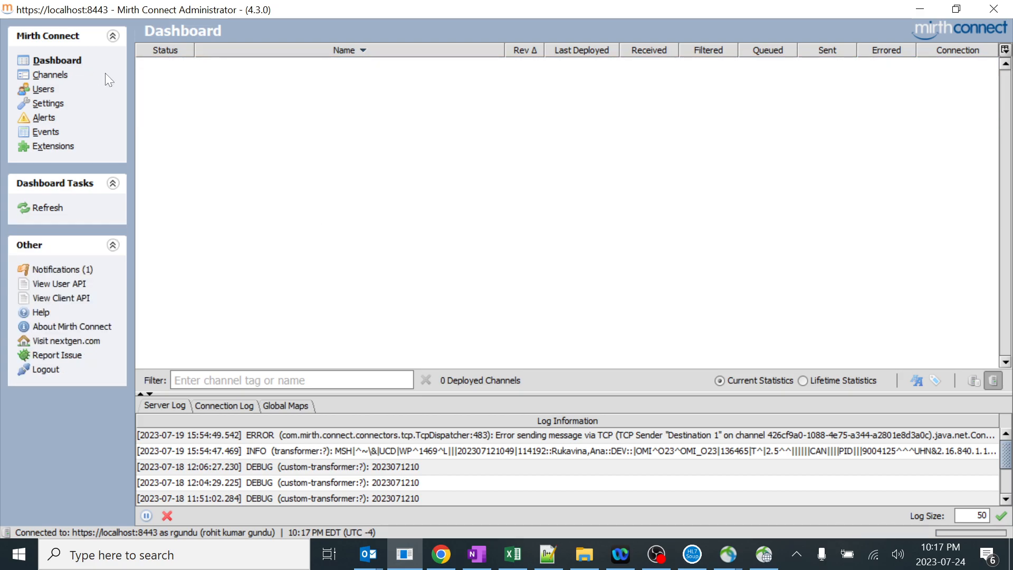
- Create a new channel from the channel list
left_click(50, 74)
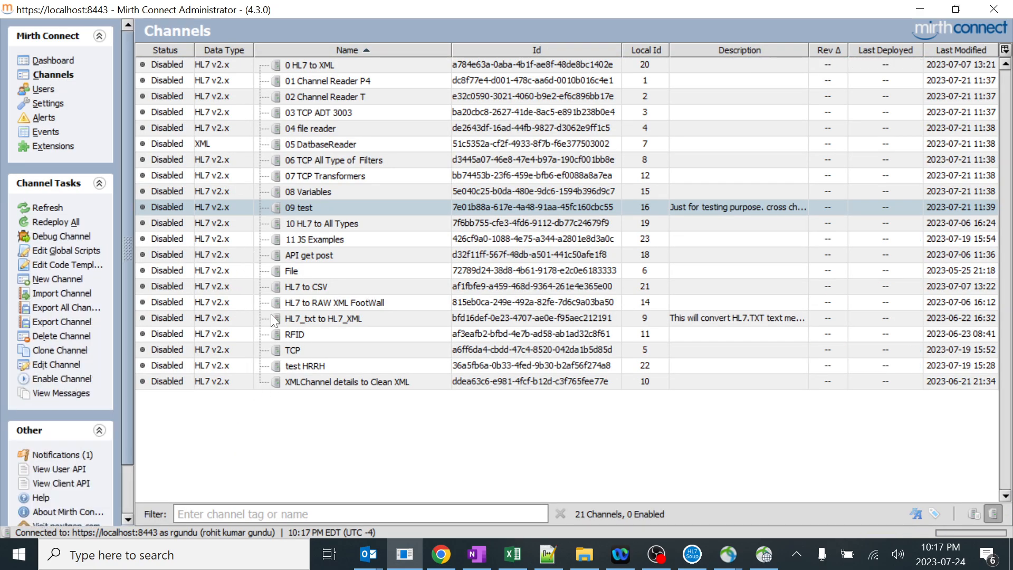
right_click(300, 428)
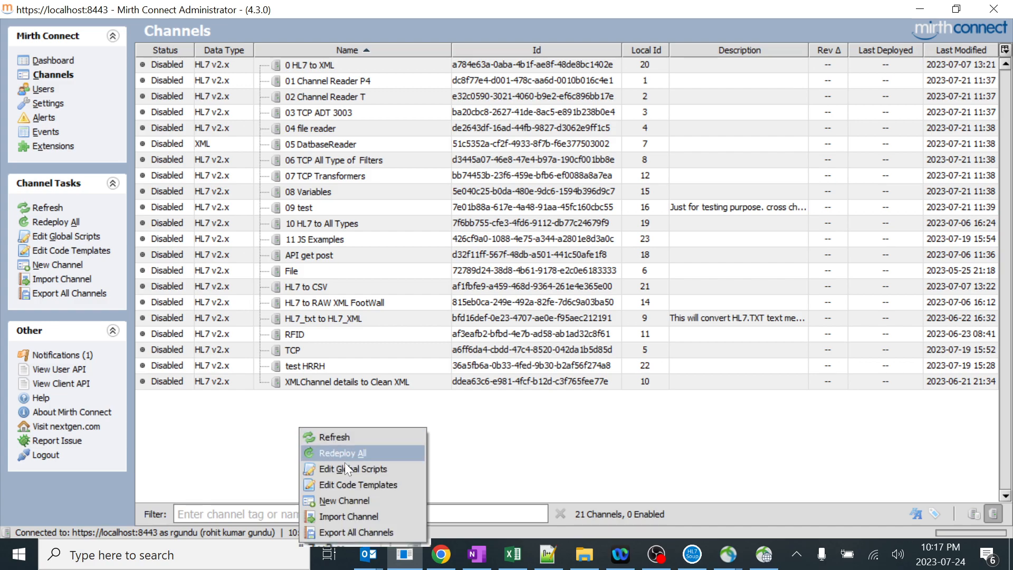
left_click(362, 500)
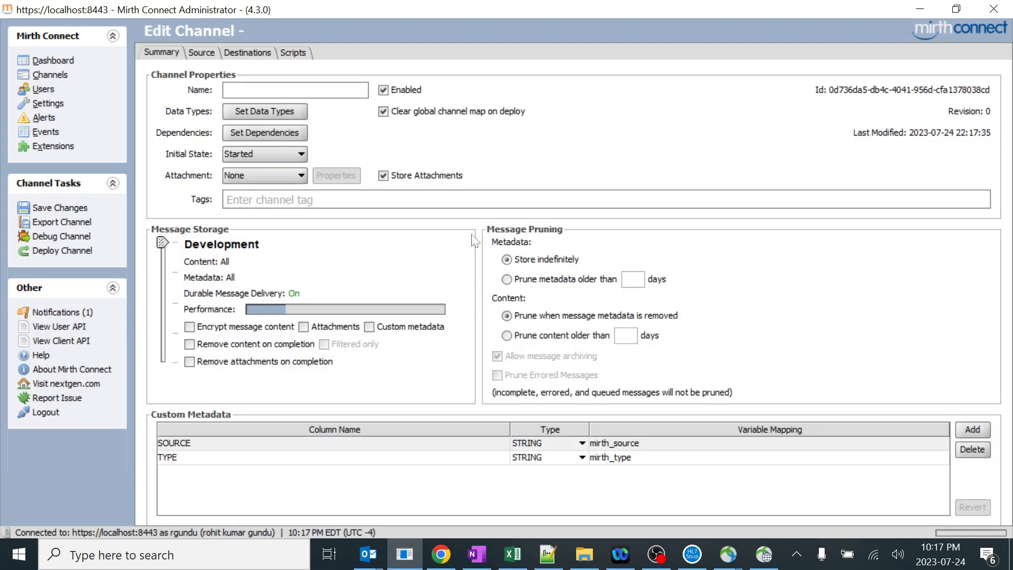
- Name the new channel "12 HL7 TO CSV" and save it
type("12 HL7 TO")
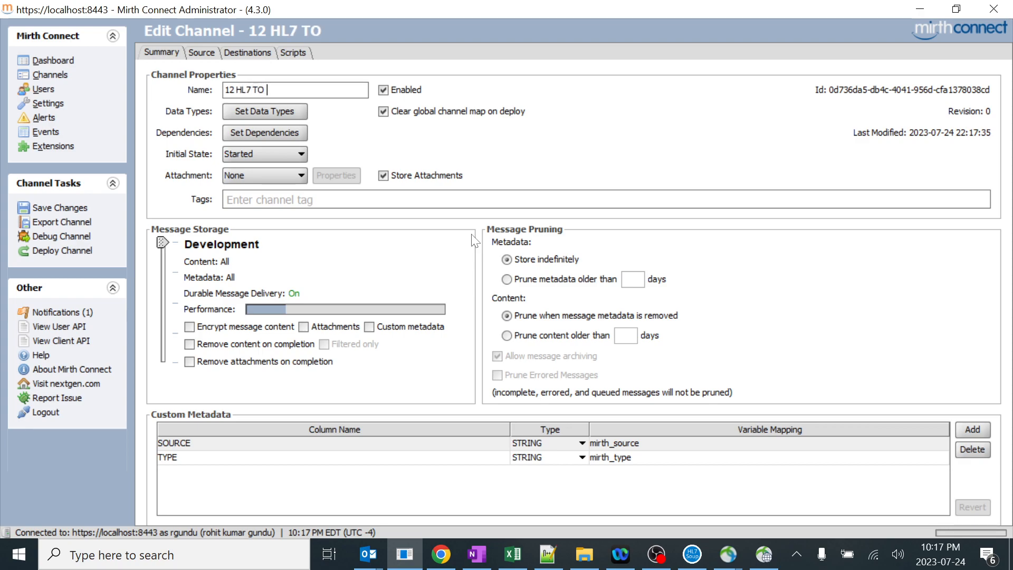
key("BackSpace")
key("BackSpace")
type("TO csv")
key("BackSpace")
key("BackSpace")
key("BackSpace")
type("csv")
key("BackSpace")
key("BackSpace")
type("SV")
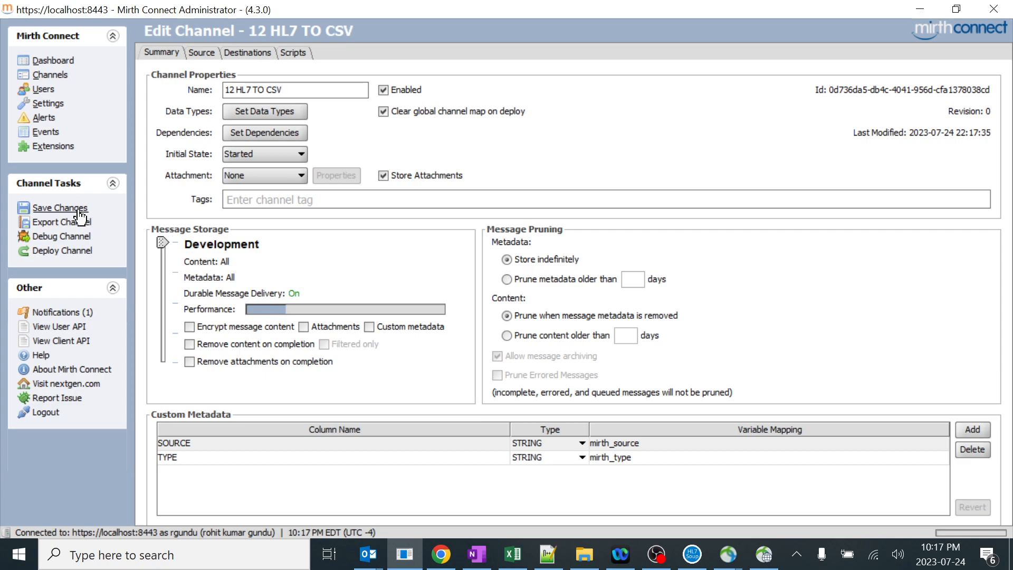
left_click_drag(293, 91, 230, 90)
left_click(60, 208)
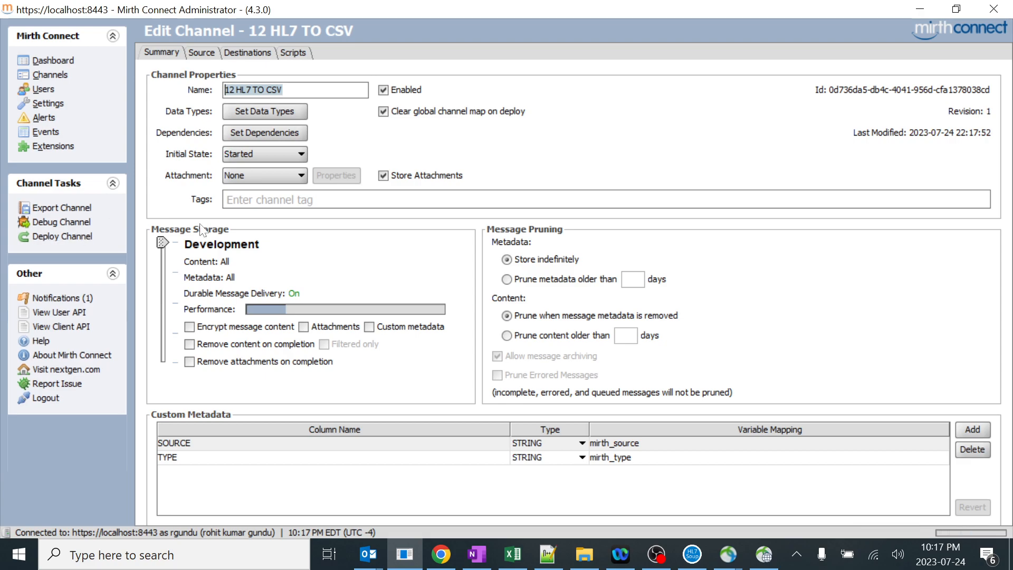
- Add the tag "new" to the 12 HL7 TO CSV channel and save the change
left_click(254, 198)
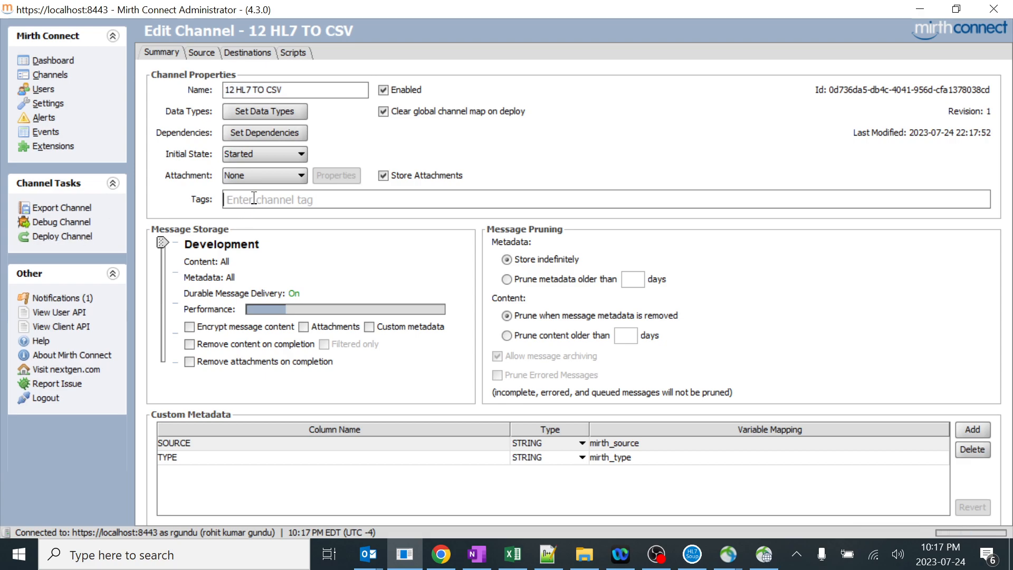
type("new")
left_click_drag(280, 199, 216, 199)
key("Return")
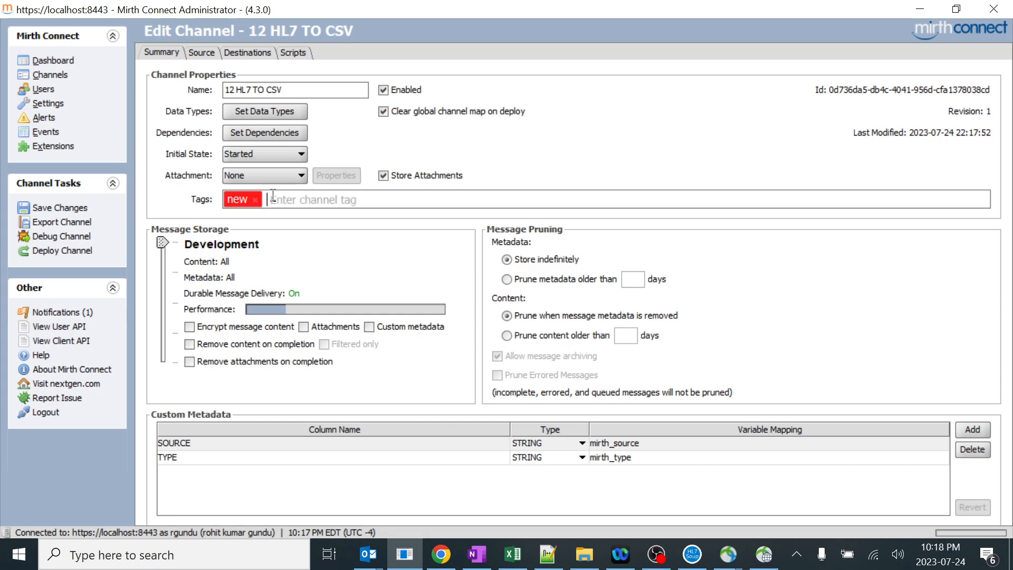
left_click(70, 207)
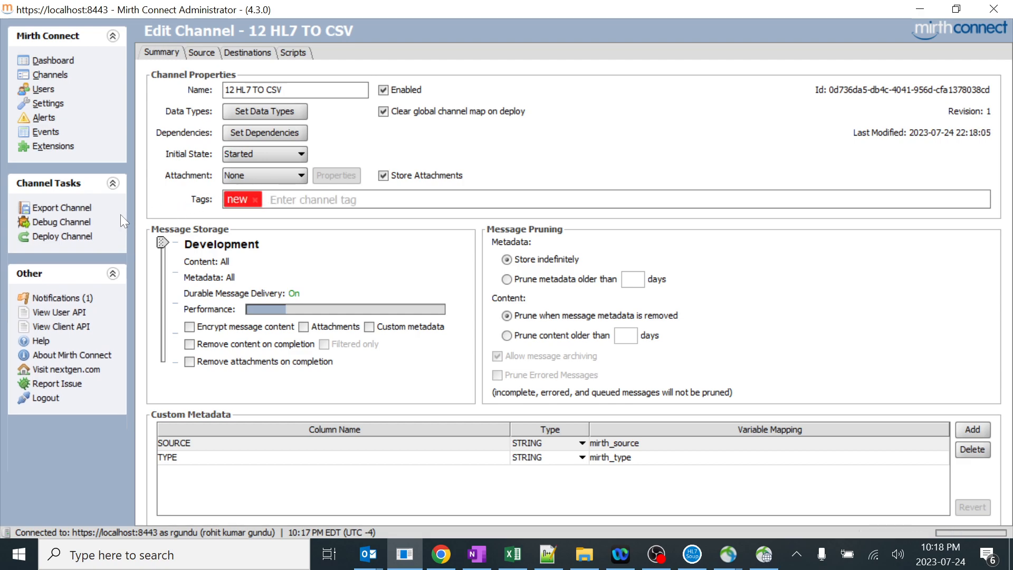
- Deploy the 12 HL7 TO CSV channel and return to the channel list
left_click(63, 237)
left_click(447, 293)
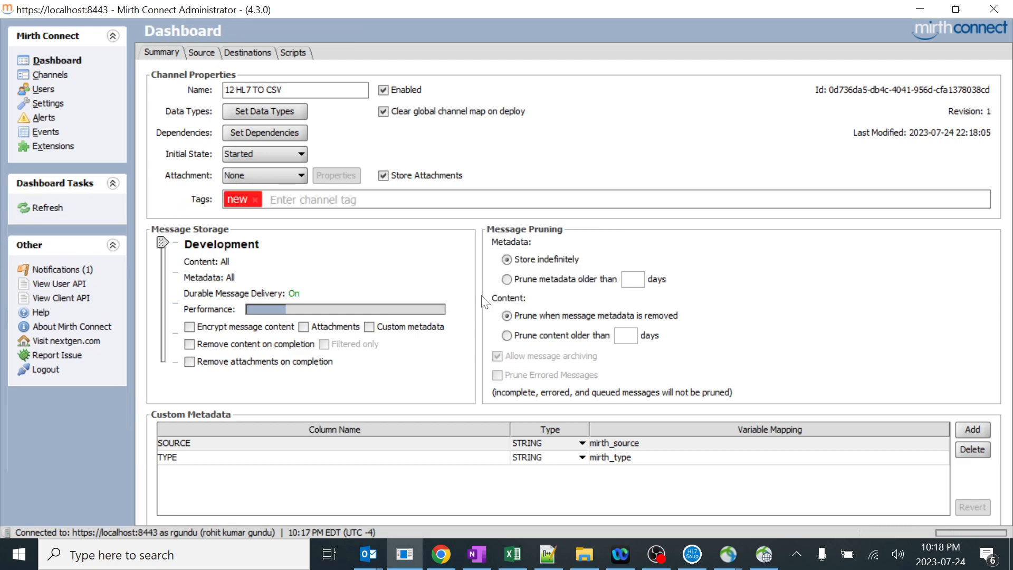
left_click(62, 77)
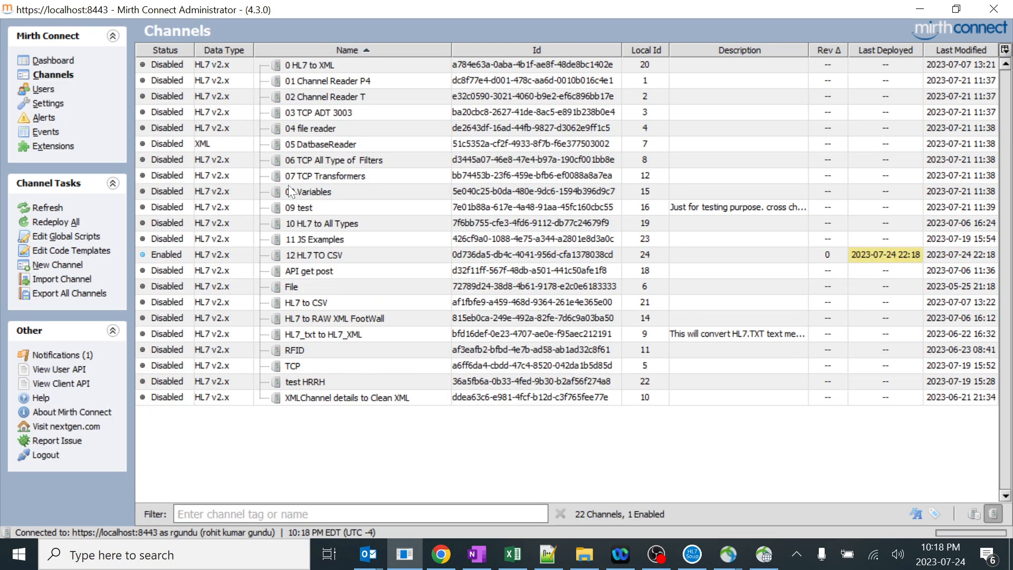
- Filter the channel list by the tag "new" and check the deployed channel's status on the Dashboard
left_click(308, 255)
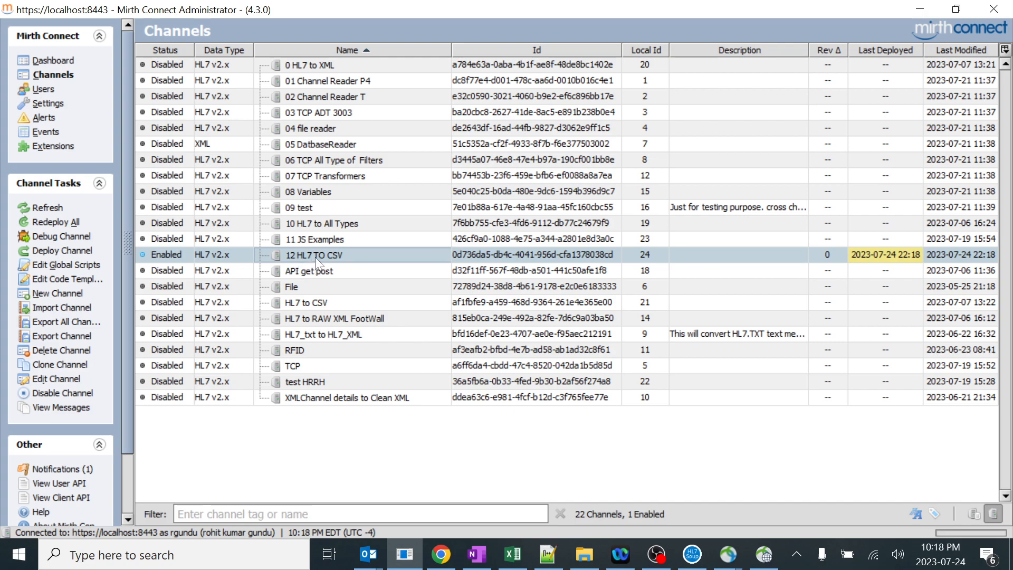
left_click(224, 506)
type("n")
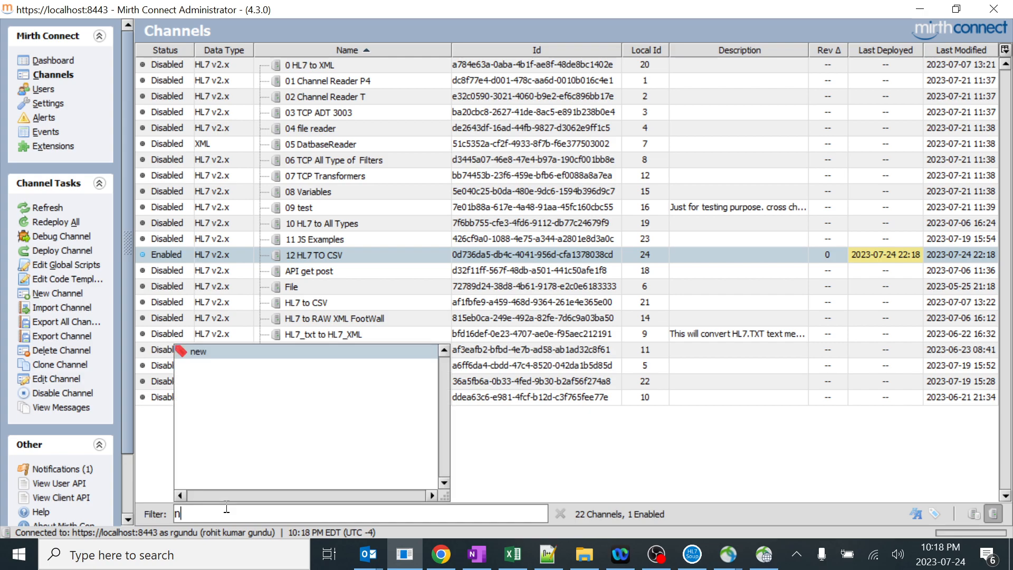
key("Return")
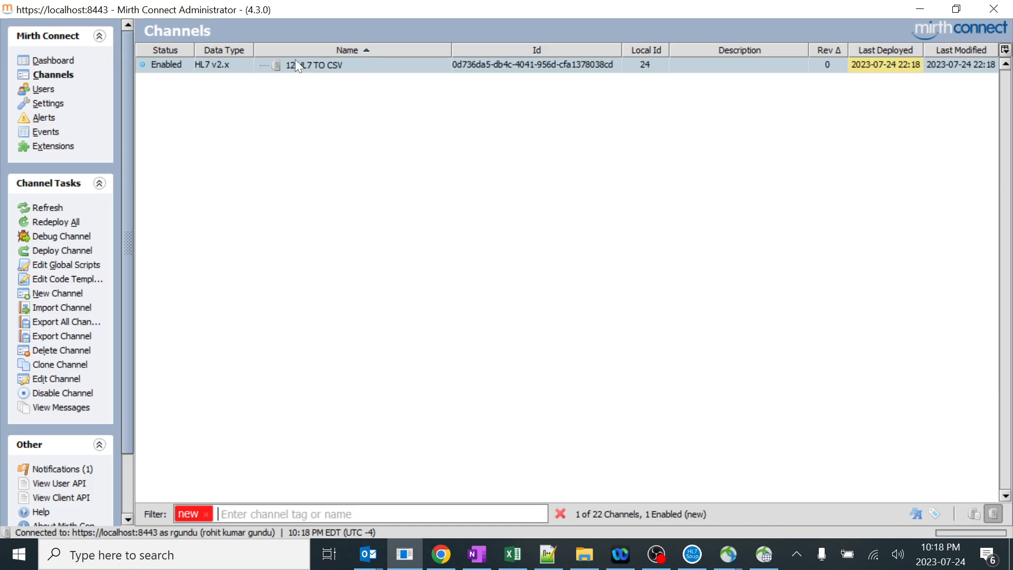
left_click(54, 61)
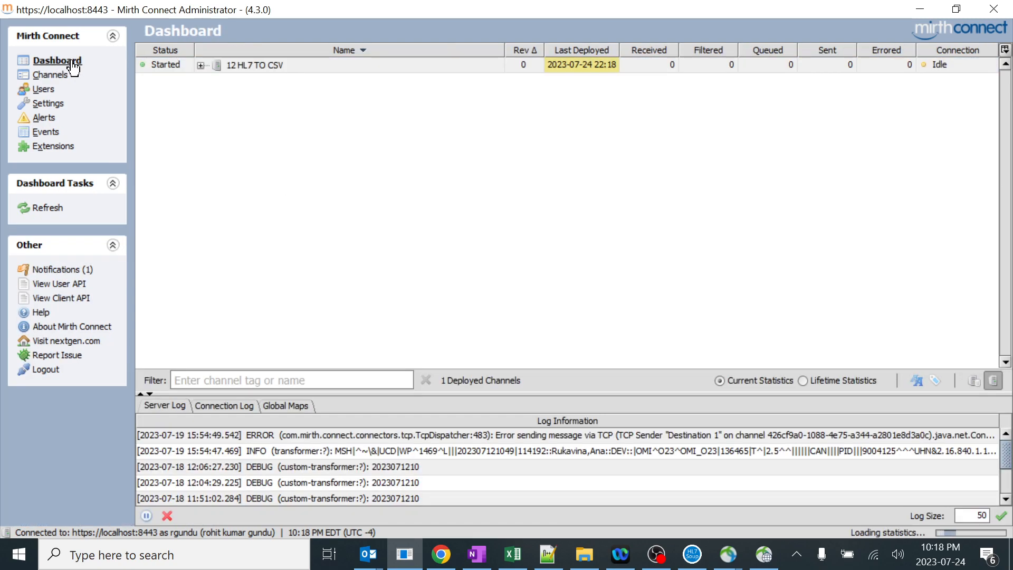
left_click(57, 75)
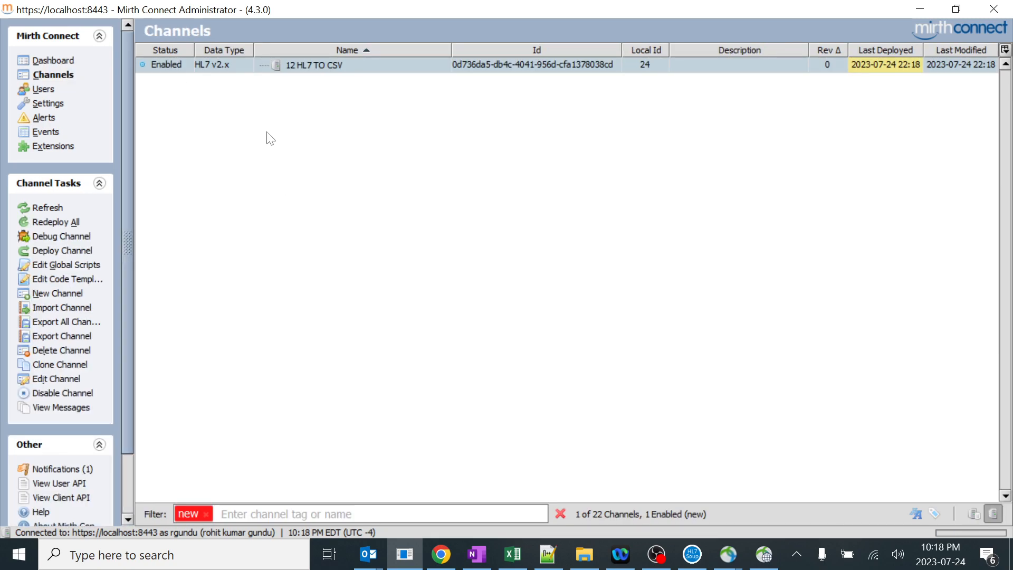
- Open the 12 HL7 TO CSV channel's data type settings and review the HL7 message in Notepad++ and HL7 to CSV.csv in Excel
double_click(320, 68)
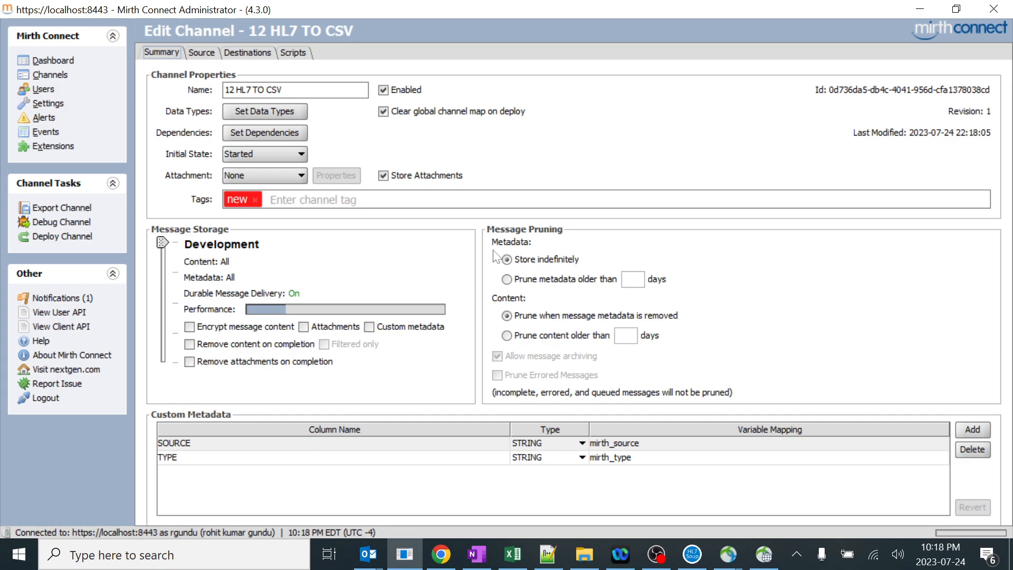
left_click(280, 112)
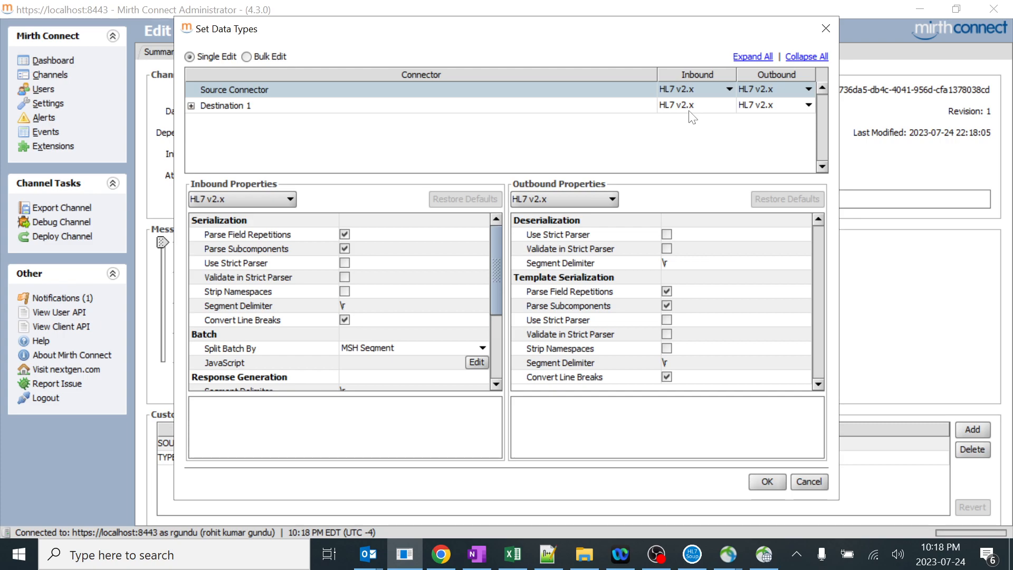
left_click(549, 554)
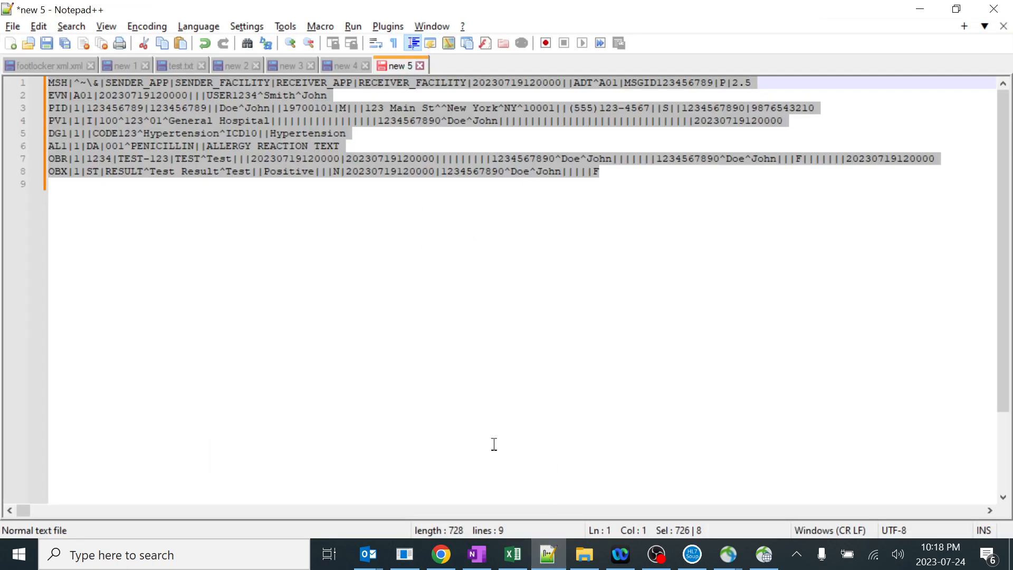
left_click(513, 553)
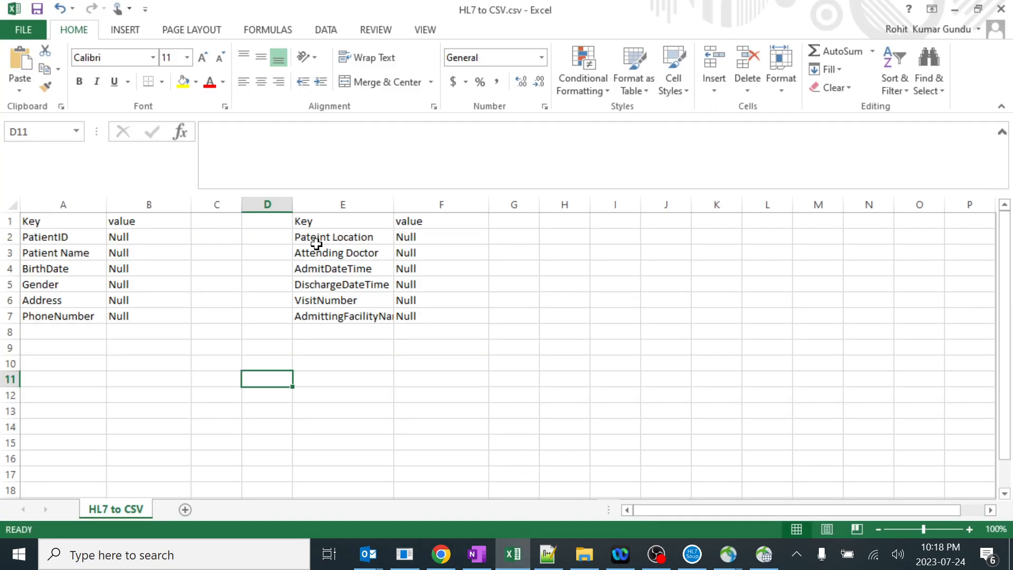
left_click(955, 11)
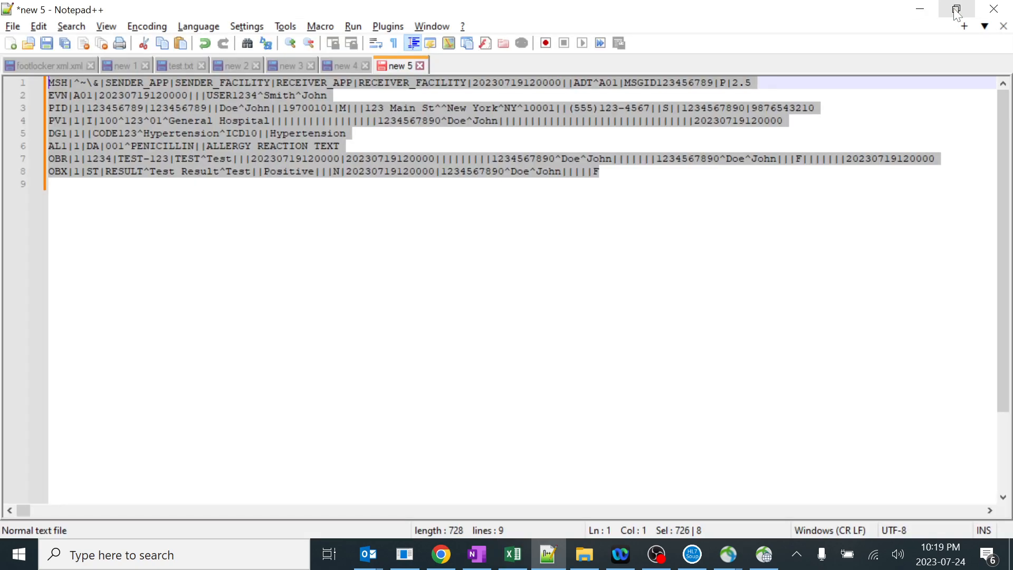
left_click(405, 553)
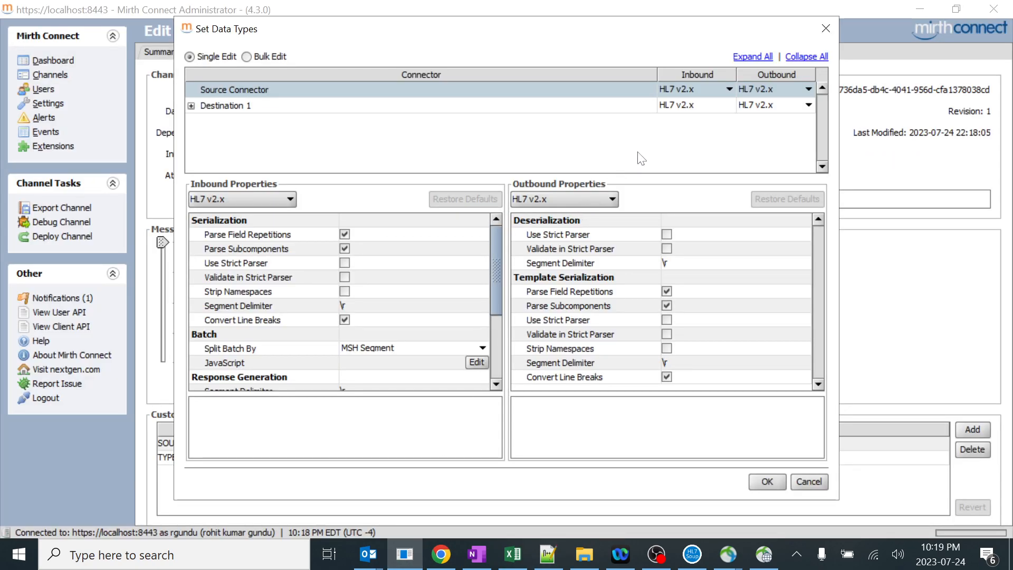
- Set the outbound data type of Destination 1 to Delimited Text
left_click(734, 106)
left_click(799, 105)
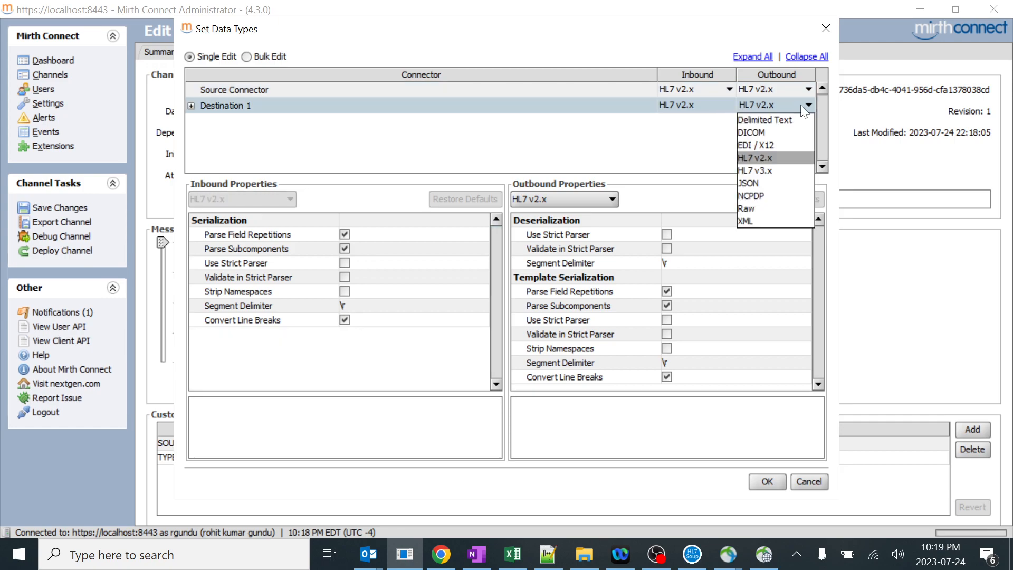
left_click(769, 120)
- Check the save format of HL7 to CSV.csv in Excel without saving, and return to Mirth Connect
left_click(521, 554)
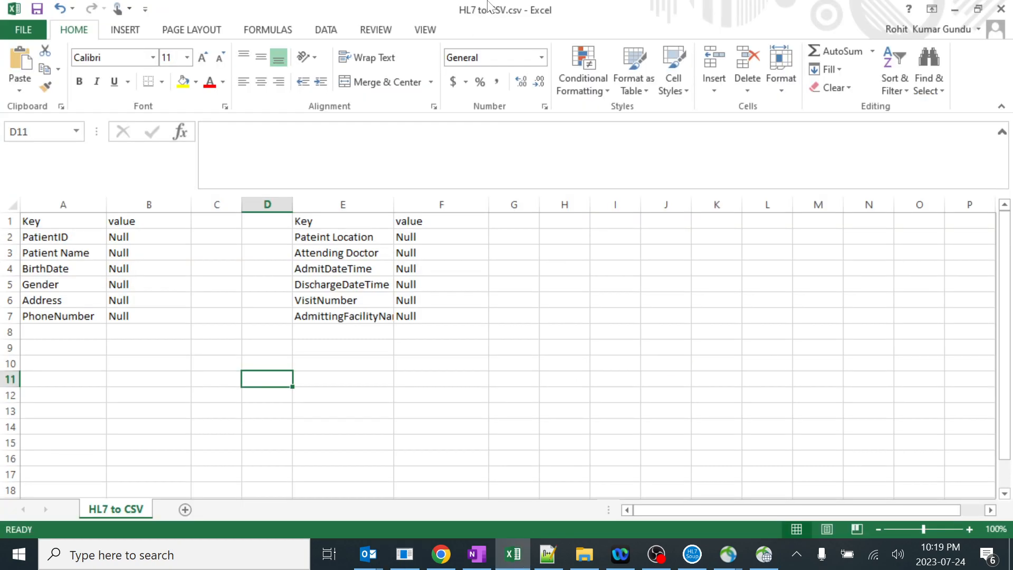
left_click(21, 28)
left_click(42, 185)
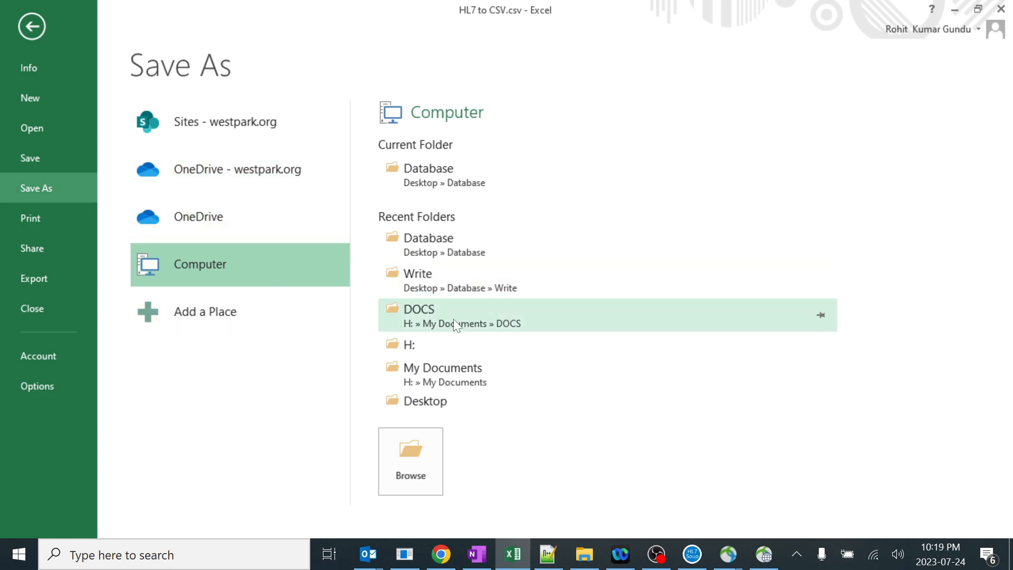
left_click(436, 398)
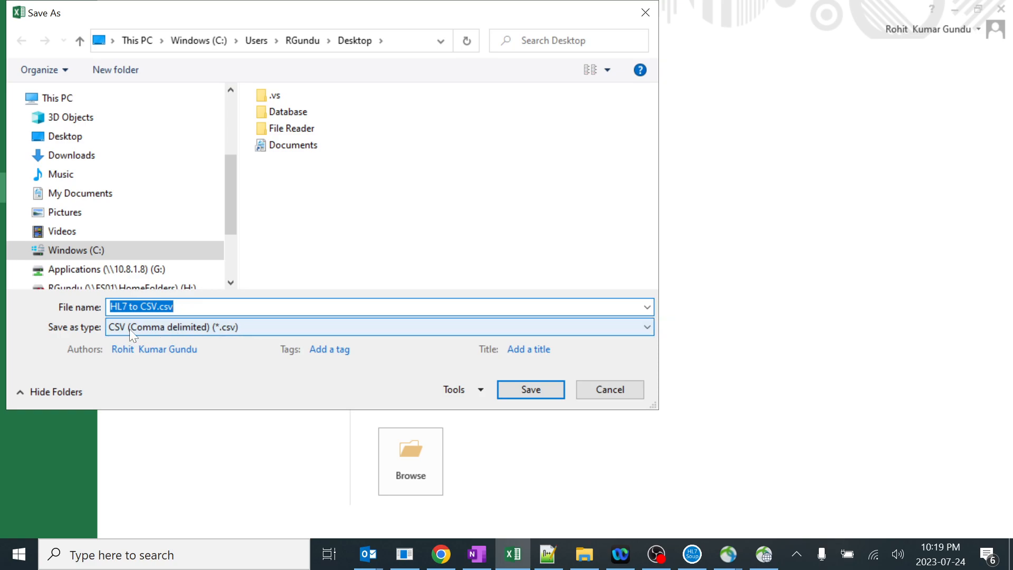
left_click(604, 395)
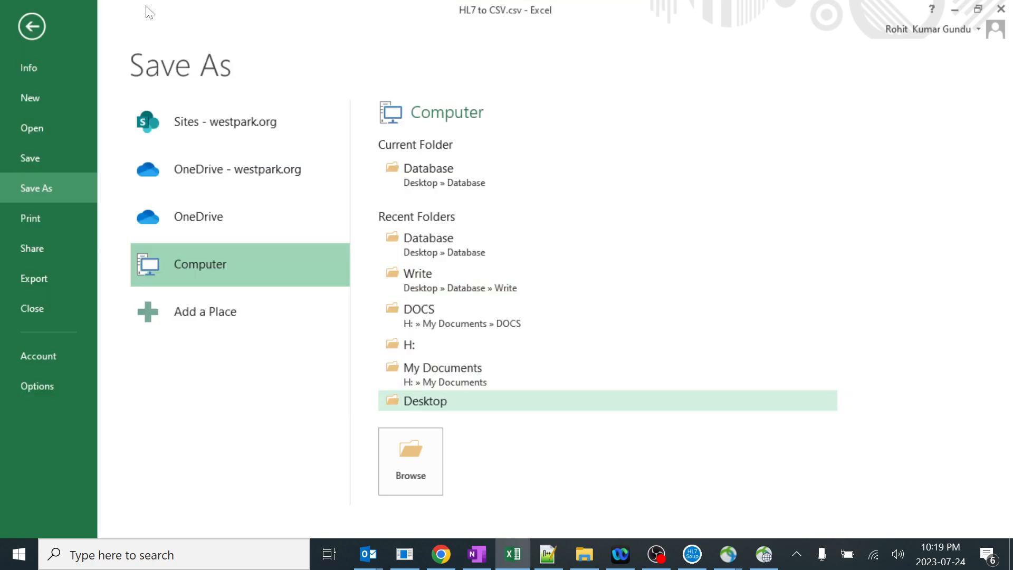
left_click(41, 26)
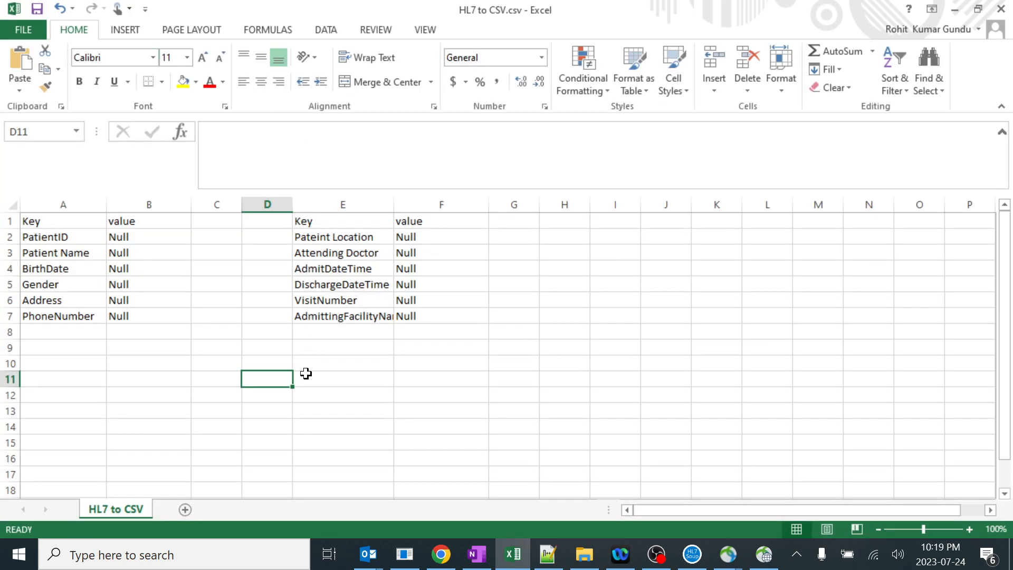
left_click(407, 555)
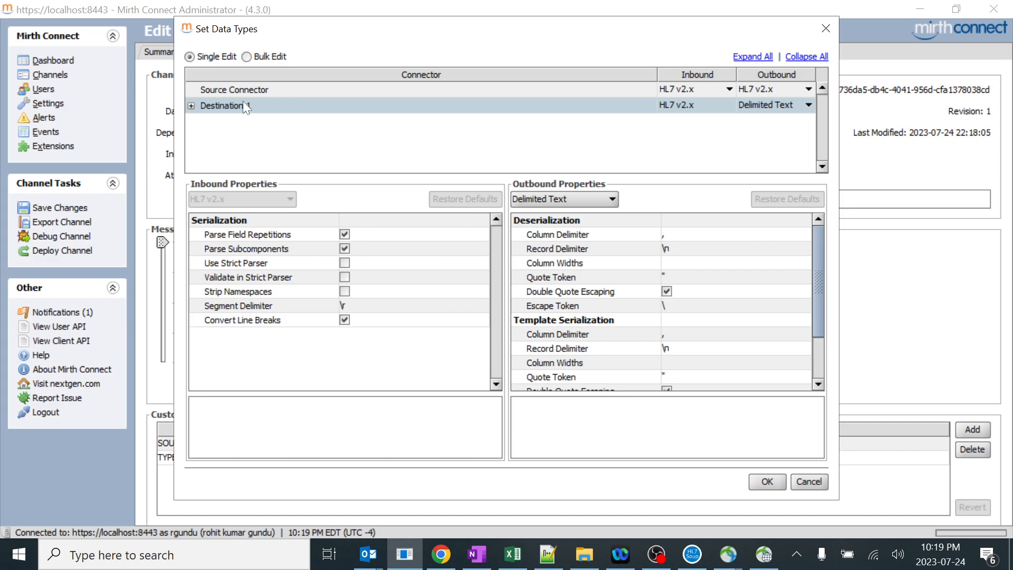
- Choose Delimited Text as the inbound data type of Destination 1's response, check the destination's outbound type, and apply the data types
left_click(188, 106)
left_click(712, 121)
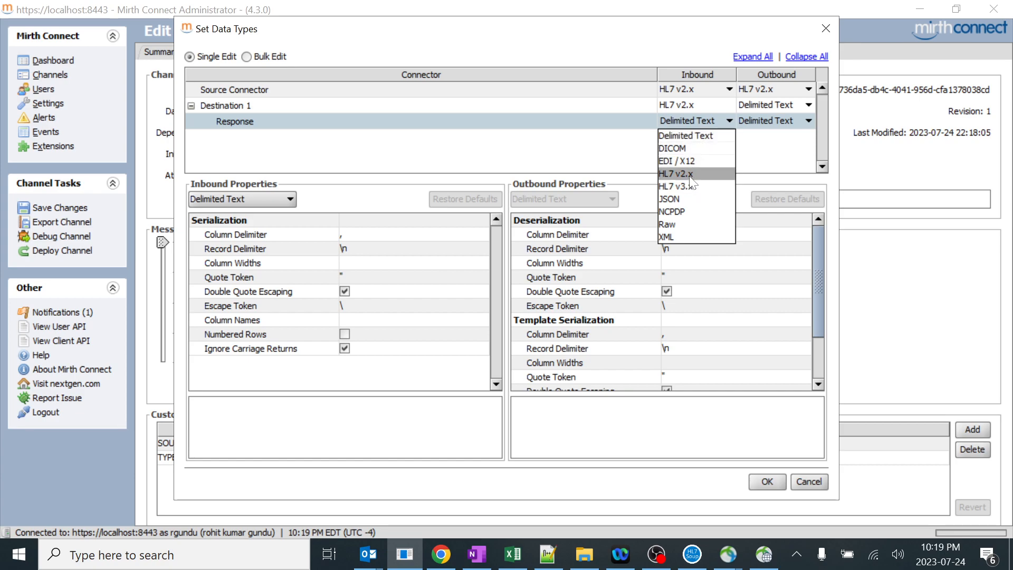
left_click(707, 134)
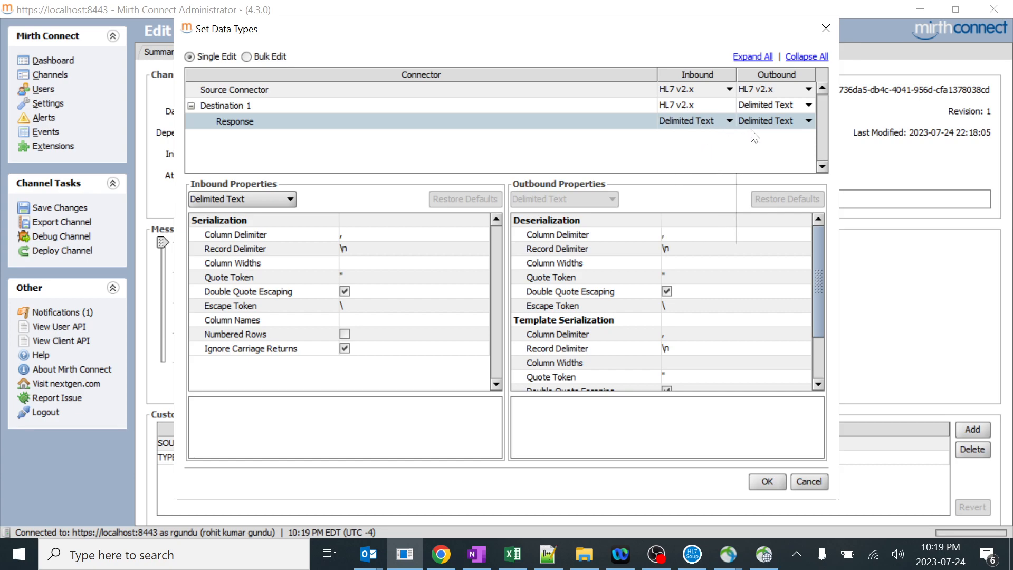
left_click(773, 109)
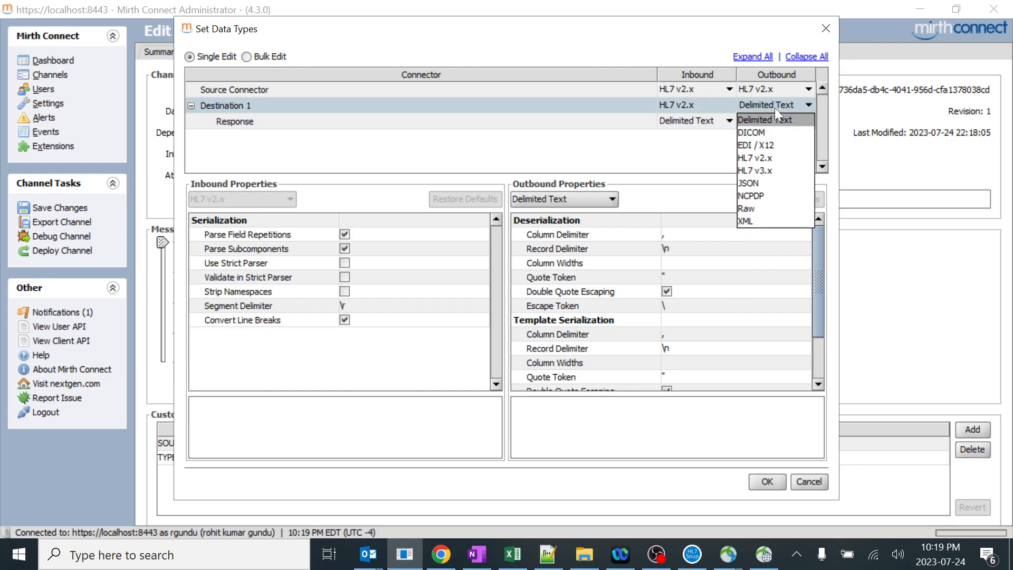
left_click(658, 157)
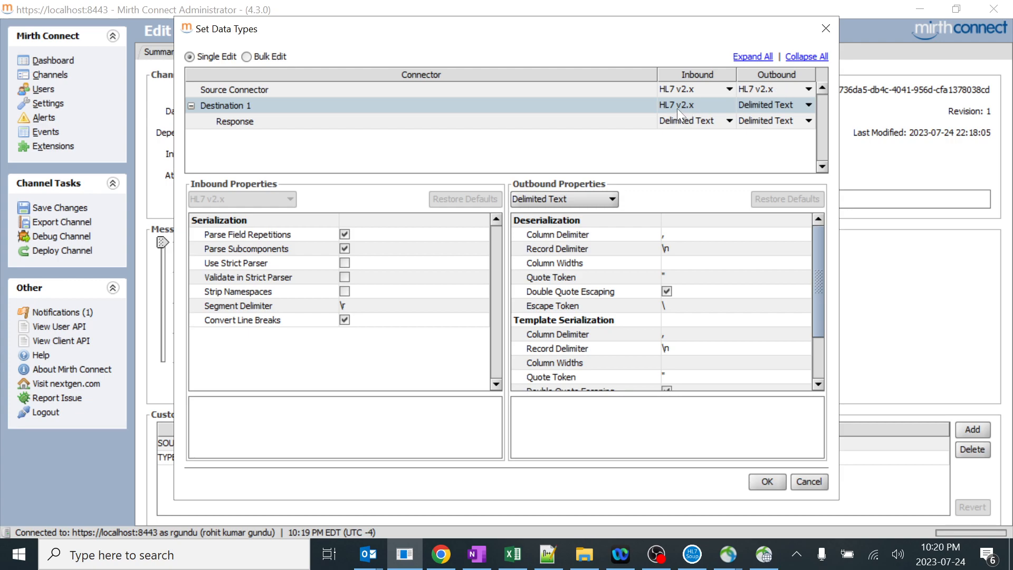
left_click(768, 482)
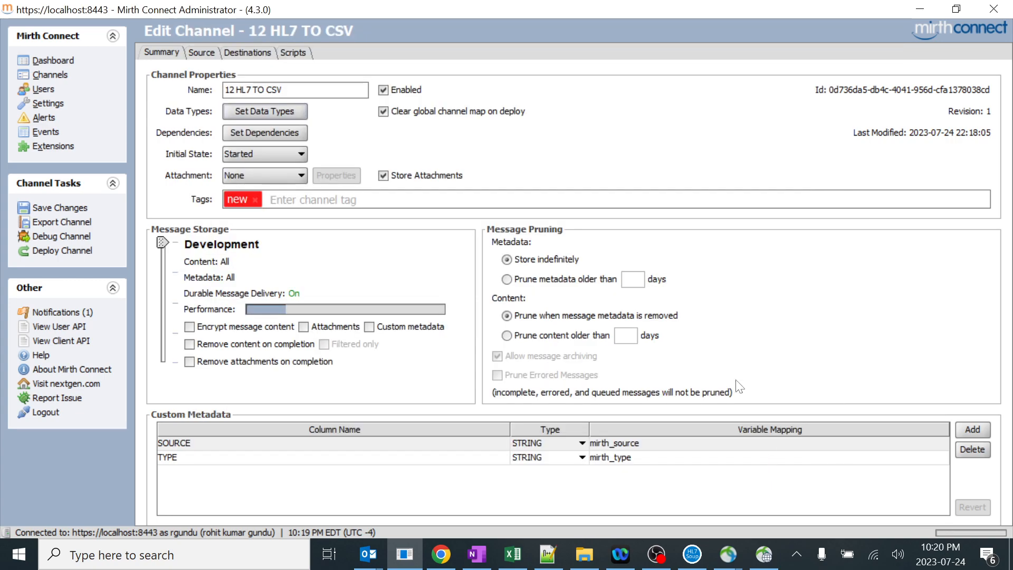
- Rename the destination "Destination 1 hl7 to csv" and open the message templates of its transformer
left_click(202, 54)
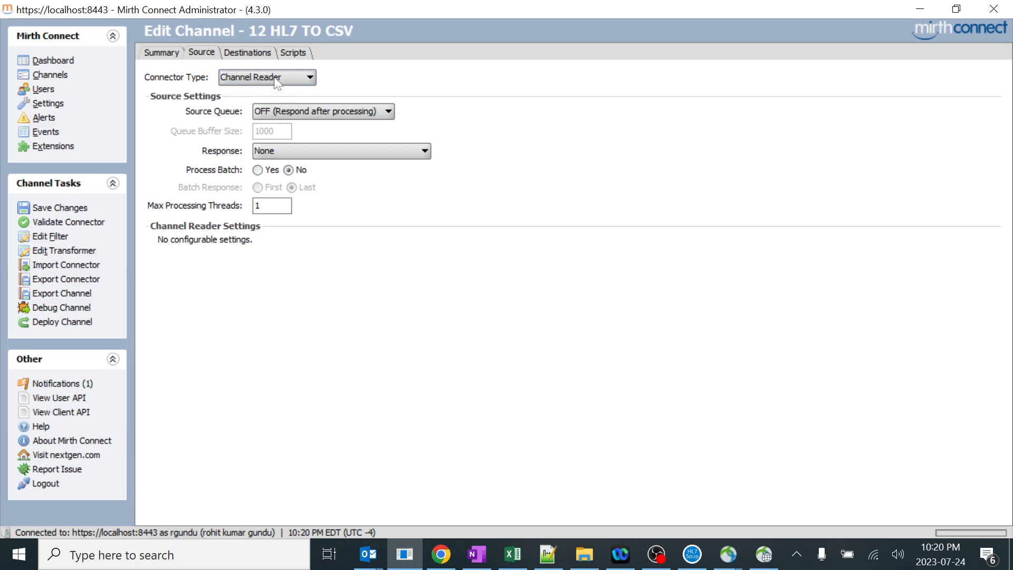
left_click(247, 54)
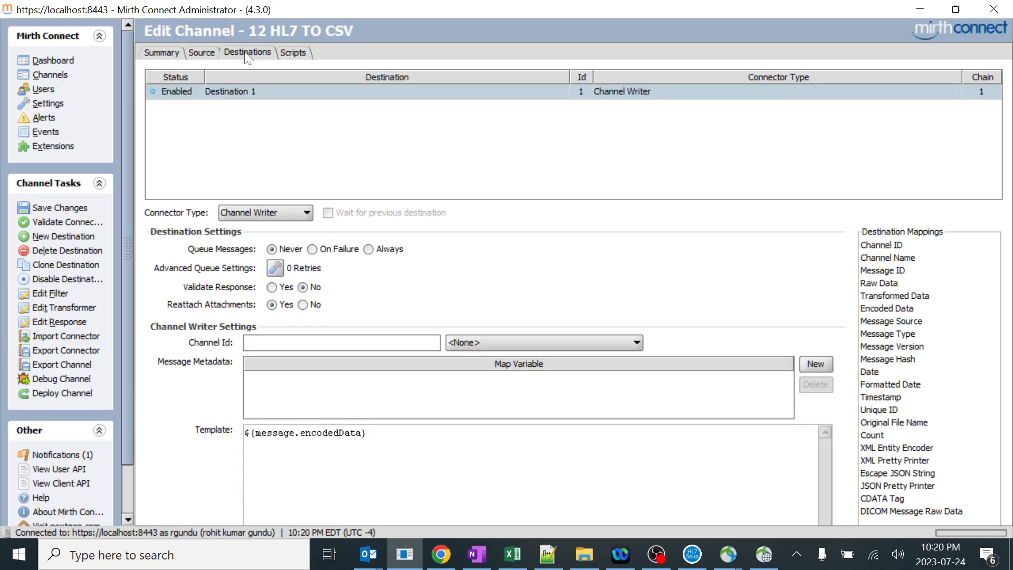
double_click(246, 91)
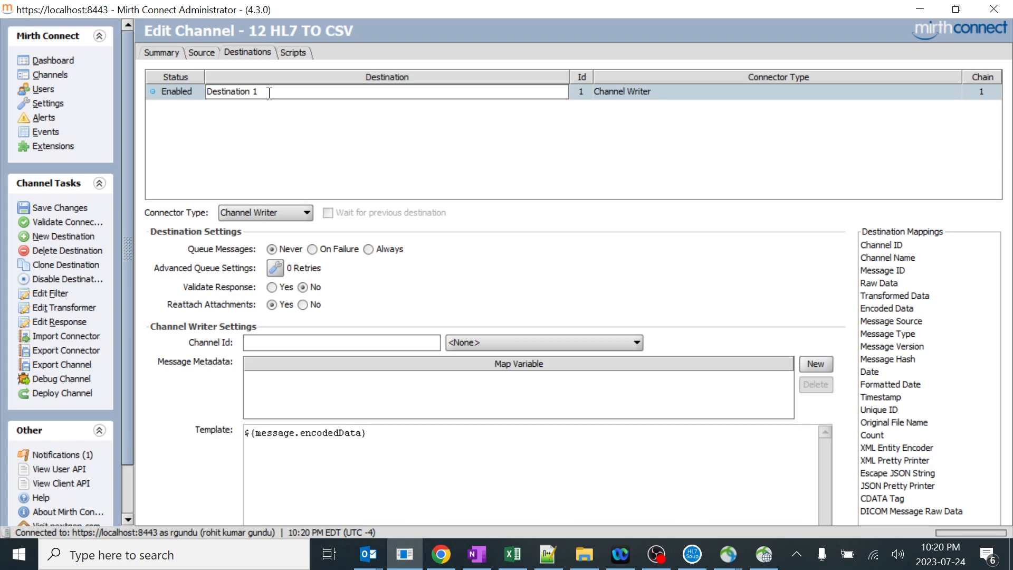
type("hl7 to cs")
key("Return")
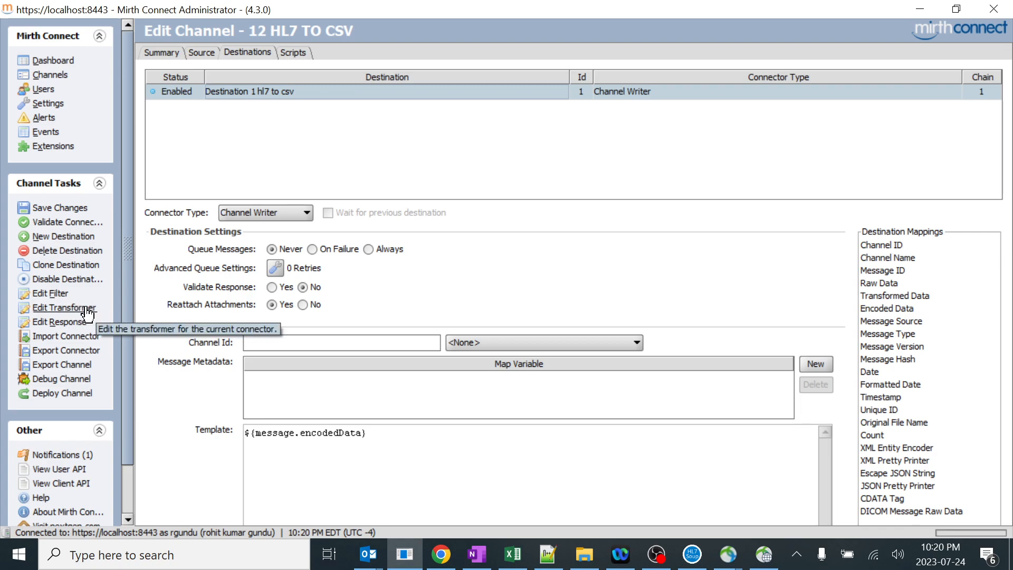
left_click(87, 310)
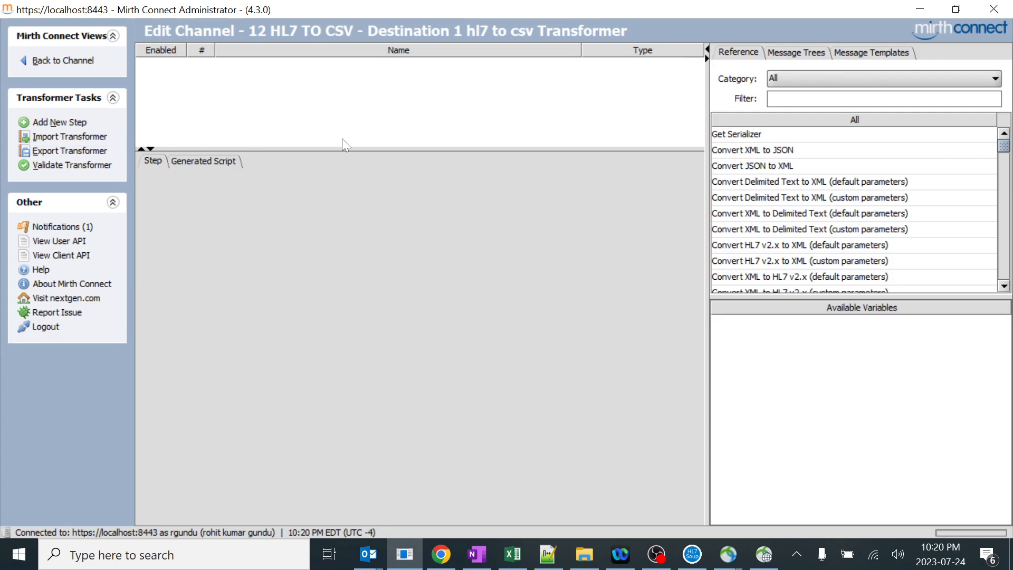
left_click(883, 54)
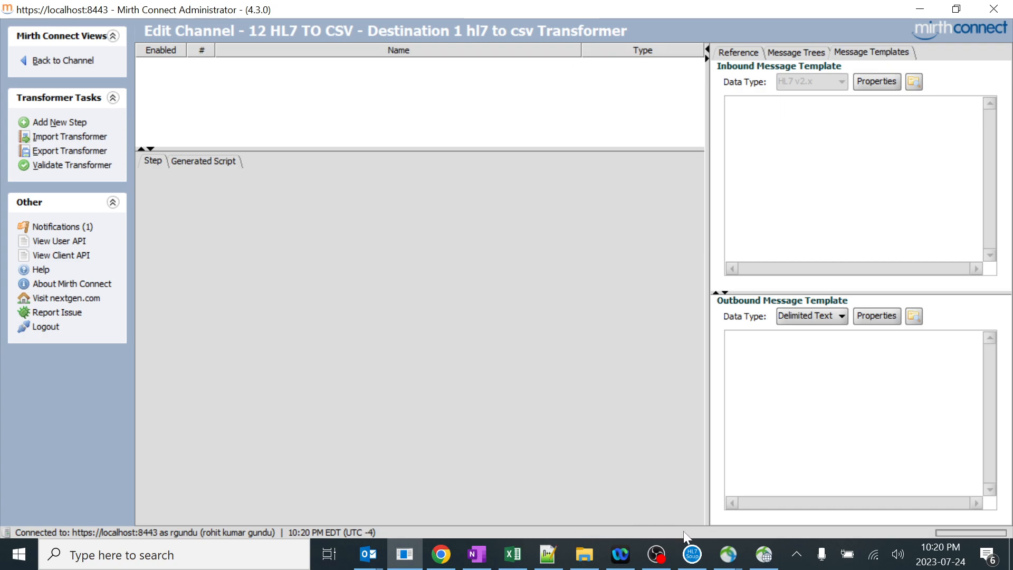
- Copy the whole sample ADT message from HL7 Soup into the inbound message template and examine its message tree
left_click(692, 554)
left_click_drag(577, 283, 11, 150)
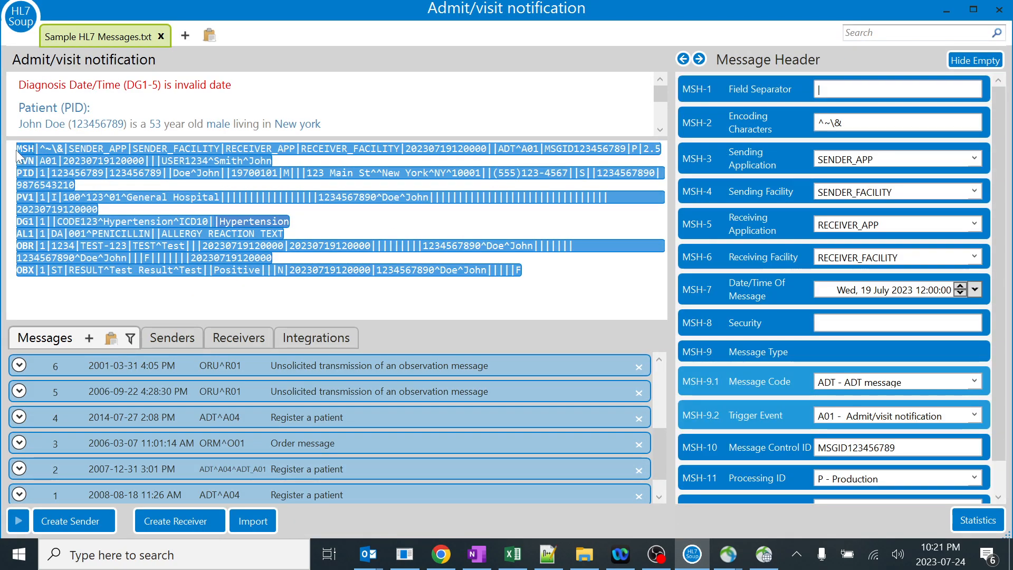
key("alt+Tab")
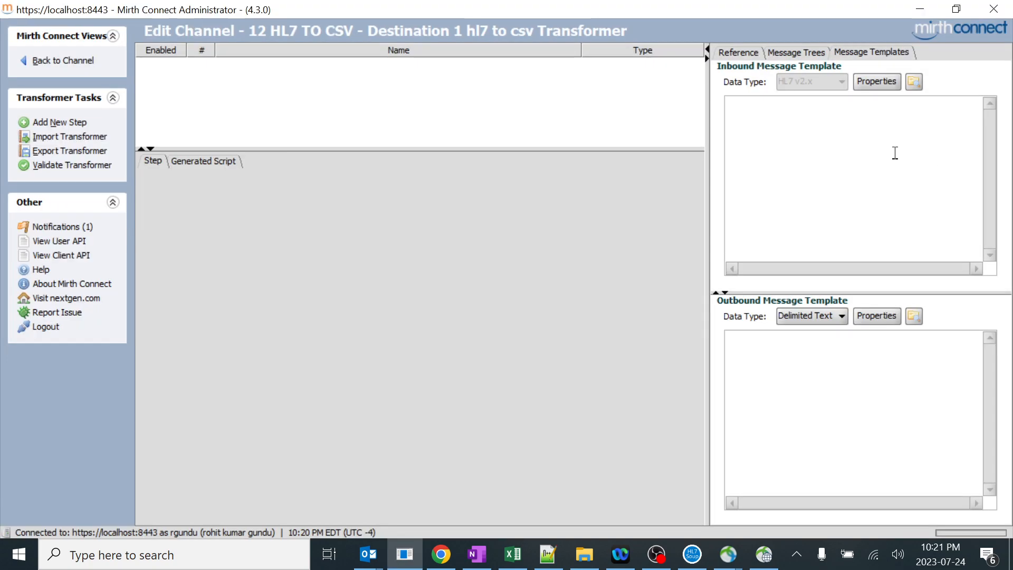
key("ctrl+v")
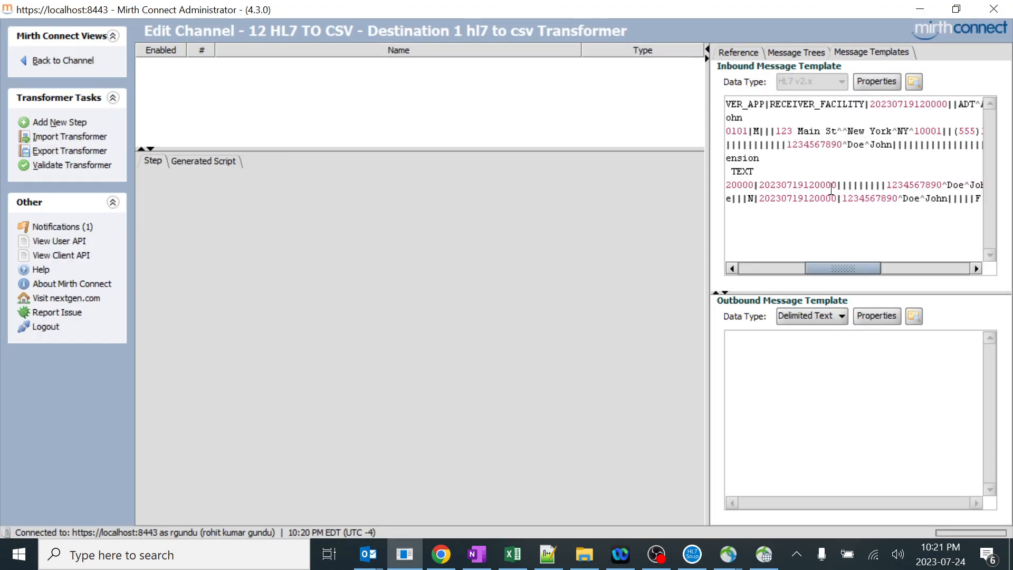
left_click_drag(840, 267, 739, 263)
left_click(806, 52)
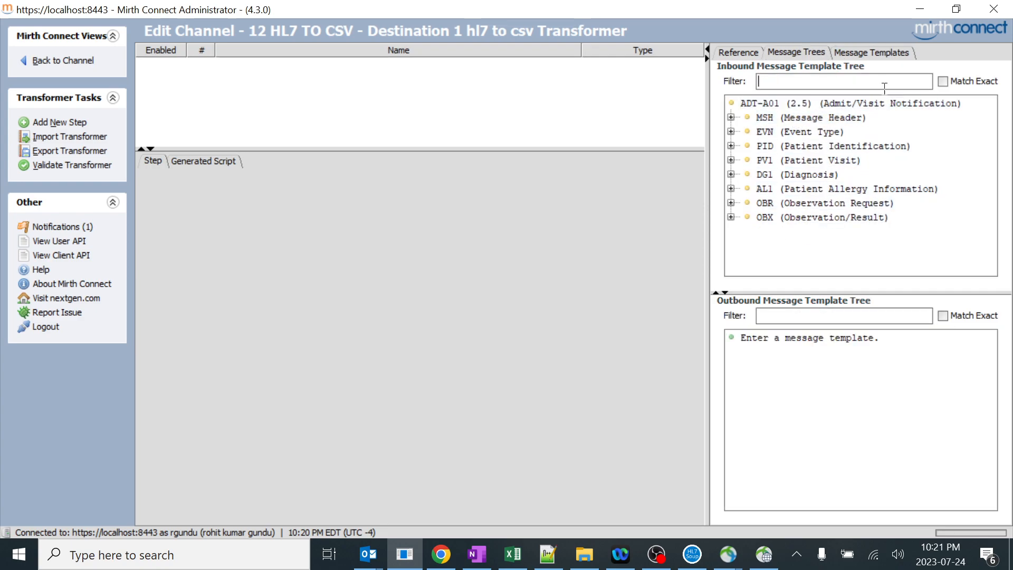
left_click(865, 51)
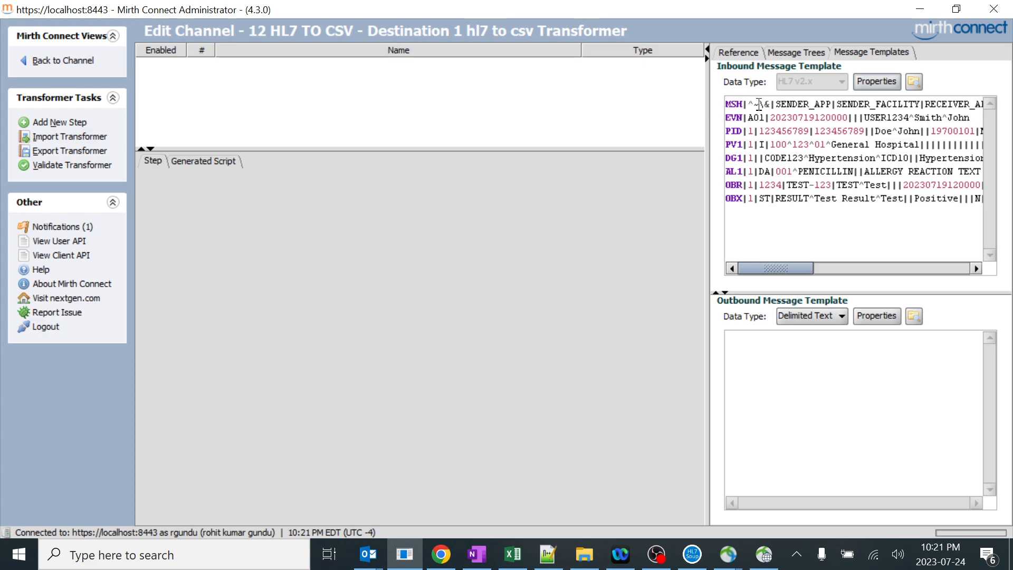
- Clear all message text from the inbound message template
left_click_drag(957, 227, 718, 112)
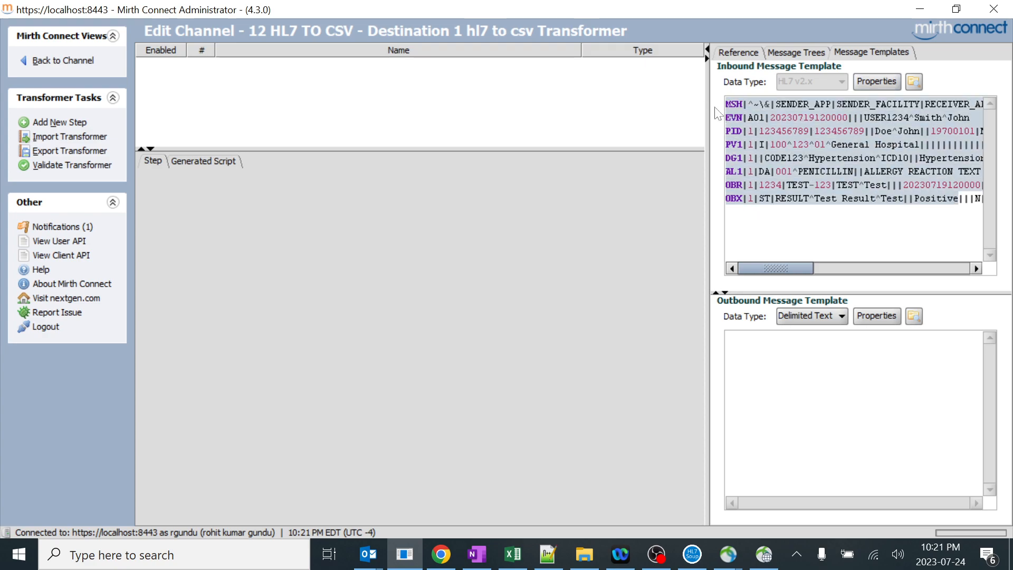
key("Delete")
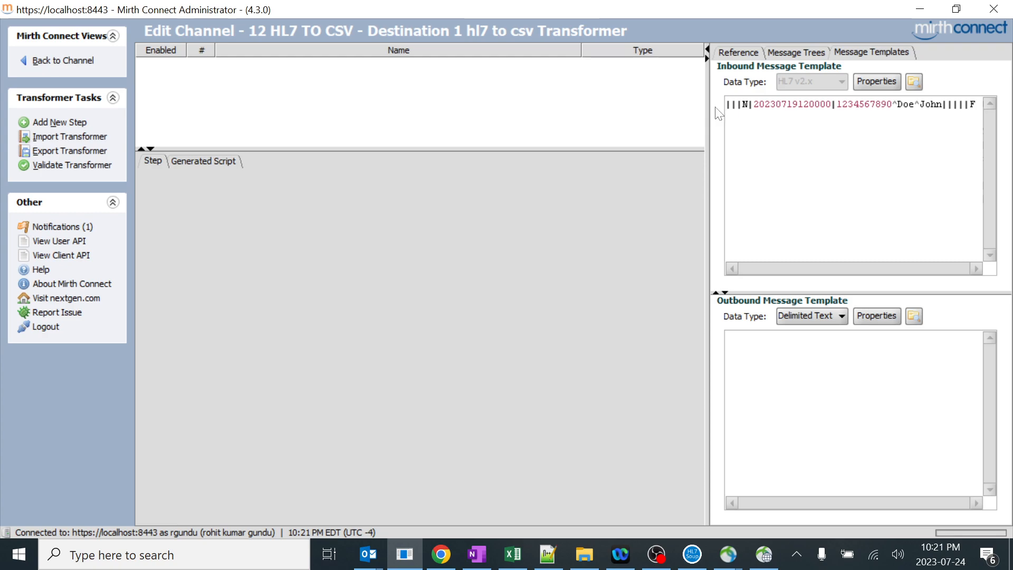
key("End")
key("Delete")
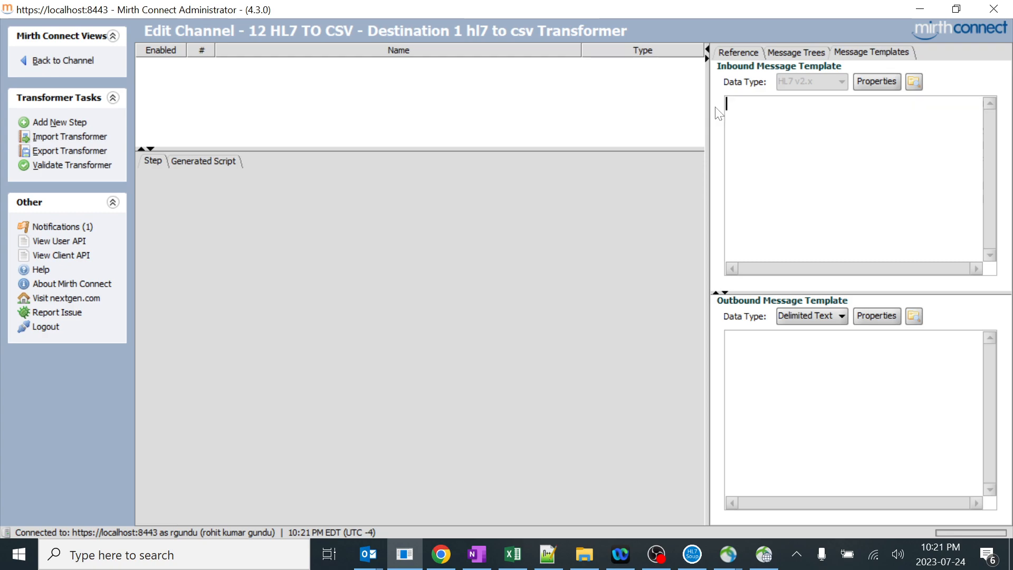
- Write MSH, PID and PV1 segments with empty pipe-delimited fields, one per line, in the inbound message template
type("MSH|||||||||||||||||||||||")
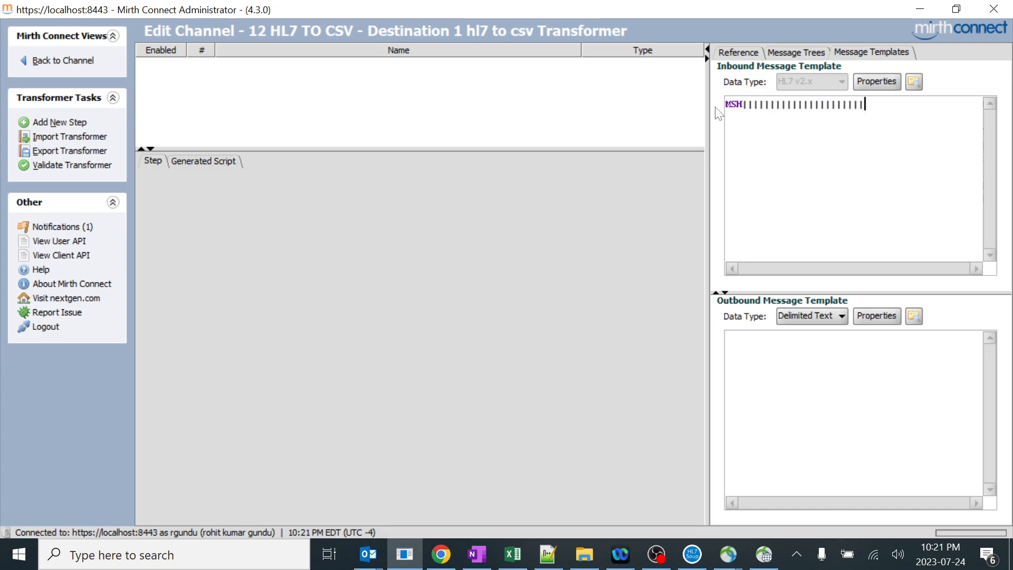
key("Return")
type("PID")
type("||||||||\\")
type("PV1")
type("||||||||||||")
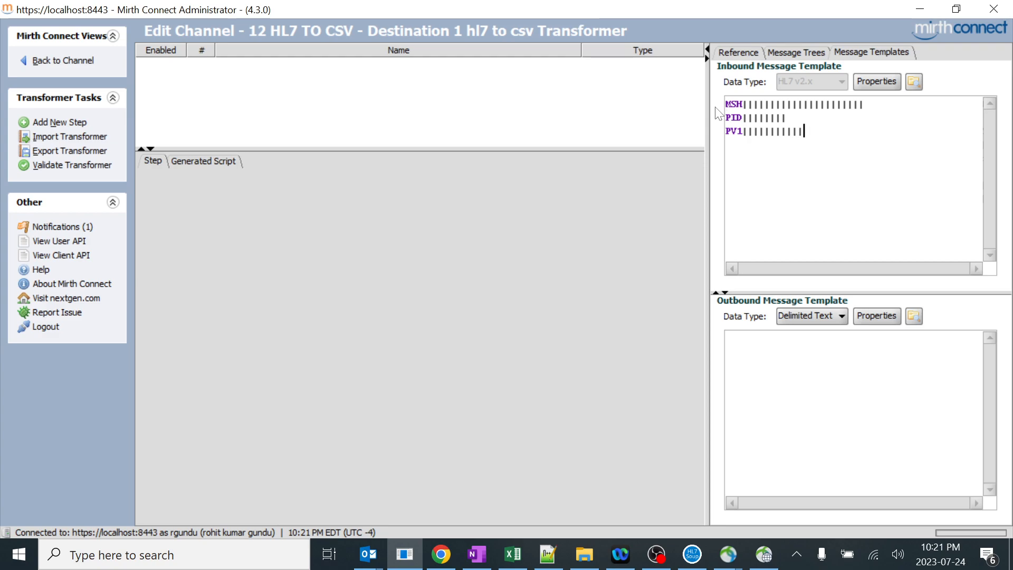
- Copy the segment start MSH|^~\&| from the sample message in Notepad++ over the MSH name in the inbound message template
left_click(547, 554)
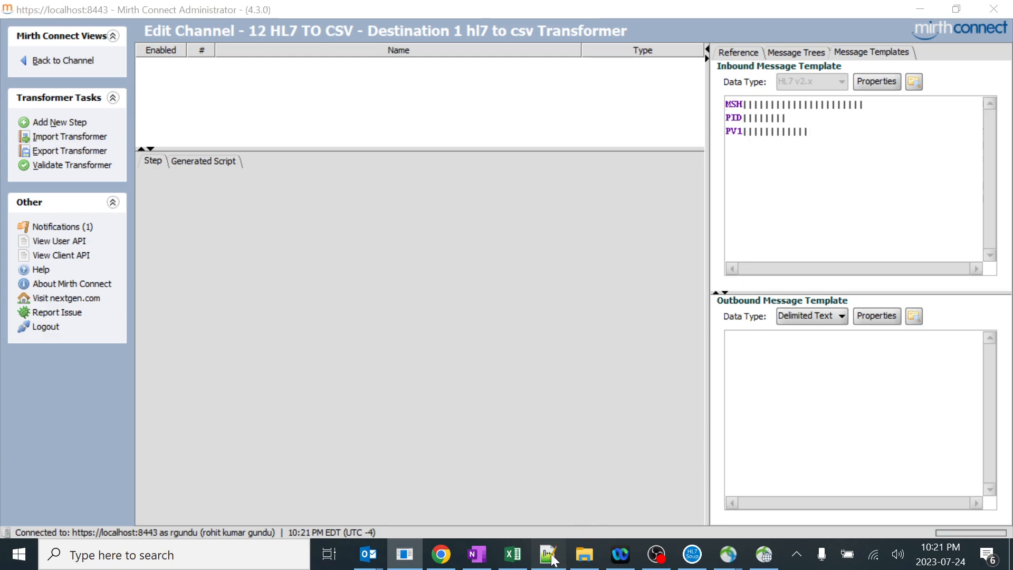
left_click(136, 95)
left_click_drag(104, 84, 48, 84)
key("ctrl+c")
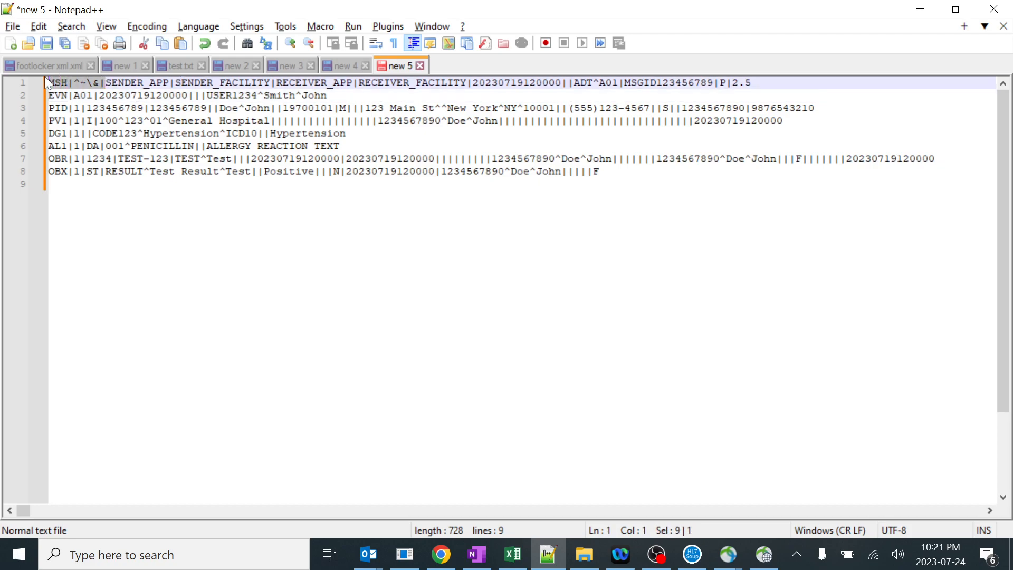
key("alt+Tab")
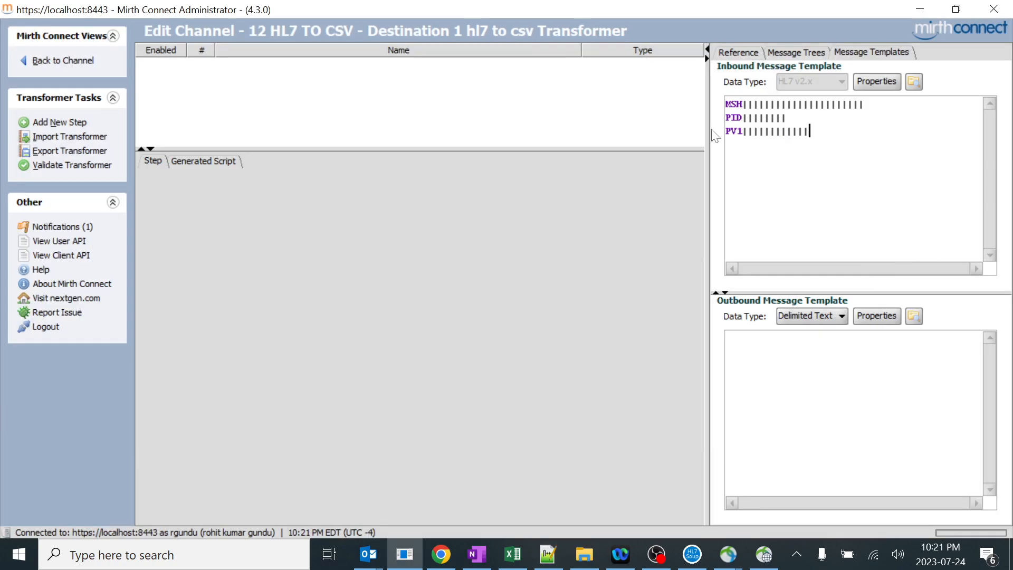
double_click(733, 104)
key("ctrl+v")
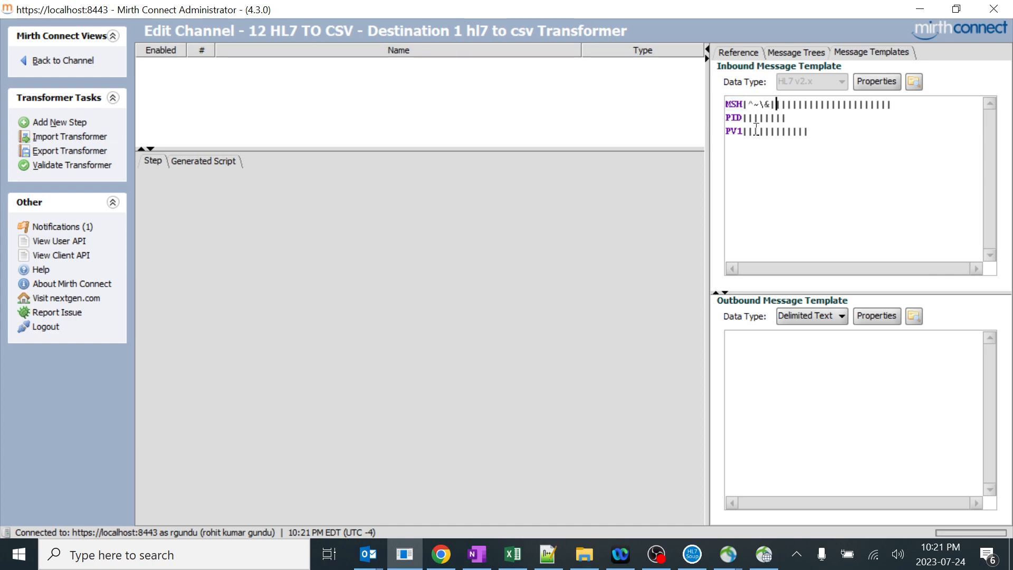
left_click_drag(738, 103, 782, 99)
- Extend the MSH, PID and PV1 segments of the inbound template with many more empty fields by pasting copied pipes repeatedly
left_click(800, 126)
left_click(802, 120)
double_click(765, 117)
left_click(785, 116)
double_click(777, 118)
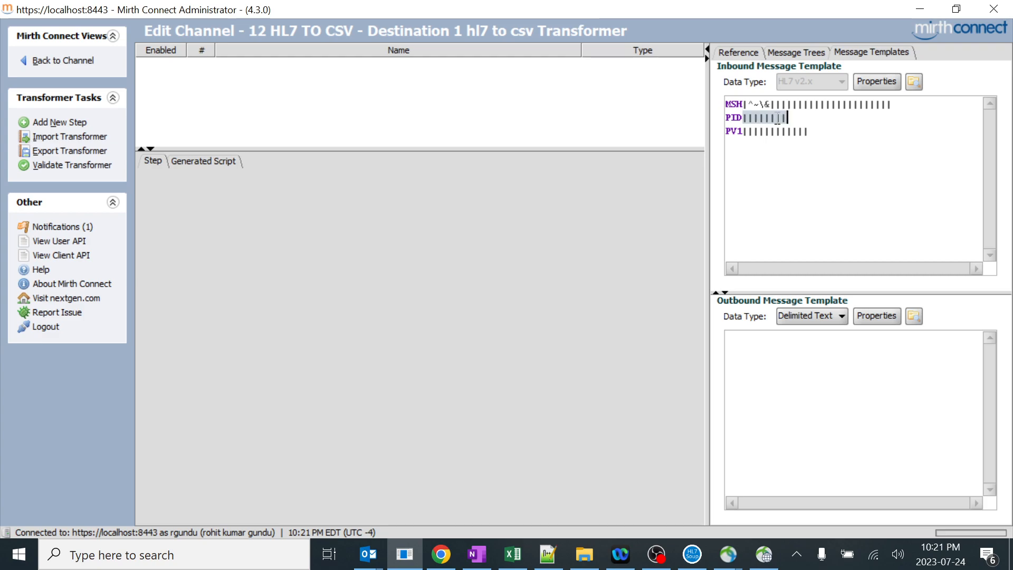
left_click(848, 114)
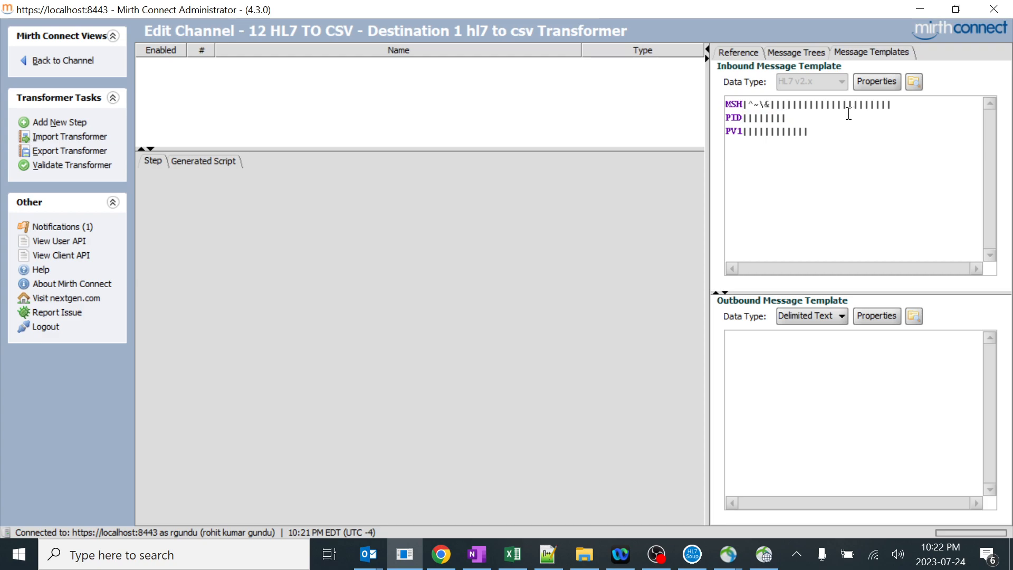
key("ctrl+v")
key("ctrl+v")
key("ctrl+v")
key("ctrl+v")
key("ctrl+v")
key("ctrl+v")
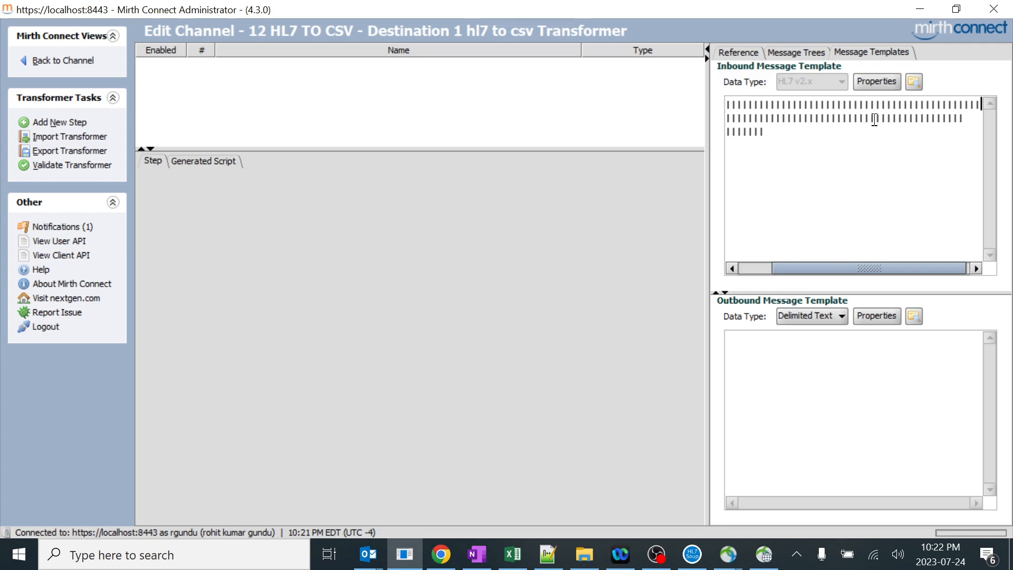
left_click_drag(848, 265, 786, 266)
left_click(826, 137)
key("ctrl+v")
key("ctrl+v")
key("ctrl+v")
key("ctrl+v")
left_click_drag(858, 266, 854, 266)
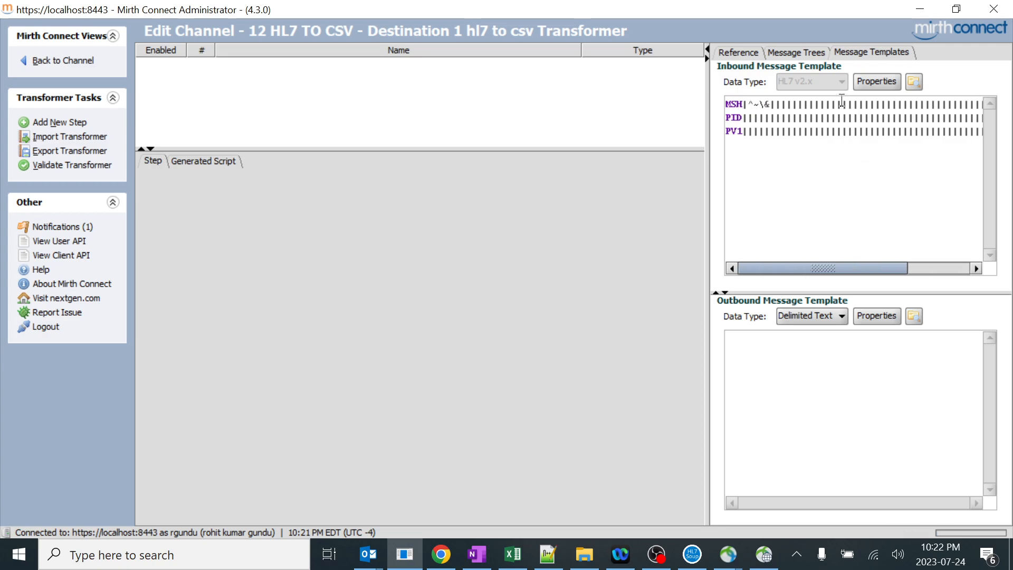
- Examine the segments in the inbound message tree and the key columns of HL7 to CSV.csv in Excel
left_click(794, 52)
left_click(731, 117)
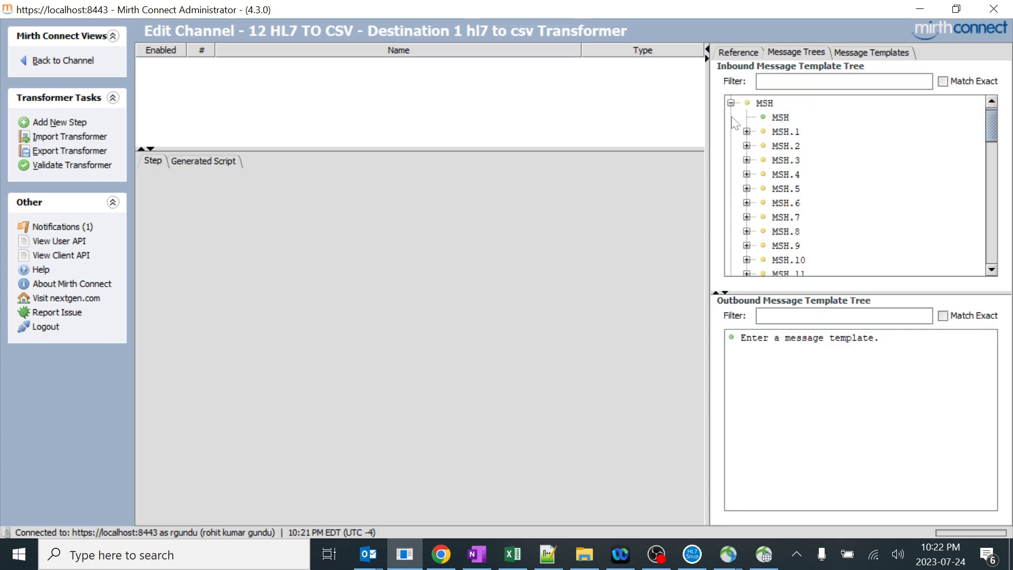
left_click(731, 103)
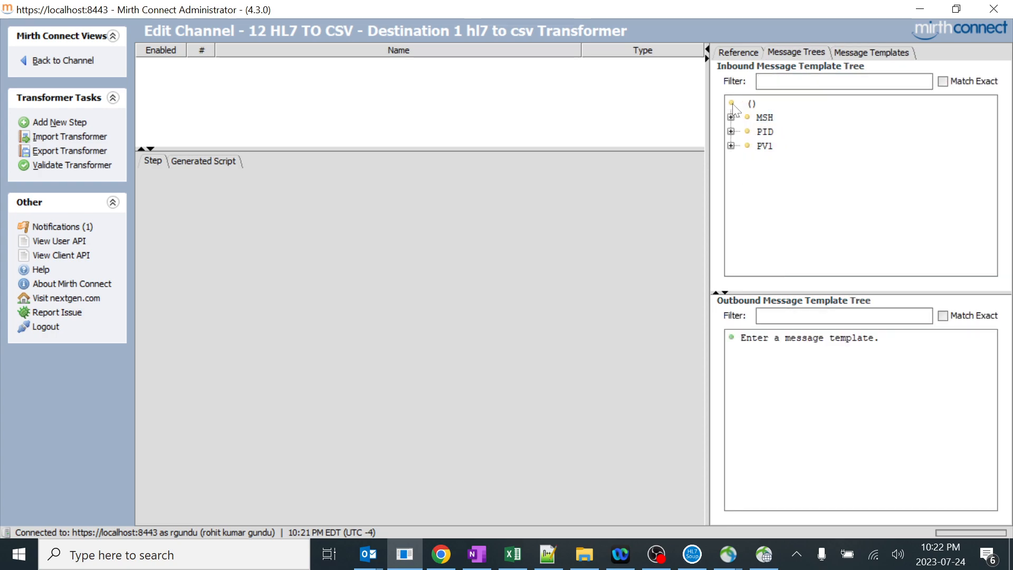
left_click(512, 554)
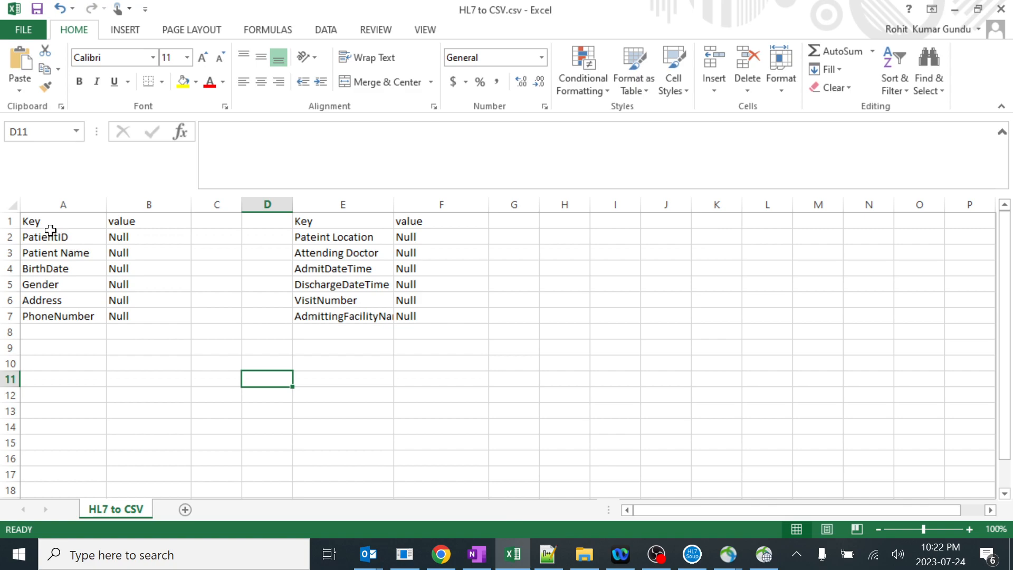
left_click_drag(48, 221, 49, 299)
left_click_drag(322, 224, 387, 299)
key("alt+Tab")
key("alt+Tab")
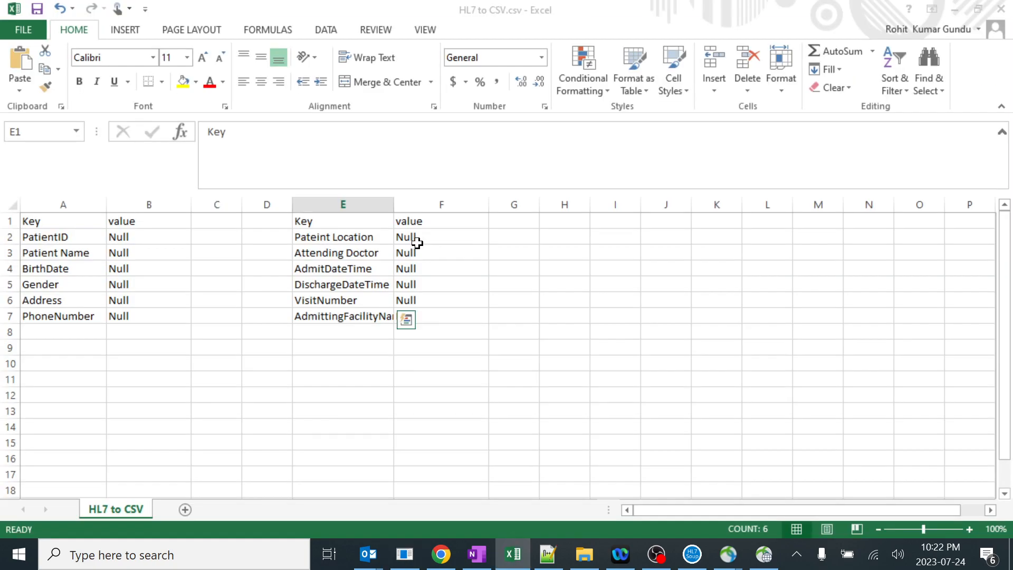
key("alt+Tab")
left_click(764, 117)
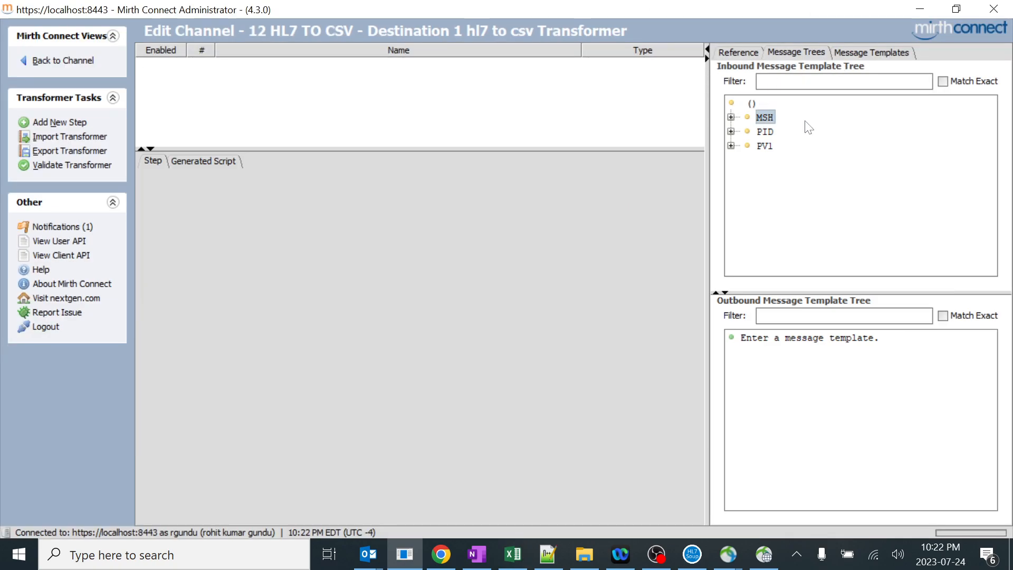
left_click(818, 143)
- Load HL7 to CSV.csv into the outbound message template and compare its rows with the spreadsheet in Excel
left_click(874, 53)
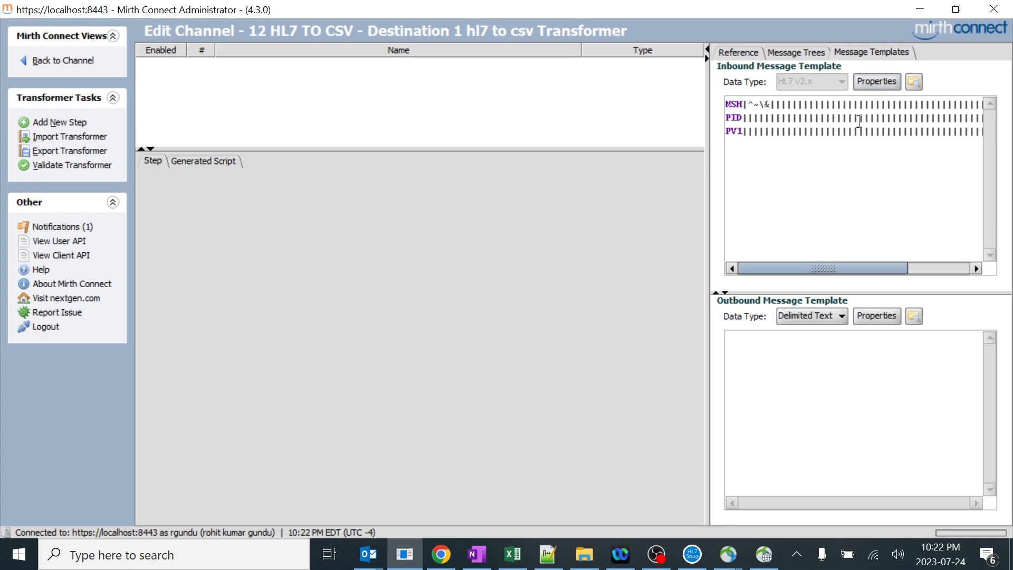
left_click(800, 56)
left_click(508, 565)
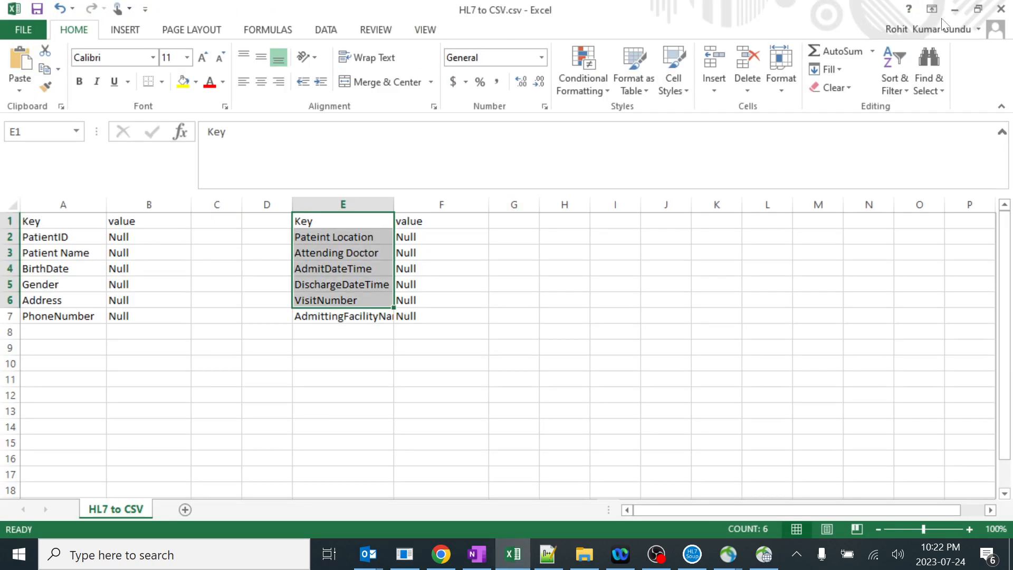
left_click(954, 11)
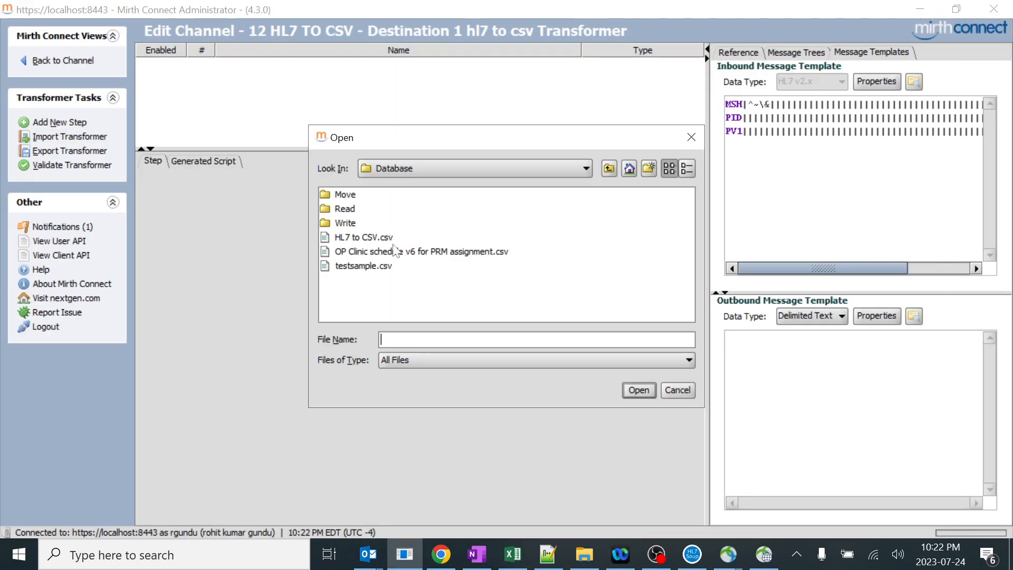
left_click(370, 238)
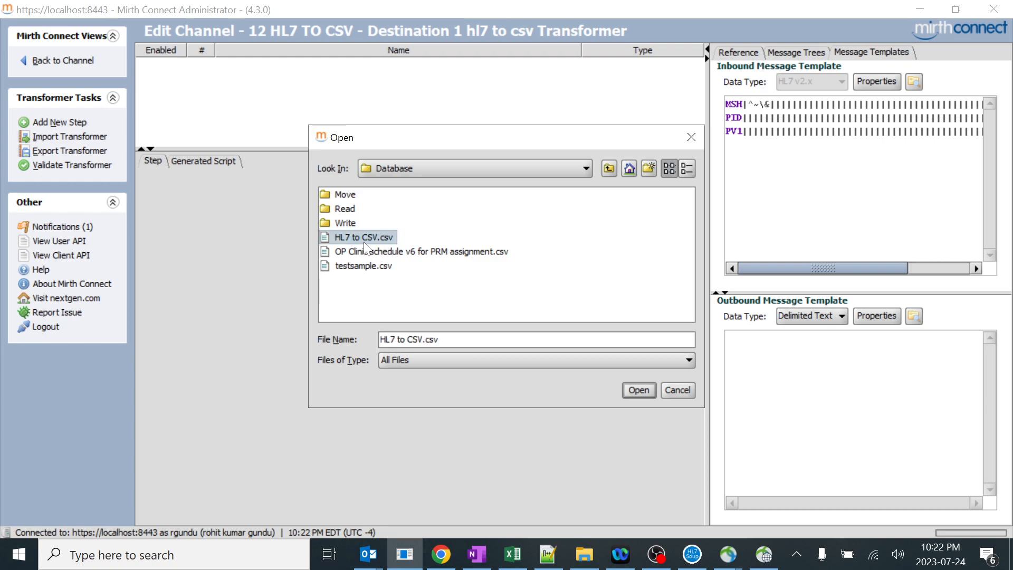
left_click(638, 390)
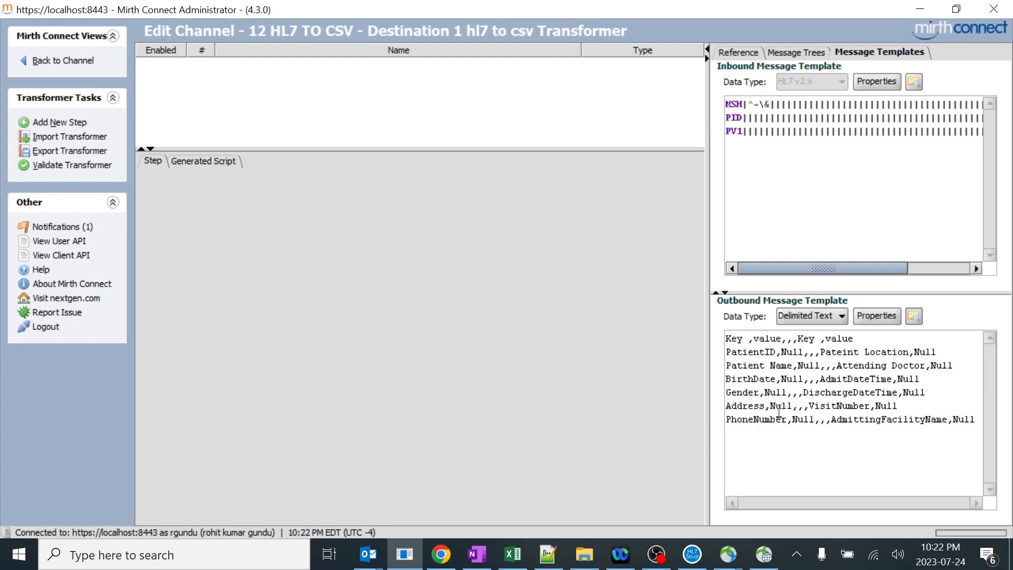
left_click_drag(725, 339, 859, 351)
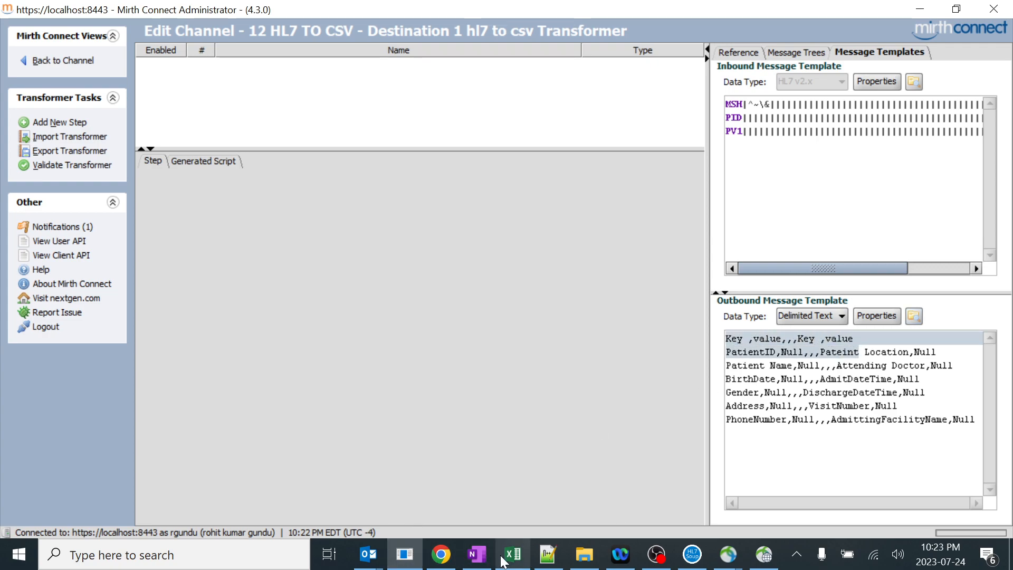
left_click(502, 558)
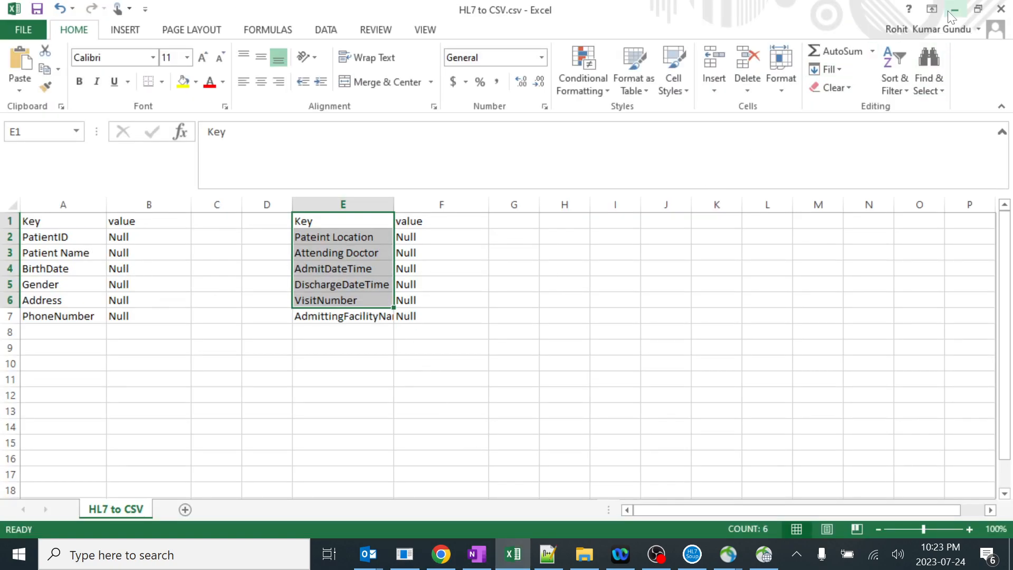
left_click(949, 12)
left_click(820, 351)
left_click_drag(732, 352, 953, 419)
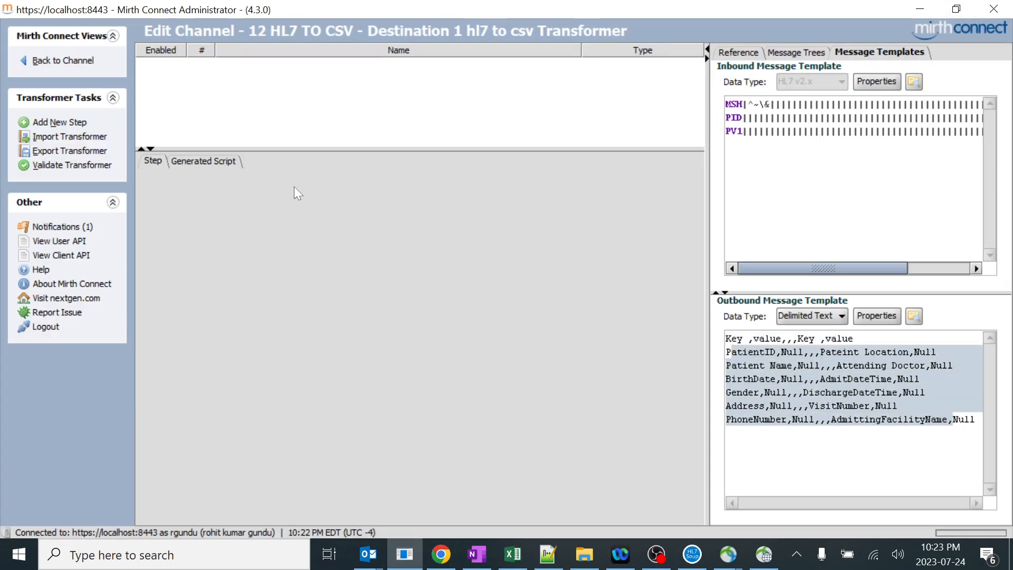
- Add a new transformer step and set its type to JavaScript
left_click(73, 123)
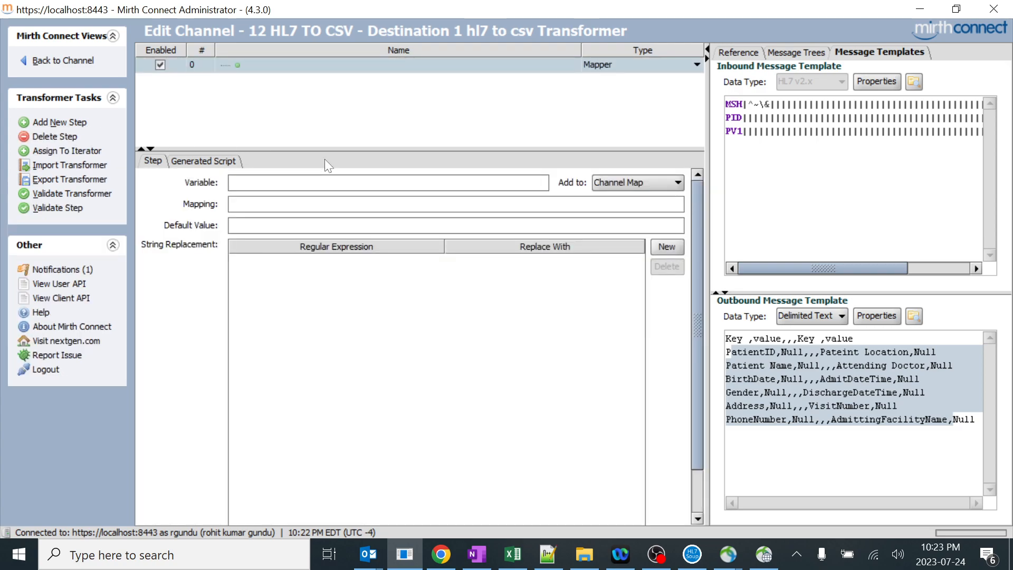
left_click(662, 66)
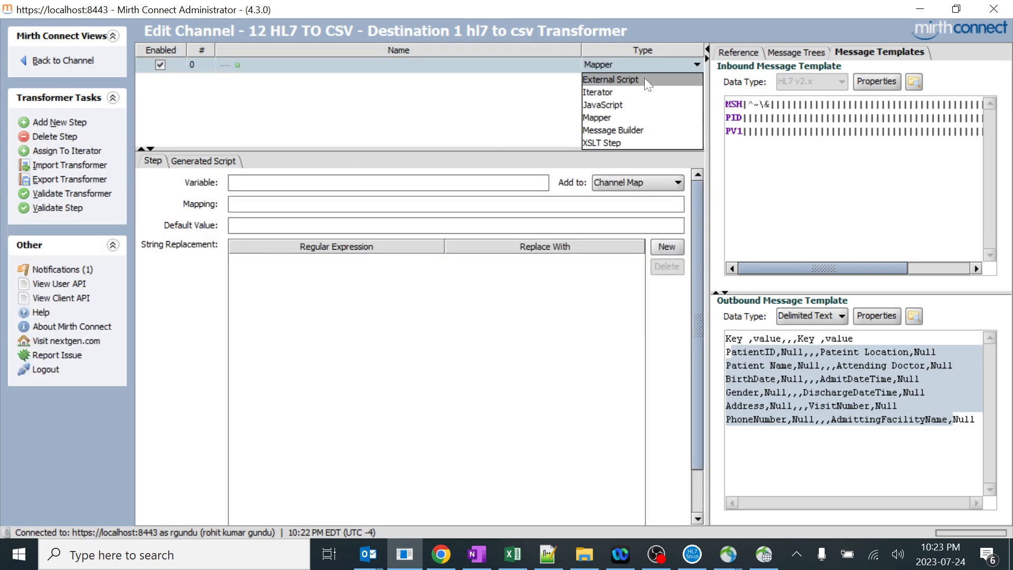
left_click(622, 101)
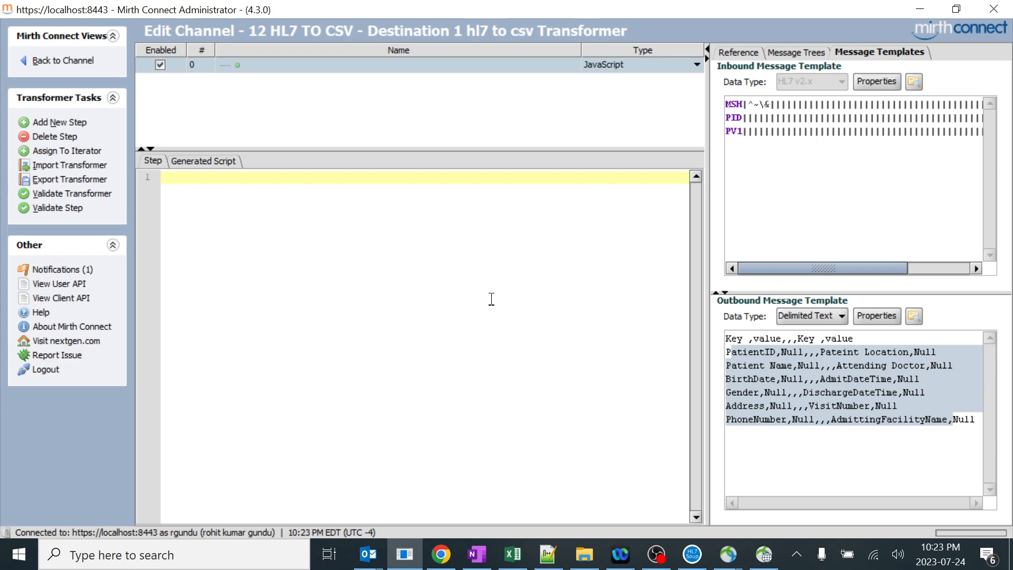
- Check the PatientID key in the Excel sheet and look up the PID segment's fields in HL7 Soup
left_click(512, 553)
left_click(69, 241)
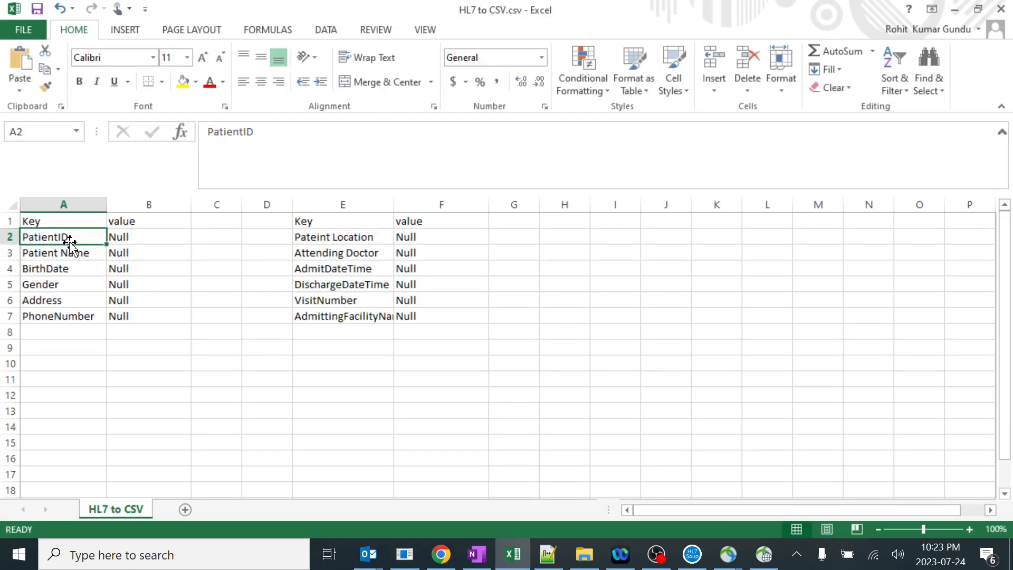
left_click(692, 554)
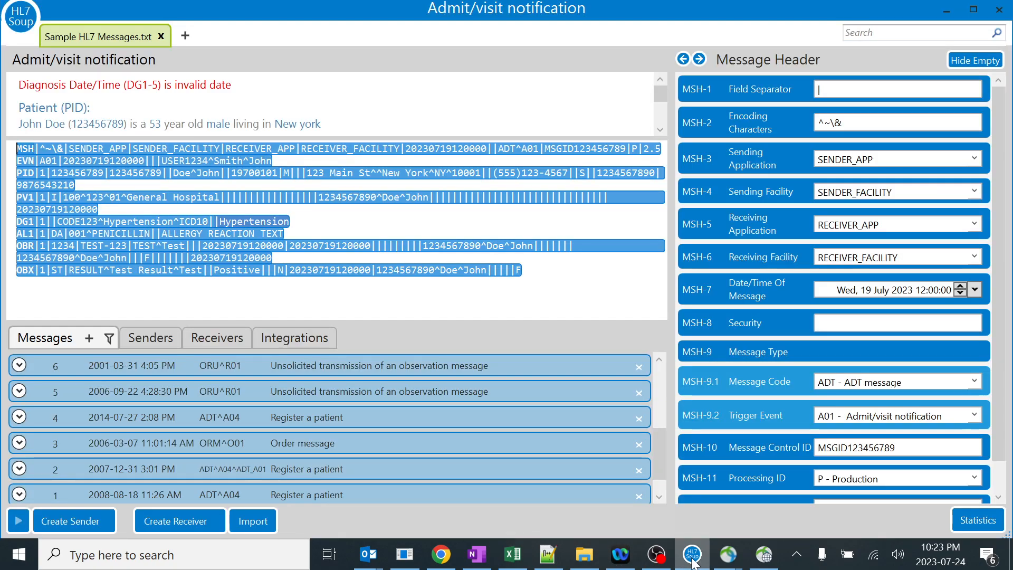
left_click(24, 172)
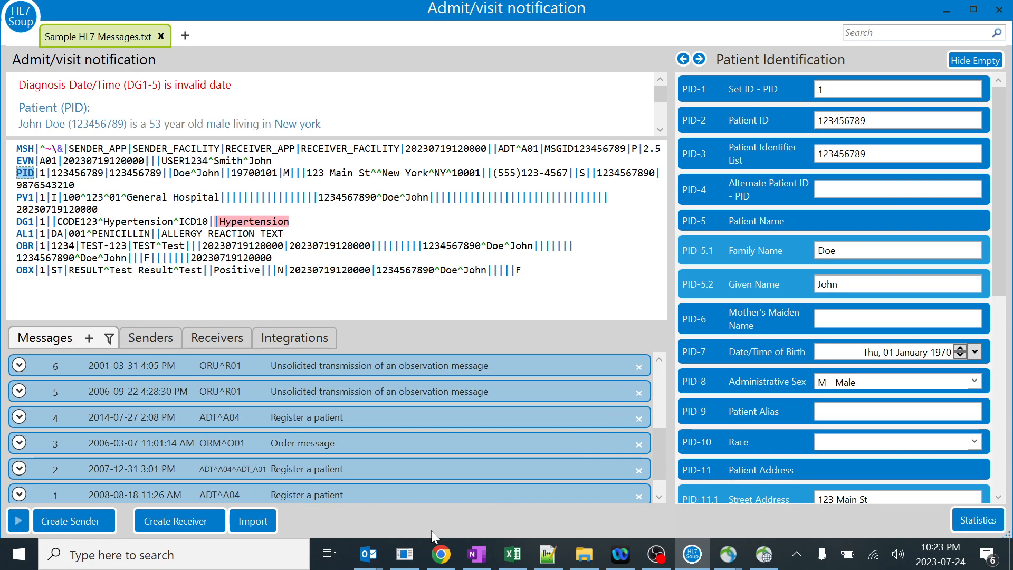
- Return to Mirth Connect and expand PID down to the PID.2.1 value in the inbound message tree
left_click(404, 554)
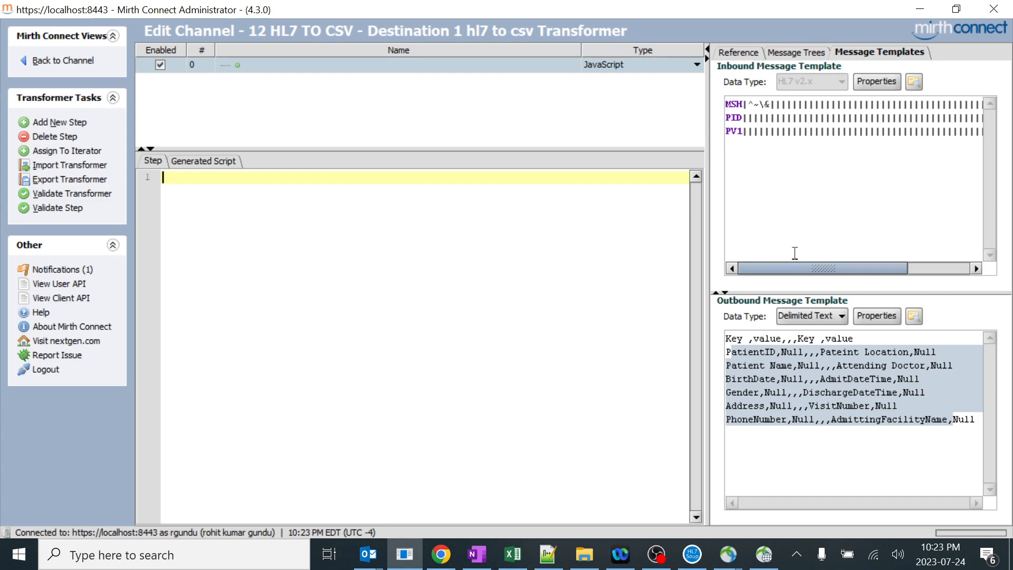
left_click(795, 53)
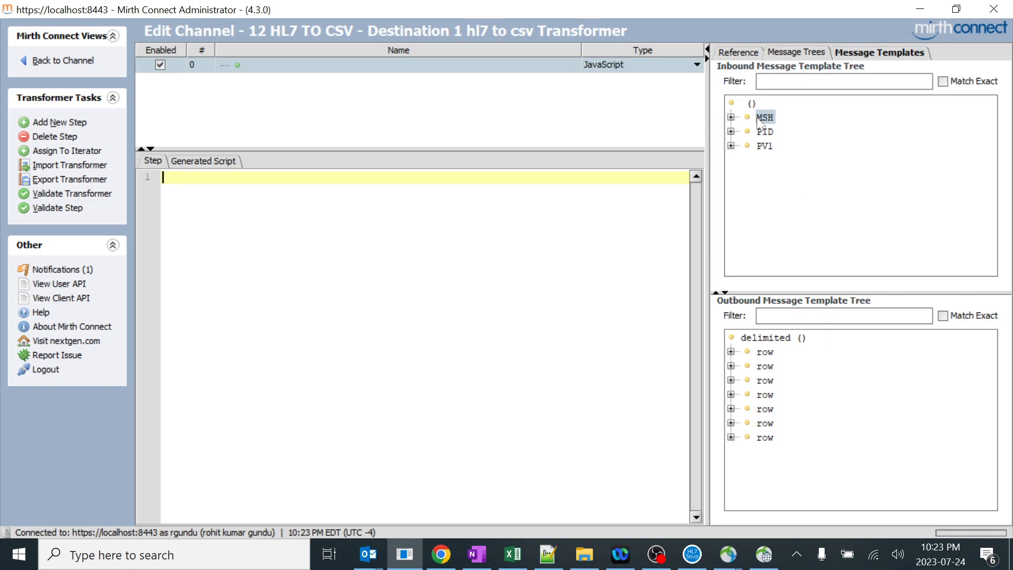
left_click(731, 132)
left_click(770, 146)
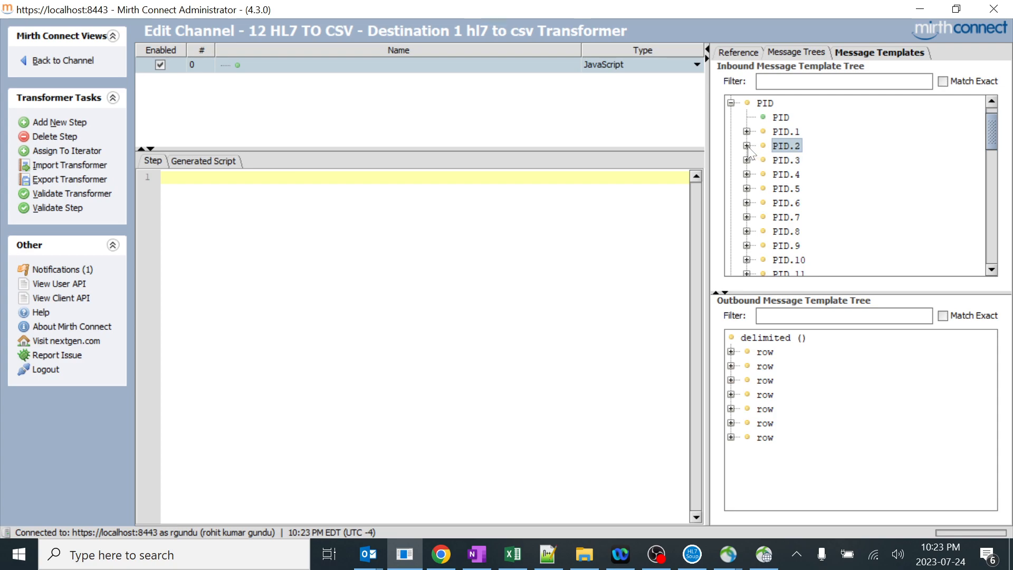
left_click(746, 145)
left_click(807, 175)
left_click(763, 174)
left_click(823, 189)
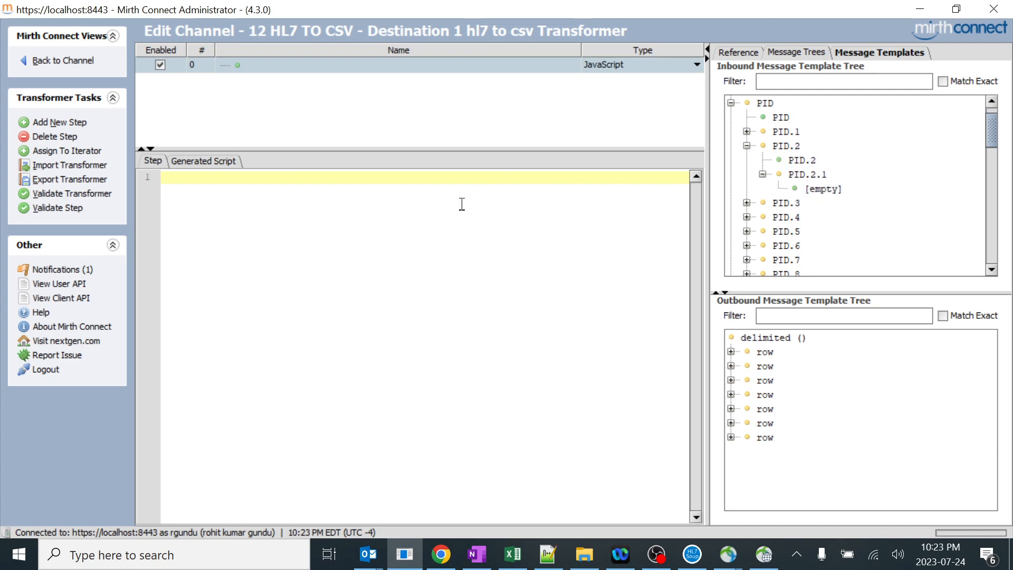
left_click(786, 203)
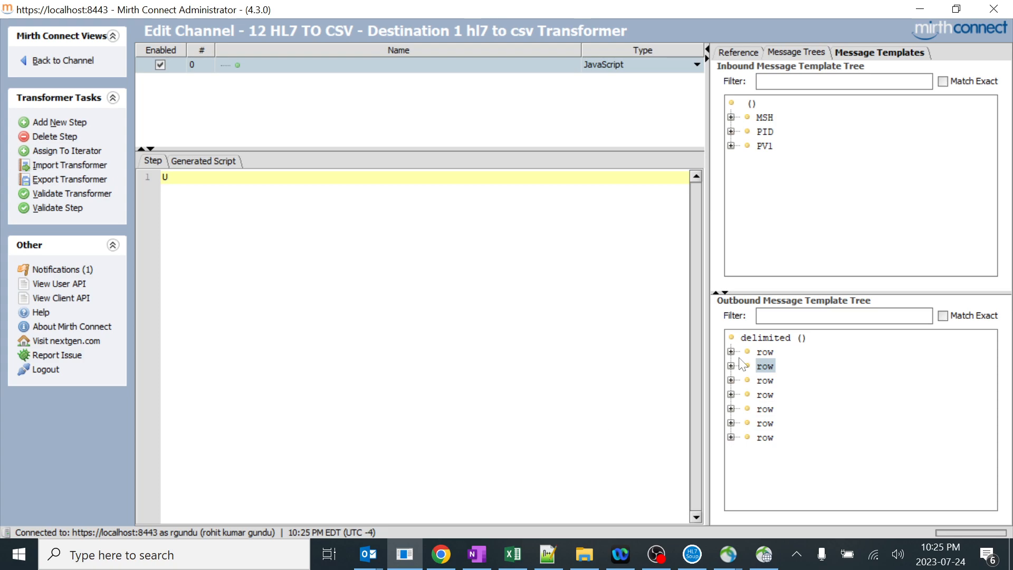
- Glance at the HL7 to CSV sheet in Excel, return to Mirth Connect and expand column1 to column6 of the first outbound row
left_click(513, 553)
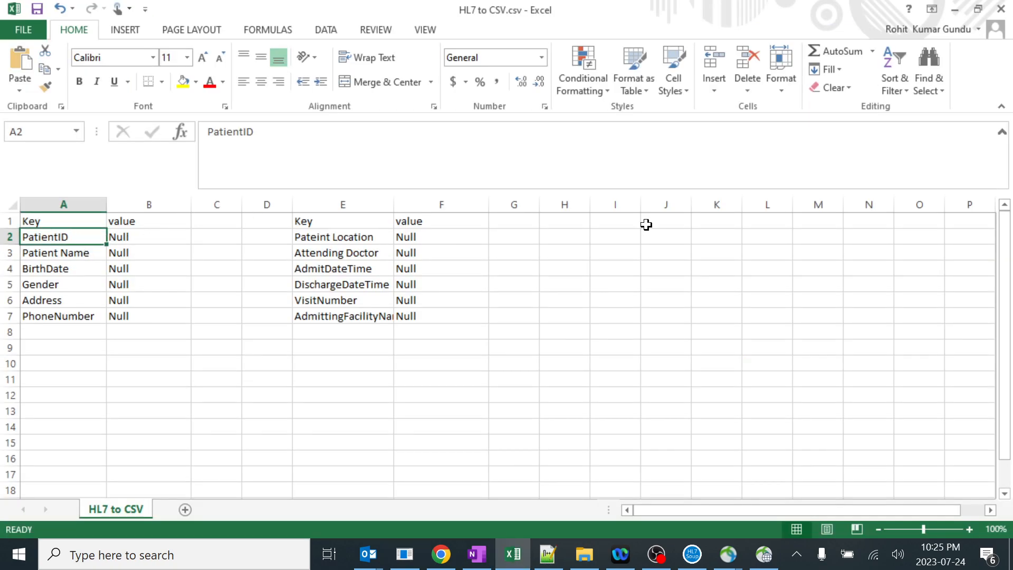
left_click(953, 9)
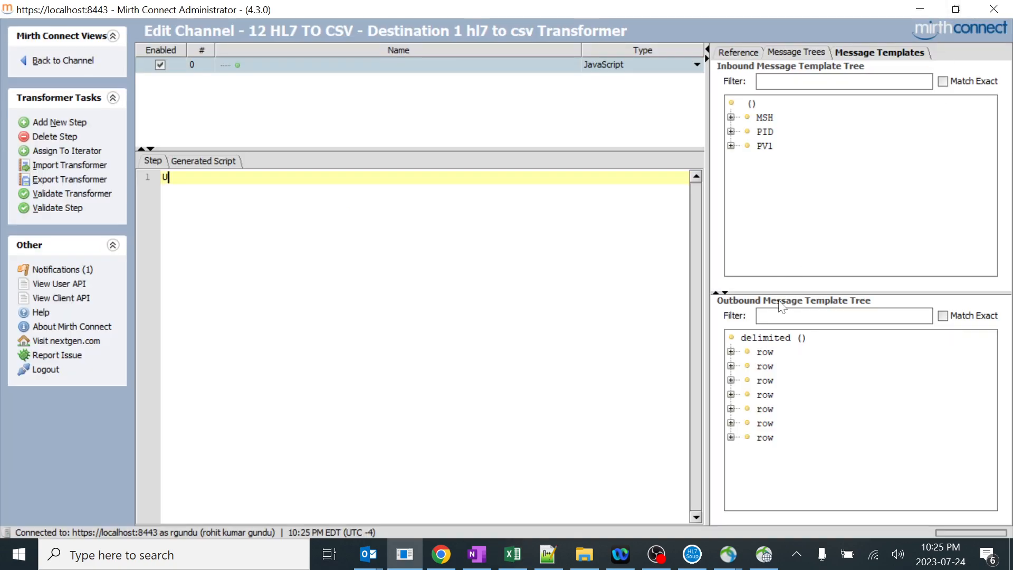
left_click(731, 352)
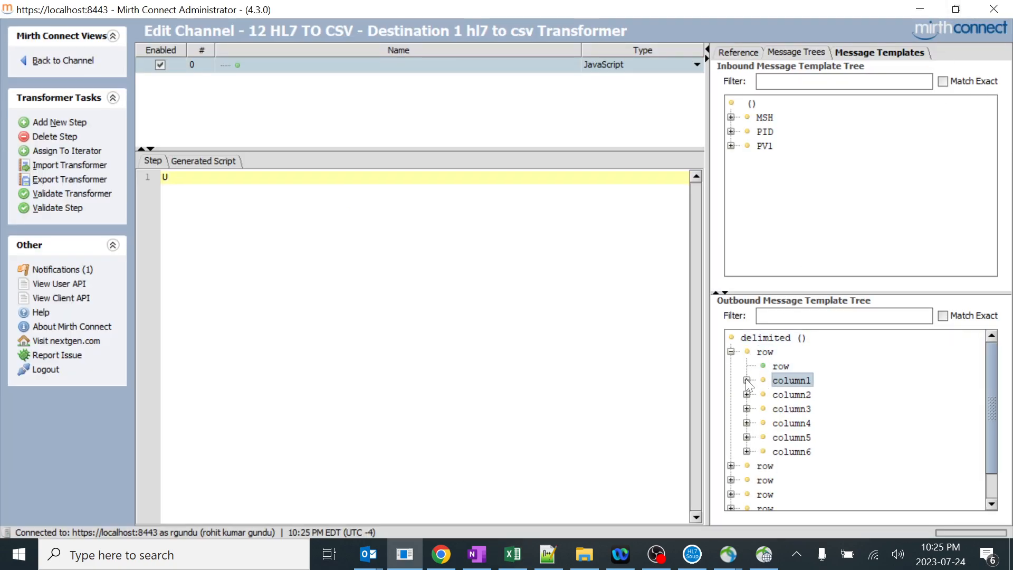
left_click(746, 380)
left_click(747, 409)
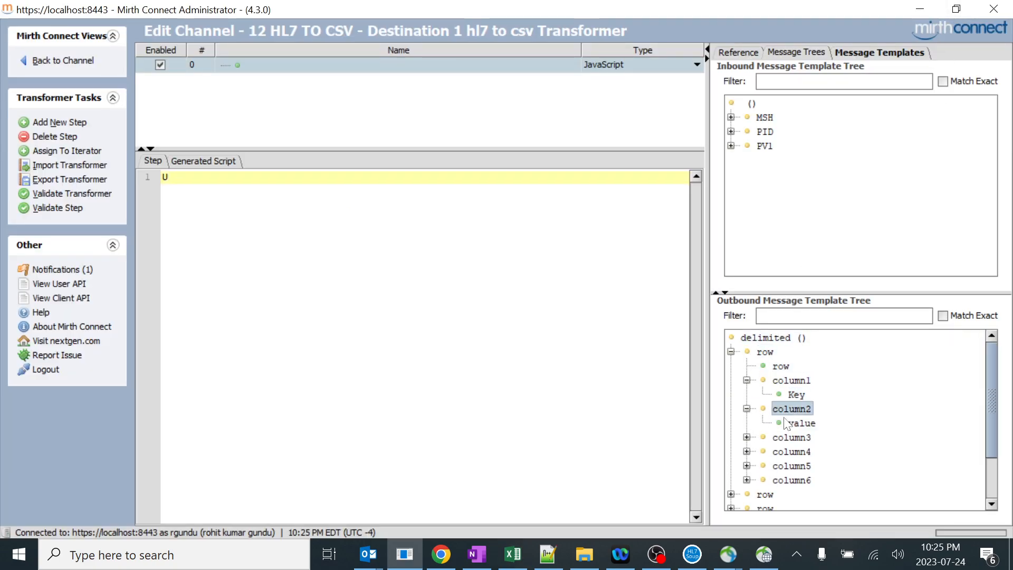
left_click(746, 437)
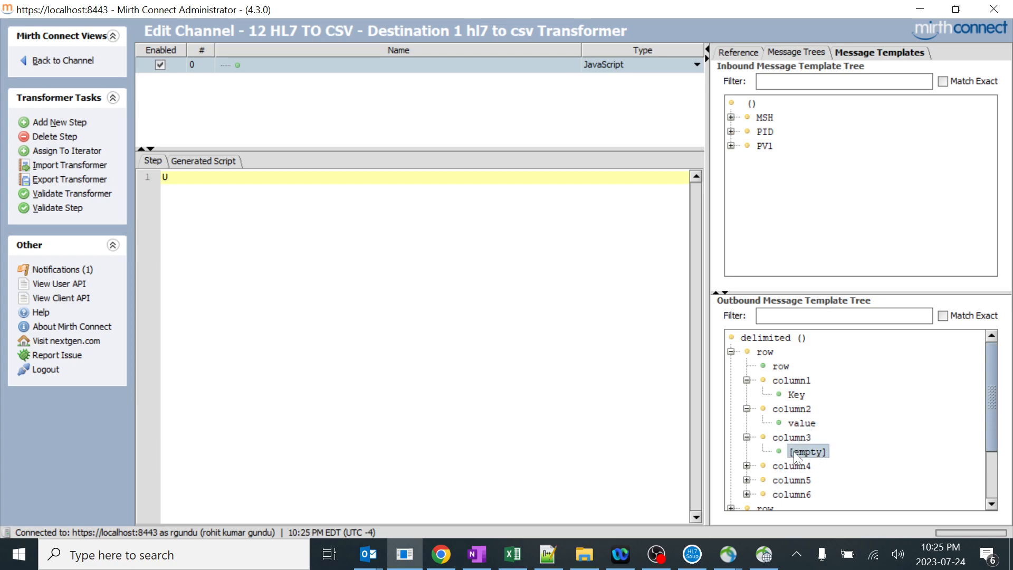
left_click(746, 465)
scroll(778, 464, "down", 1)
left_click(746, 451)
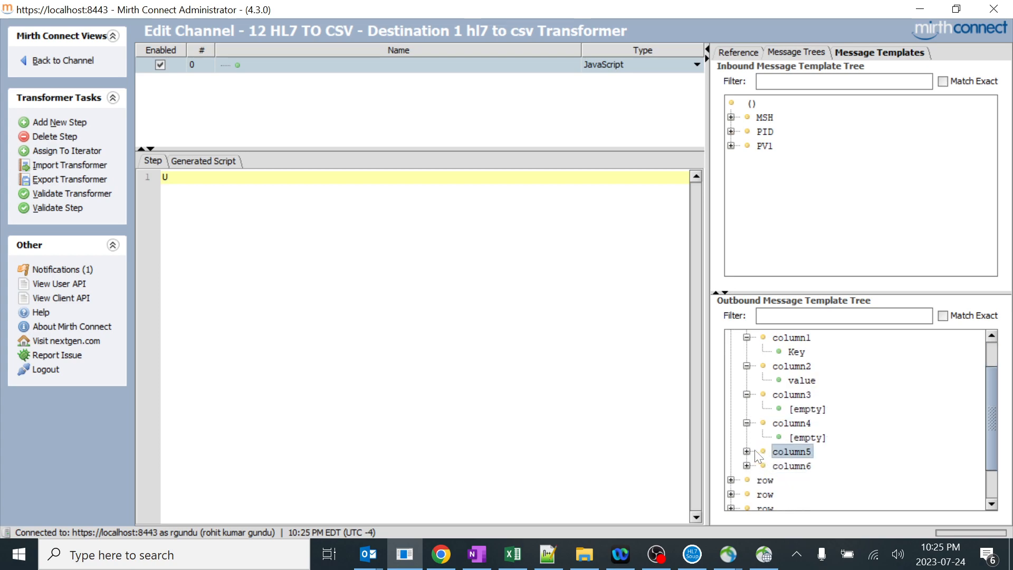
left_click(746, 479)
scroll(791, 475, "down", 1)
left_click(791, 453)
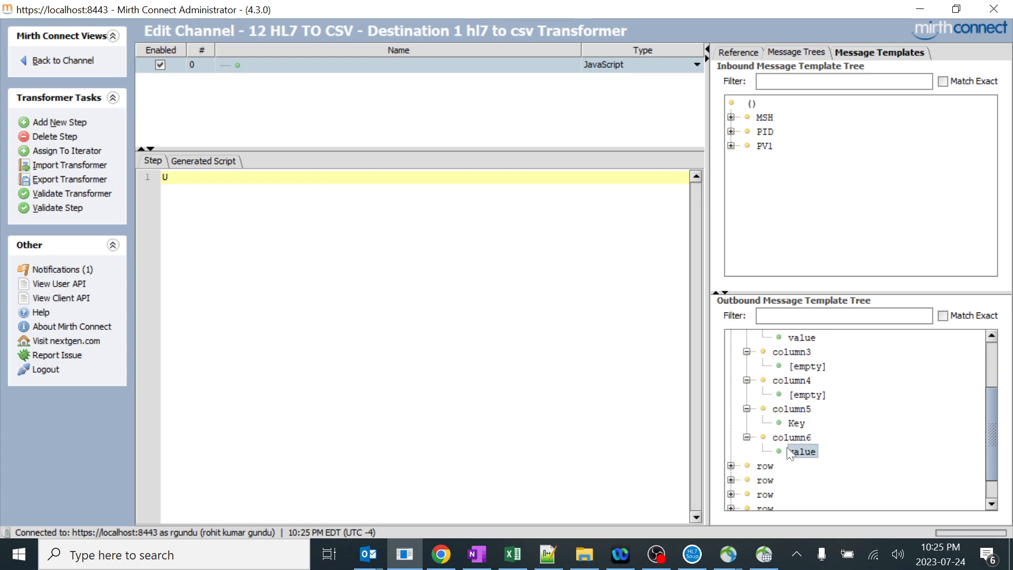
- Compare the header cells A1 to F1 in Excel with the first outbound row's columns, then collapse that row in Mirth Connect
left_click(512, 554)
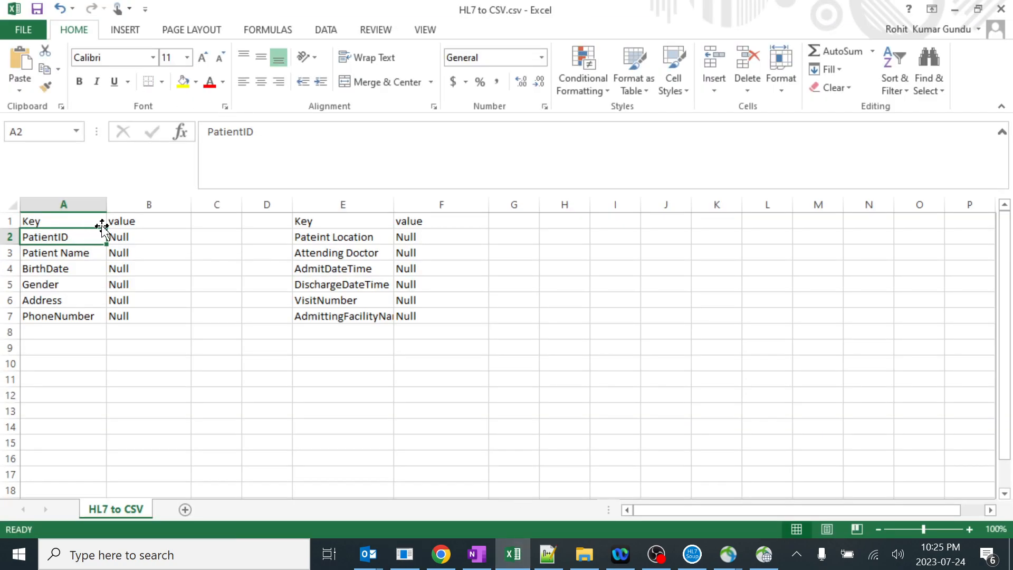
left_click(79, 221)
left_click(128, 221)
left_click(210, 224)
left_click(267, 223)
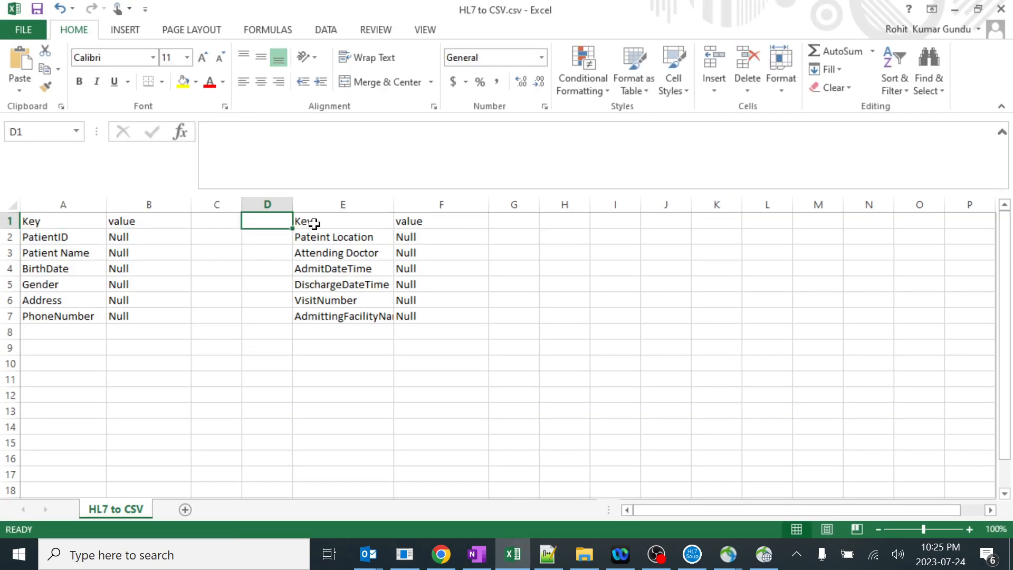
left_click(395, 222)
key("alt+Tab")
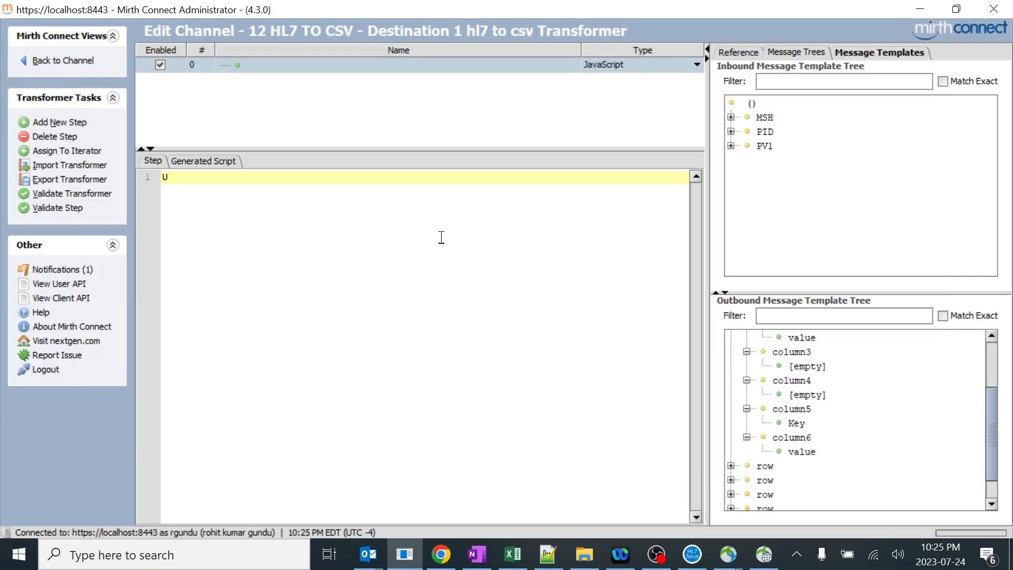
scroll(794, 352, "up", 5)
left_click(765, 351)
left_click(738, 351)
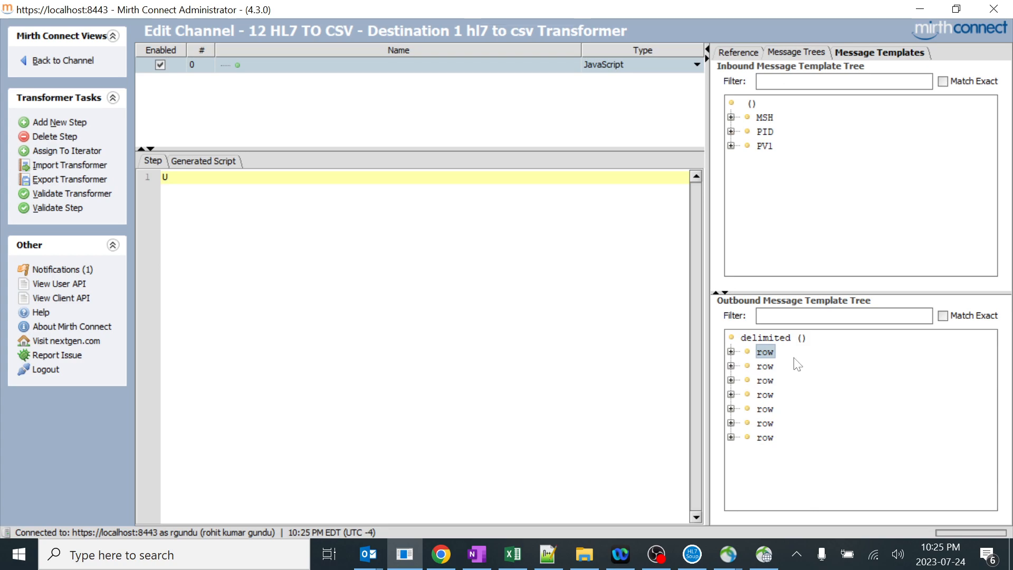
- Expand the second outbound row and check it against the key and value cells of the PatientID row in Excel
left_click(731, 366)
key("alt+Tab")
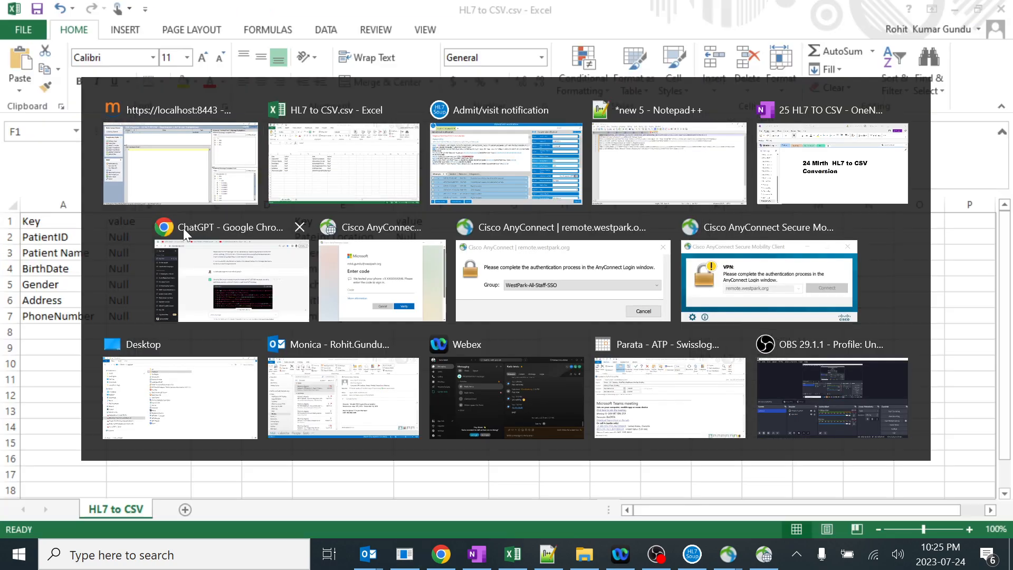
left_click(90, 237)
left_click(122, 238)
left_click(318, 238)
left_click(418, 249)
key("alt+Tab")
- Replace the stray letter in the script with the second outbound row's PatientID reference, tmp['row'][1]['column1'], followed by an equals sign
left_click(796, 336)
left_click(783, 409)
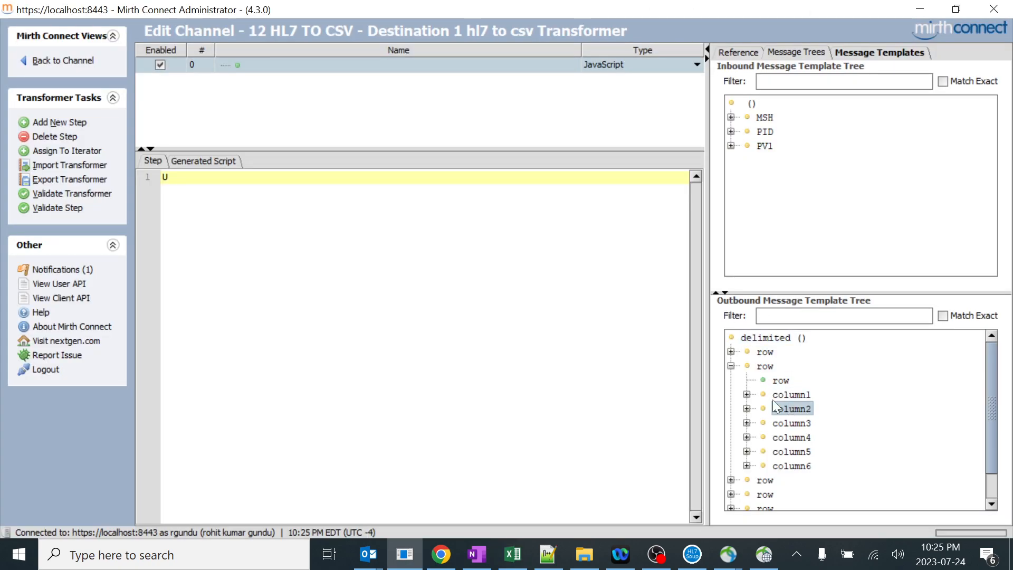
left_click(746, 395)
left_click(811, 409)
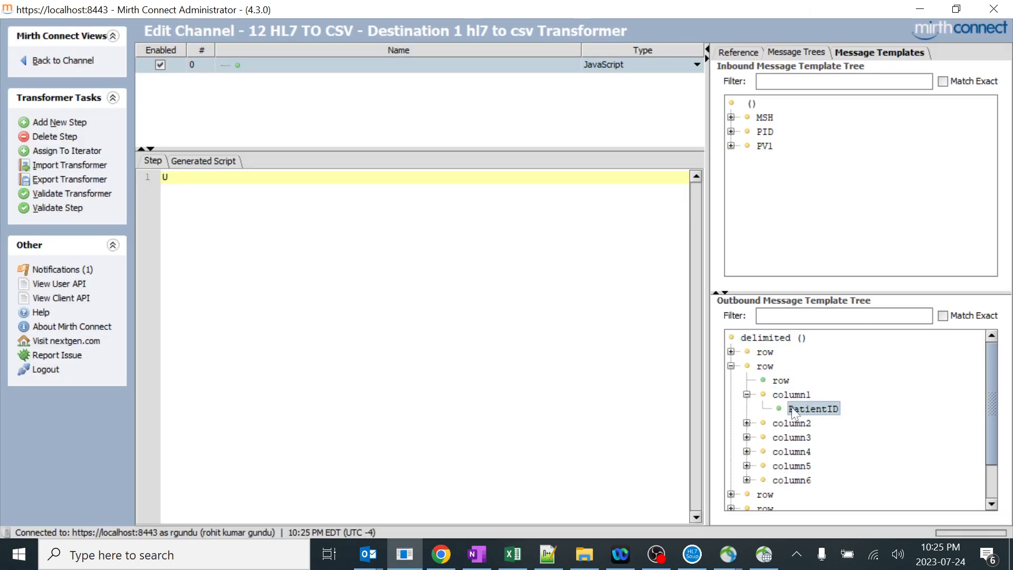
key("BackSpace")
left_click(766, 366)
left_click_drag(813, 410, 262, 189)
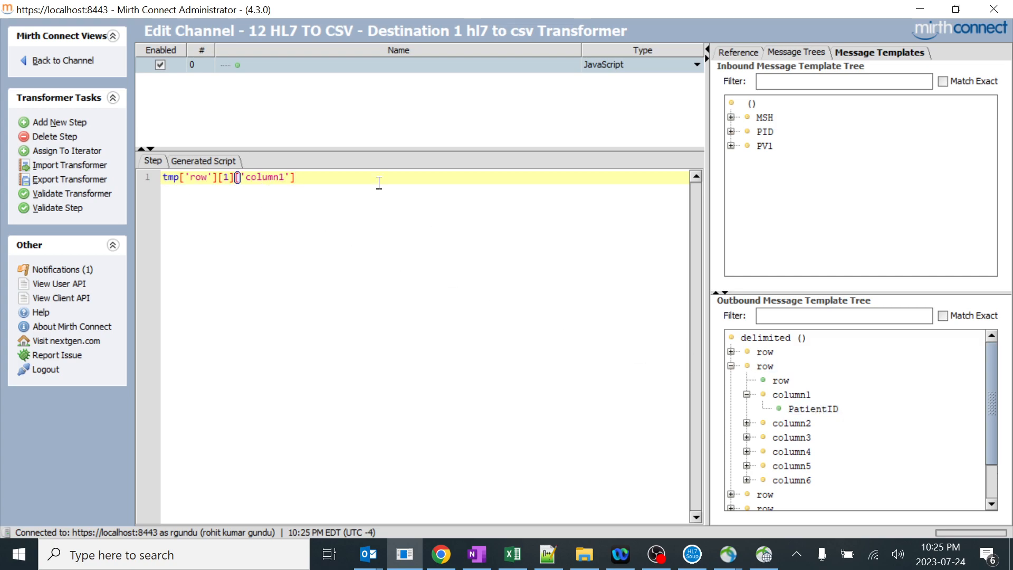
type("=")
- Assign msg['PID']['PID.2']['PID.2.1'].toString() from the inbound tree to the PatientID column and add two line breaks
left_click(741, 145)
left_click(731, 132)
left_click(747, 146)
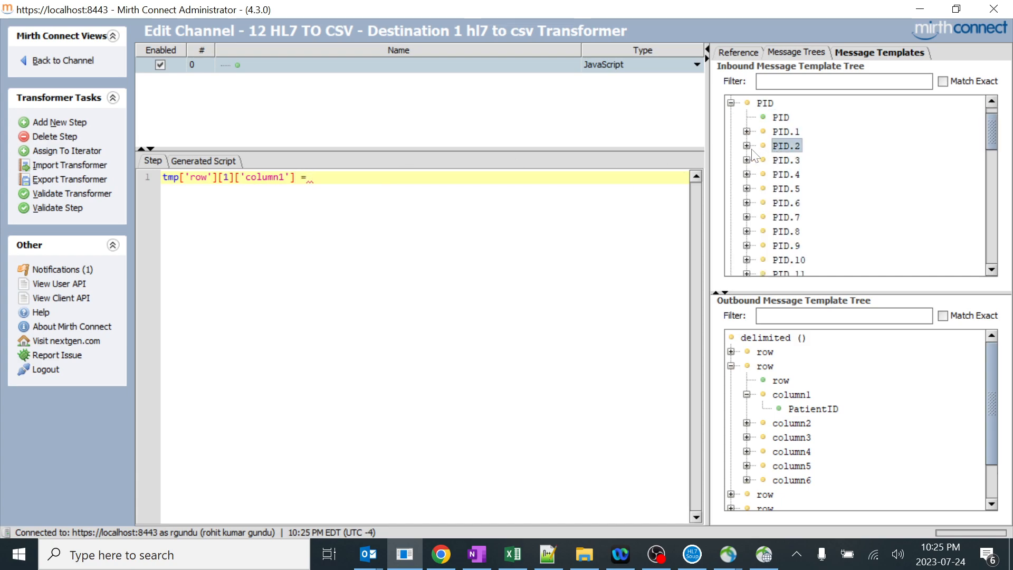
left_click(746, 146)
left_click(806, 174)
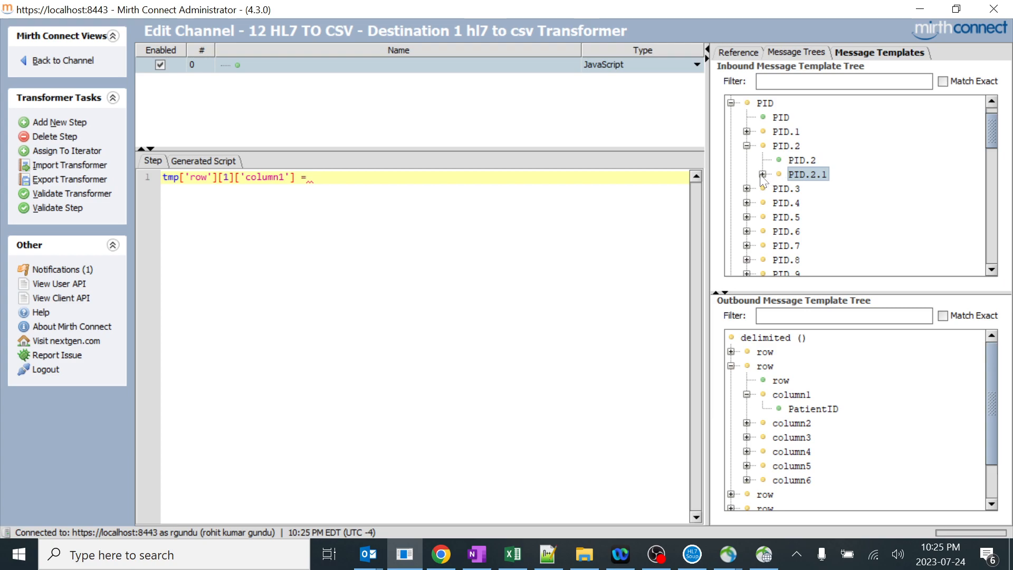
left_click(762, 174)
left_click(827, 190)
left_click_drag(827, 191, 422, 177)
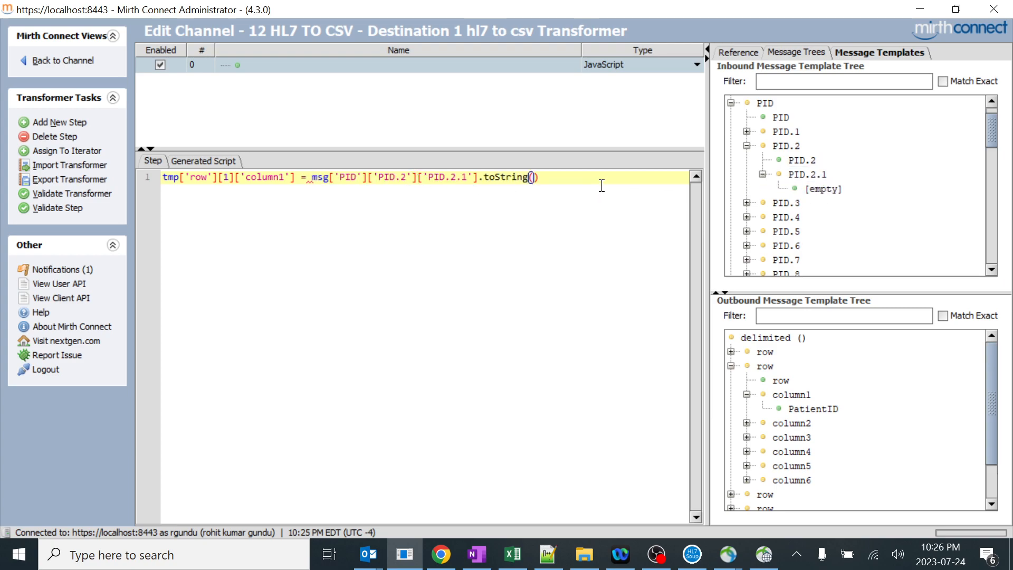
key("Return")
key("Return")
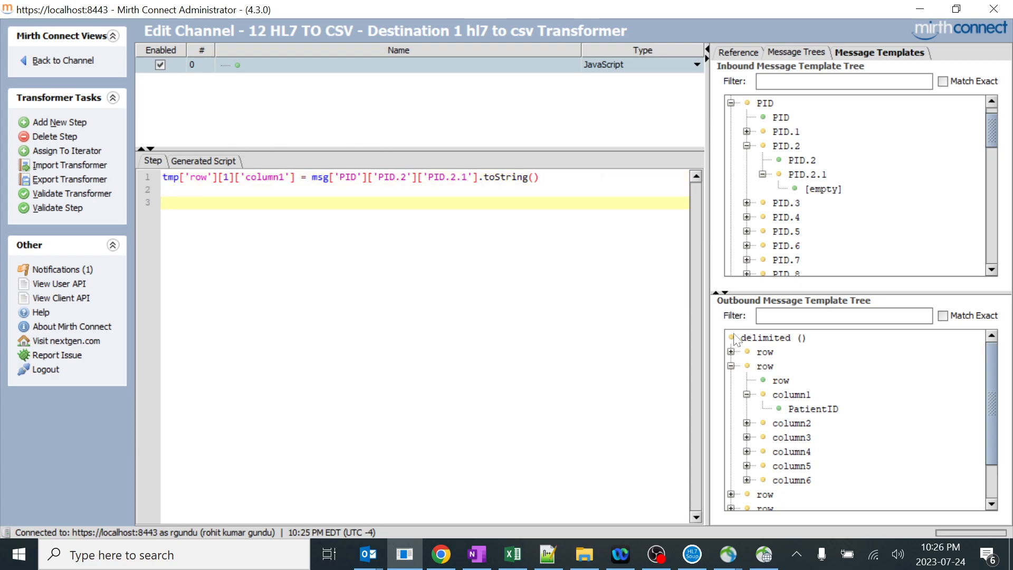
- Check the patient ID in the PID segment in Notepad++ and the PatientID value cell B2 in Excel, then return to Mirth Connect
left_click(548, 553)
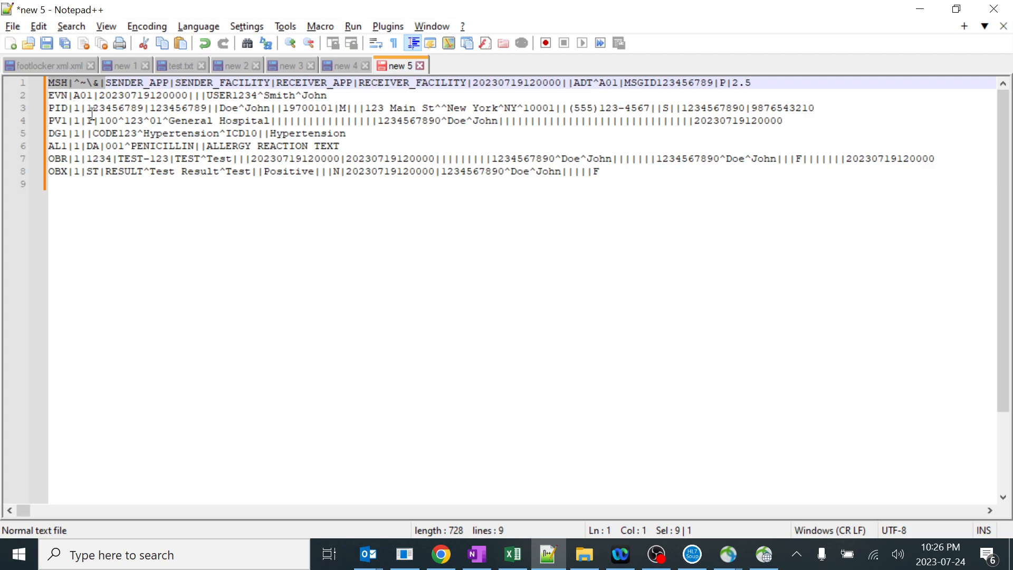
left_click_drag(87, 109, 140, 109)
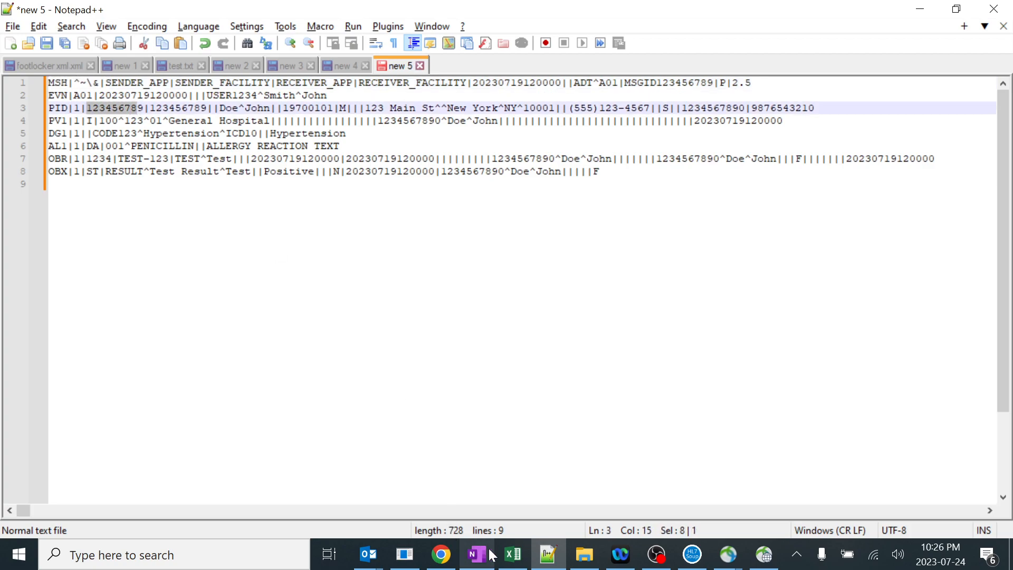
left_click(512, 554)
left_click(128, 241)
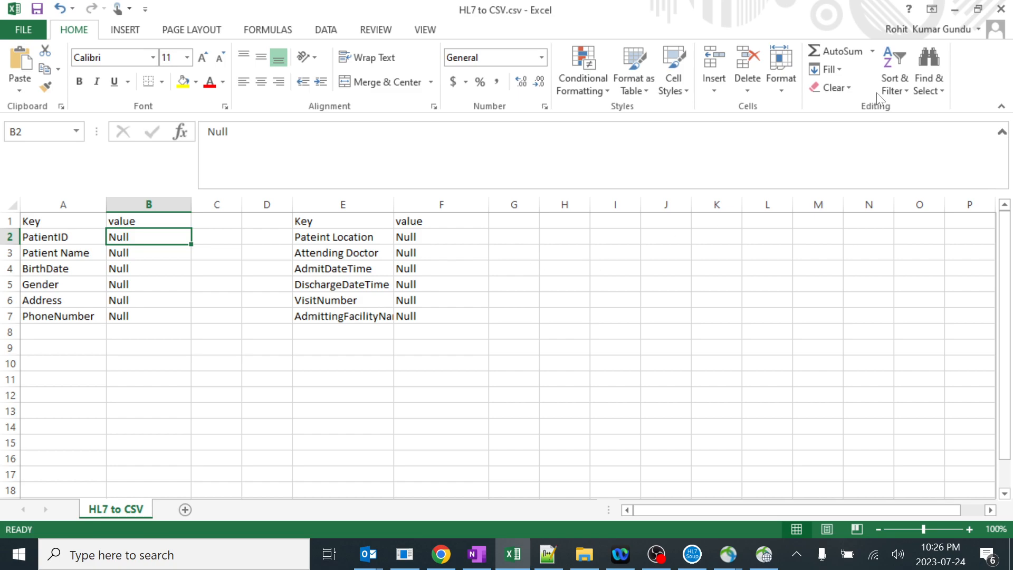
left_click(955, 11)
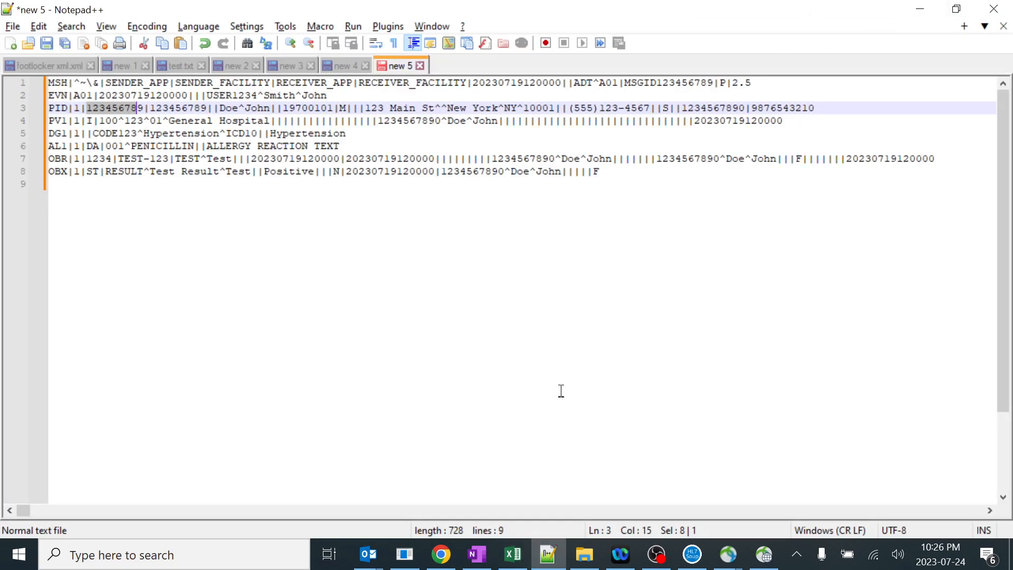
left_click(404, 554)
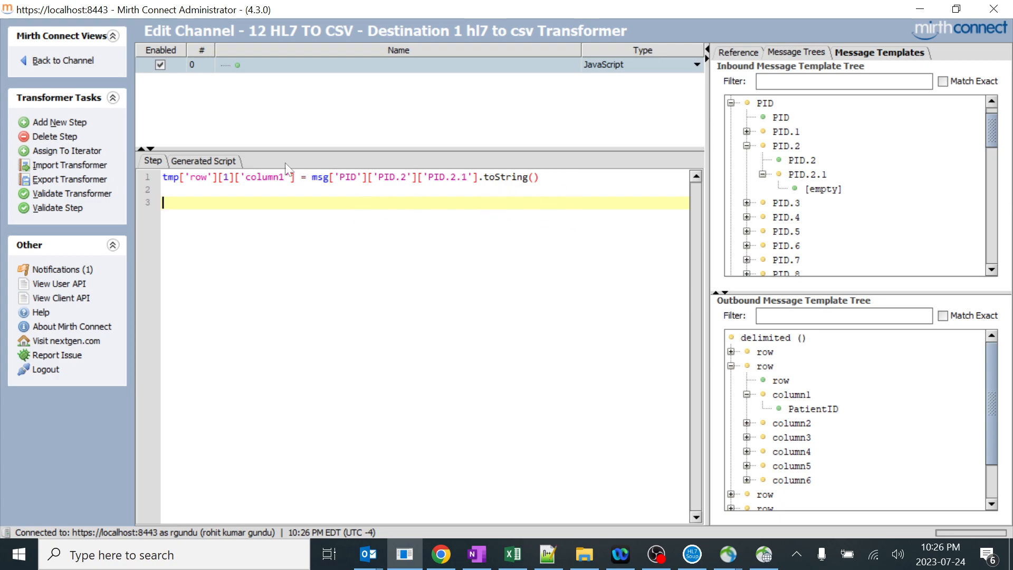
- Leave the transformer and set the connector type of Destination 1 hl7 to csv to File Writer
left_click(87, 63)
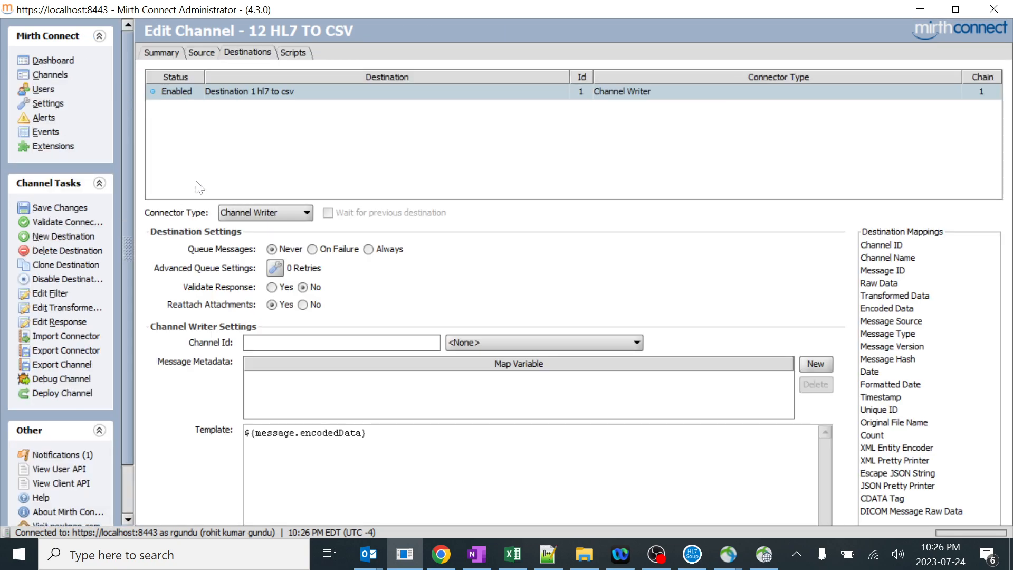
left_click(258, 54)
left_click(276, 213)
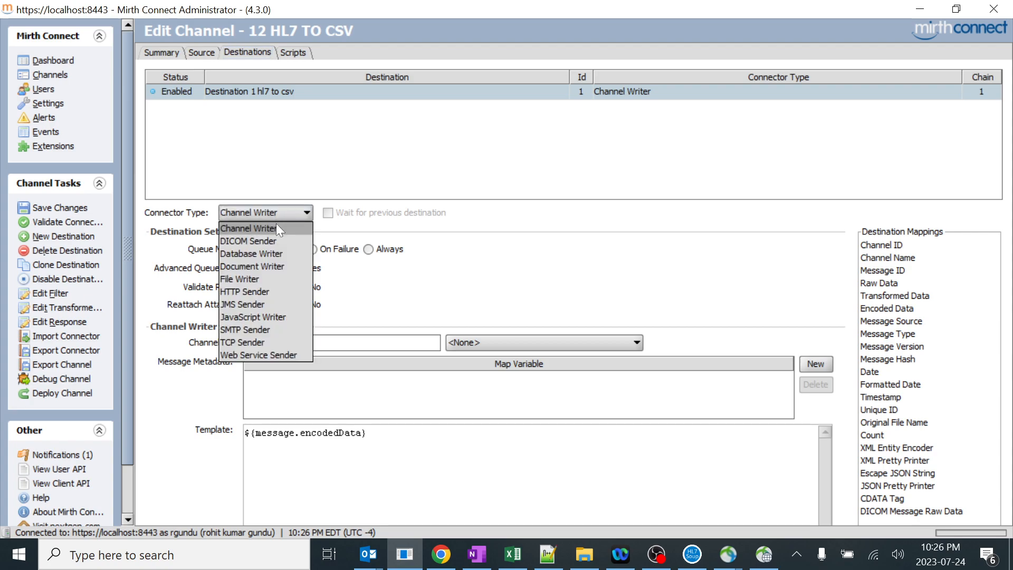
left_click(259, 280)
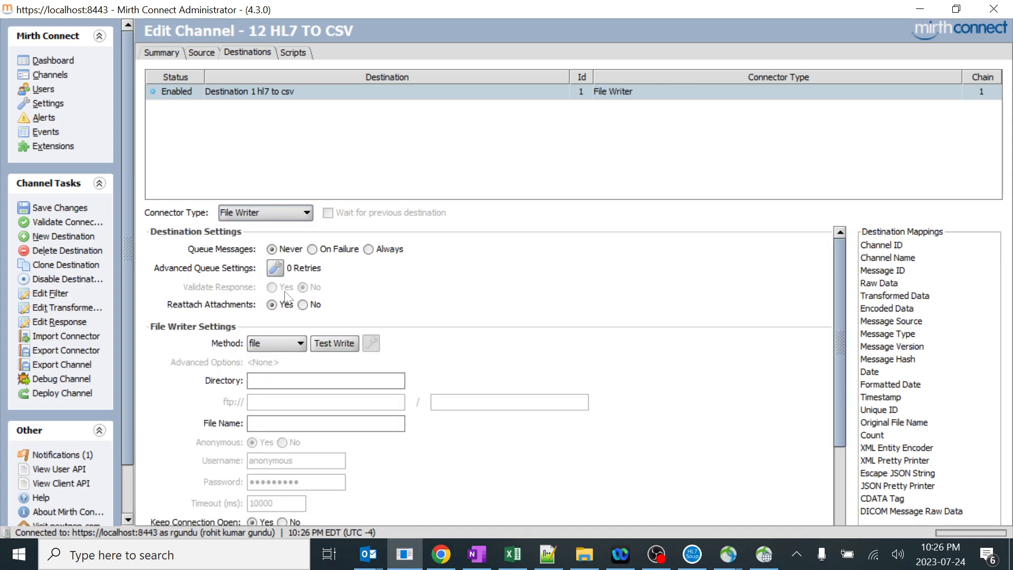
left_click(279, 382)
left_click(584, 553)
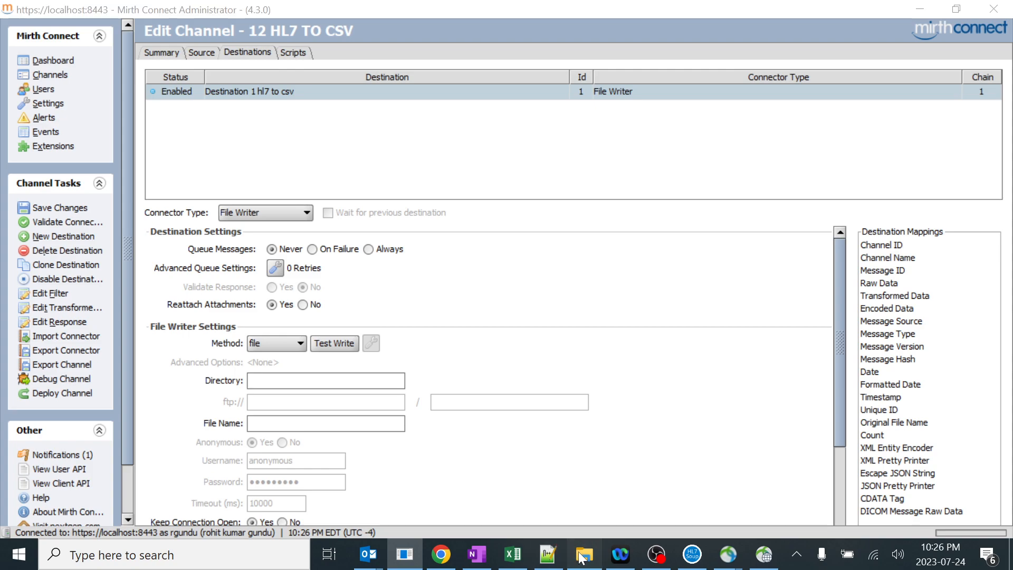
left_click(917, 9)
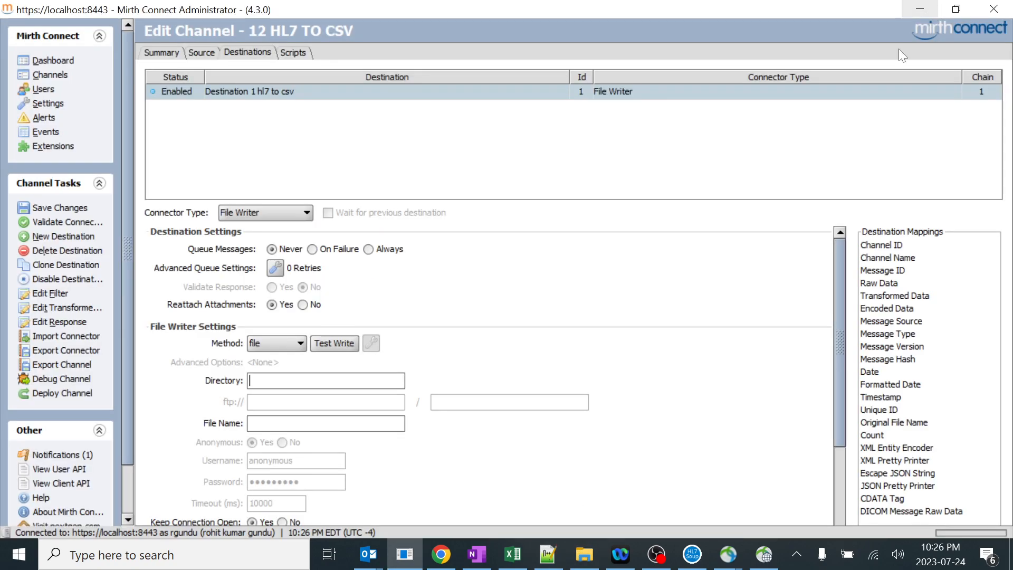
left_click(584, 554)
left_click(68, 149)
left_click(920, 9)
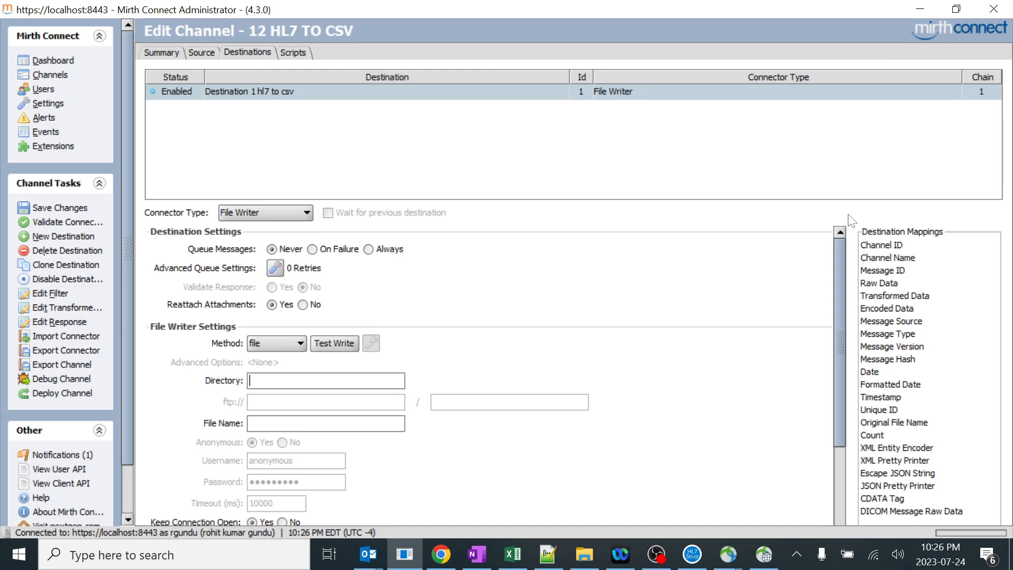
type("U")
- Switch to File Explorer and look inside the Read and Write folders of the Desktop's Database folder
left_click(584, 554)
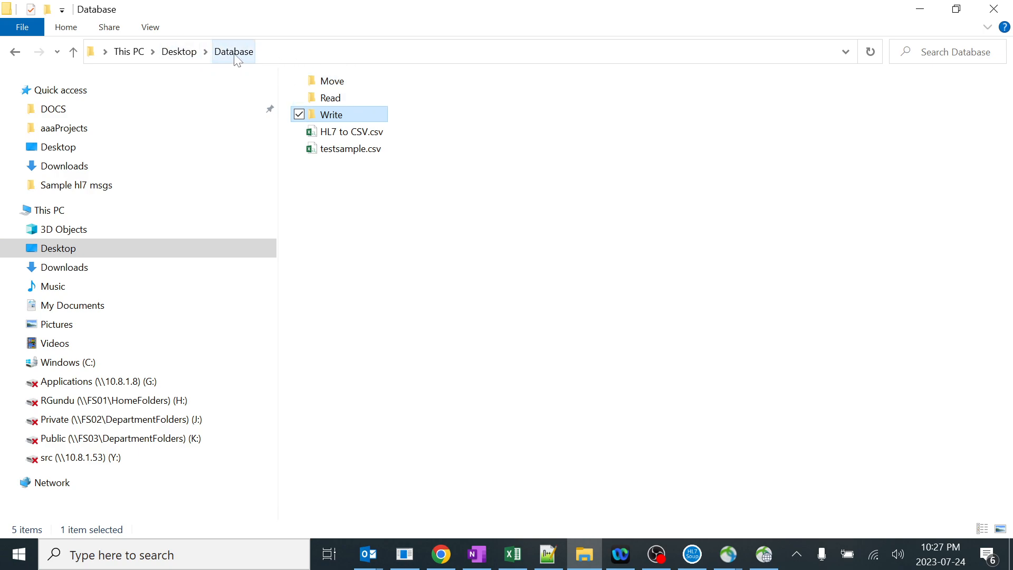
left_click(342, 102)
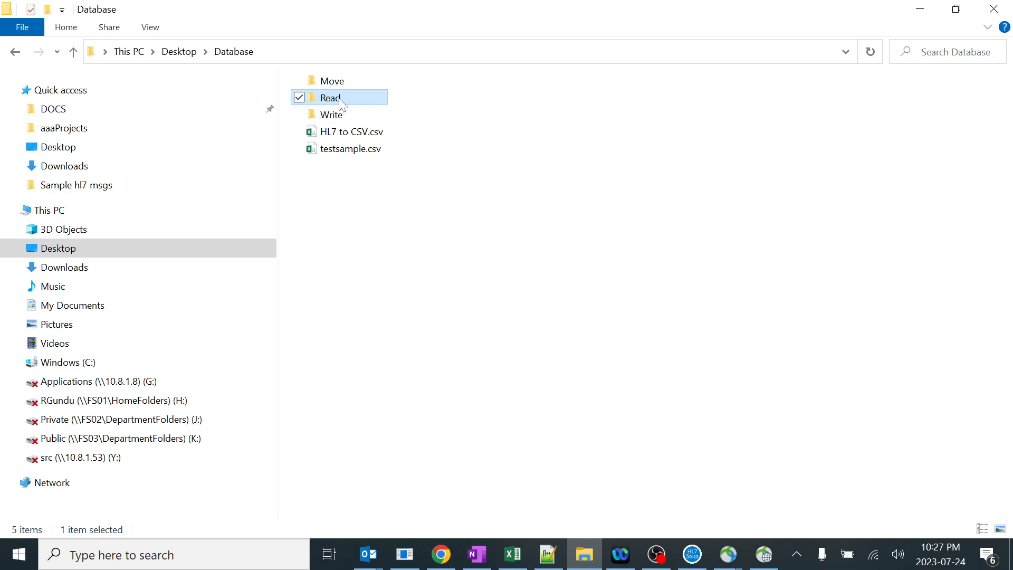
double_click(338, 98)
left_click(15, 52)
double_click(329, 116)
left_click(14, 52)
- Copy the path of the Database\Read folder and paste it as the File Writer's directory in Mirth Connect
double_click(330, 98)
left_click(353, 53)
key("ctrl+c")
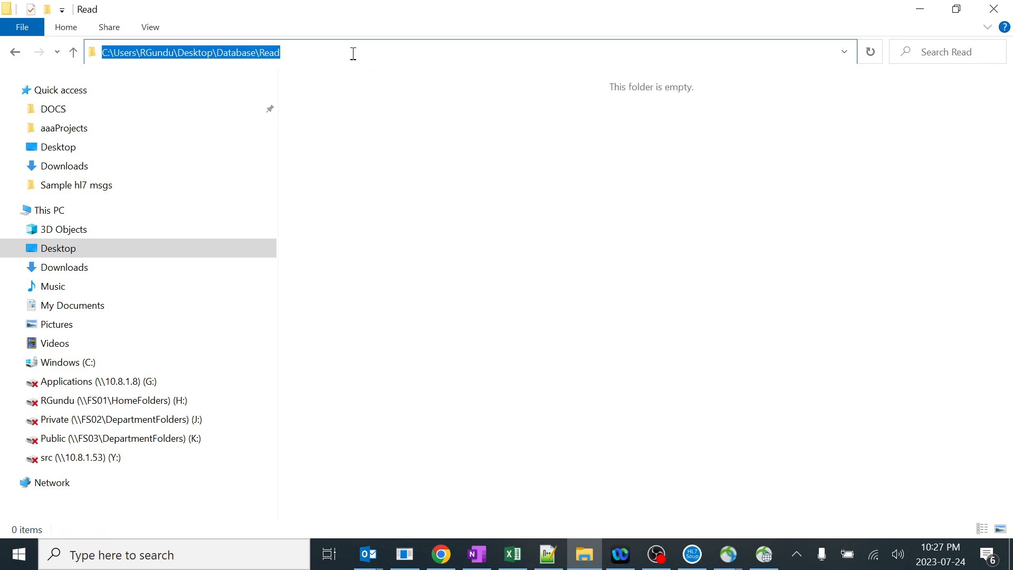
key("alt+Tab")
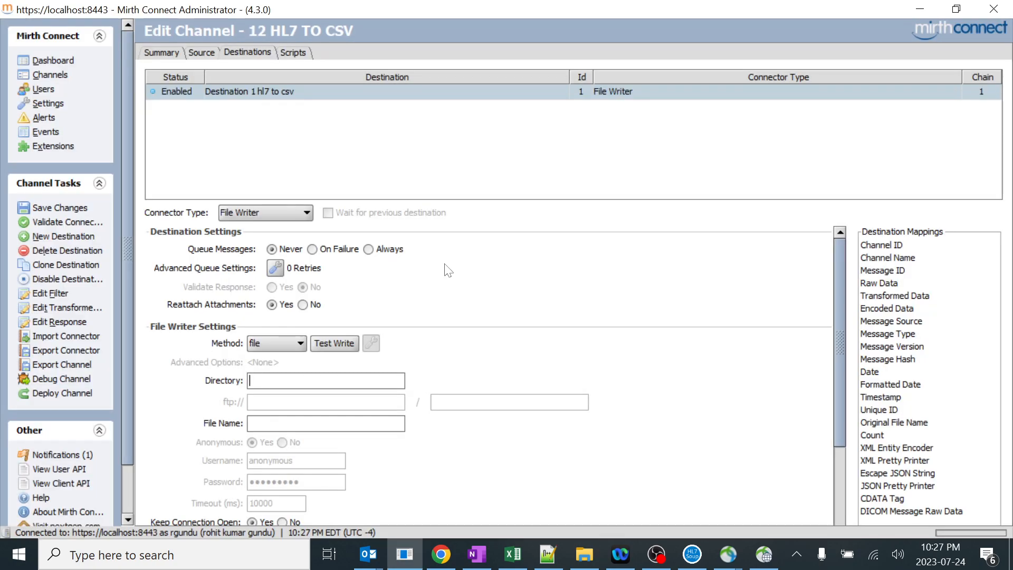
left_click(275, 383)
key("ctrl+v")
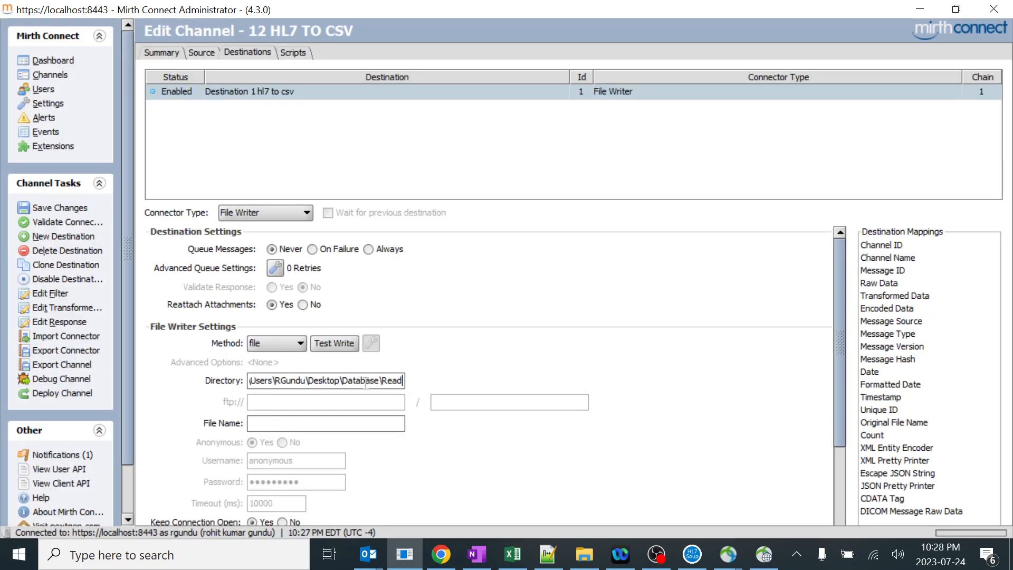
- Test the File Writer's write access to the Database\Read directory and check that folder in File Explorer
left_click(342, 344)
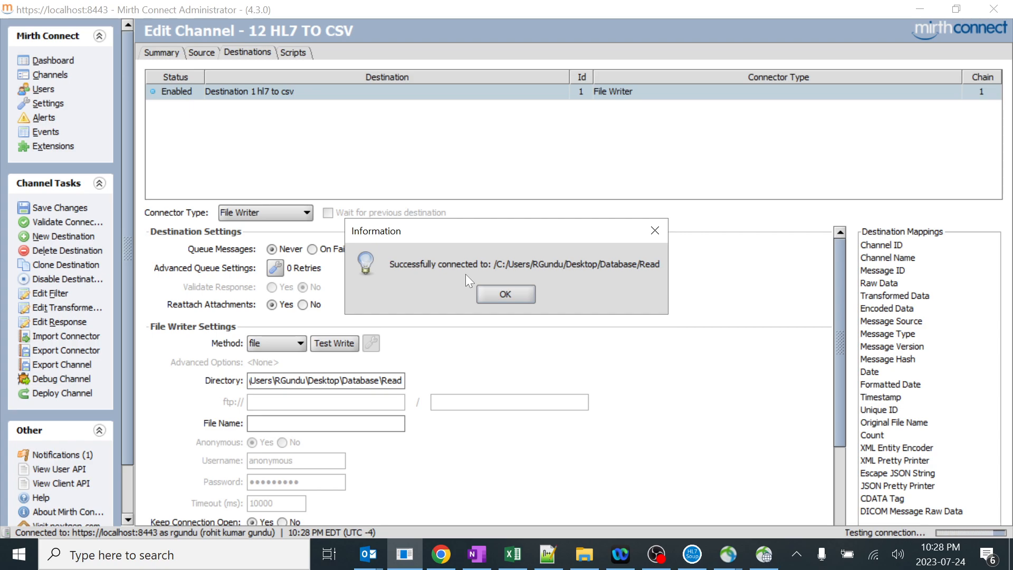
left_click(578, 553)
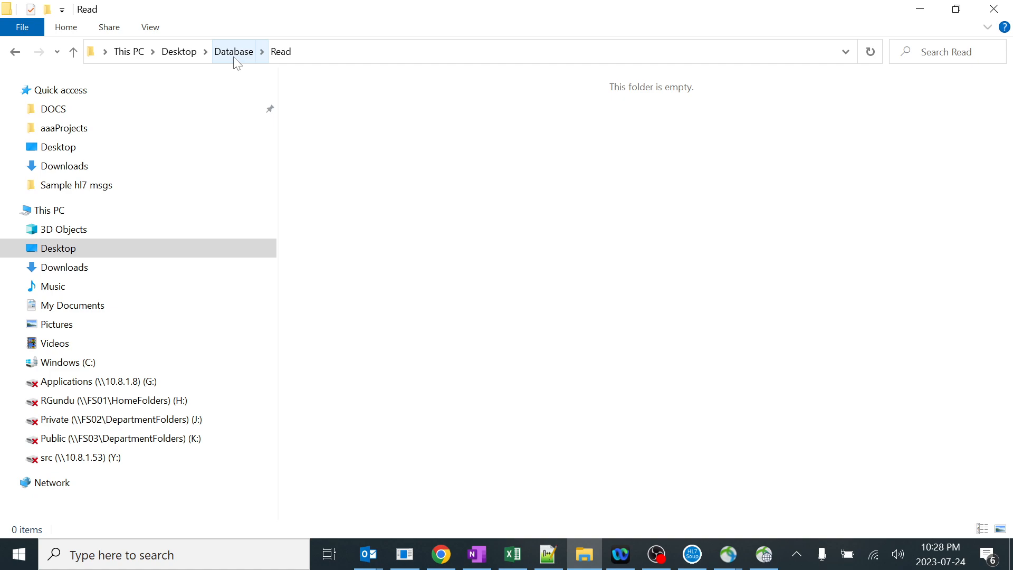
left_click(919, 9)
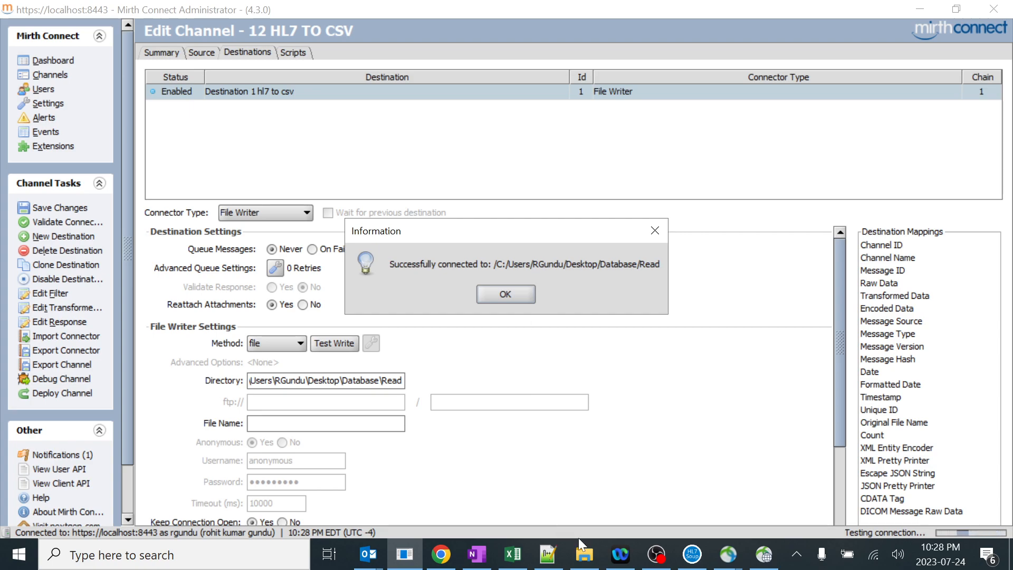
left_click(584, 554)
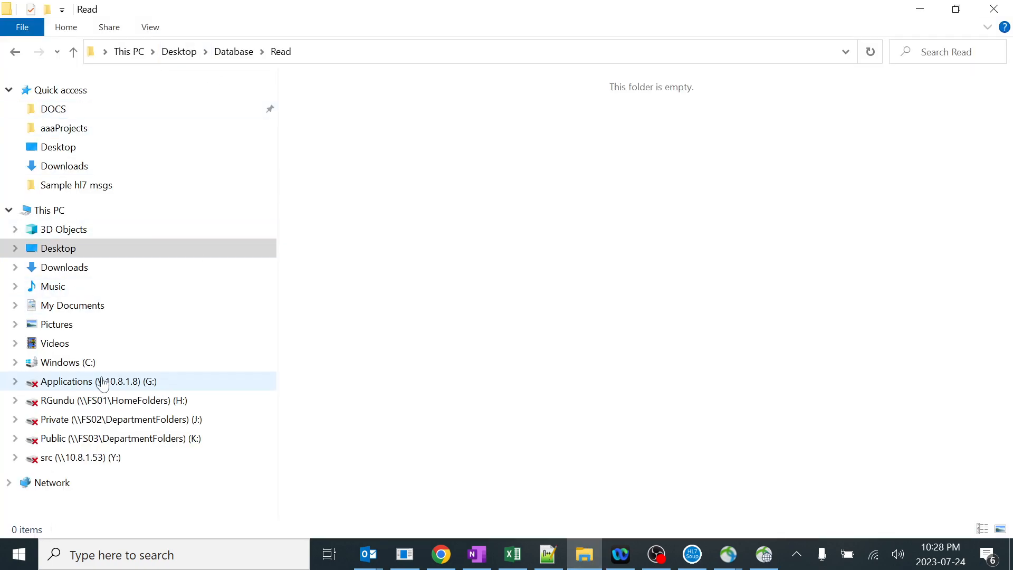
left_click(920, 9)
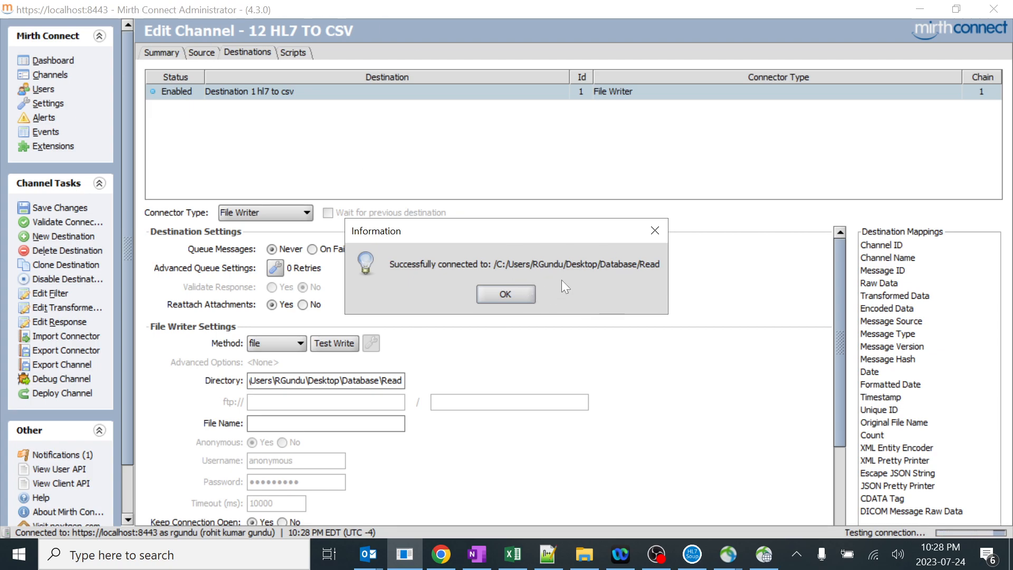
left_click(505, 296)
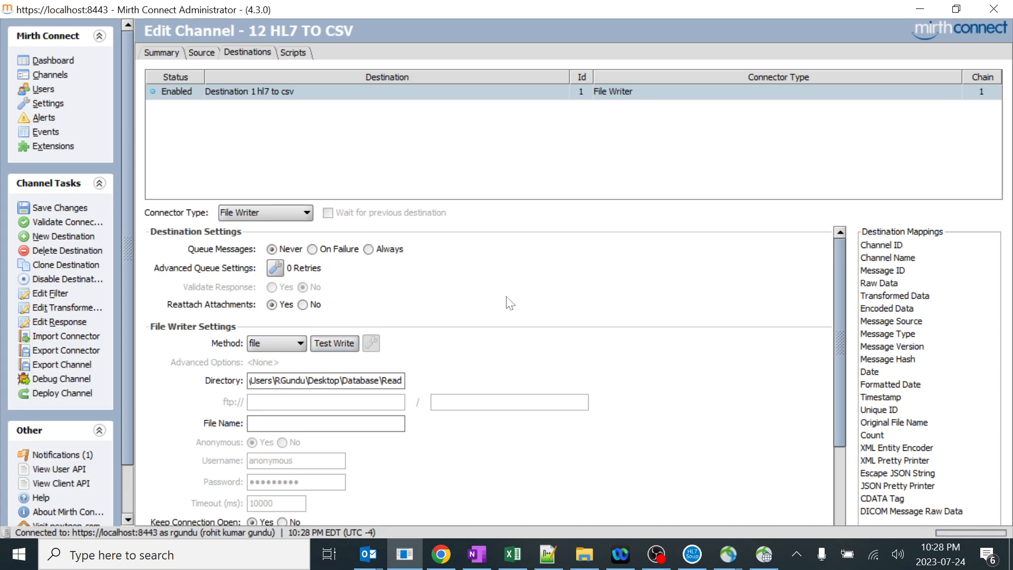
- Set the File Writer's file name to the Original File Name mapping, ${originalFilename}, and check the CSV's file name in Excel
left_click(302, 423)
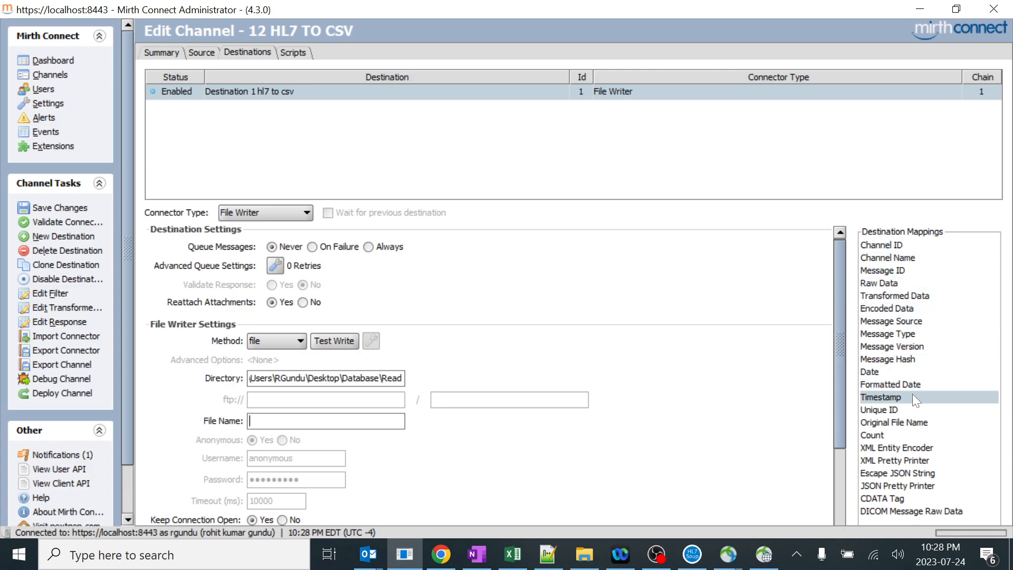
left_click_drag(906, 429, 286, 425)
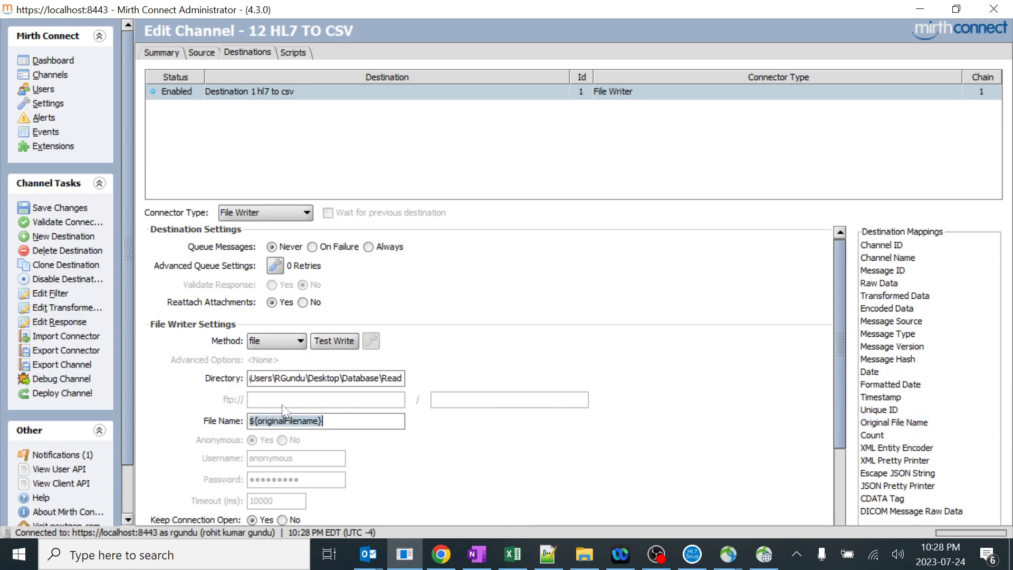
left_click(508, 554)
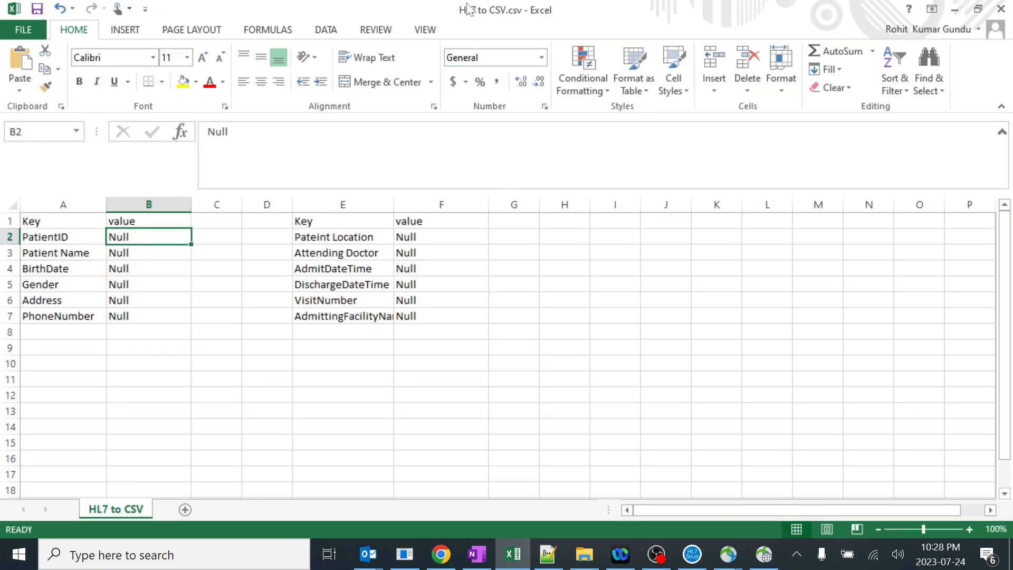
left_click_drag(458, 11, 505, 12)
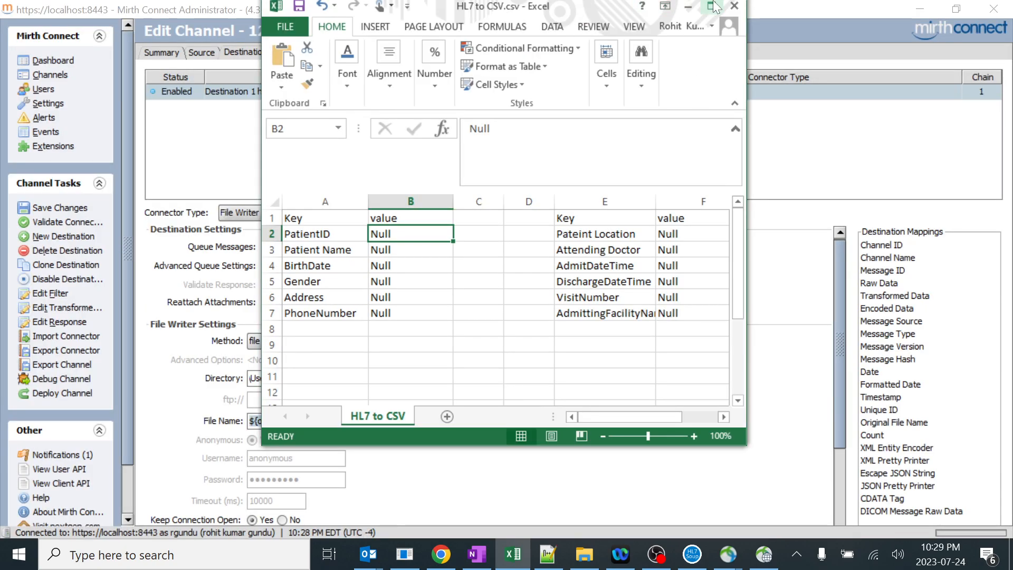
double_click(454, 10)
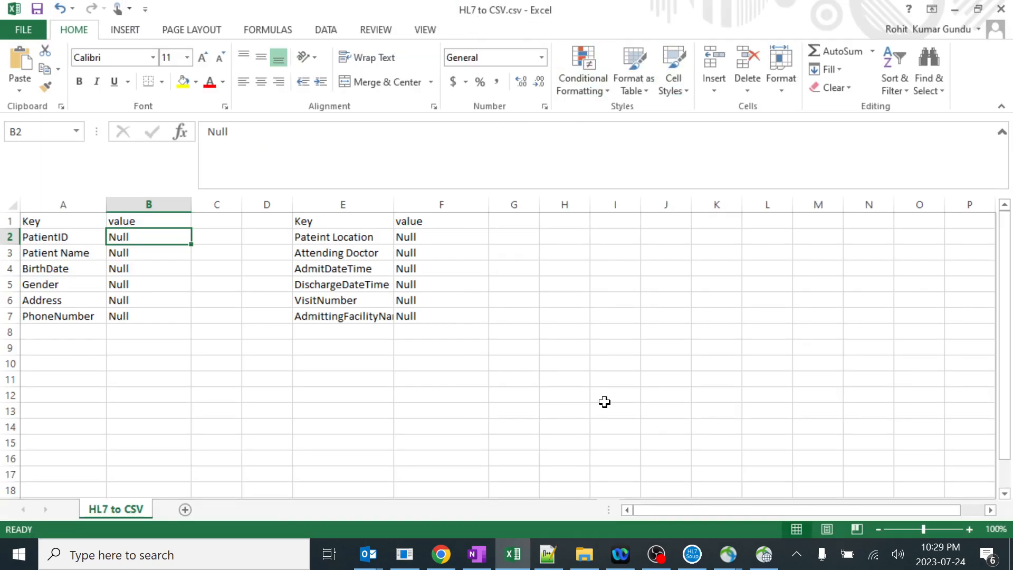
left_click(404, 554)
- Review the remaining File Writer options, including the file-exists handling and file type, and the channel's source settings
scroll(315, 439, "down", 3)
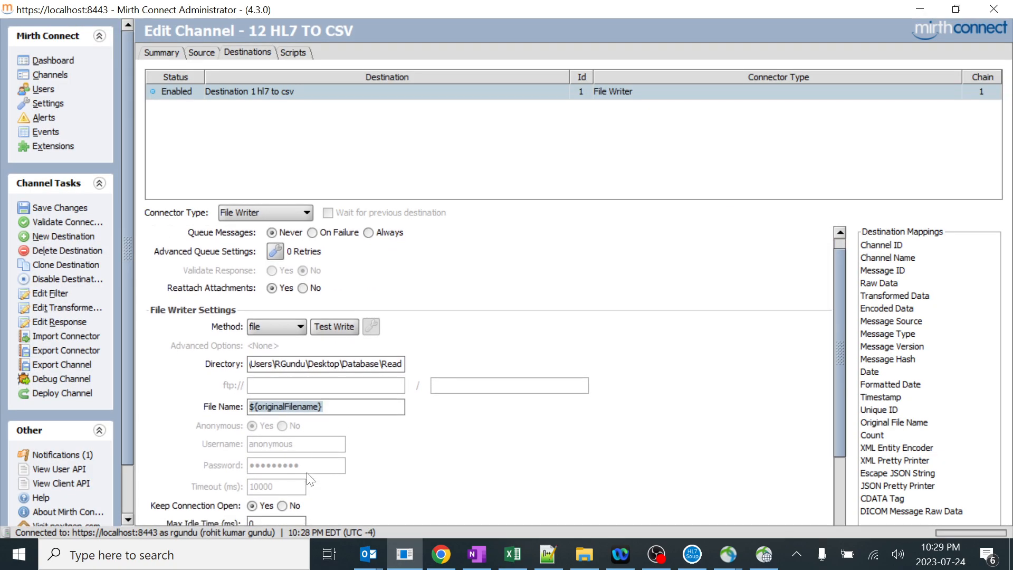
scroll(351, 446, "down", 5)
scroll(371, 451, "down", 7)
scroll(380, 429, "down", 6)
scroll(380, 428, "down", 8)
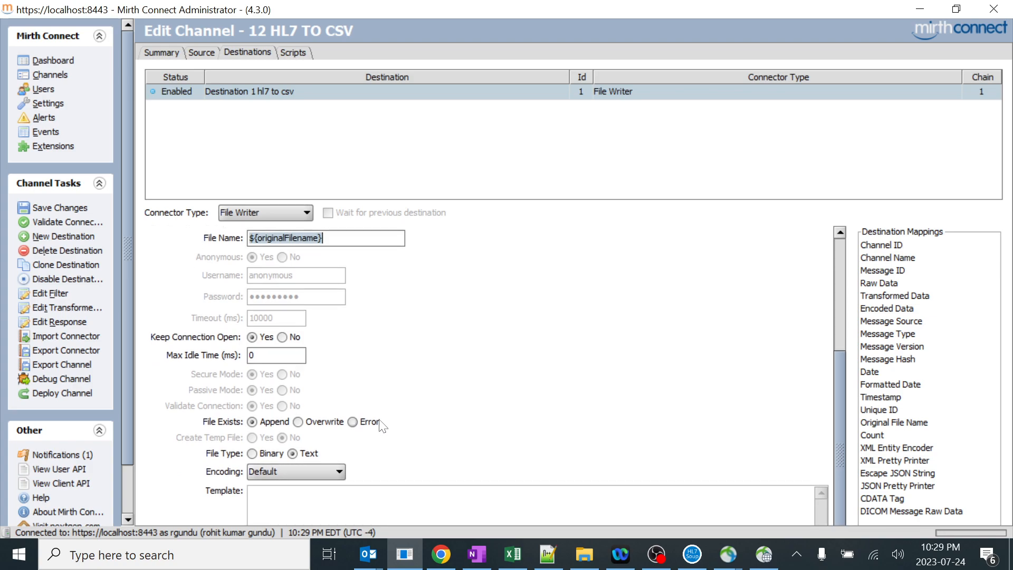
left_click_drag(844, 436, 831, 308)
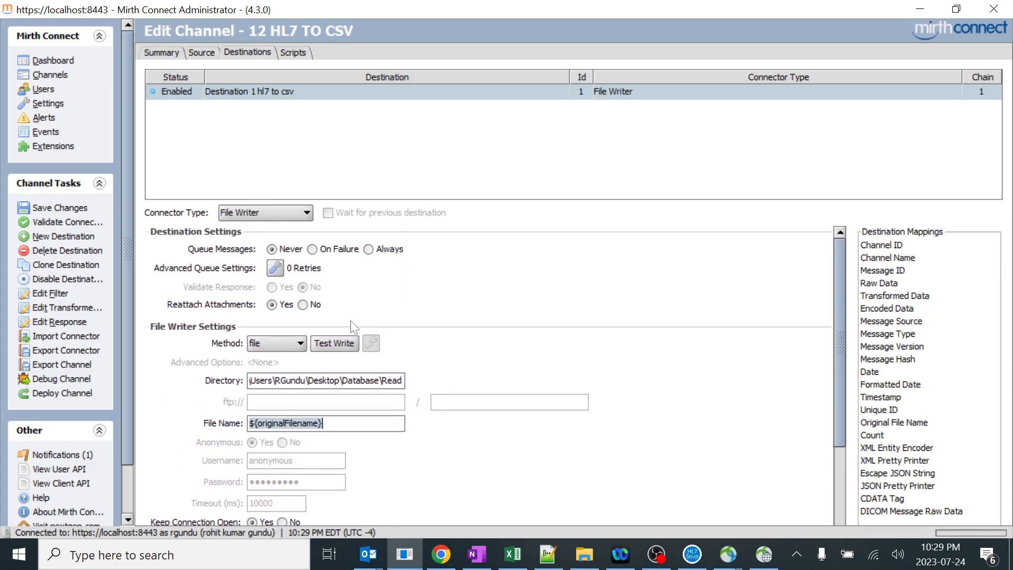
double_click(392, 380)
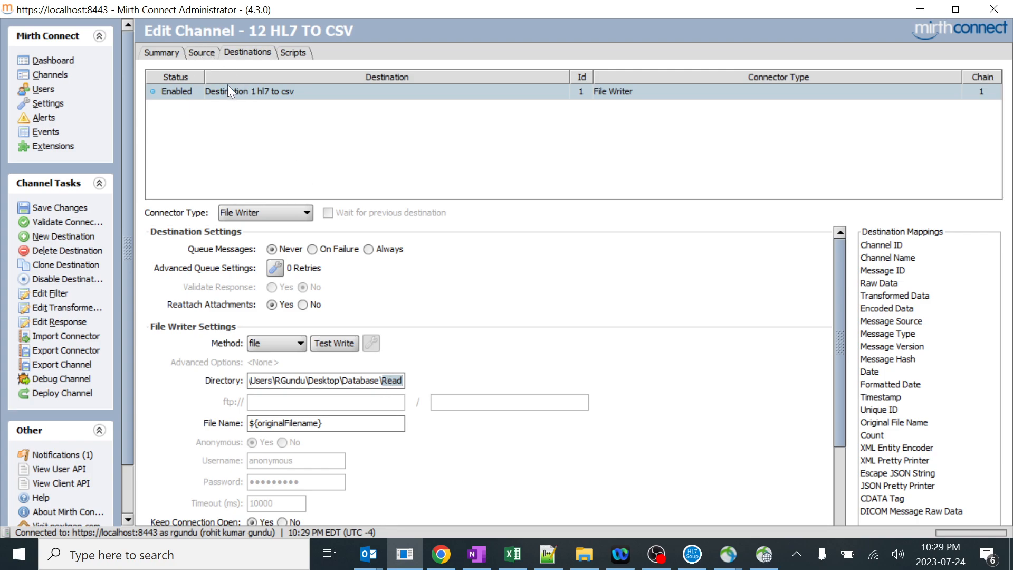
left_click(211, 53)
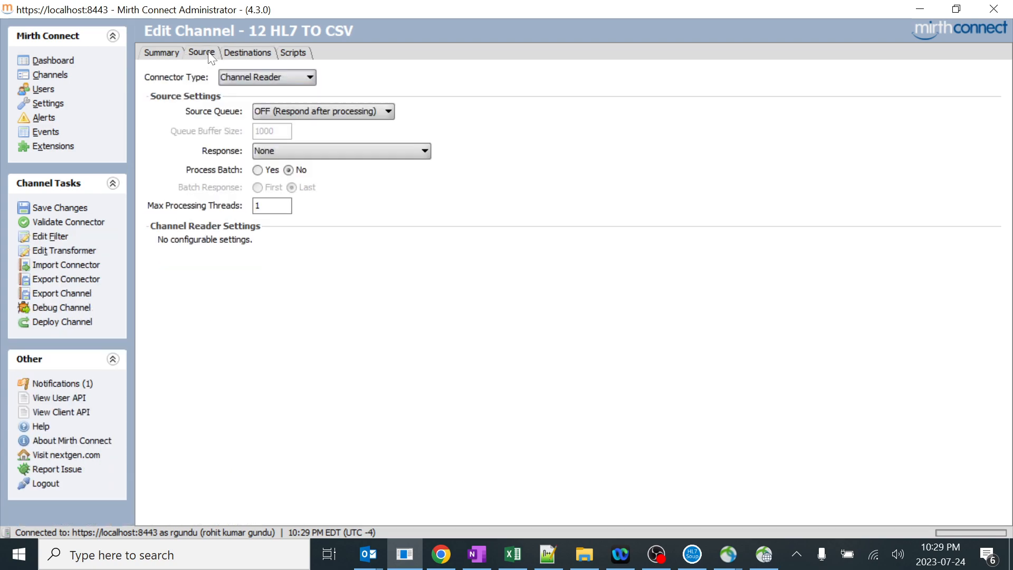
left_click(245, 54)
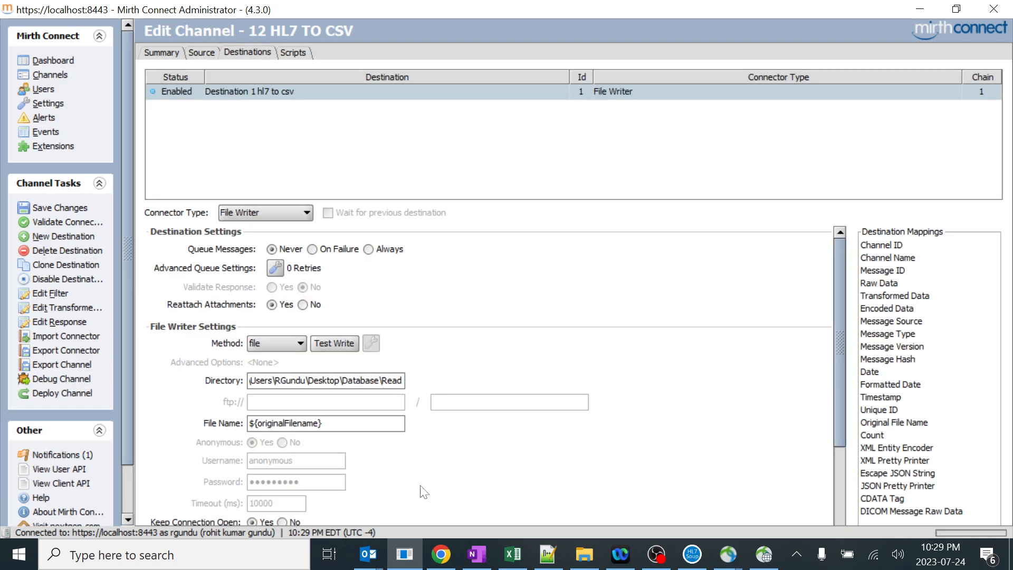
- Copy the path of the Database\Write folder from File Explorer, set it as the File Writer's directory in Mirth Connect, and test the write connection
left_click(584, 554)
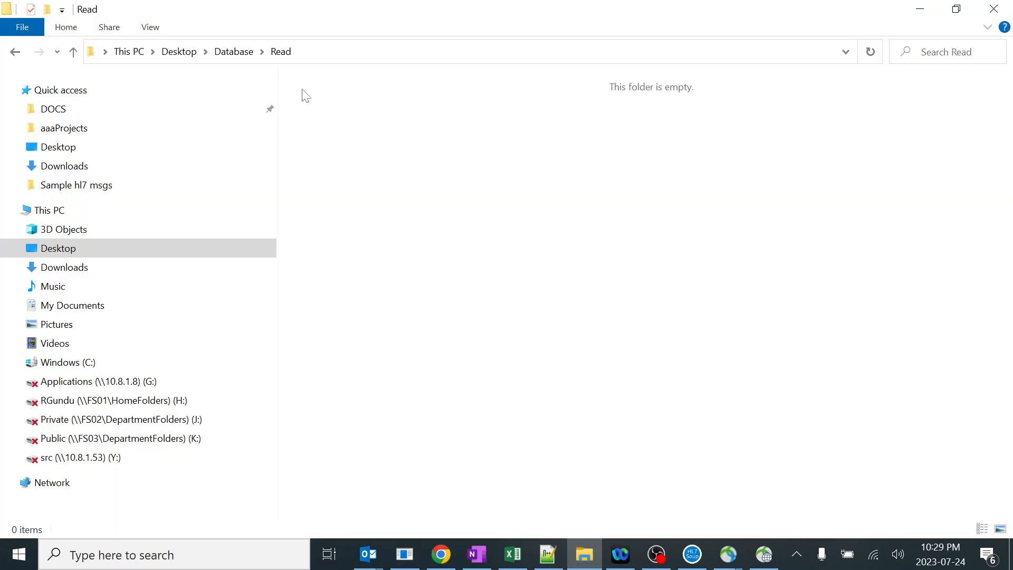
left_click(240, 53)
double_click(331, 113)
left_click(334, 53)
key("ctrl+c")
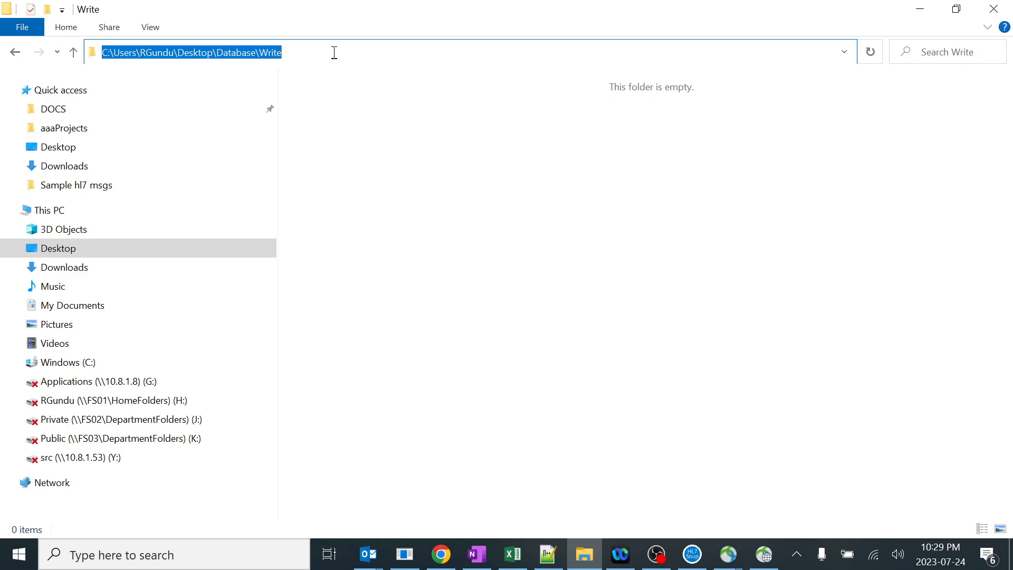
key("alt+Tab")
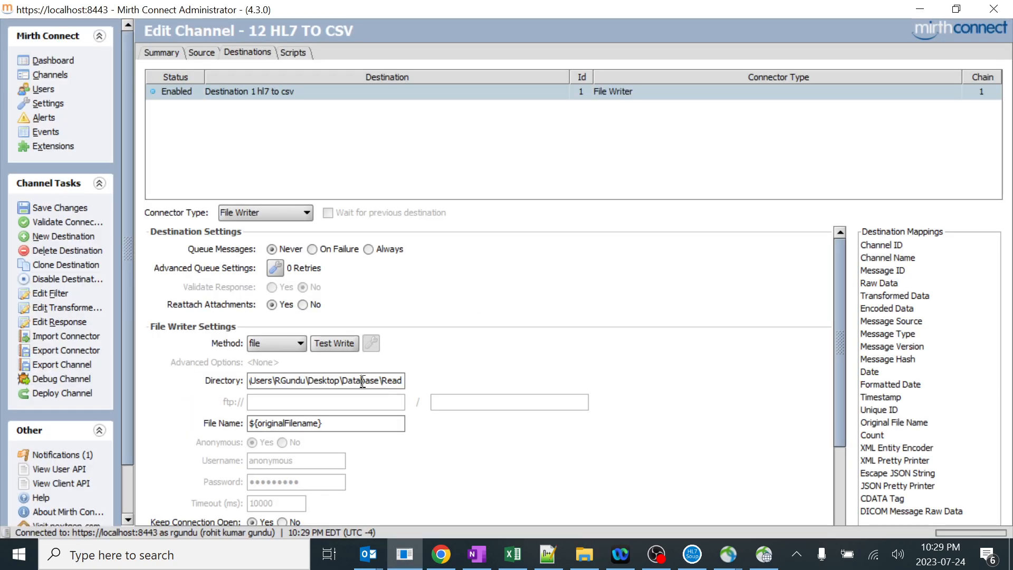
key("ctrl+a")
key("ctrl+v")
left_click(330, 342)
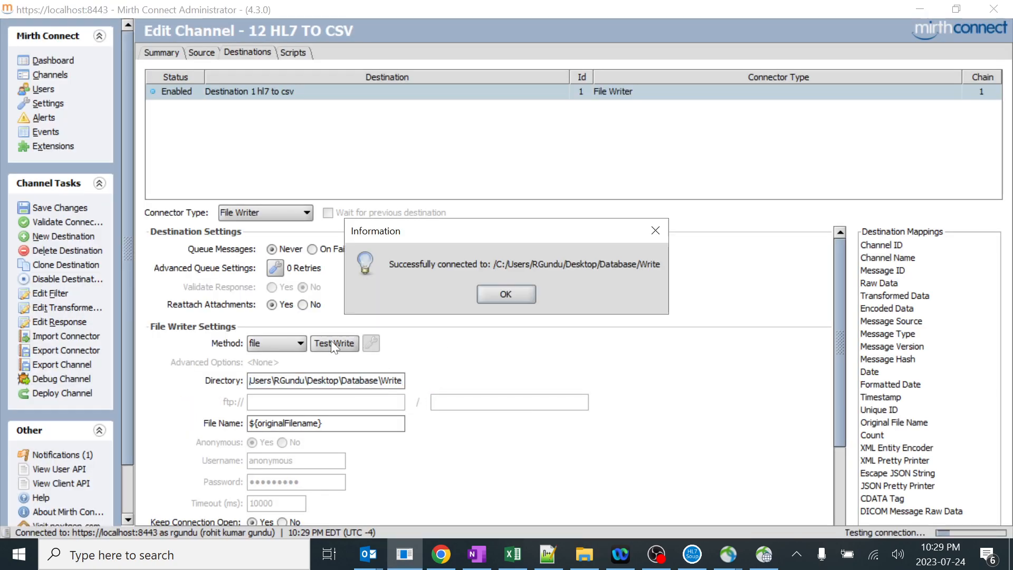
left_click(519, 297)
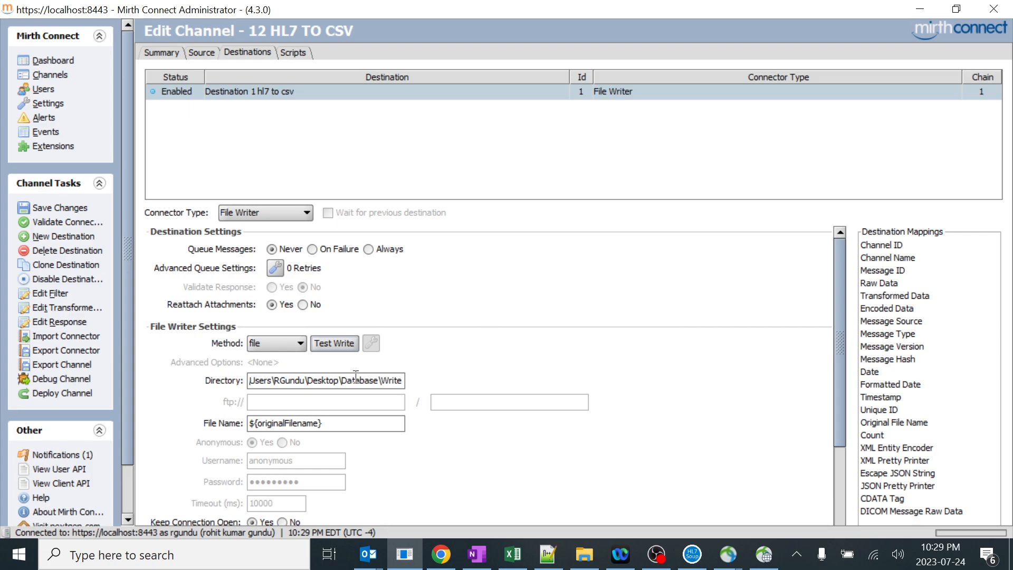
- Fill the File Writer's template with the Encoded Data mapping, ${message.encodedData}
scroll(461, 410, "down", 6)
left_click_drag(836, 280, 840, 423)
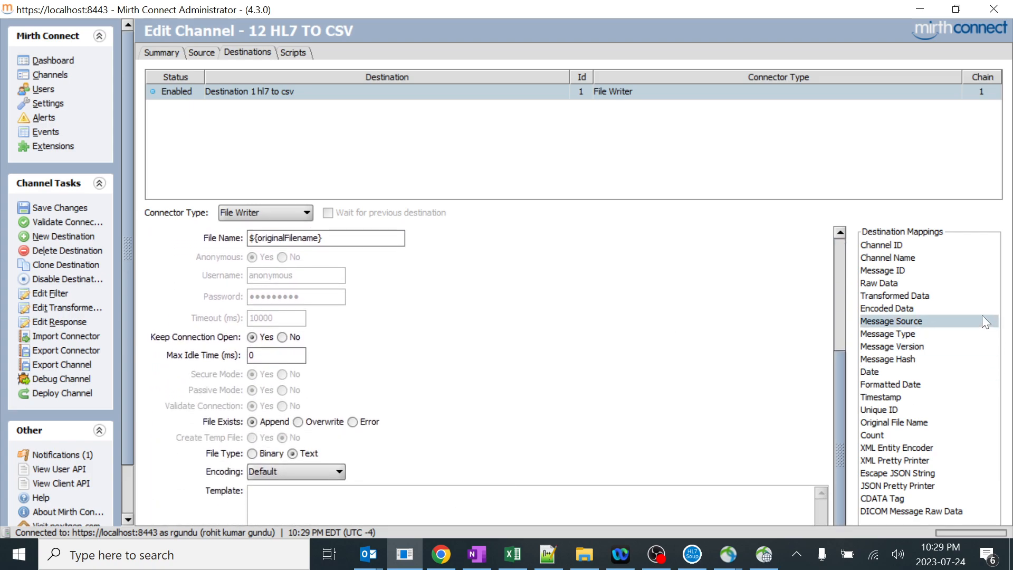
left_click_drag(916, 306, 514, 501)
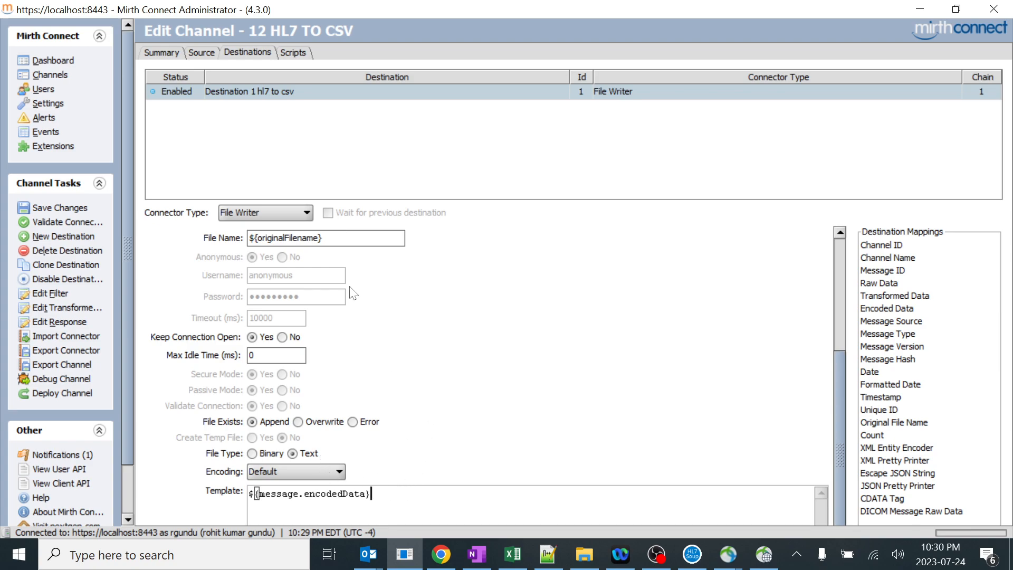
- Save the channel changes and deploy the 12 HL7 TO CSV channel
left_click(72, 211)
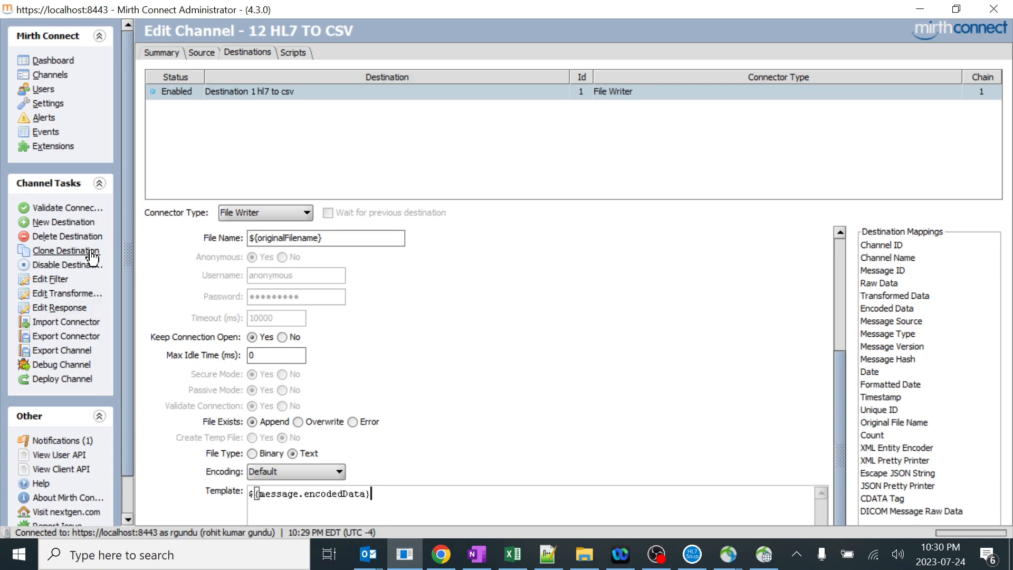
left_click(82, 379)
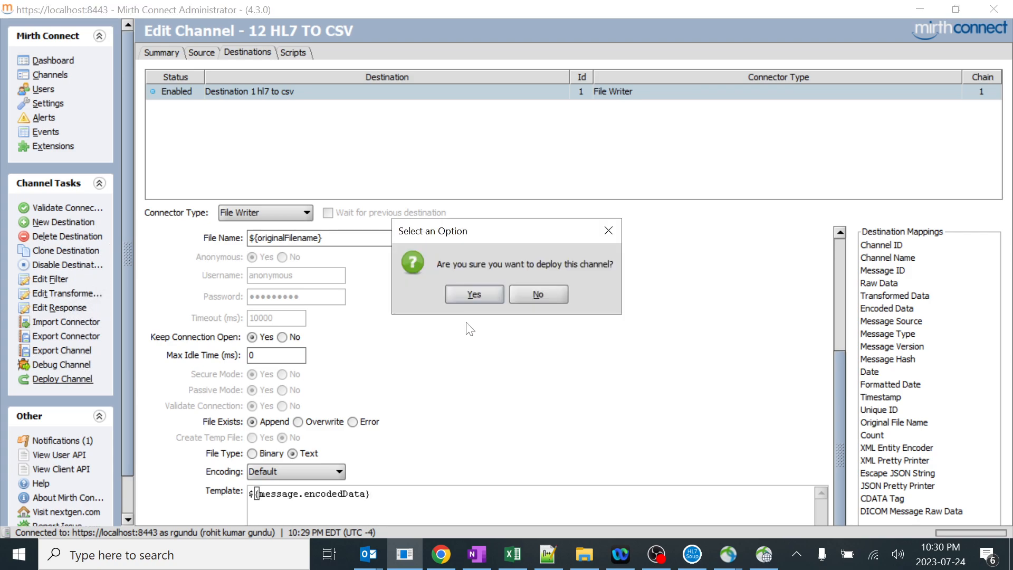
left_click(473, 294)
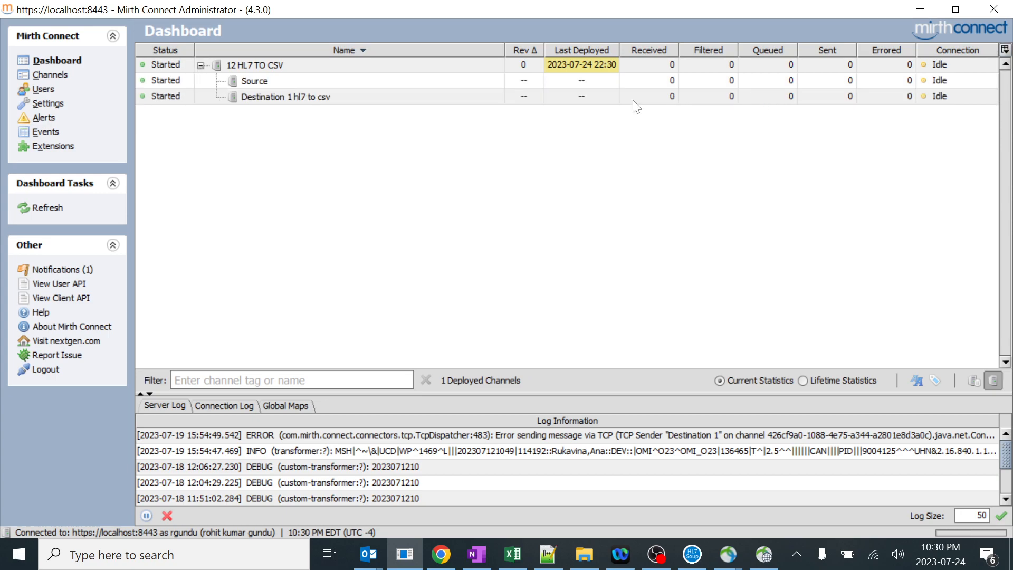
- Copy the entire sample HL7 message from Notepad++, check the Write folder in File Explorer, and return to the Mirth Connect dashboard
left_click(547, 554)
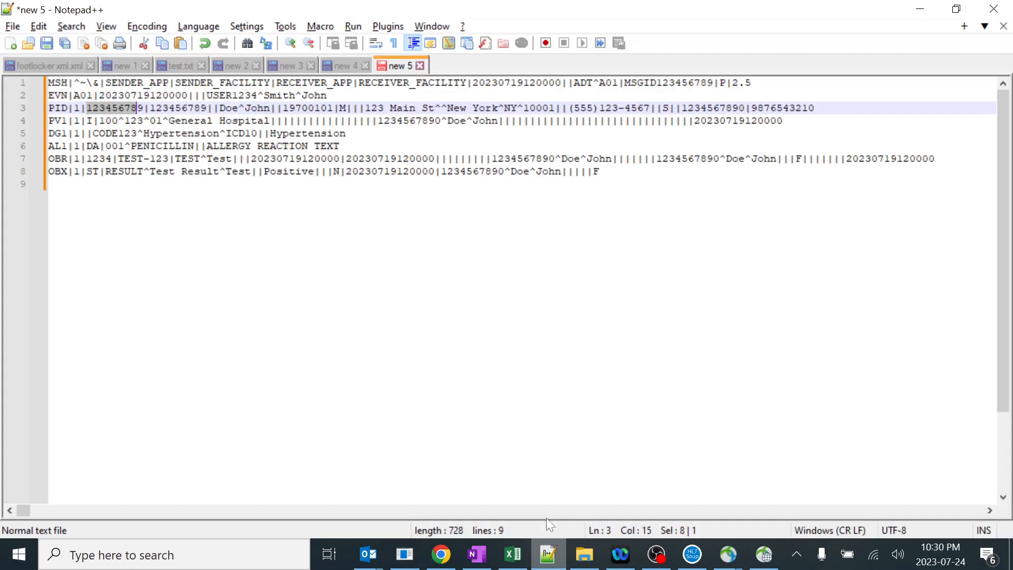
left_click(395, 226)
key("ctrl+a")
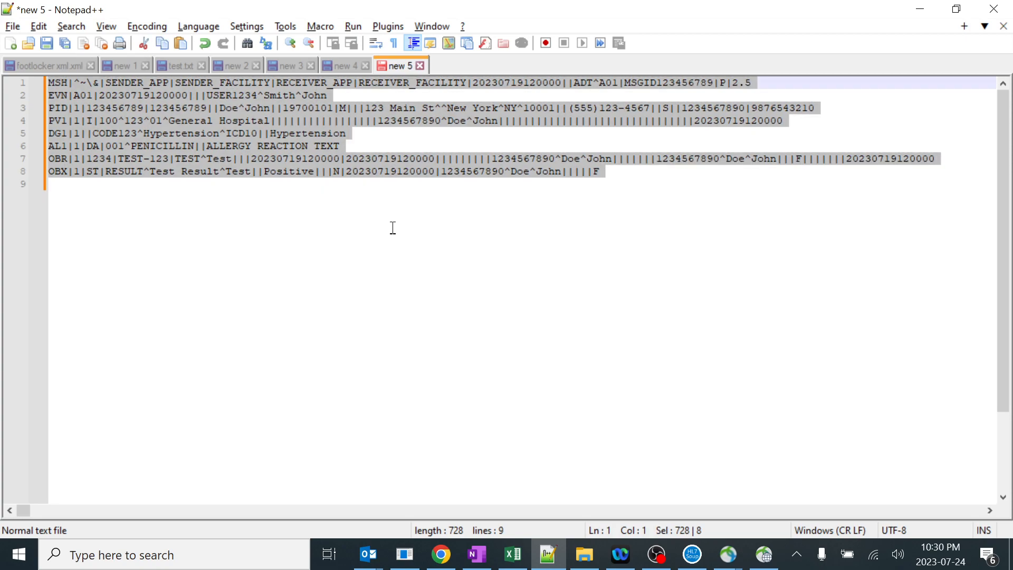
key("alt+Tab")
left_click(590, 553)
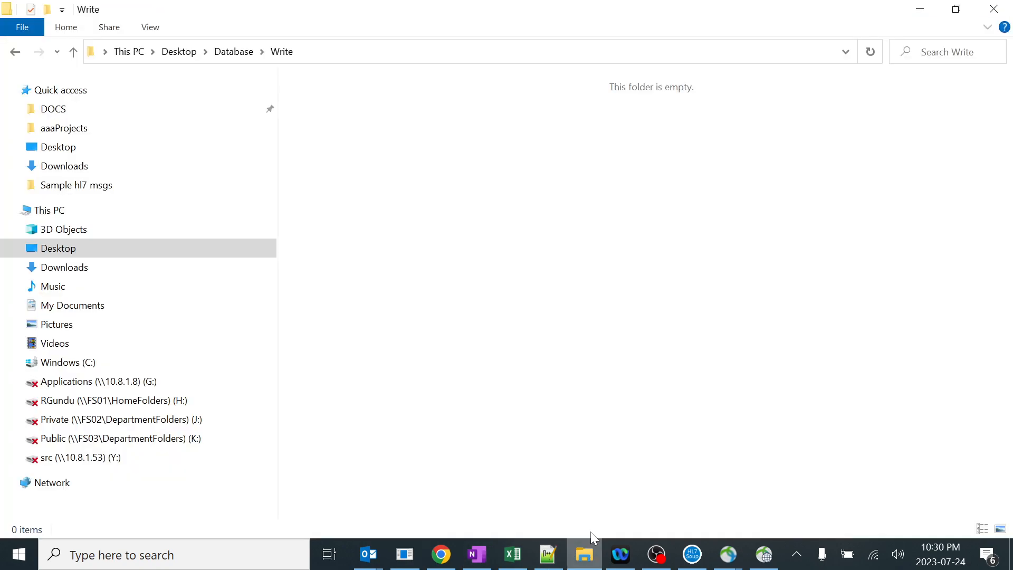
key("alt+Tab")
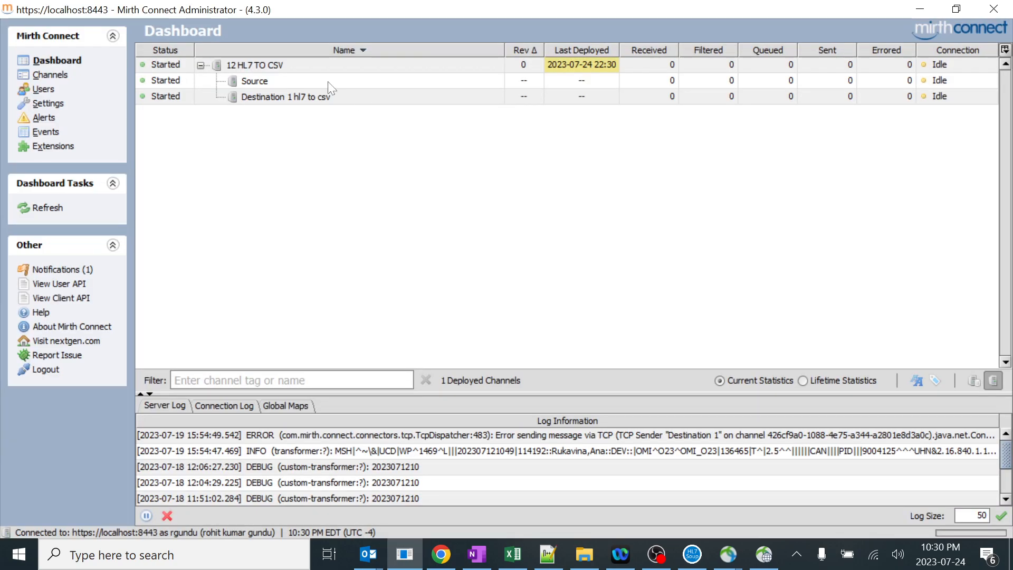
- Start sending a message to the 12 HL7 TO CSV channel and paste the copied HL7 text as its content
left_click(273, 74)
right_click(272, 70)
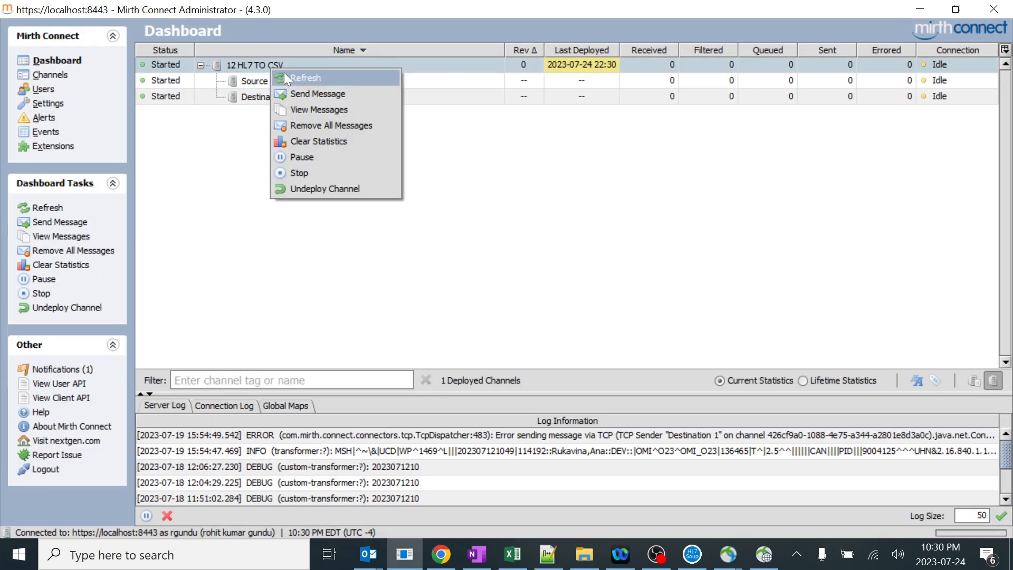
left_click(308, 91)
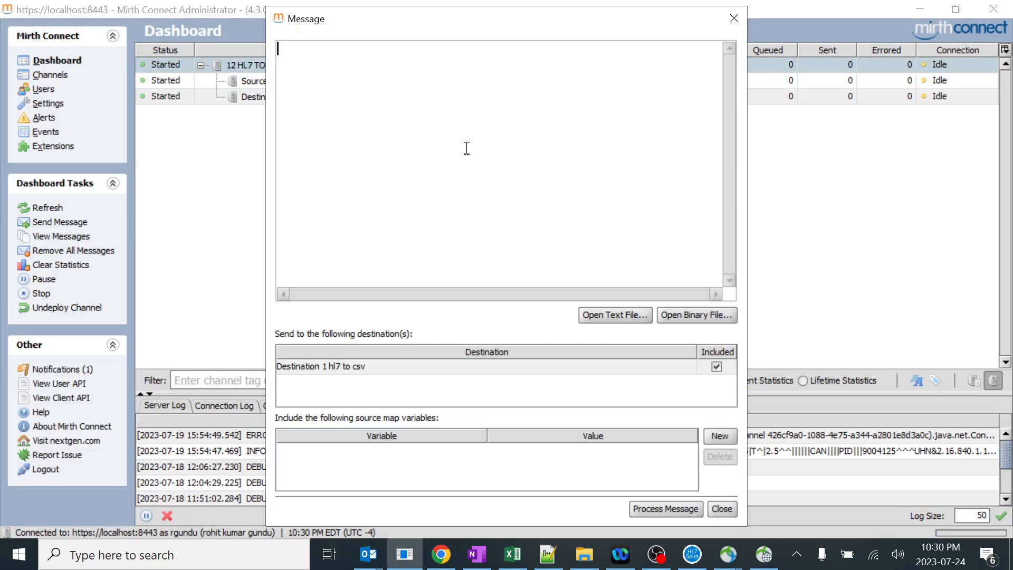
key("ctrl+v")
left_click_drag(534, 31, 493, 218)
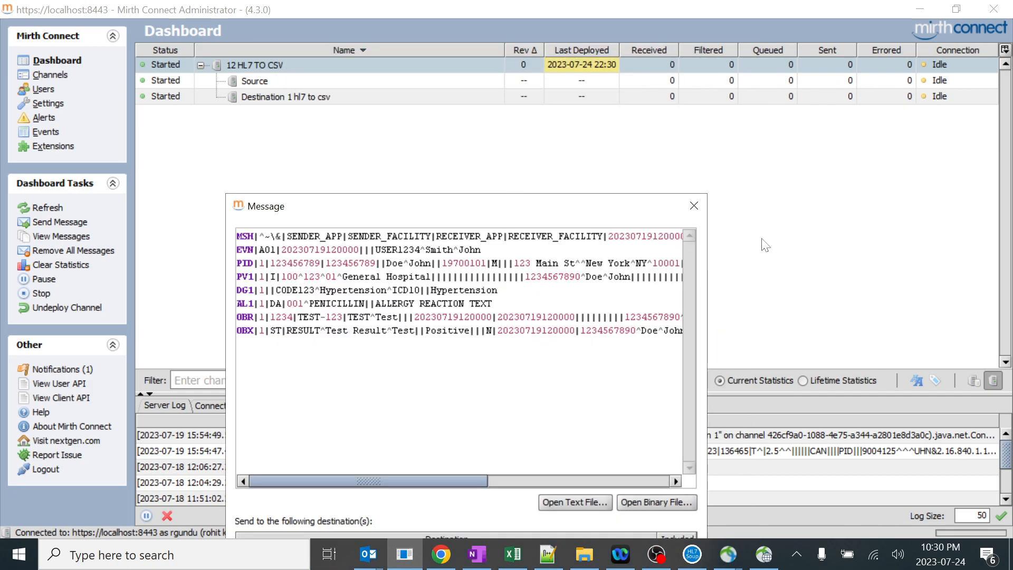
left_click_drag(596, 203, 545, 74)
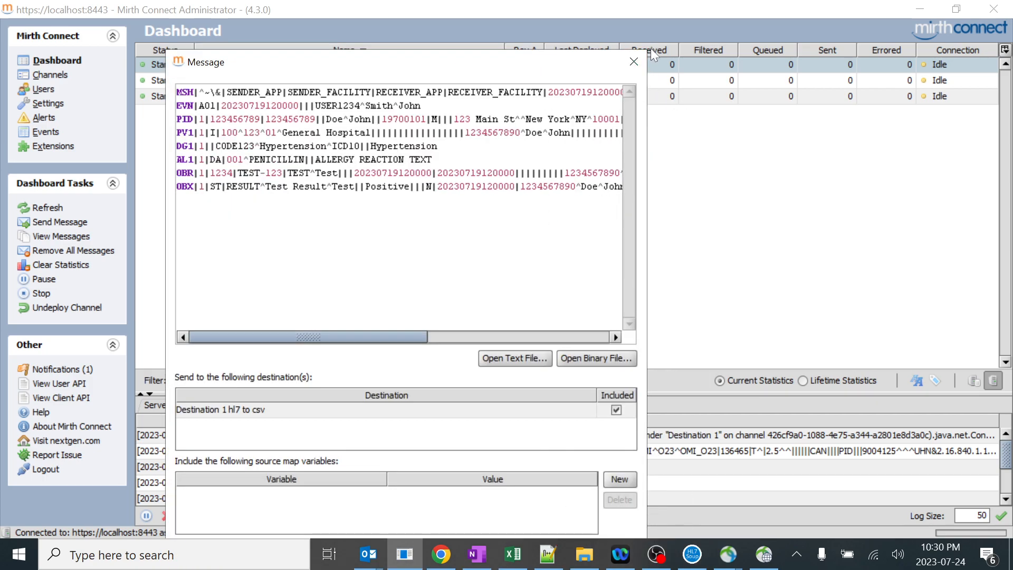
- Process the pasted HL7 message through Destination 1 hl7 to csv and refresh the dashboard statistics
left_click_drag(651, 49, 576, 139)
left_click_drag(471, 159, 469, 101)
left_click(511, 494)
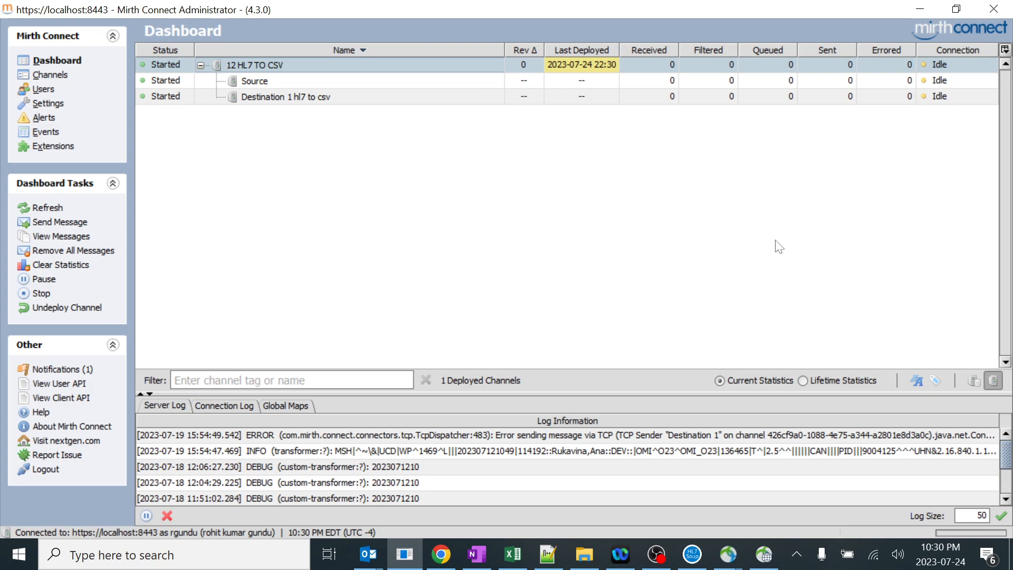
right_click(669, 169)
left_click(686, 177)
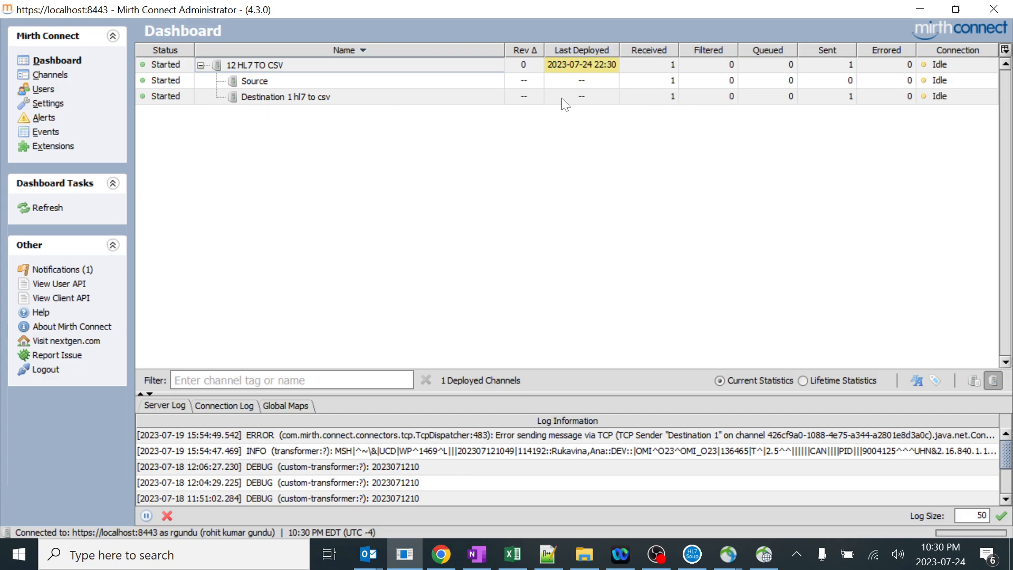
- Check the destination's sent count and look in the Write folder in File Explorer for the output file, returning to Mirth Connect
left_click(853, 97)
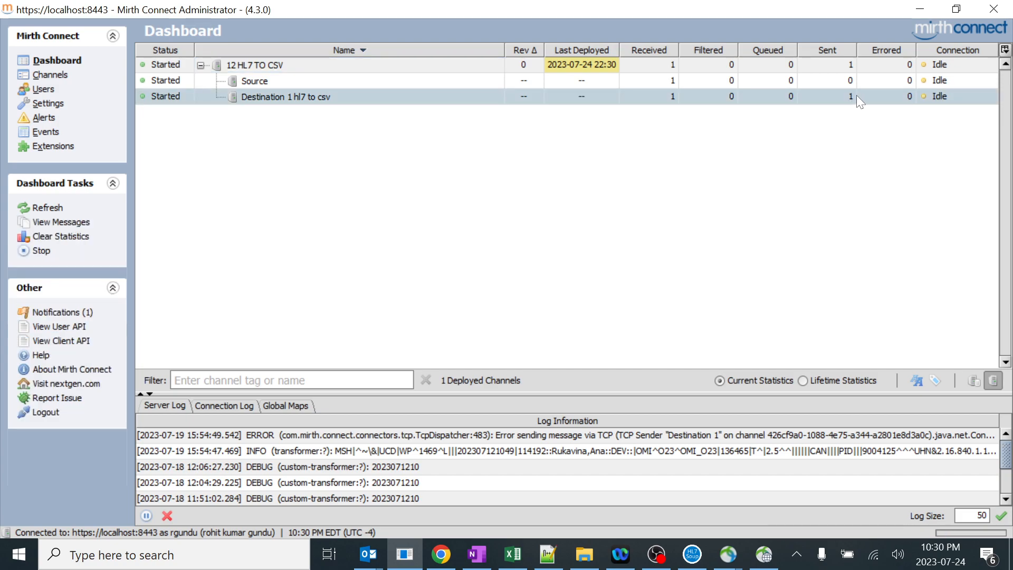
left_click(585, 555)
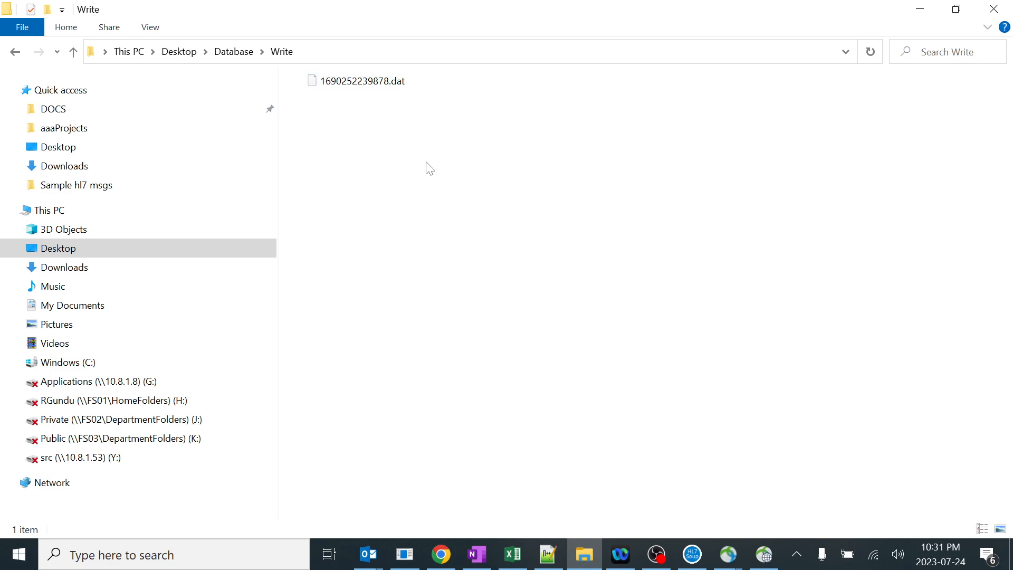
key("alt+Tab")
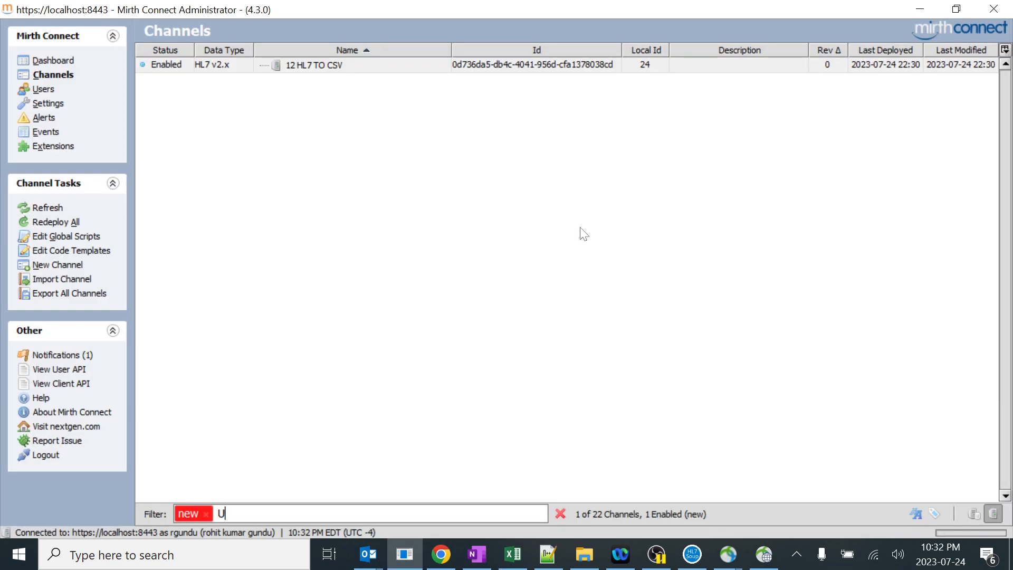
- Open the Source connector's messages from the dashboard and examine the message's raw and encoded content
left_click(62, 61)
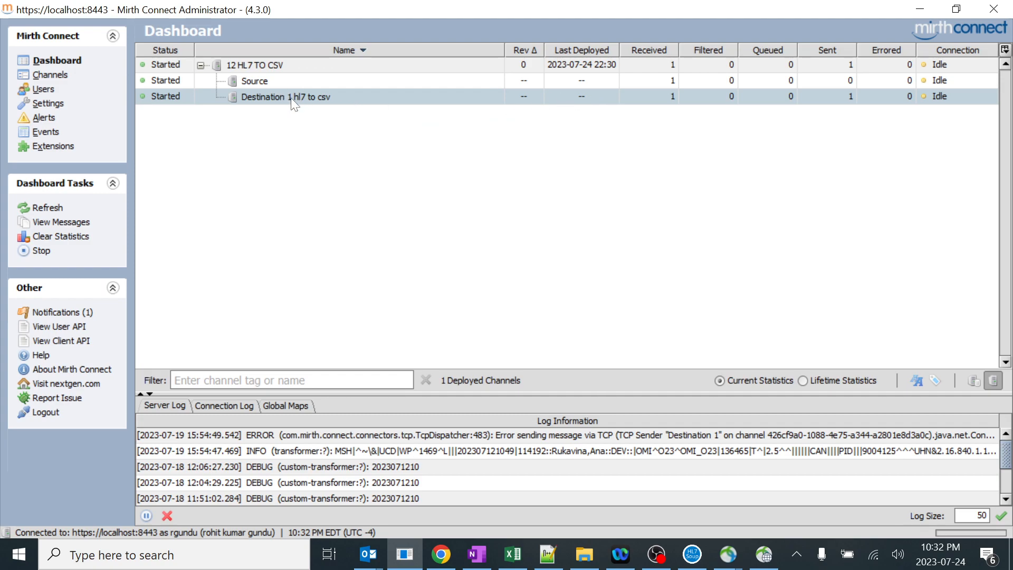
double_click(296, 83)
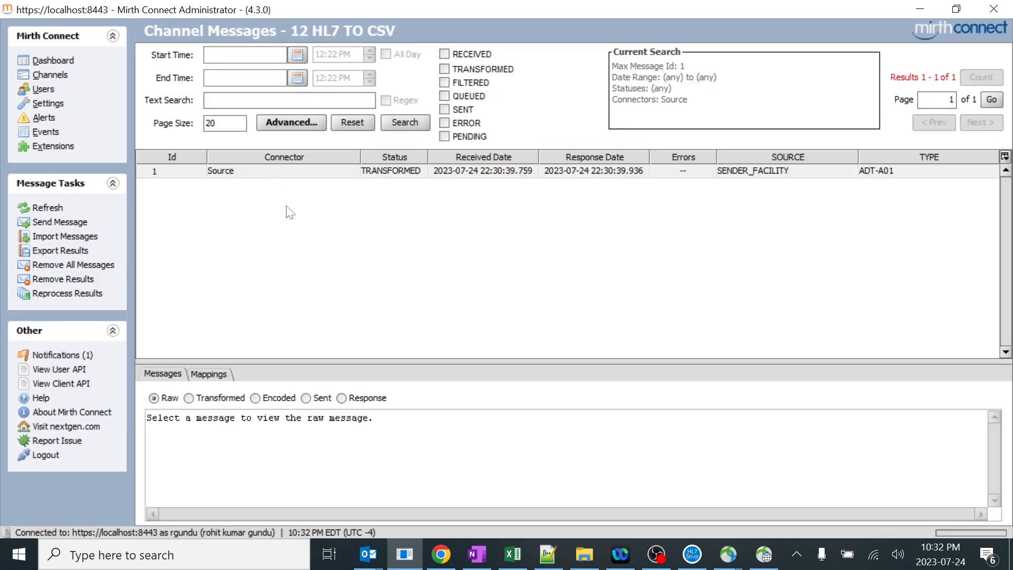
left_click(381, 174)
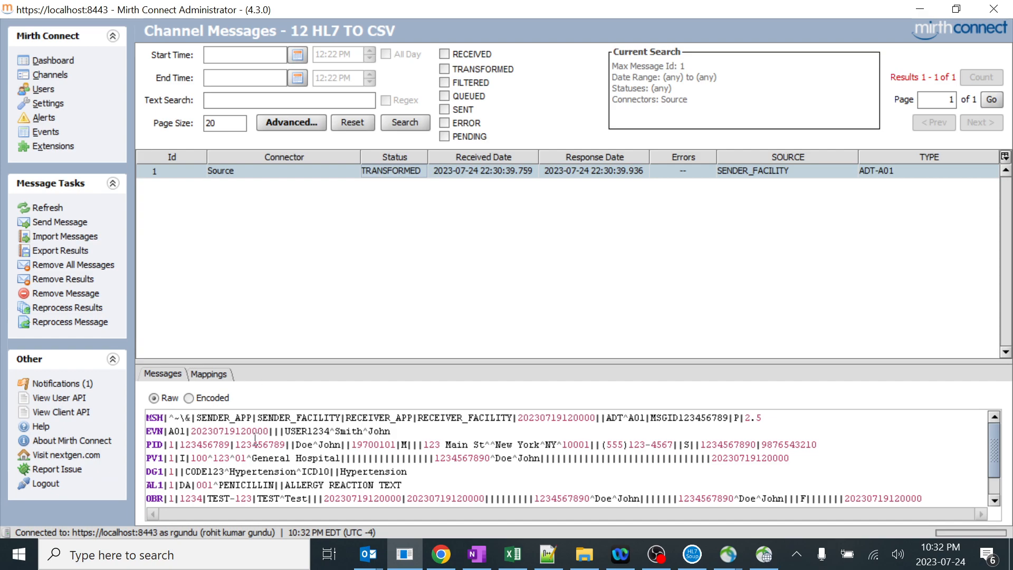
scroll(369, 450, "down", 1)
left_click(189, 398)
scroll(318, 441, "down", 1)
- Open the messages of Destination 1 hl7 to csv and examine the message's transformed content
left_click(70, 62)
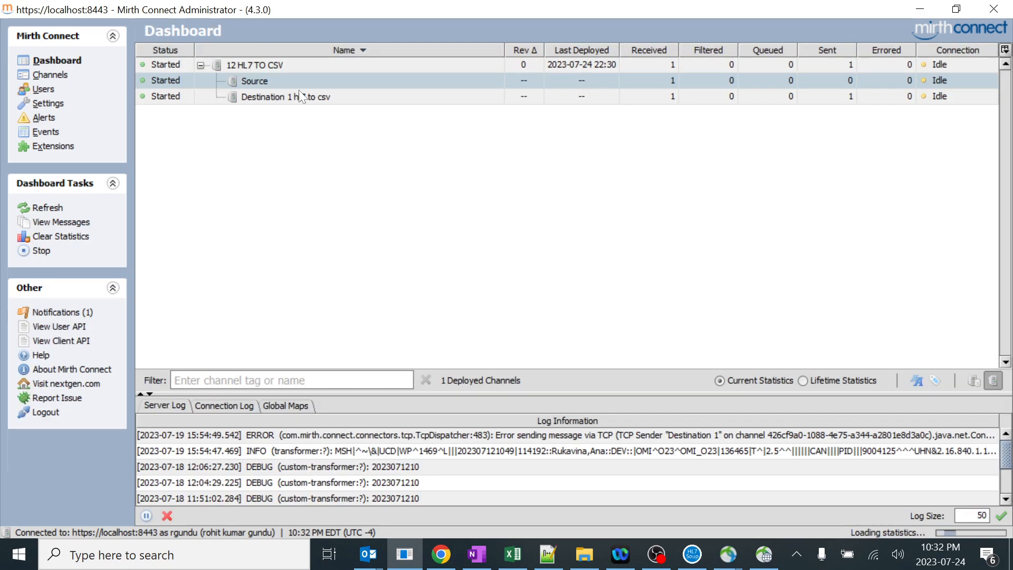
left_click(287, 97)
double_click(286, 99)
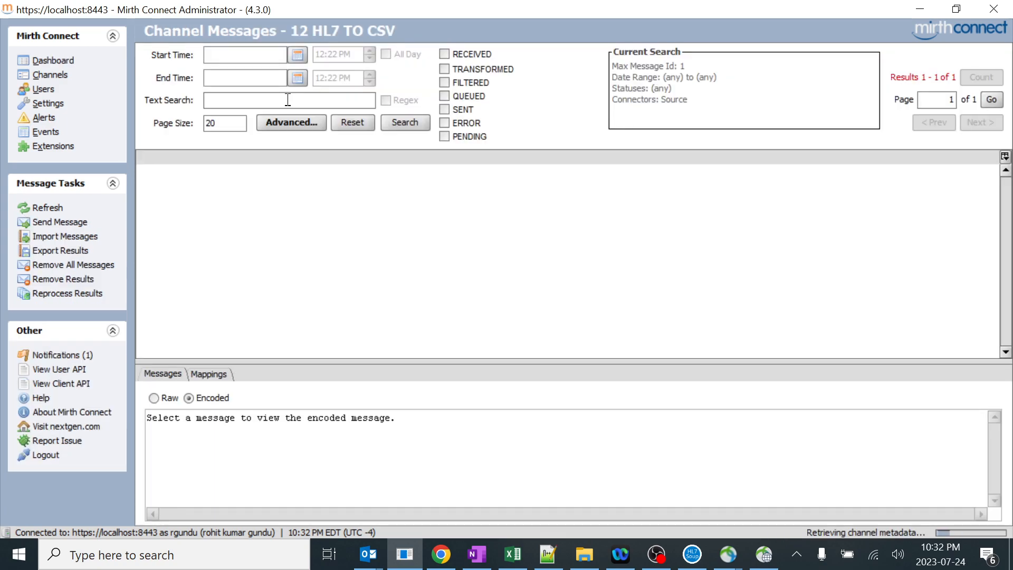
left_click(266, 185)
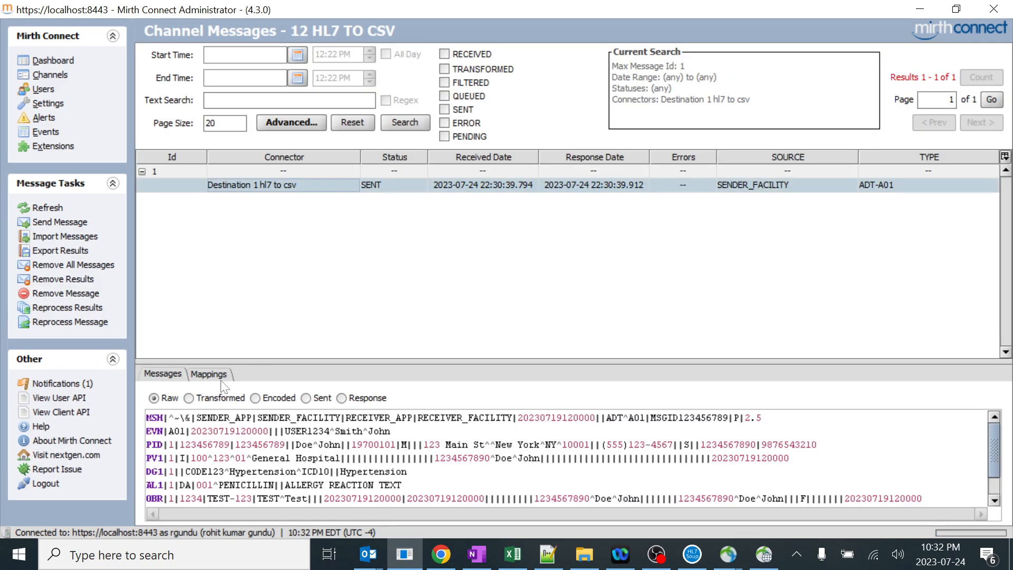
left_click(214, 399)
scroll(209, 432, "down", 5)
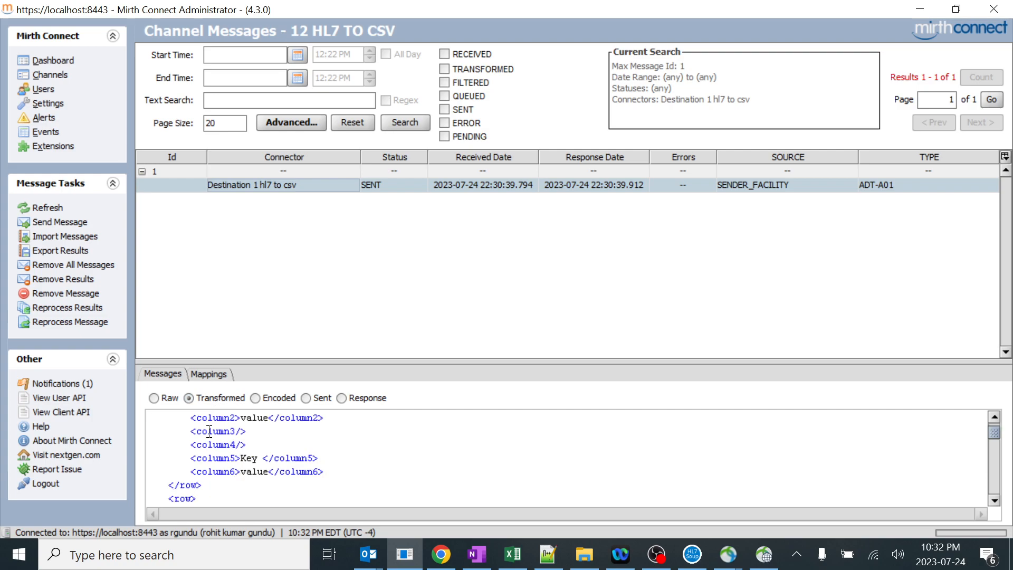
scroll(209, 431, "down", 3)
- Examine the destination message's encoded content and compare its patient ID row with HL7 to CSV.csv in Excel
left_click(255, 398)
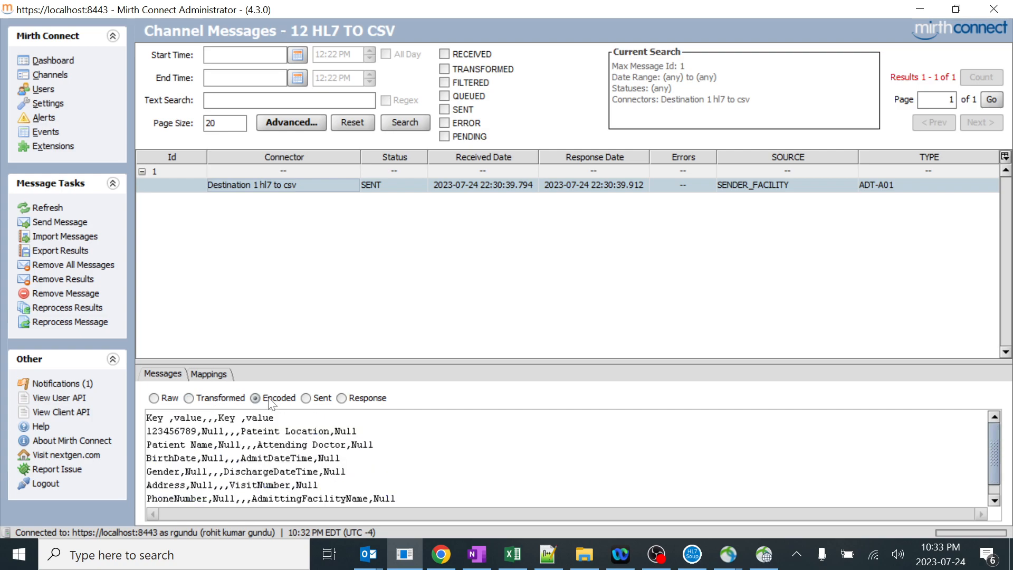
left_click_drag(150, 432, 199, 433)
left_click(512, 554)
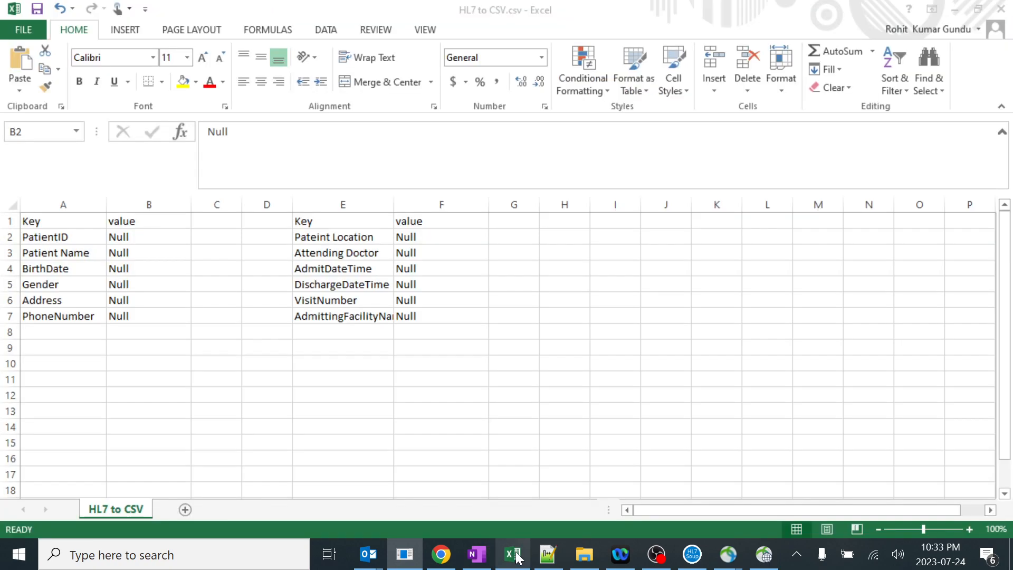
left_click(958, 8)
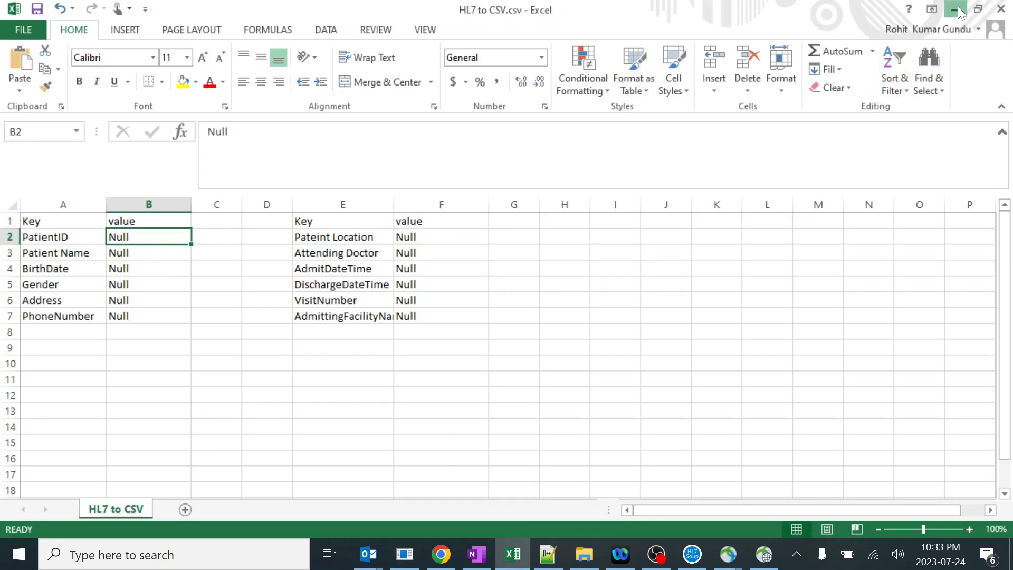
- Examine the output file path in the destination's sent and response content, and compare its extension with HL7 to CSV.csv in Excel
left_click(319, 399)
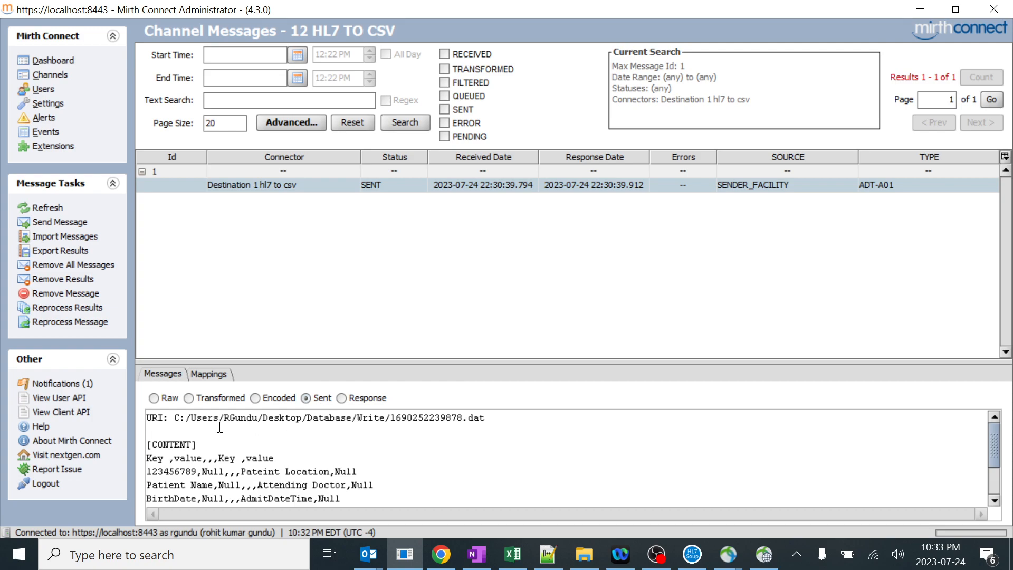
left_click_drag(173, 417, 491, 417)
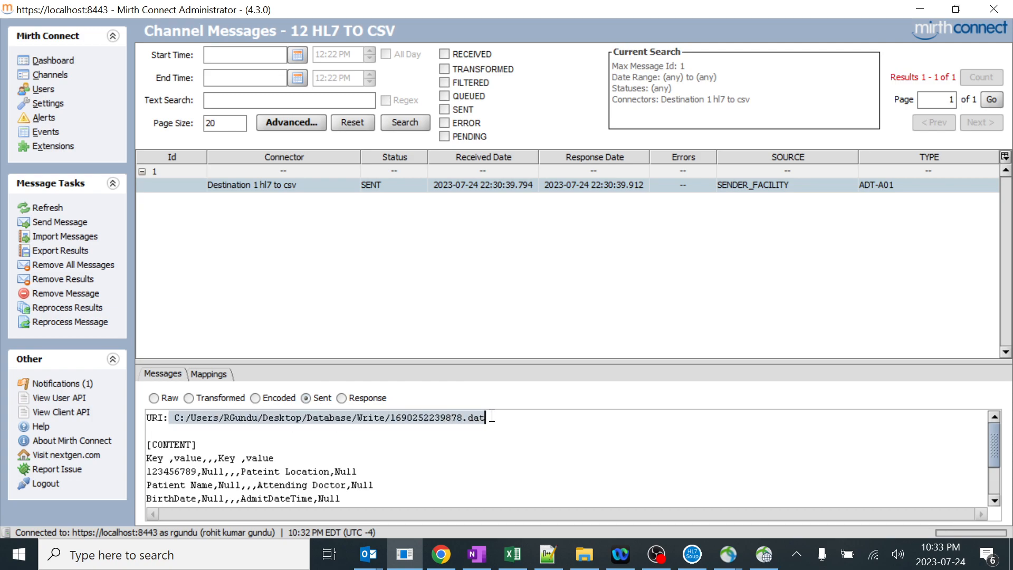
left_click(343, 398)
left_click_drag(174, 431, 635, 433)
left_click(616, 446)
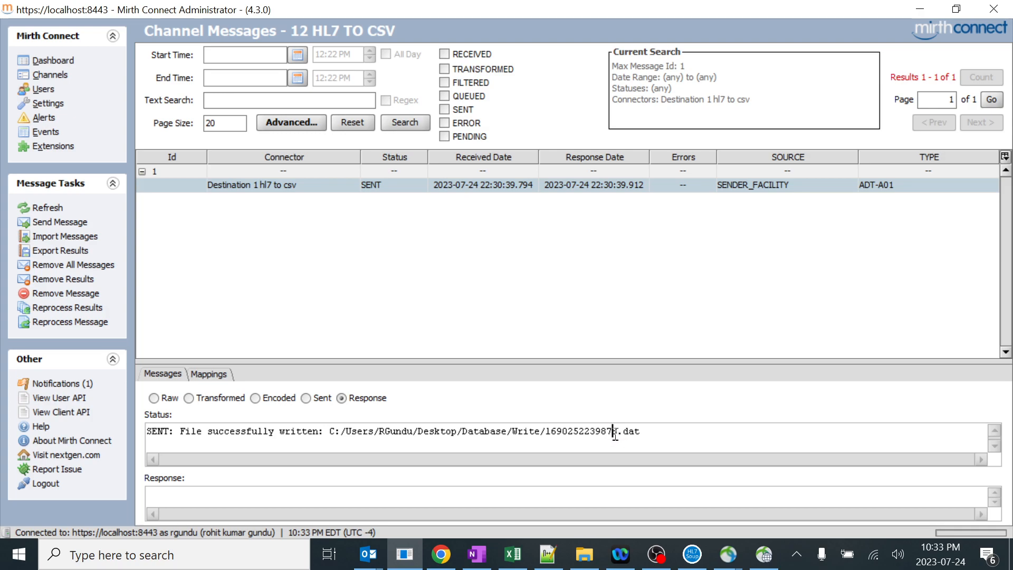
left_click(513, 554)
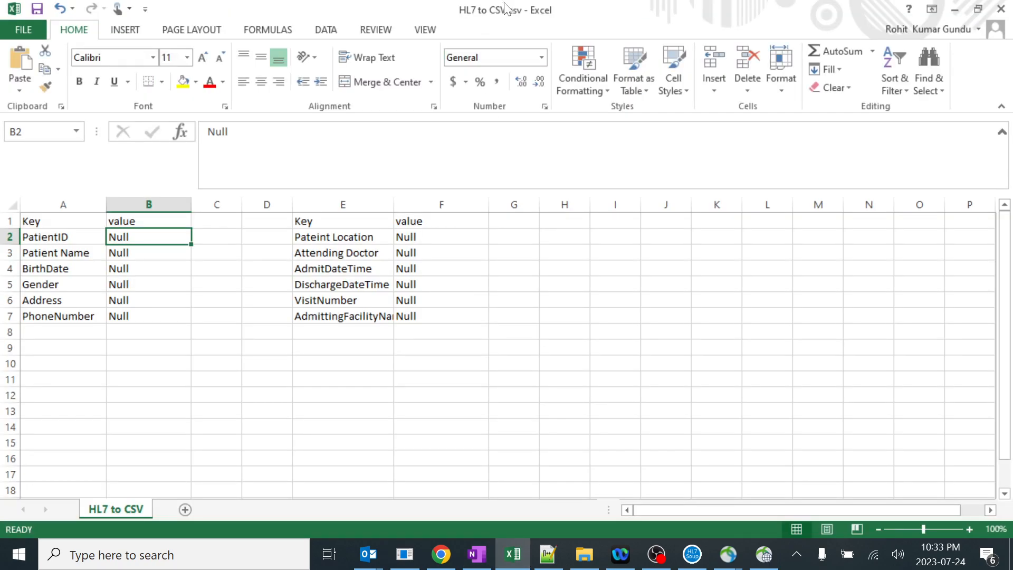
left_click(955, 10)
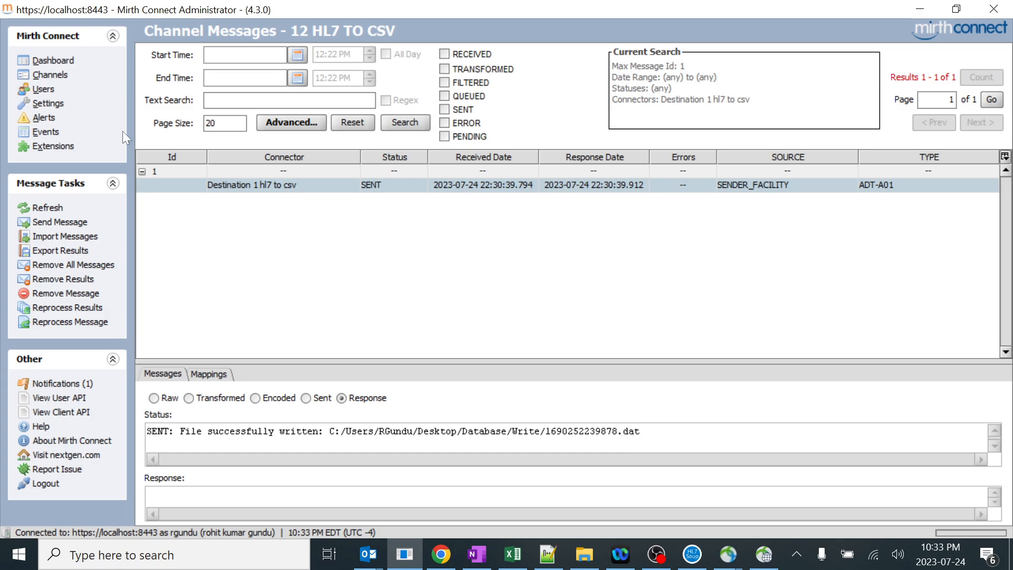
- Open the 12 HL7 TO CSV channel's destination and set the File Writer's file name to ${originalFilename}.csv
left_click(51, 77)
double_click(327, 68)
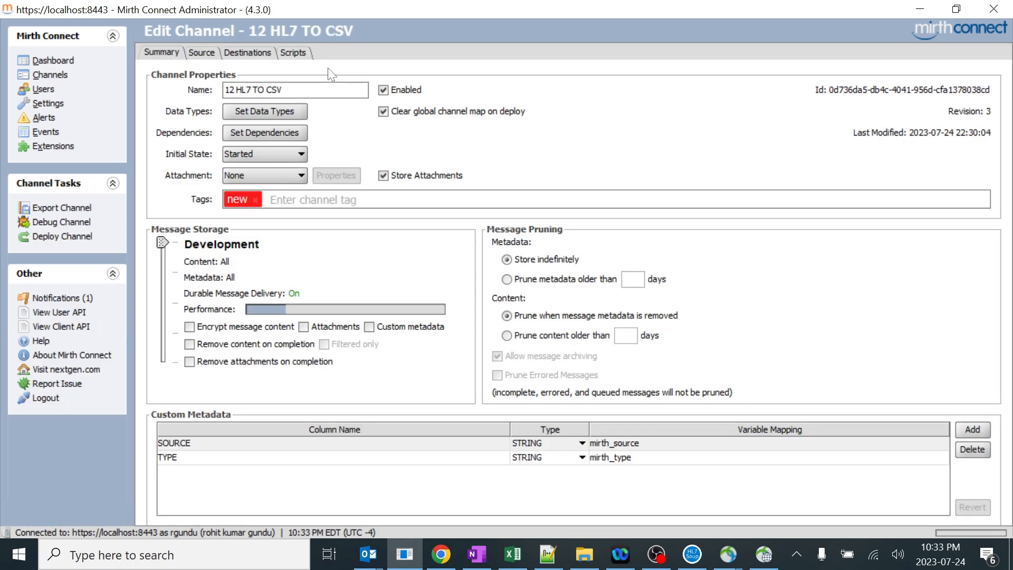
left_click(246, 51)
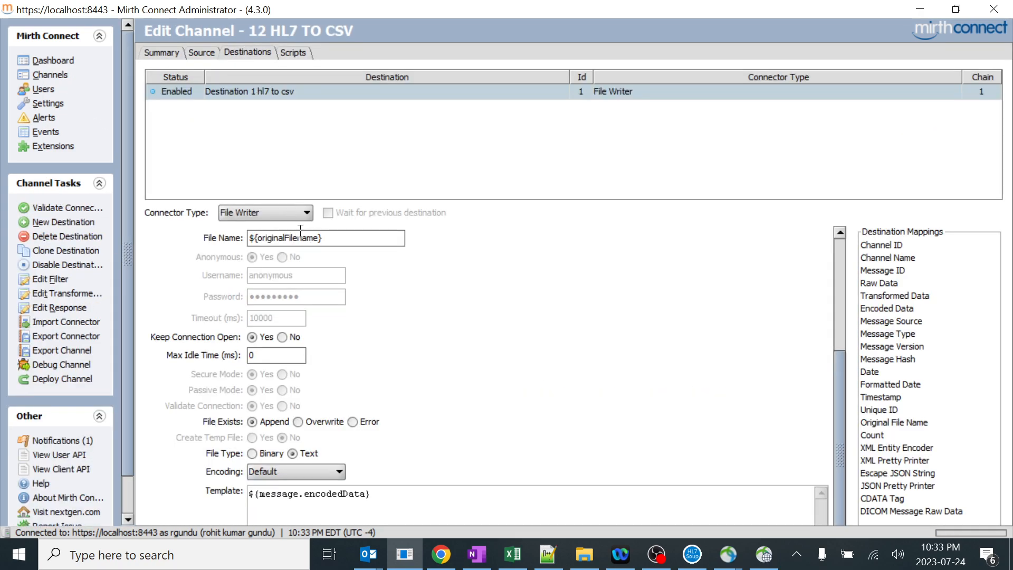
left_click(340, 240)
type(".csv")
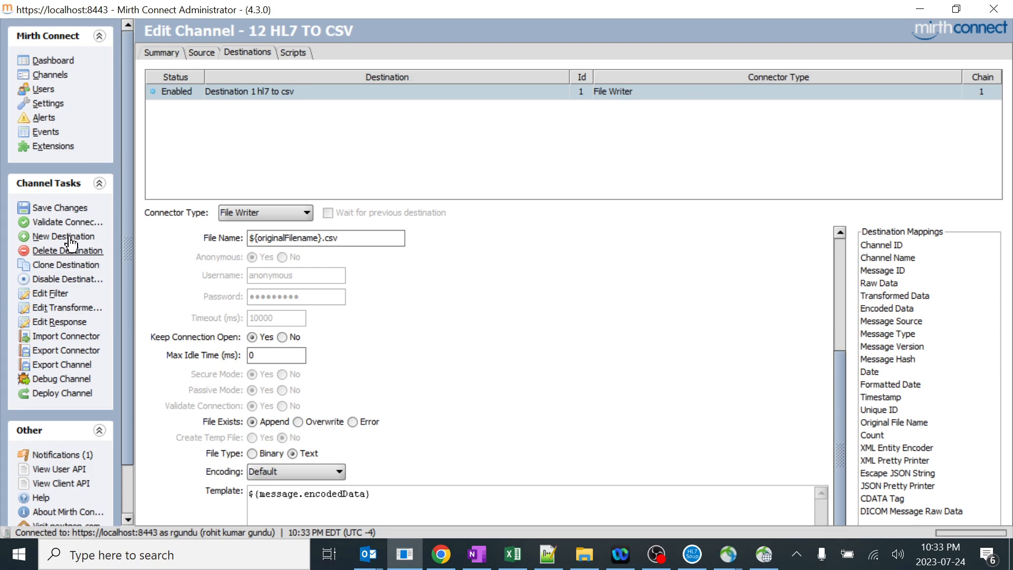
- Save the channel changes, deploy the 12 HL7 TO CSV channel, and return to the dashboard
left_click(87, 208)
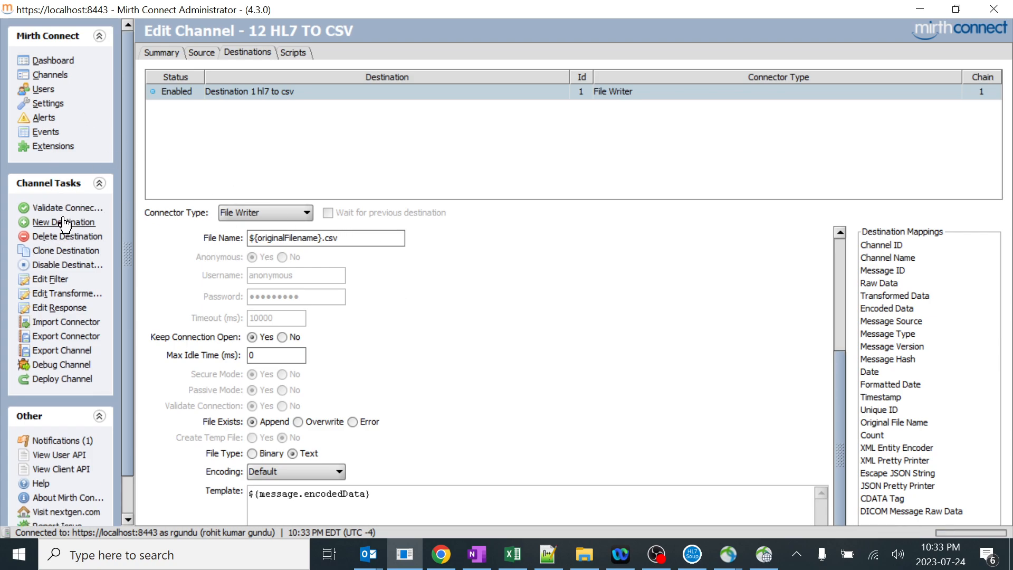
left_click(61, 379)
left_click(474, 293)
left_click(584, 553)
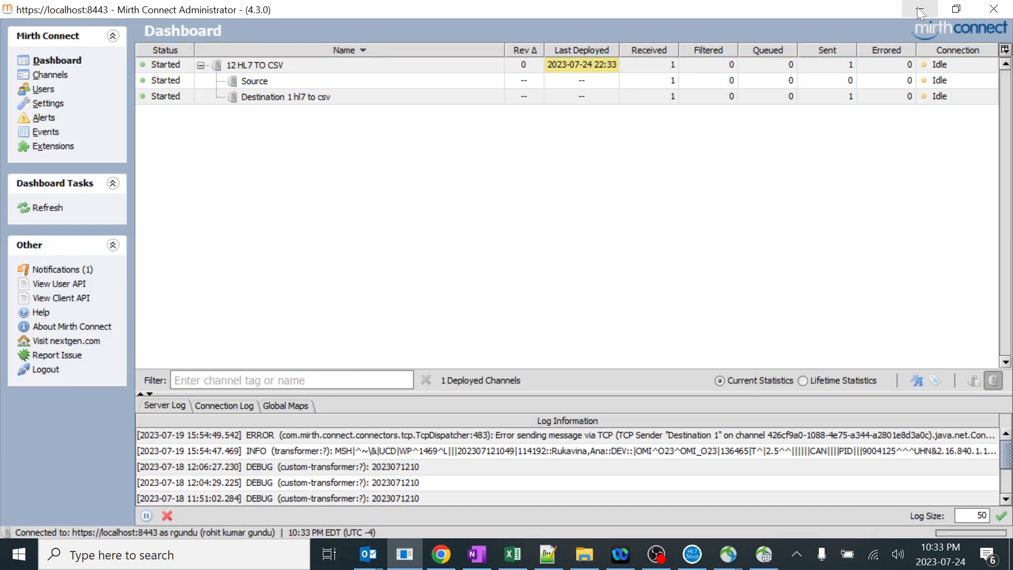
left_click(920, 9)
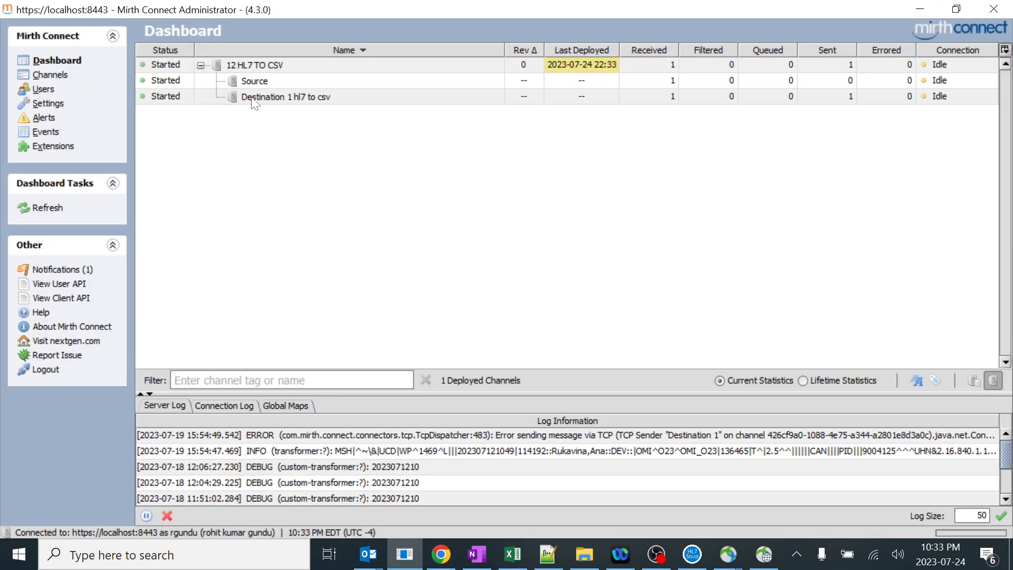
- Send the copied HL7 sample message from Notepad++ to the 12 HL7 TO CSV channel and refresh the dashboard
left_click(489, 67)
right_click(488, 68)
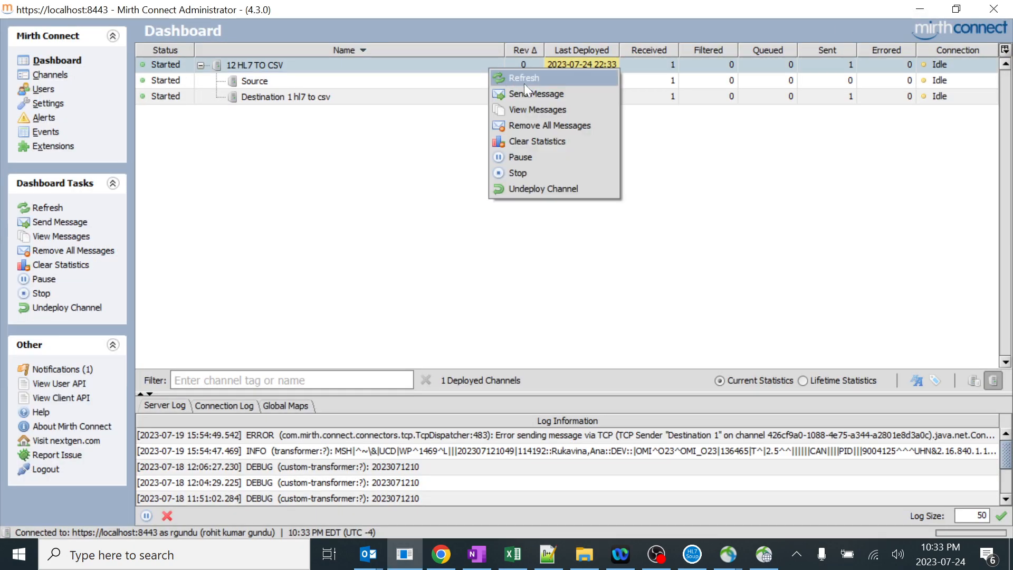
left_click(536, 94)
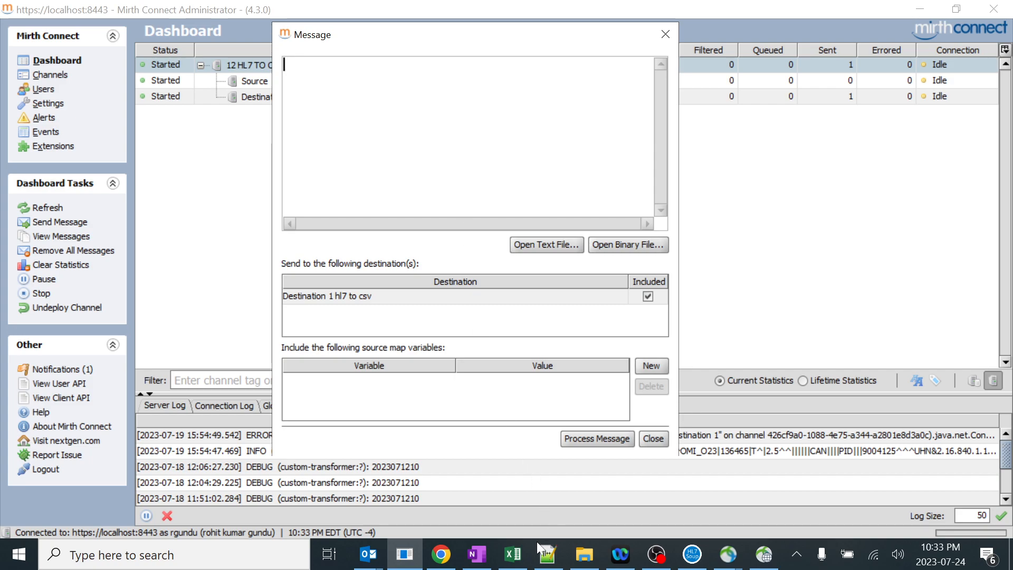
left_click(547, 554)
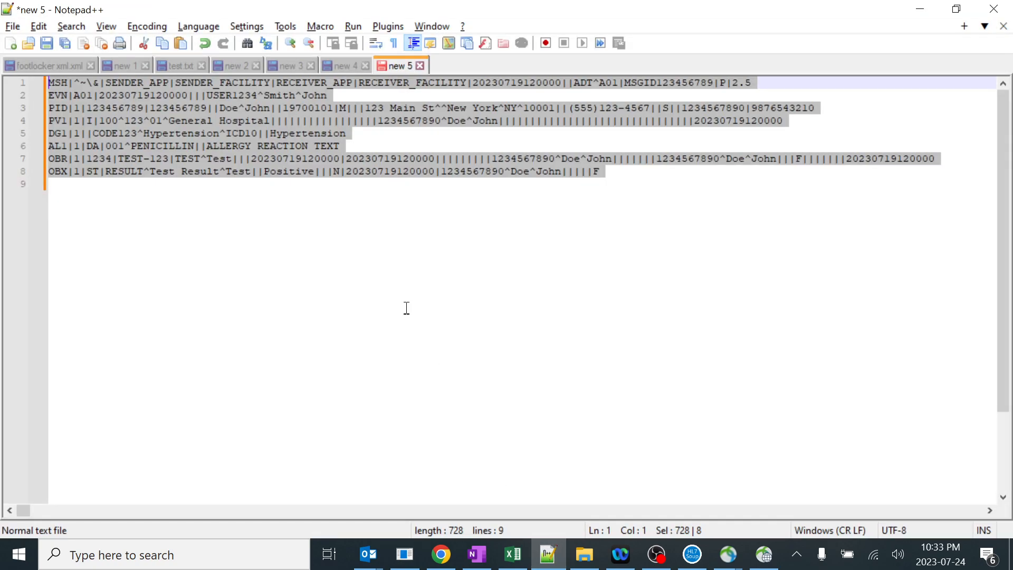
key("alt+Tab")
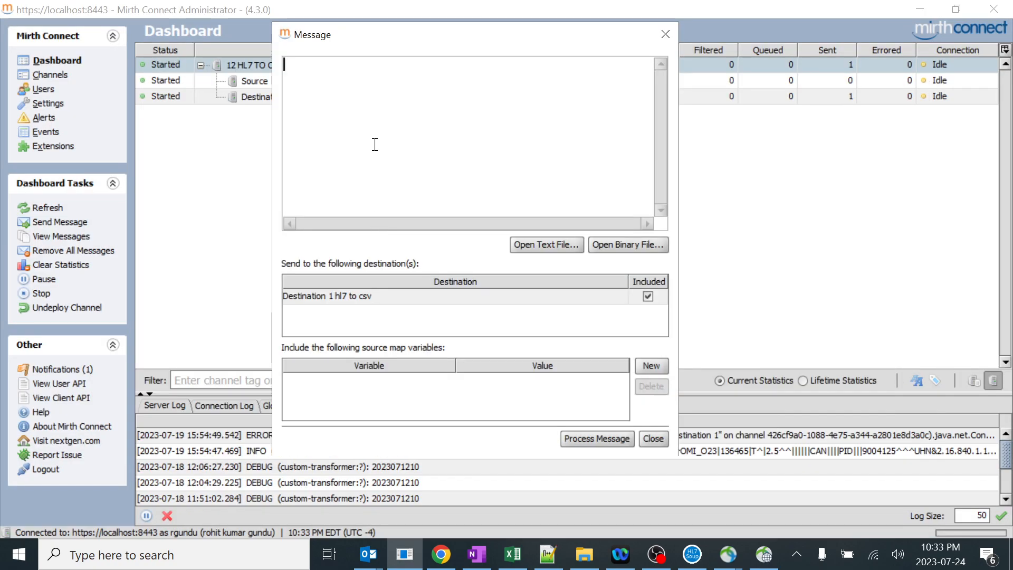
key("ctrl+v")
left_click(596, 439)
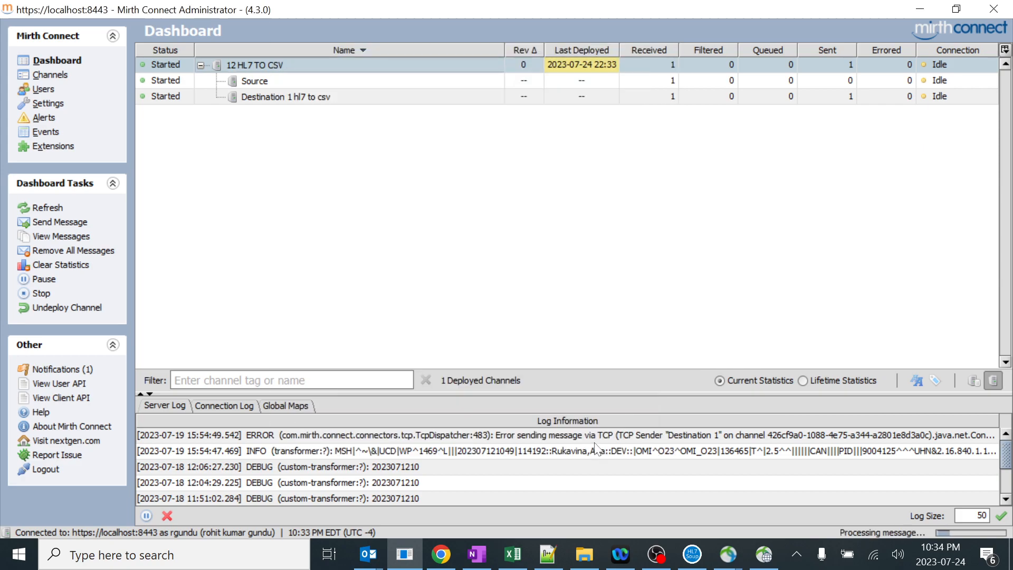
right_click(472, 191)
left_click(478, 196)
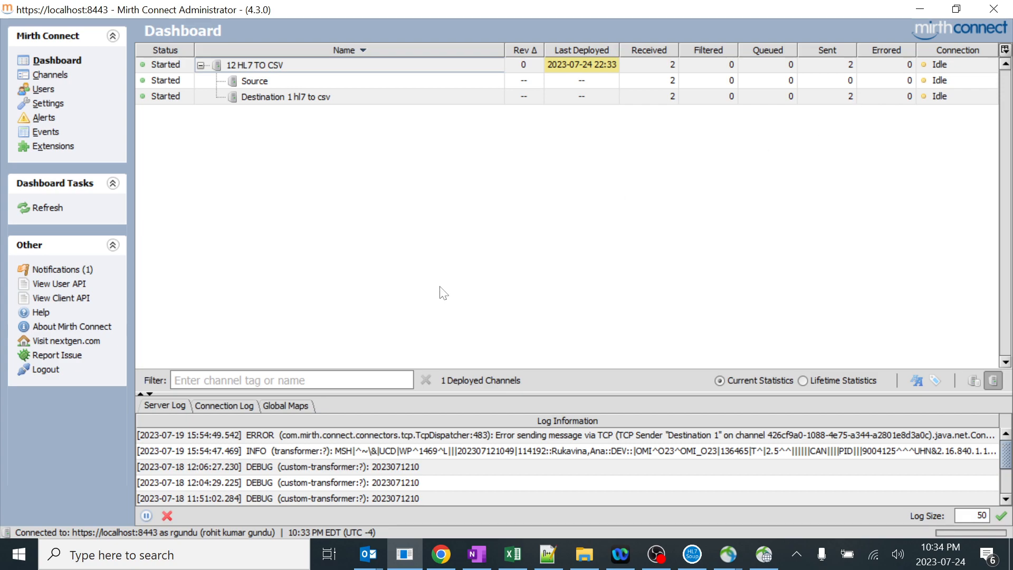
- Open 1690252440292.dat.csv from the Write folder in Excel and widen column A to show its full contents
key("alt+Tab")
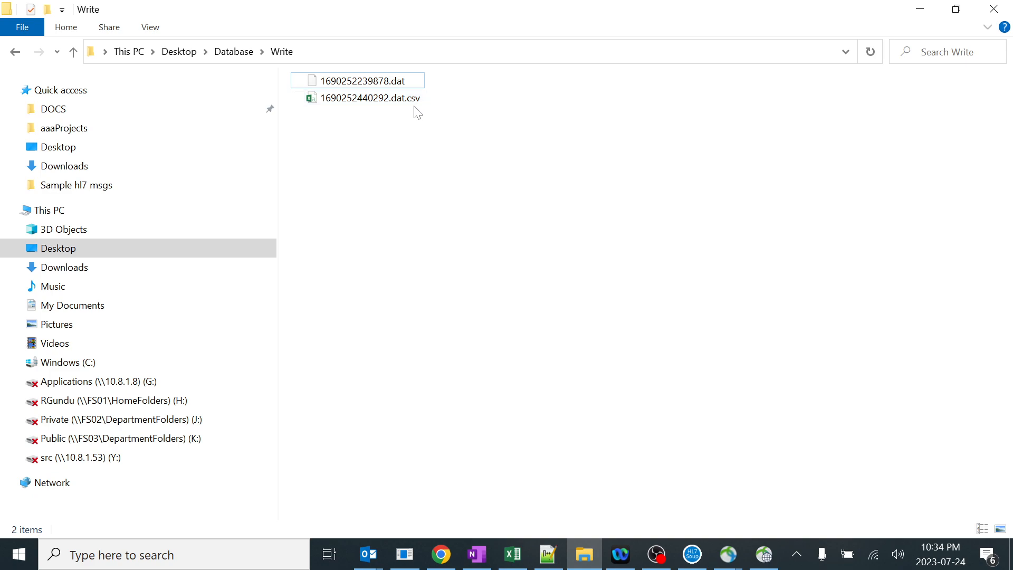
double_click(384, 98)
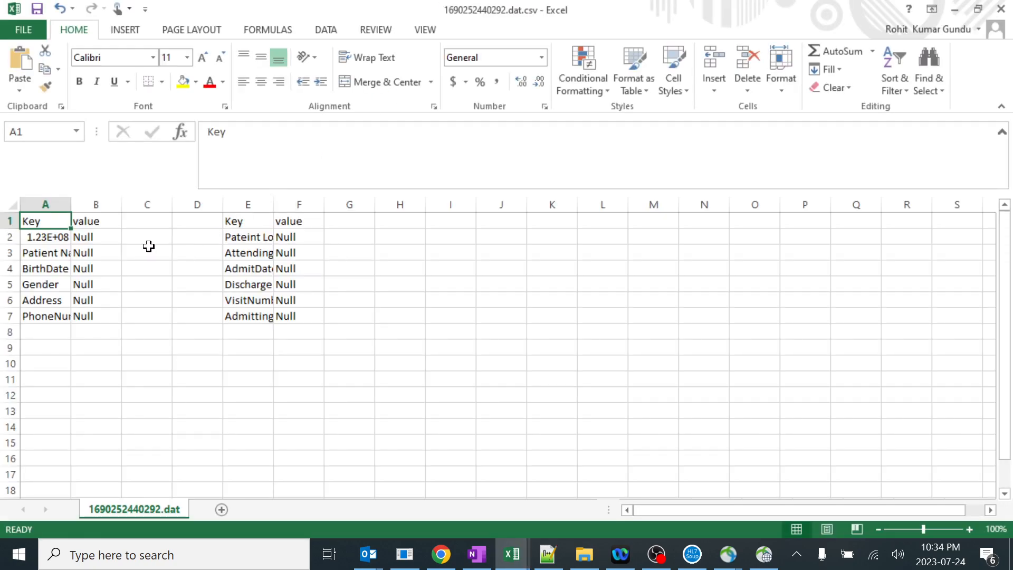
left_click_drag(70, 205, 150, 205)
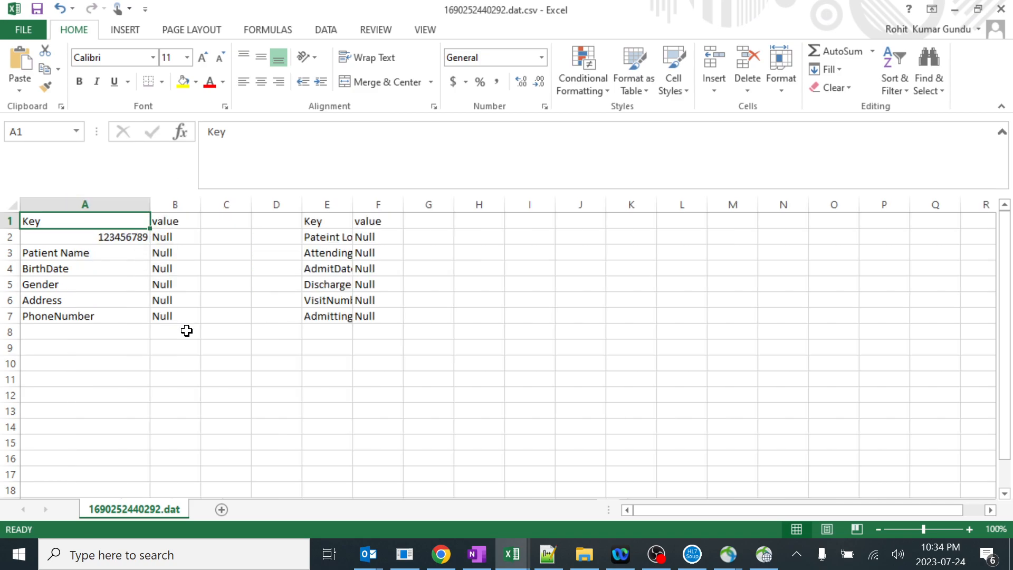
- Compare row 2 of 1690252440292.dat.csv with the same row in HL7 to CSV.csv in Excel
left_click(186, 332)
left_click(129, 239)
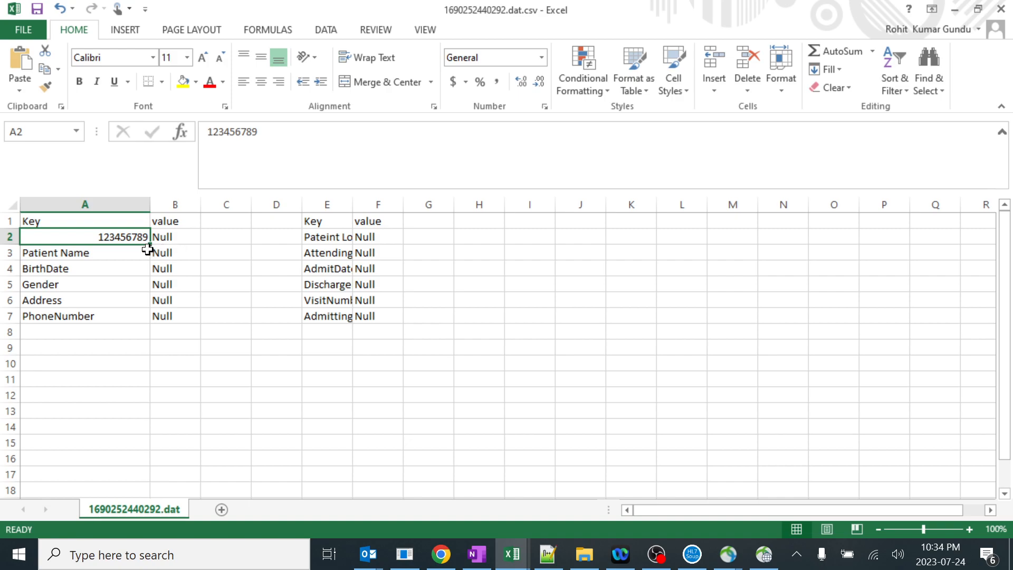
left_click(514, 554)
left_click(463, 499)
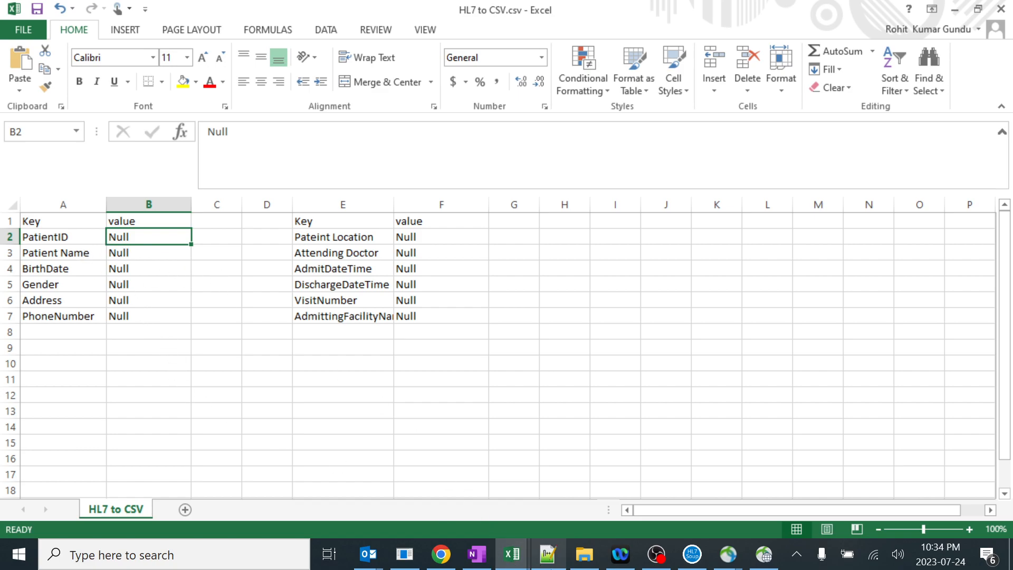
mouse_move(520, 557)
left_click(597, 478)
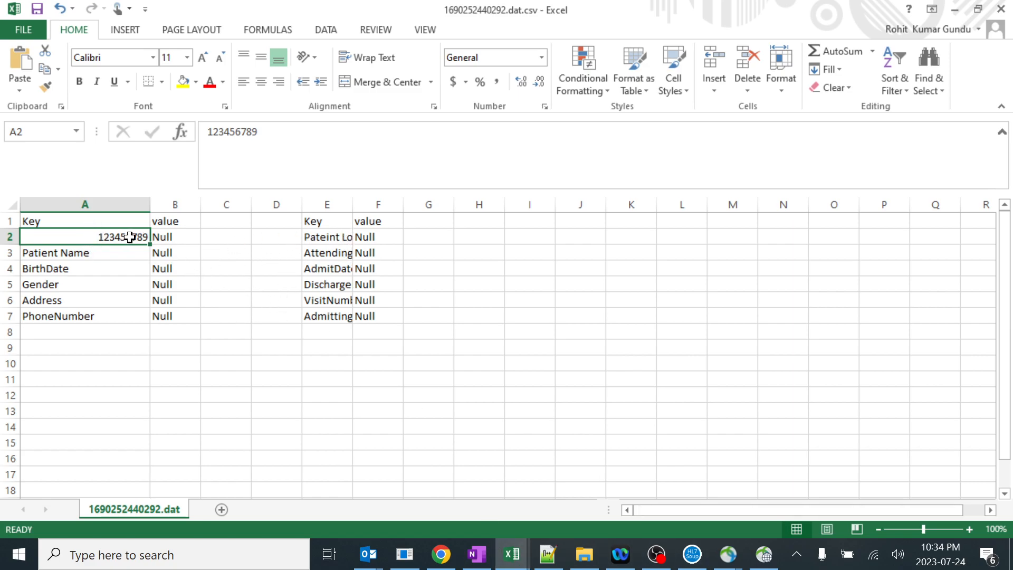
mouse_move(511, 554)
left_click(413, 490)
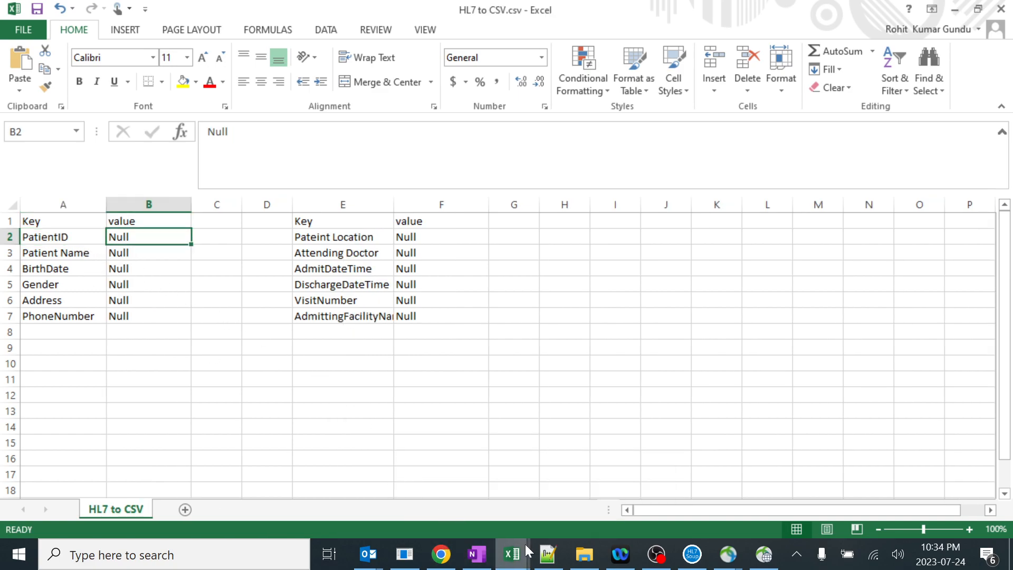
mouse_move(525, 548)
left_click(537, 515)
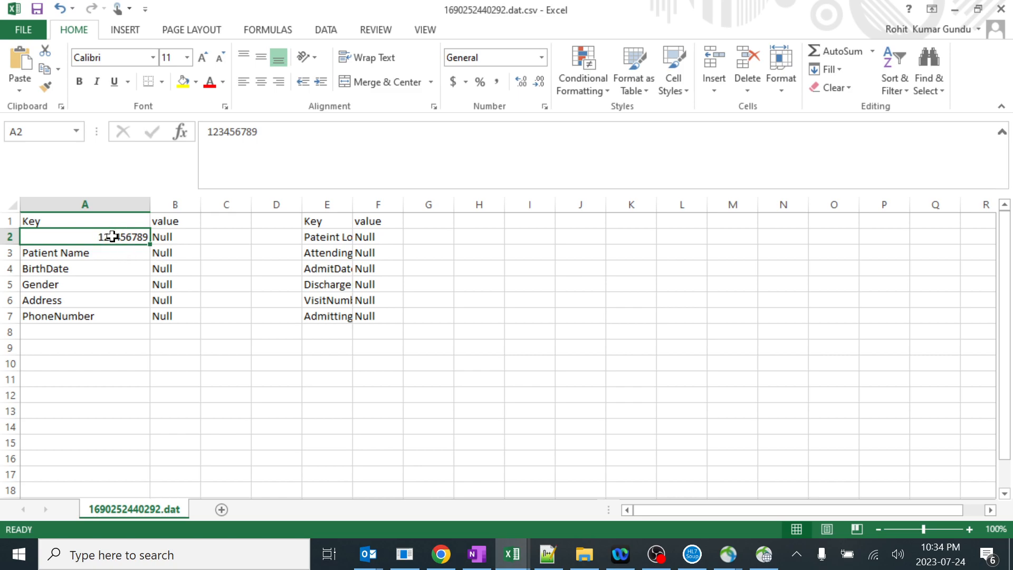
left_click(166, 238)
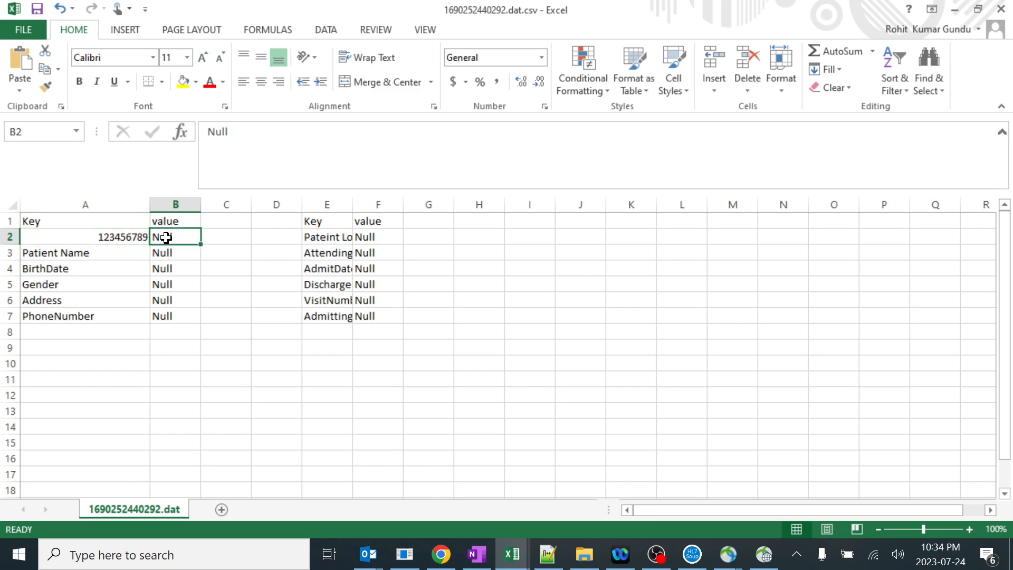
- Switch to Mirth Connect and open the transformer of the 12 HL7 TO CSV channel's destination
left_click(404, 553)
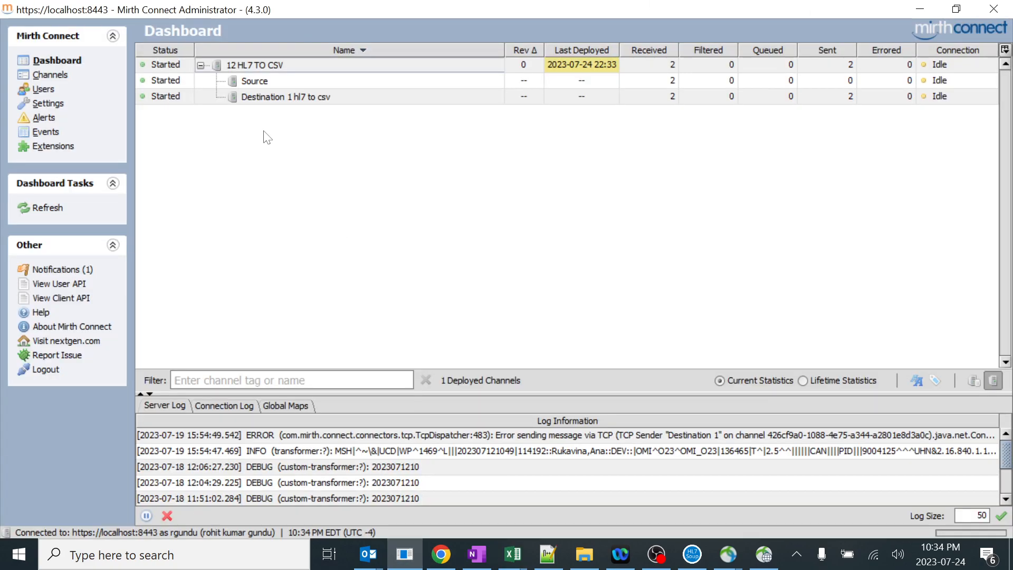
left_click(50, 74)
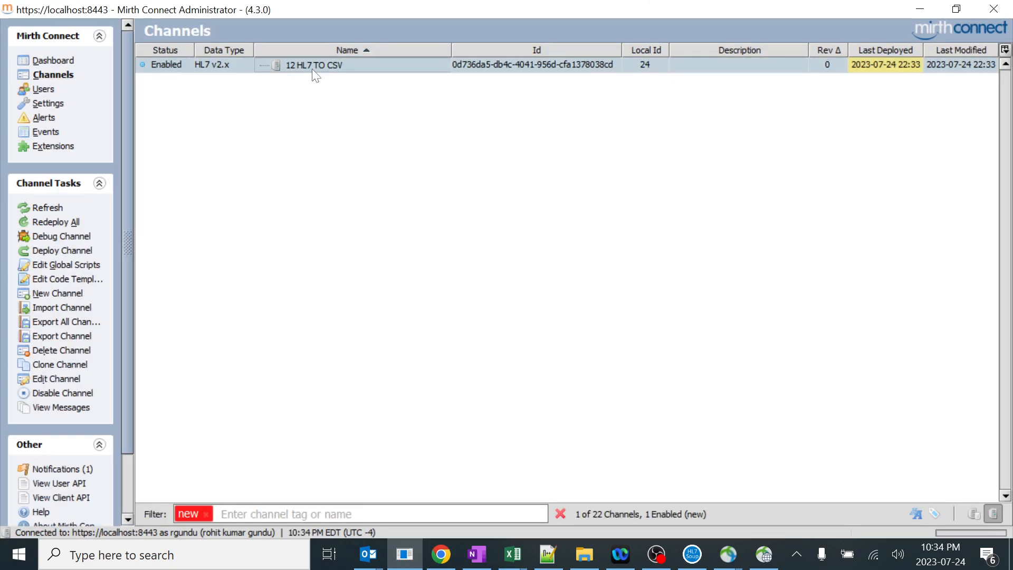
double_click(312, 69)
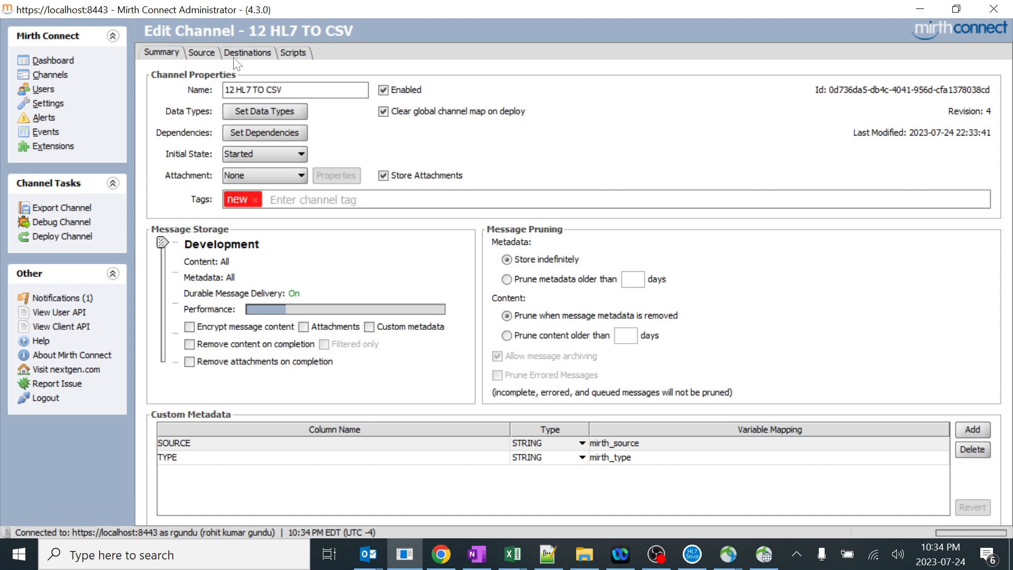
left_click(245, 53)
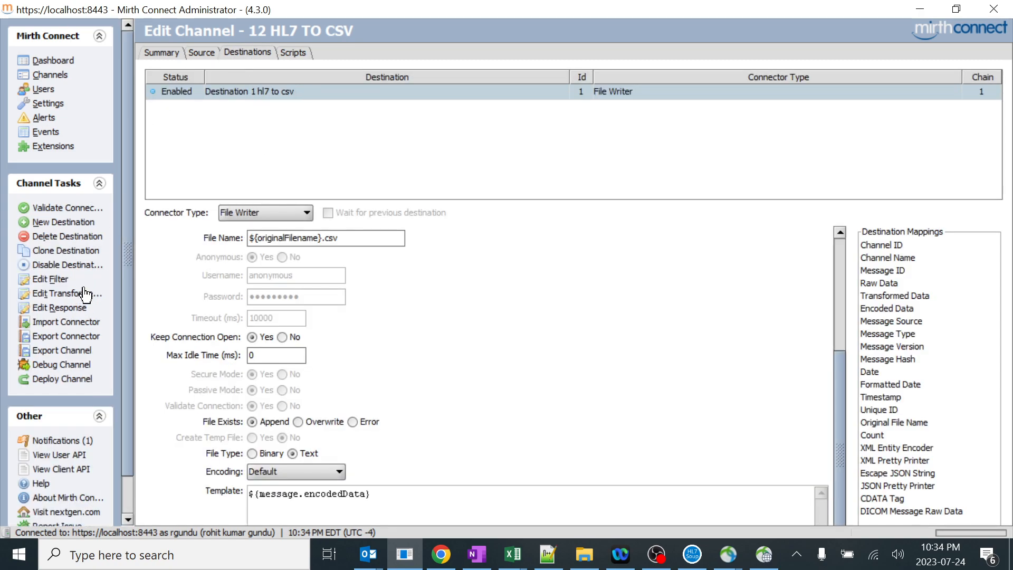
left_click(67, 294)
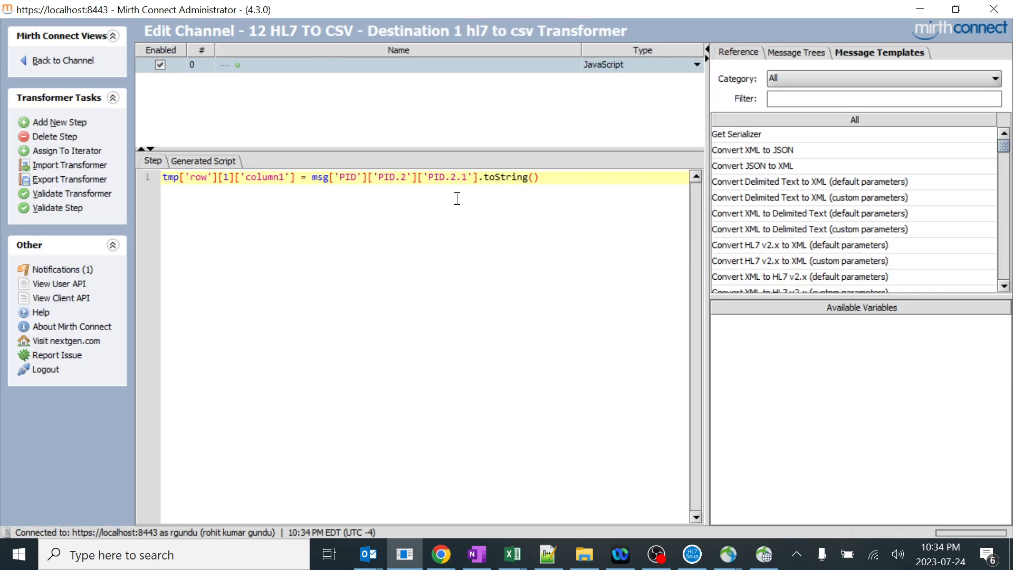
- Change the PID.2.1 mapping's target to column2 of the second outbound row, tmp['row'][1]['column2'], using the outbound message template tree
left_click(797, 53)
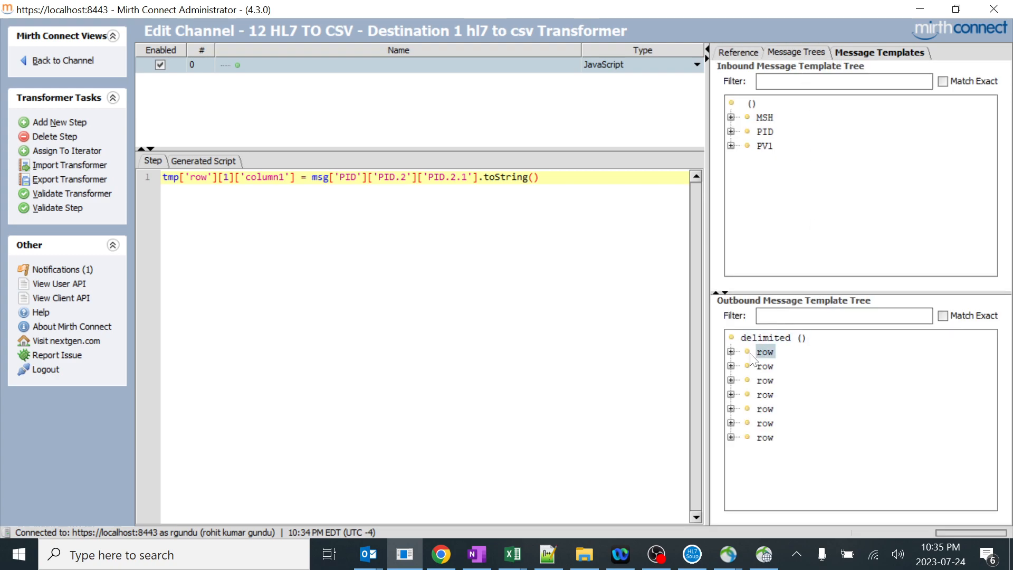
left_click(730, 366)
left_click(773, 395)
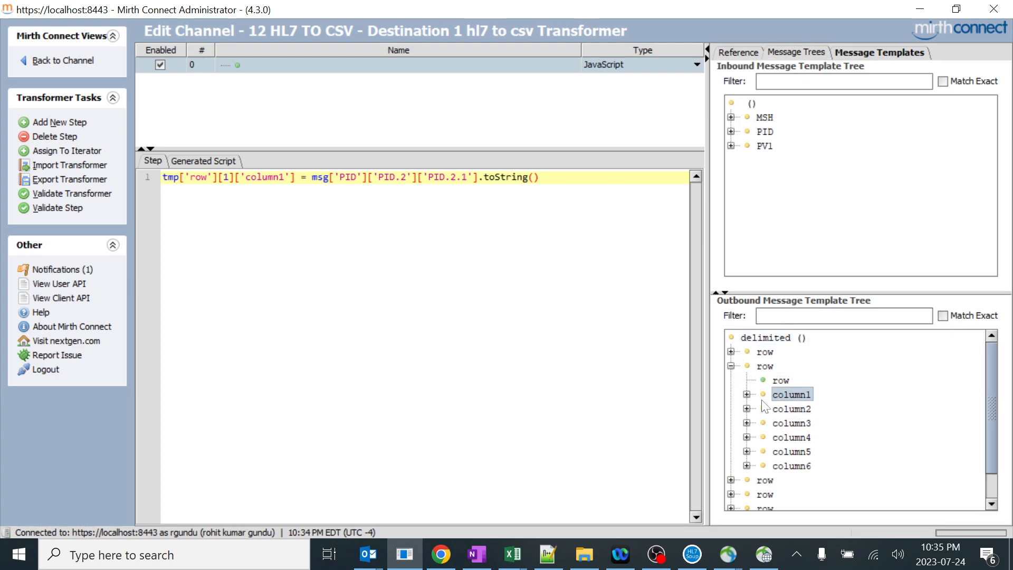
left_click(746, 394)
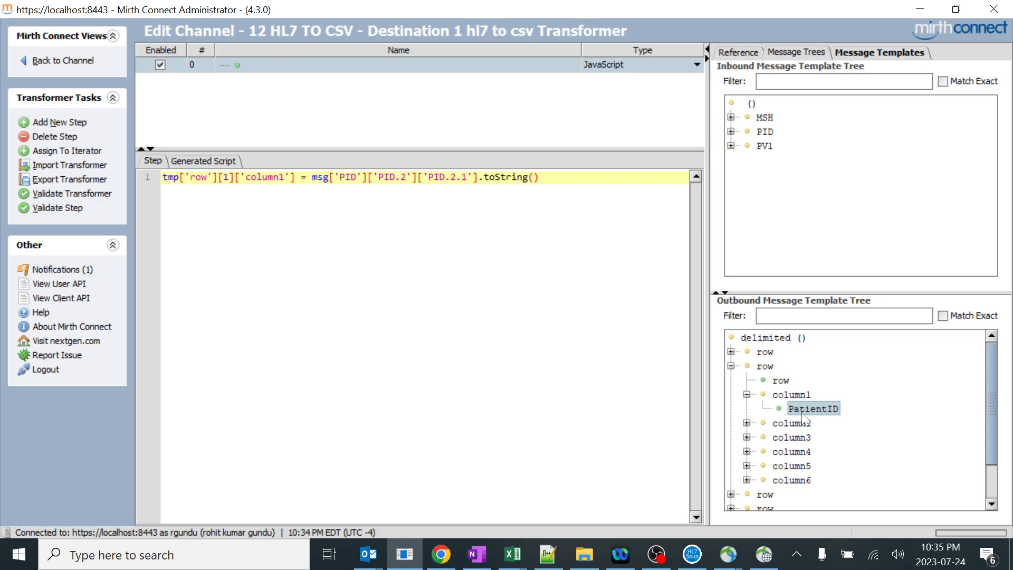
double_click(786, 423)
left_click(797, 437)
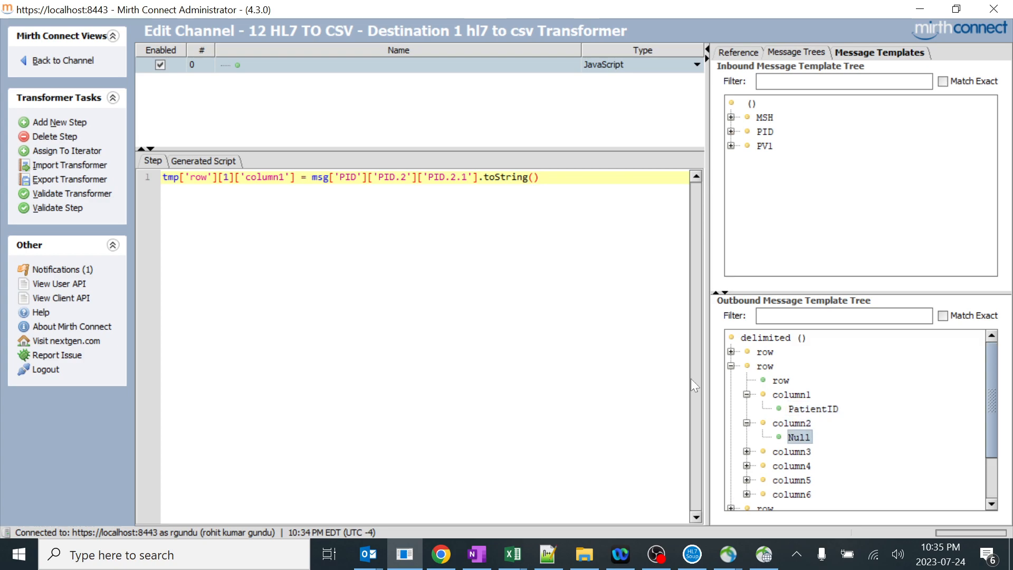
left_click_drag(297, 184, 162, 181)
key("BackSpace")
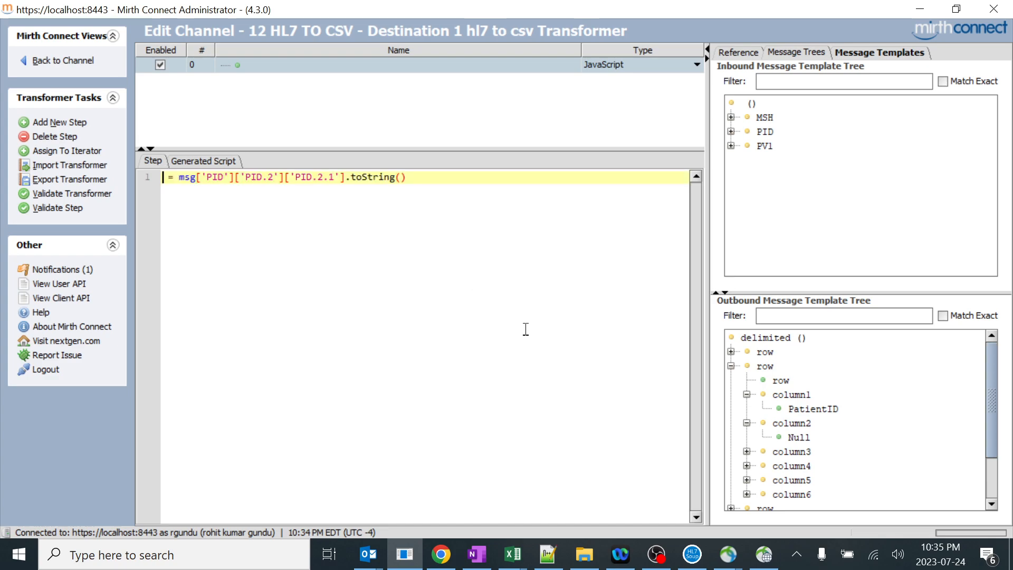
left_click_drag(799, 438, 164, 185)
left_click(453, 285)
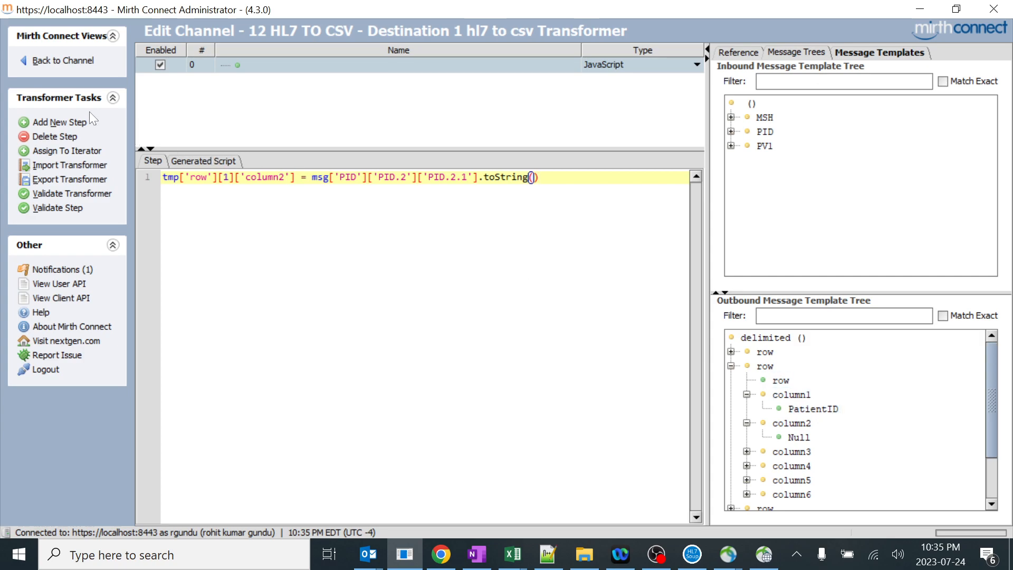
- Return to the channel, save its changes, and check the value column of HL7 to CSV.csv in Excel
left_click(79, 63)
left_click(83, 211)
mouse_move(511, 554)
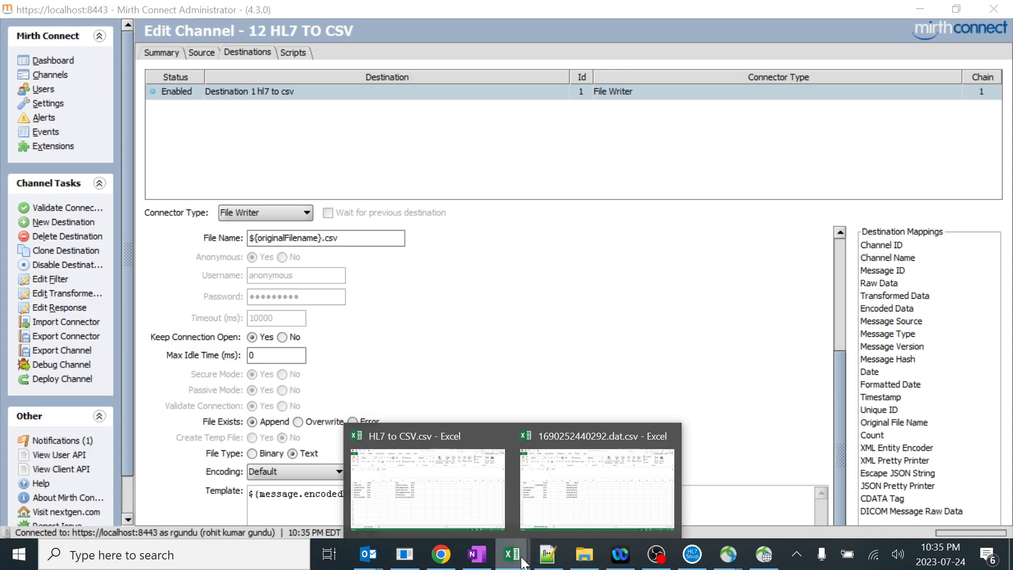
left_click(476, 509)
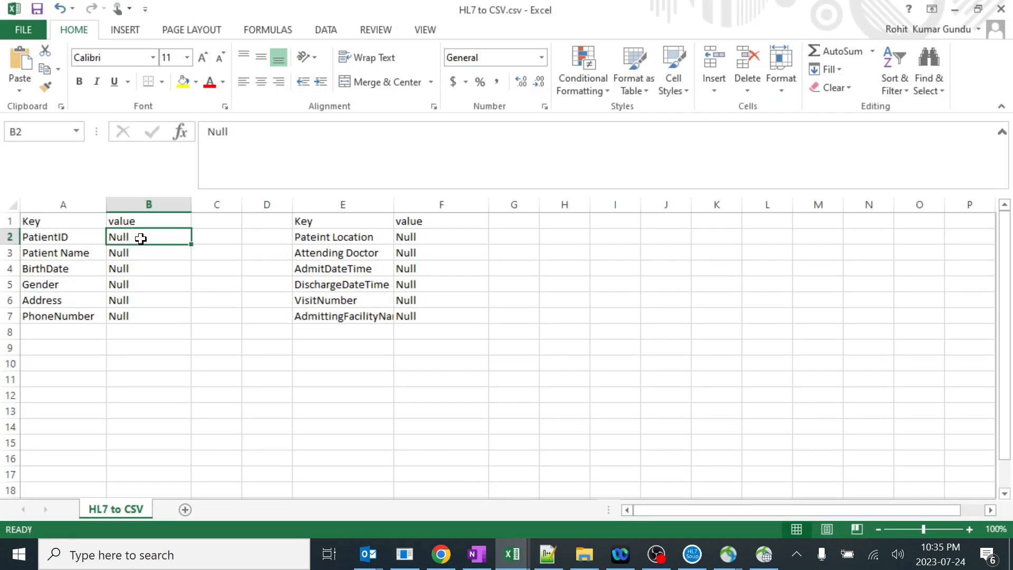
left_click(956, 10)
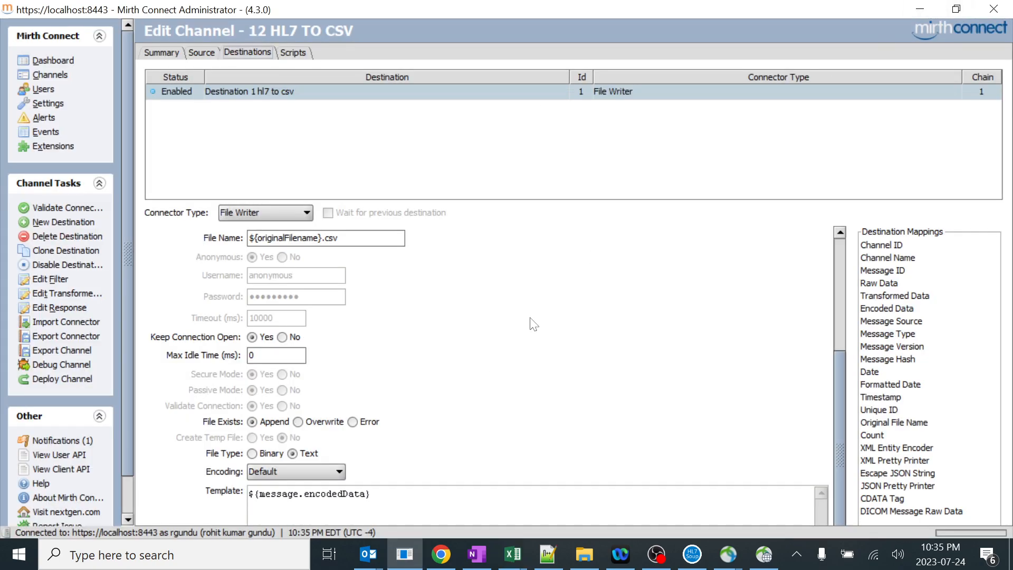
- Deploy the updated 12 HL7 TO CSV channel from the channel list
left_click(70, 82)
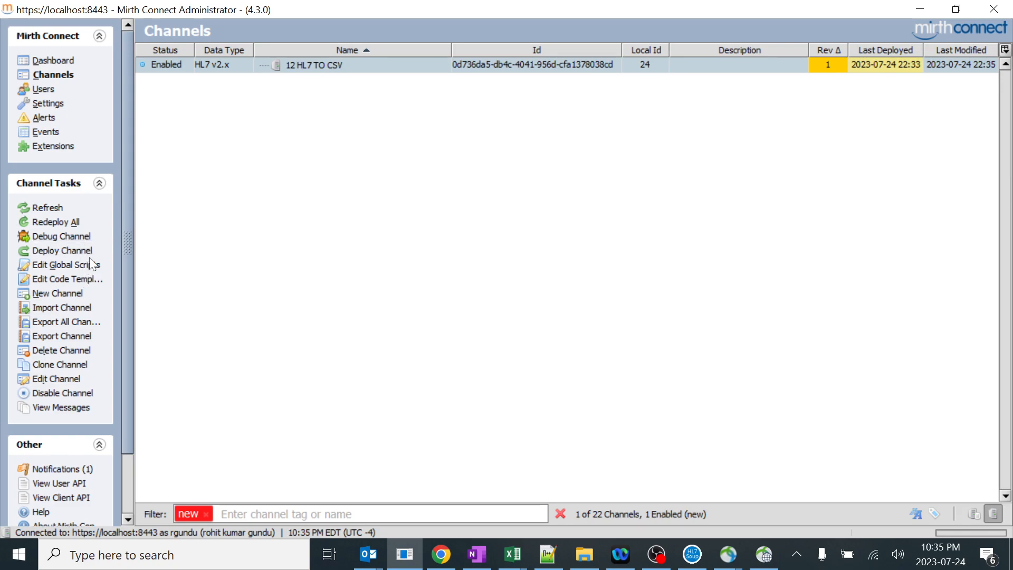
double_click(302, 71)
left_click(57, 235)
left_click(467, 292)
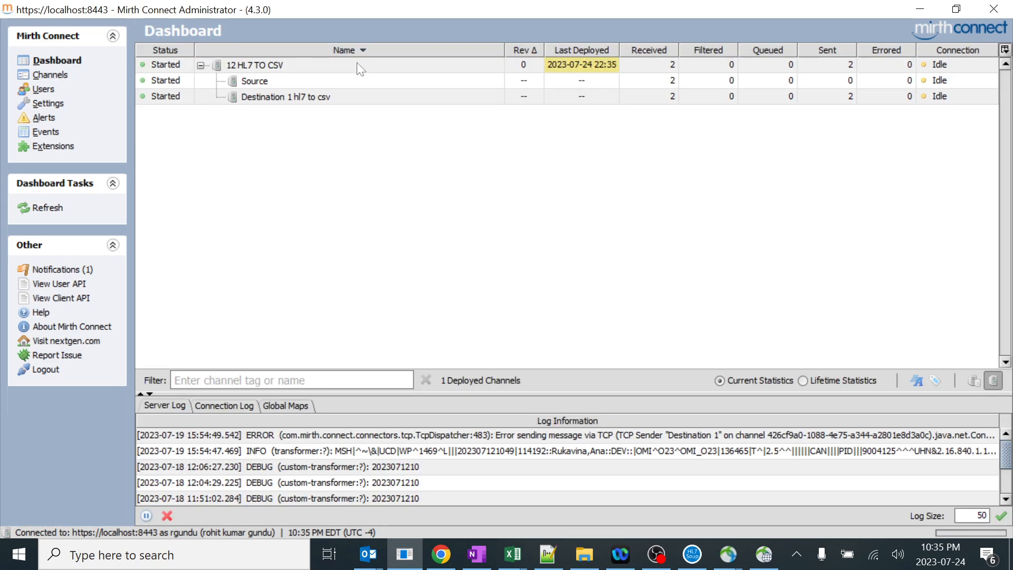
left_click(357, 64)
right_click(374, 62)
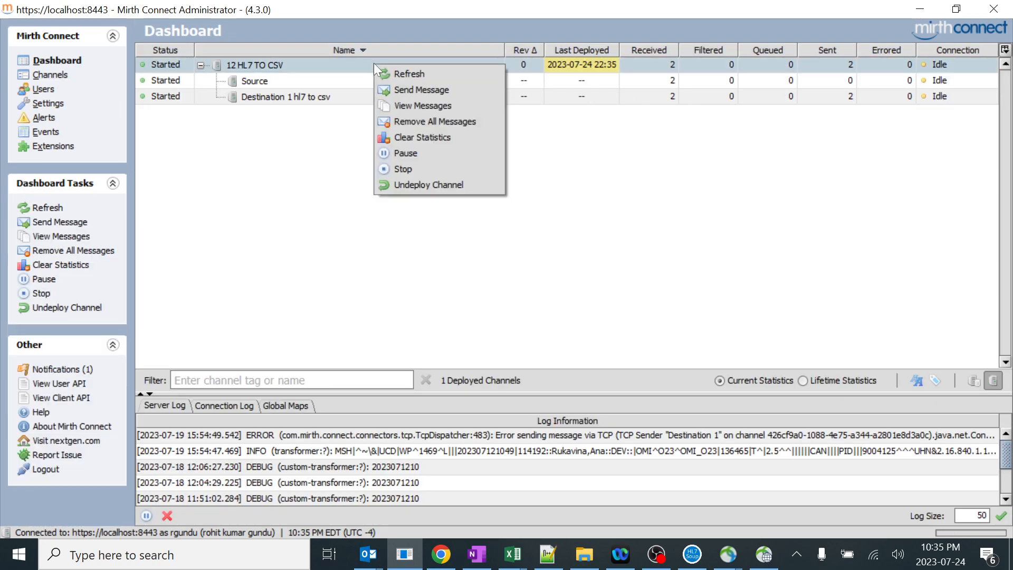
left_click(636, 329)
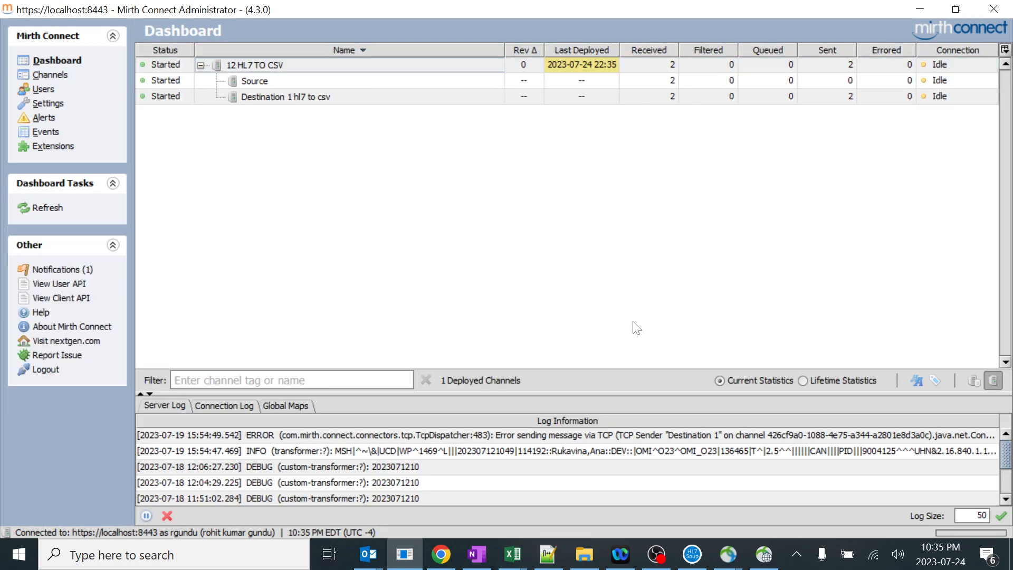
- Delete the two output files in the Database\Write folder, skipping any file that is in use
left_click(583, 555)
left_click_drag(450, 161, 323, 62)
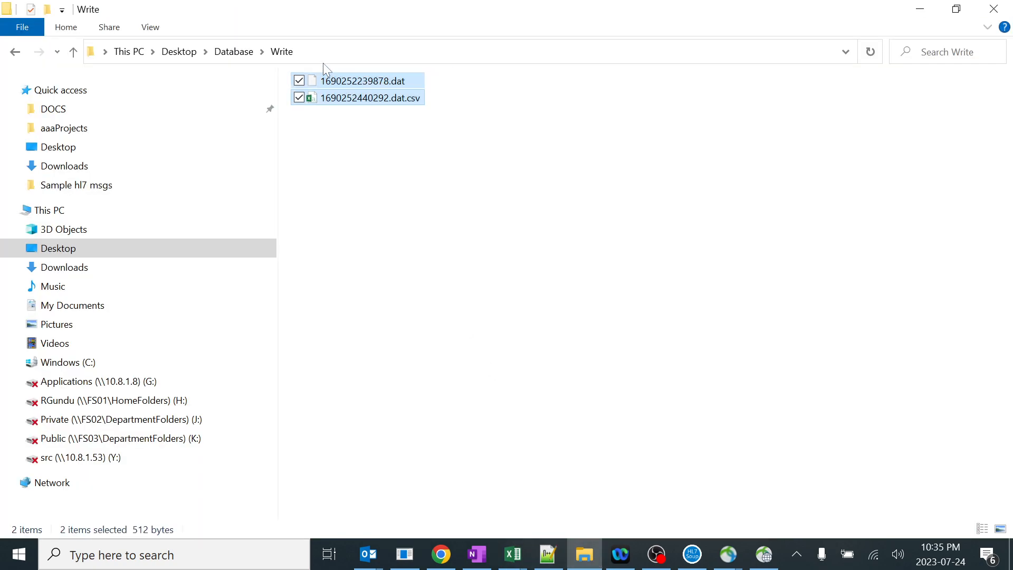
key("Delete")
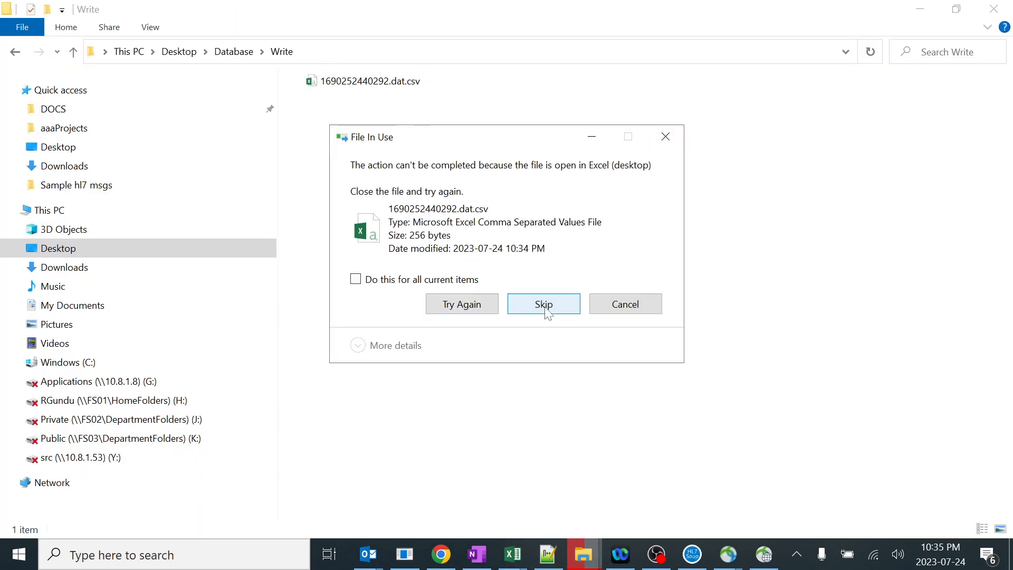
left_click(544, 304)
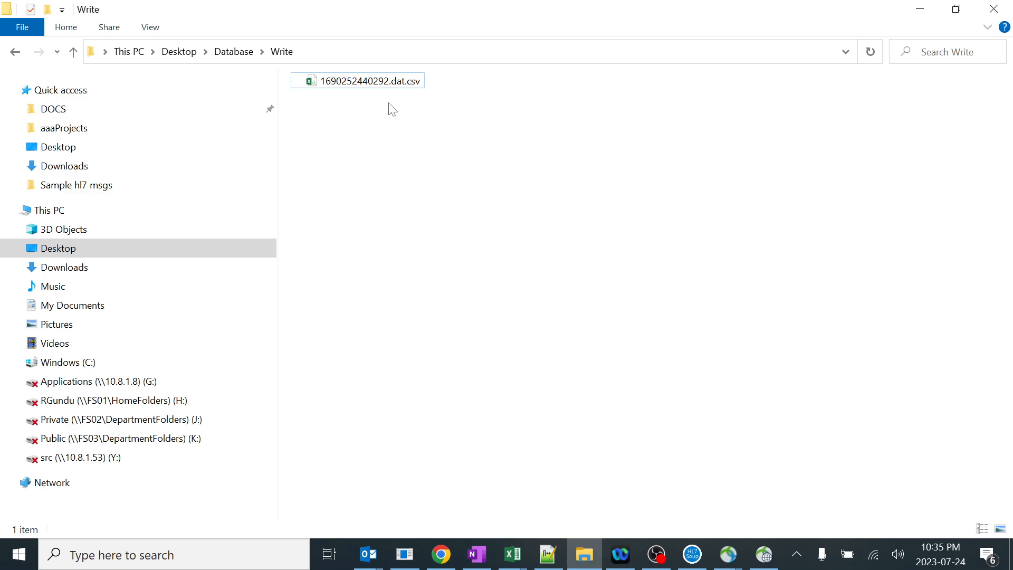
- Delete 1690252440292.dat.csv from the Write folder, closing its workbook in Excel and retrying the deletion
left_click(363, 83)
key("Delete")
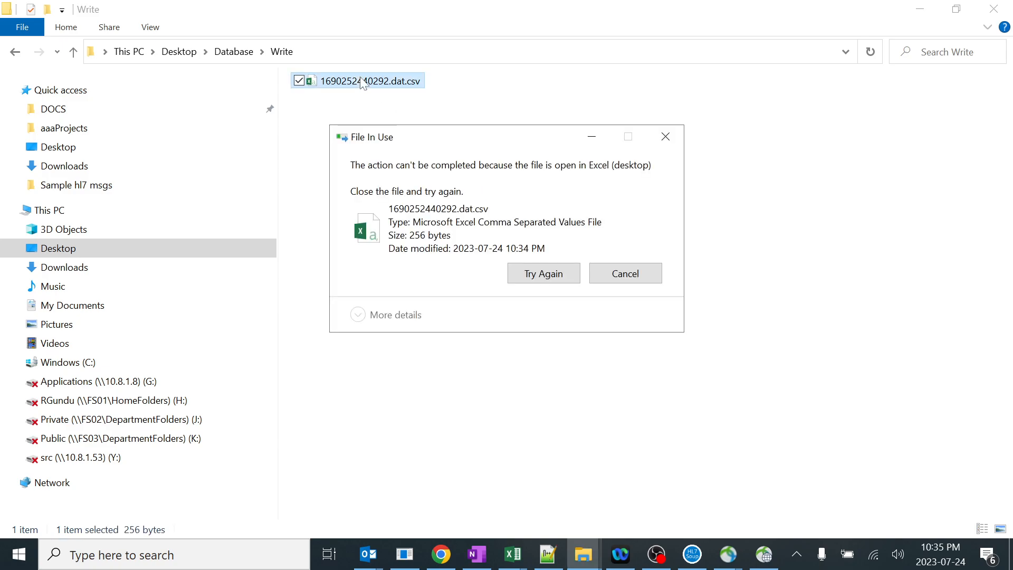
mouse_move(528, 556)
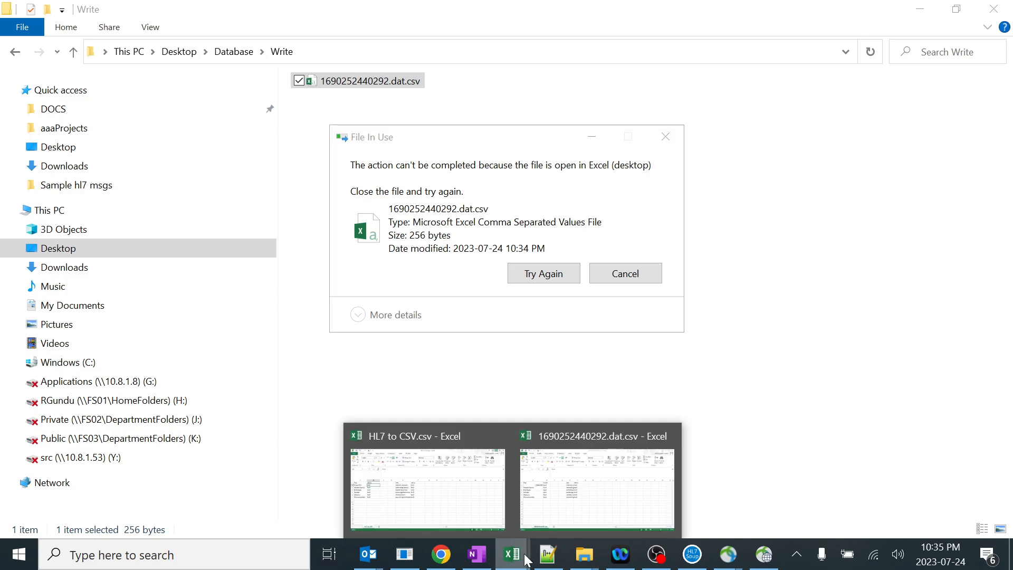
left_click(594, 501)
left_click(997, 7)
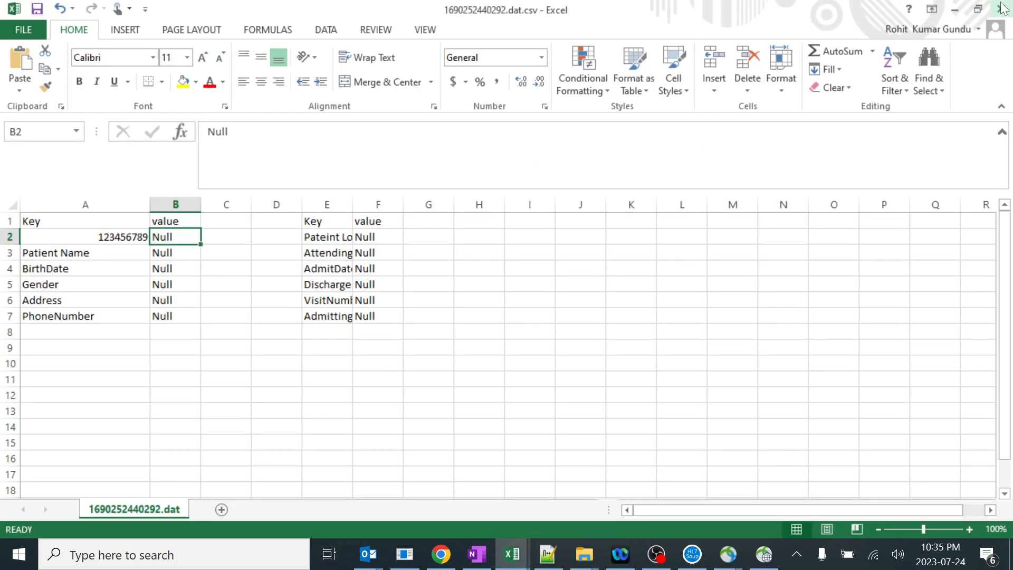
left_click(507, 296)
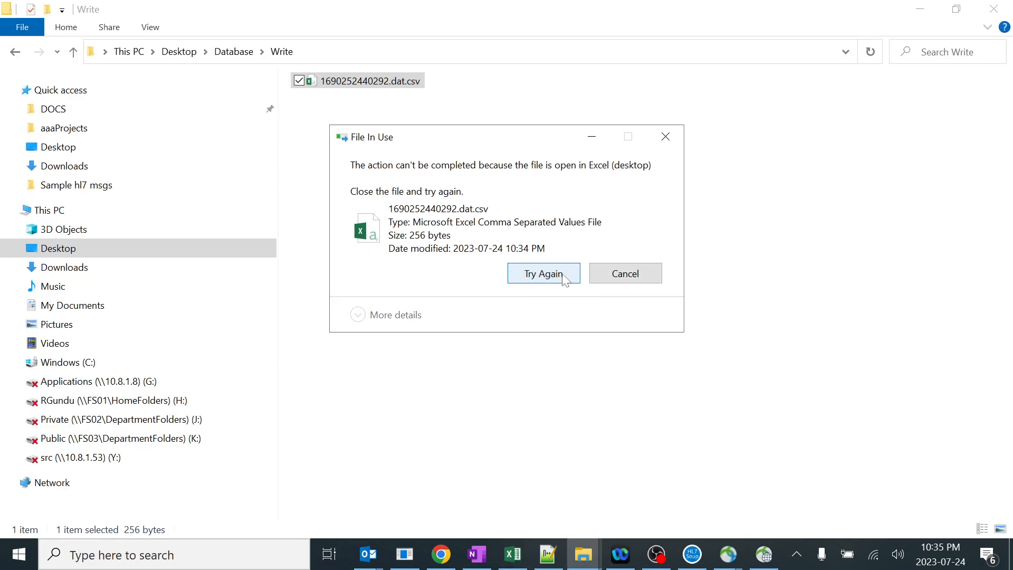
left_click(546, 275)
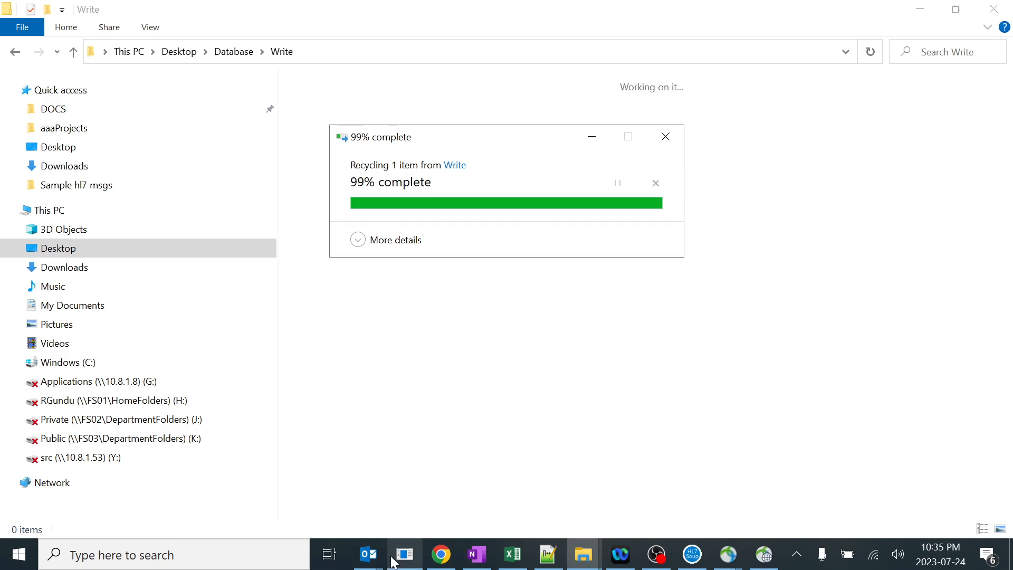
- Open the Send Message window for channel 12 HL7 TO CSV in Mirth Connect and paste in the sample HL7 message from Notepad++'s new 5
left_click(404, 554)
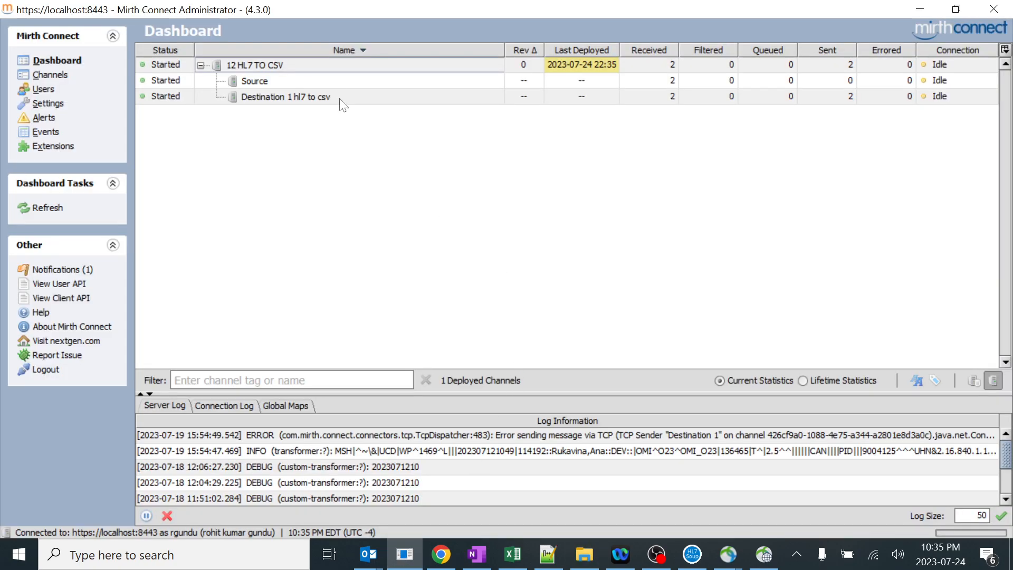
left_click(328, 65)
right_click(328, 65)
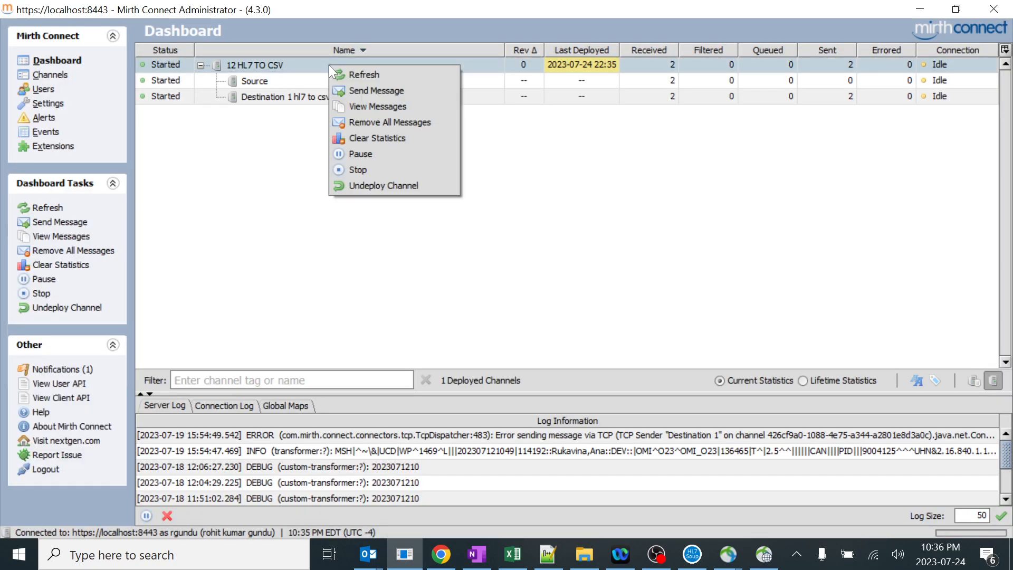
left_click(368, 91)
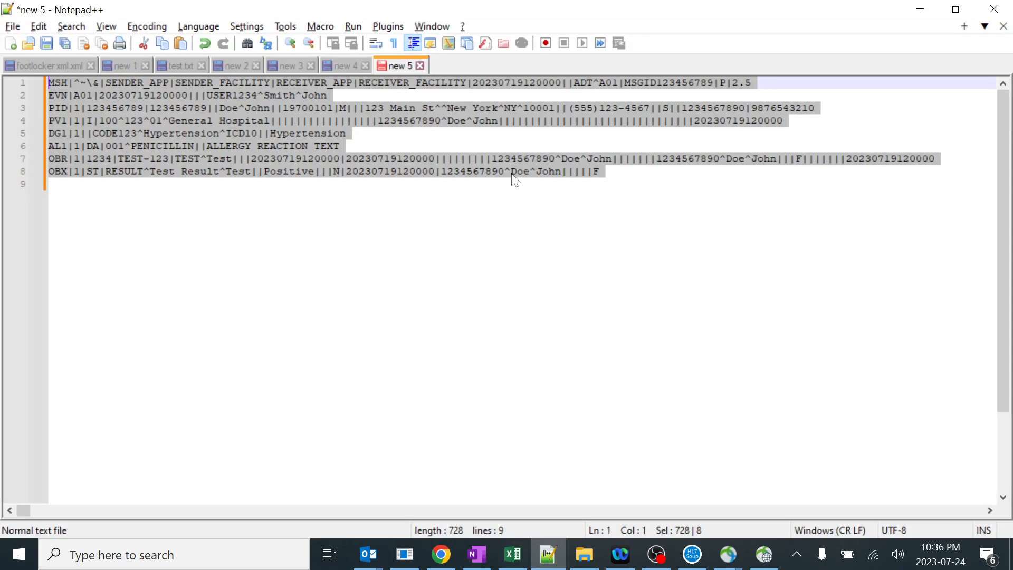
right_click(433, 151)
left_click(474, 179)
key("alt+Tab")
key("ctrl+v")
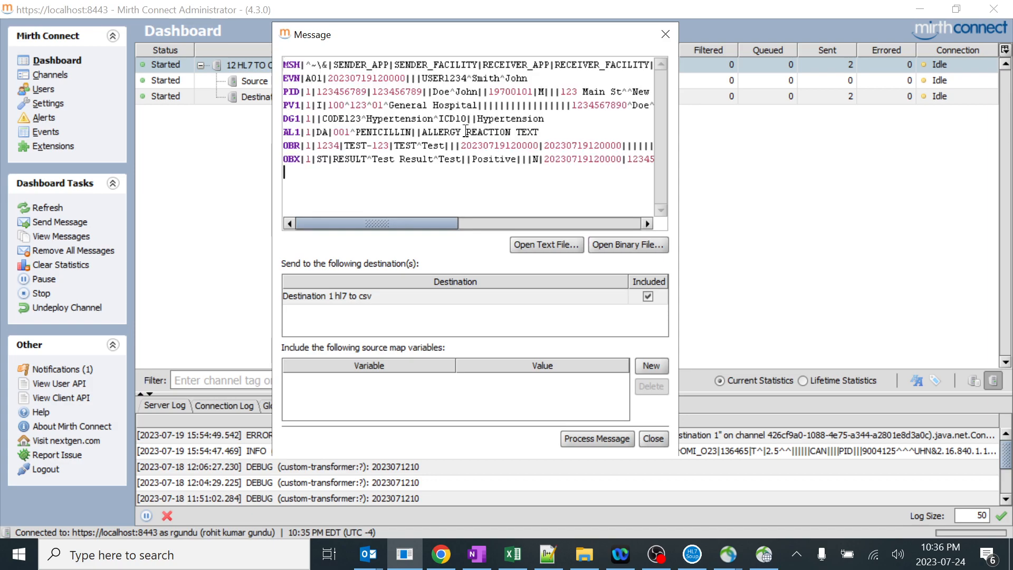
- Process the pasted HL7 message through the hl7 to csv destination and refresh the dashboard statistics
left_click(588, 438)
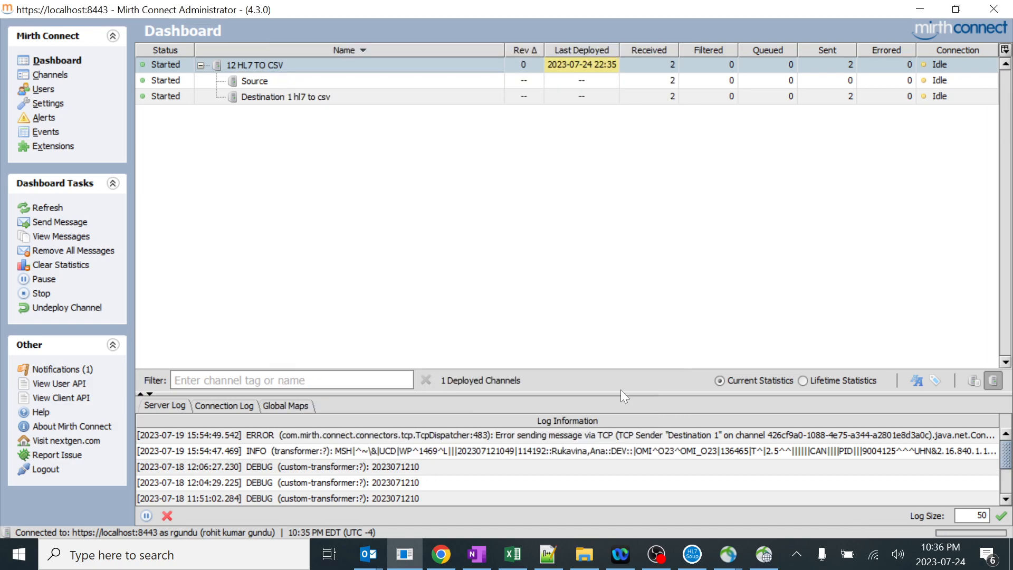
right_click(506, 145)
left_click(532, 152)
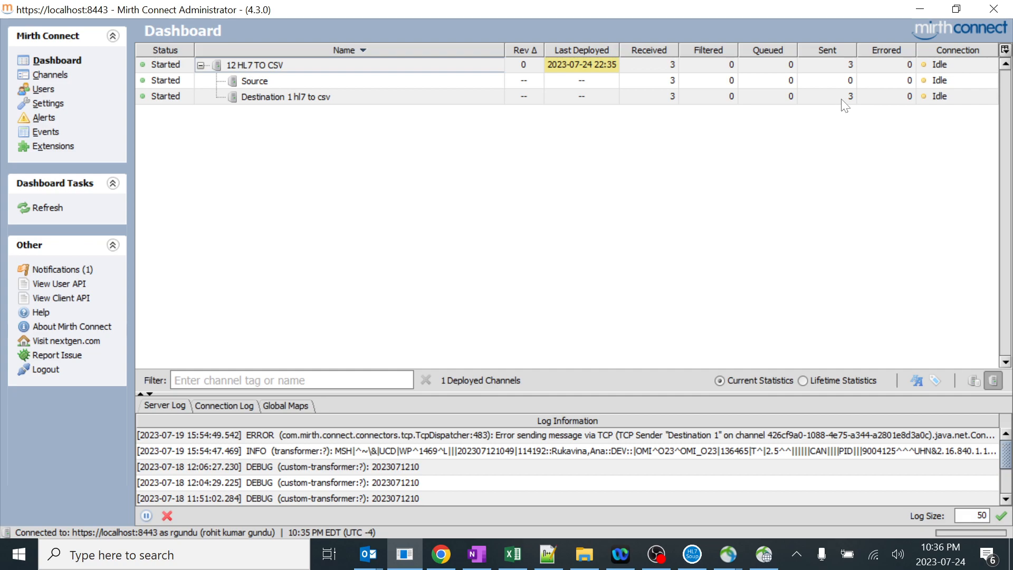
- Open 1690252568033.dat.csv from the Write folder in Excel, widen column B, and check the PatientID value
left_click(584, 554)
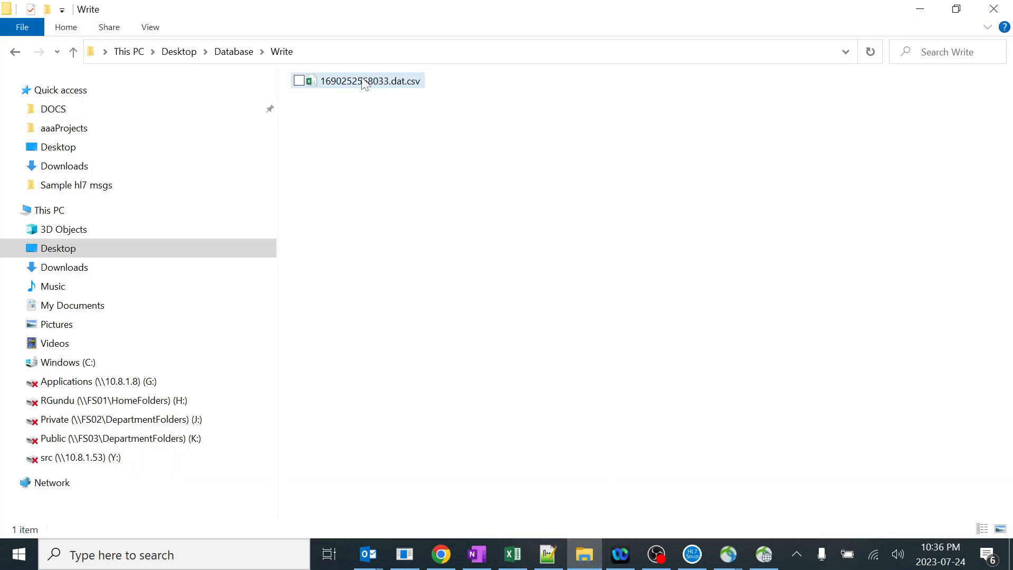
left_click(348, 80)
right_click(362, 79)
left_click(276, 91)
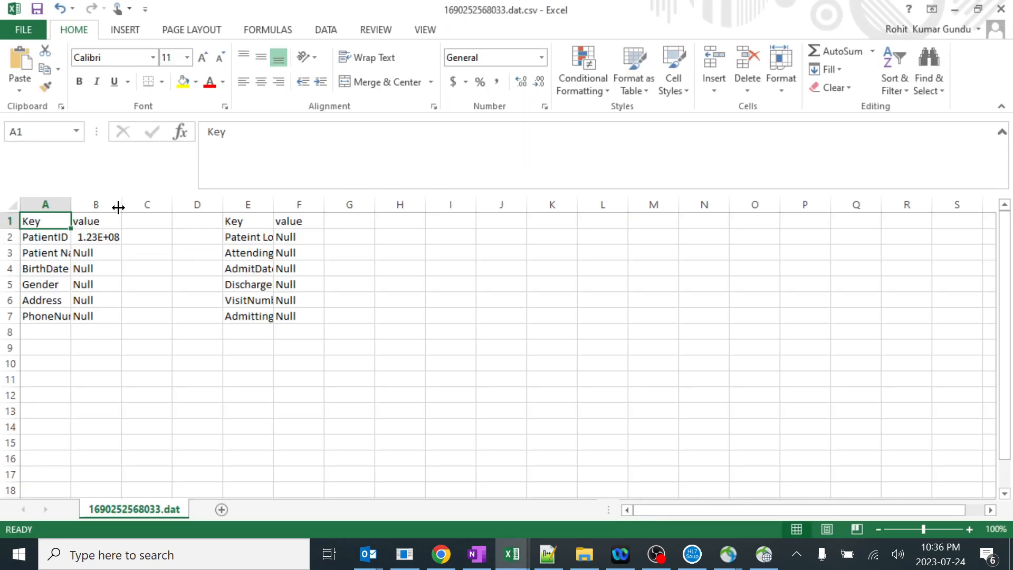
left_click_drag(118, 207, 200, 206)
left_click(141, 238)
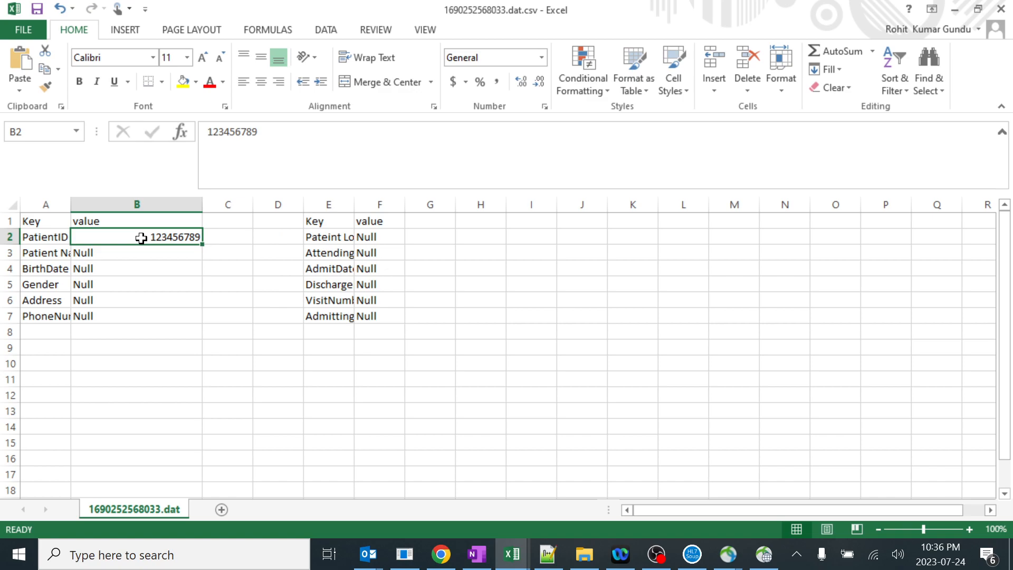
- Show the Write folder's full path in File Explorer, return to the output workbook, and widen column A to read the keys
left_click(584, 554)
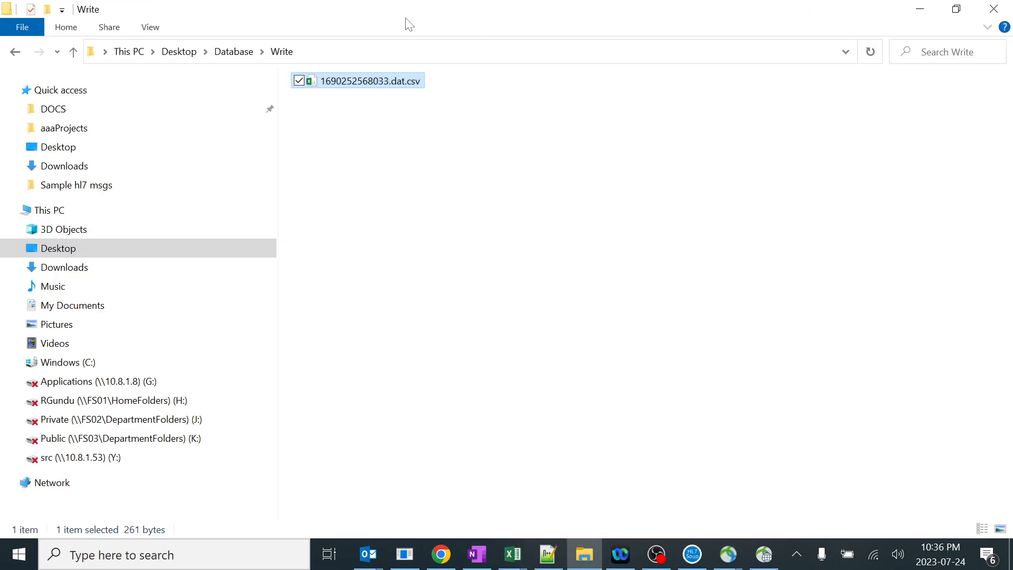
left_click(414, 53)
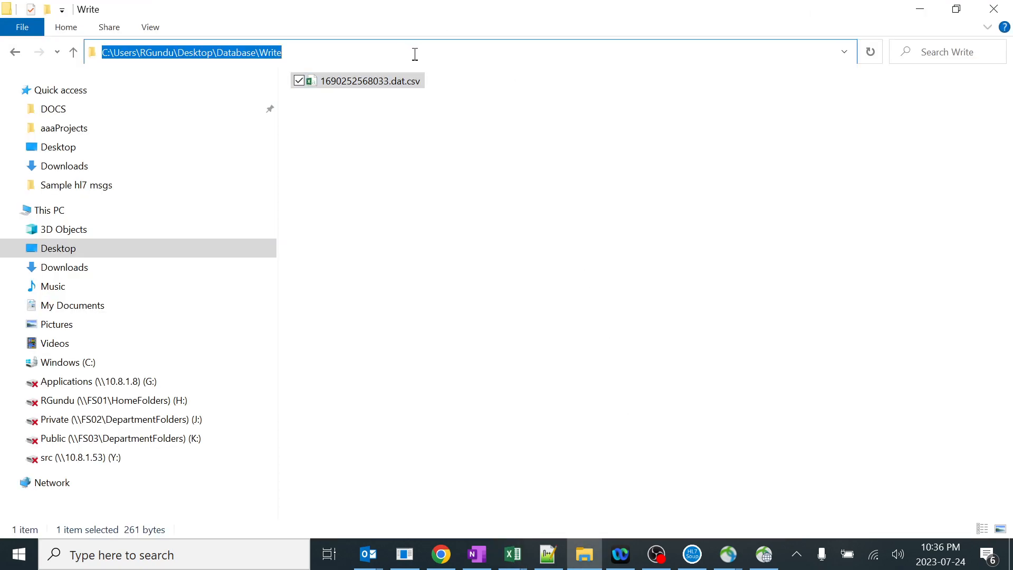
left_click(920, 9)
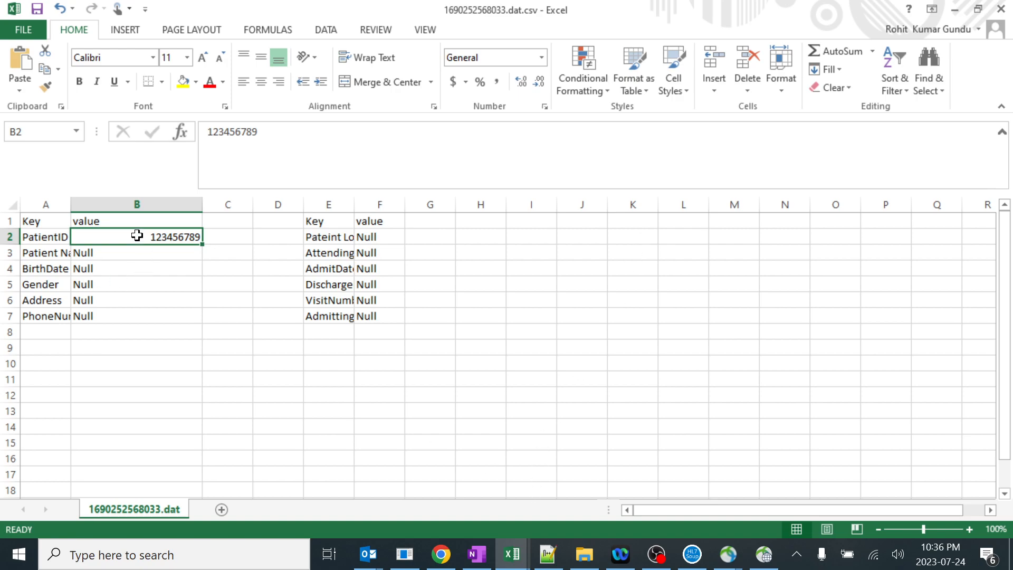
left_click_drag(73, 206, 138, 207)
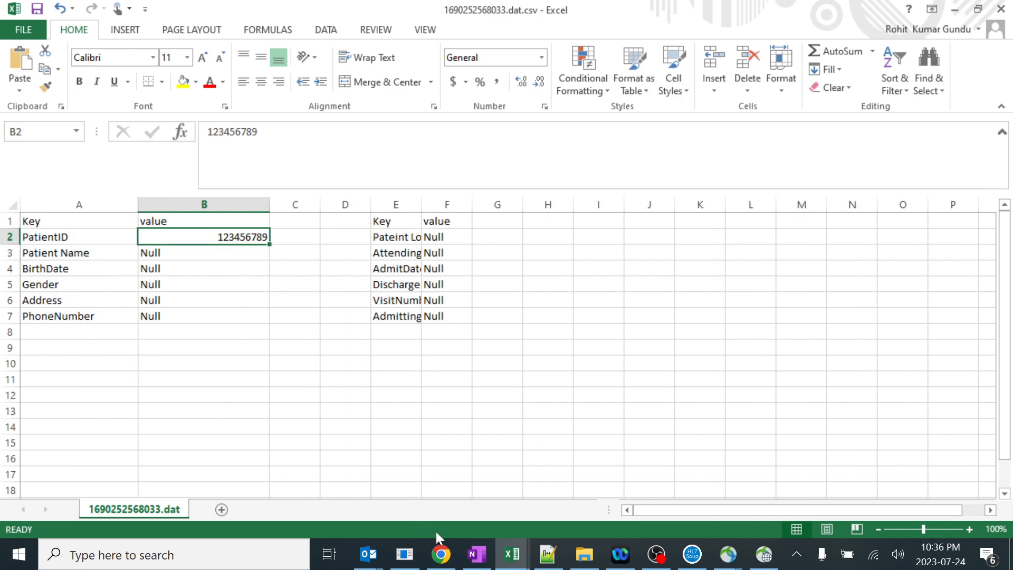
left_click(346, 442)
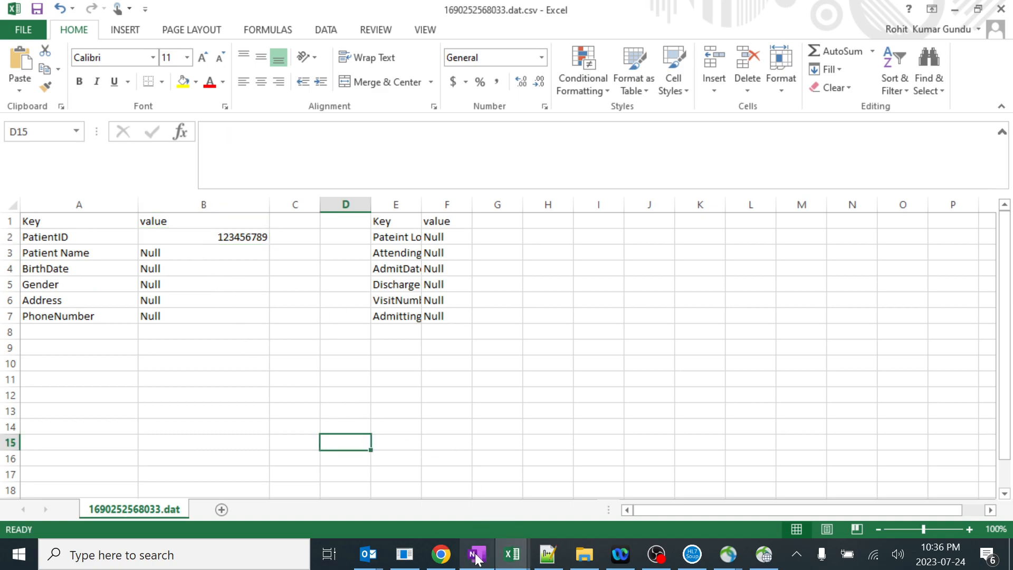
- Review the message's patient name fields in HL7 Soup, and open the destination transformer of channel 12 HL7 TO CSV in Mirth Connect
left_click(692, 554)
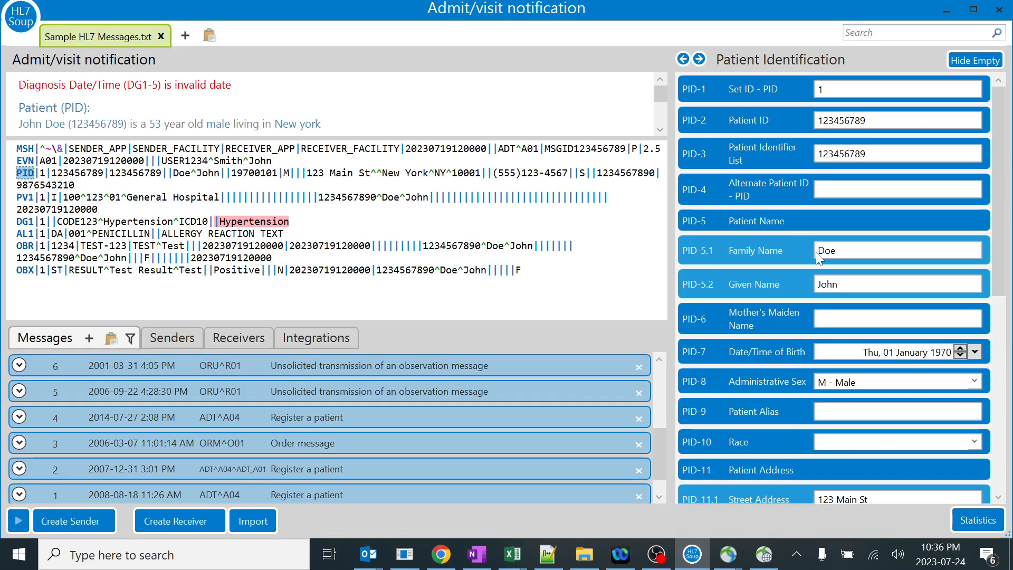
key("alt+Tab")
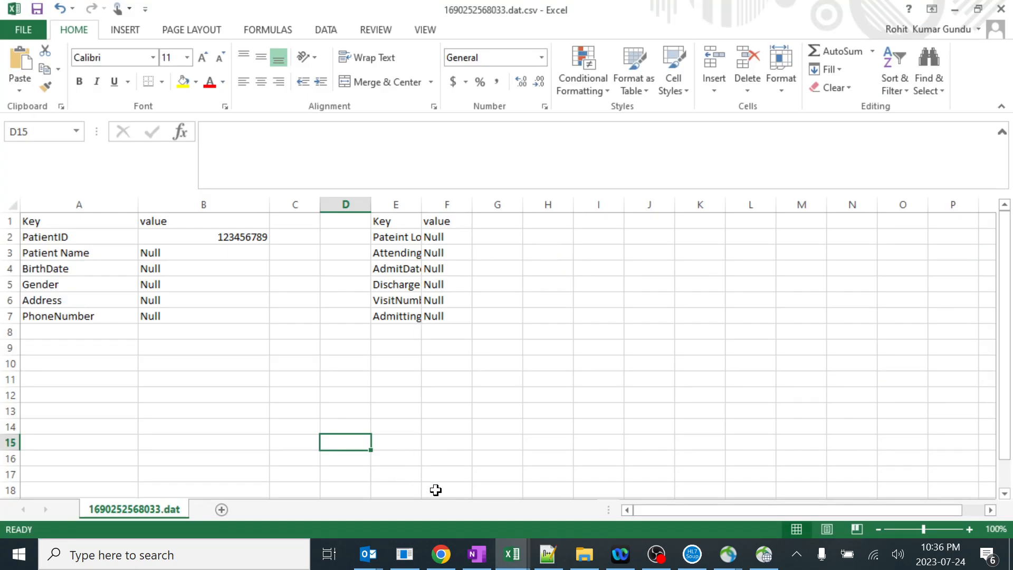
left_click(404, 554)
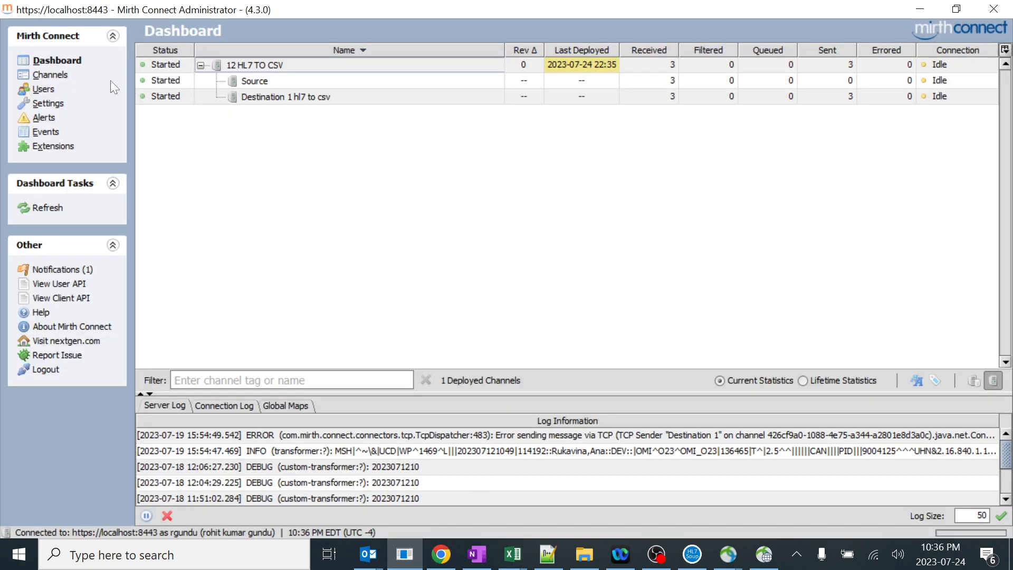
left_click(68, 76)
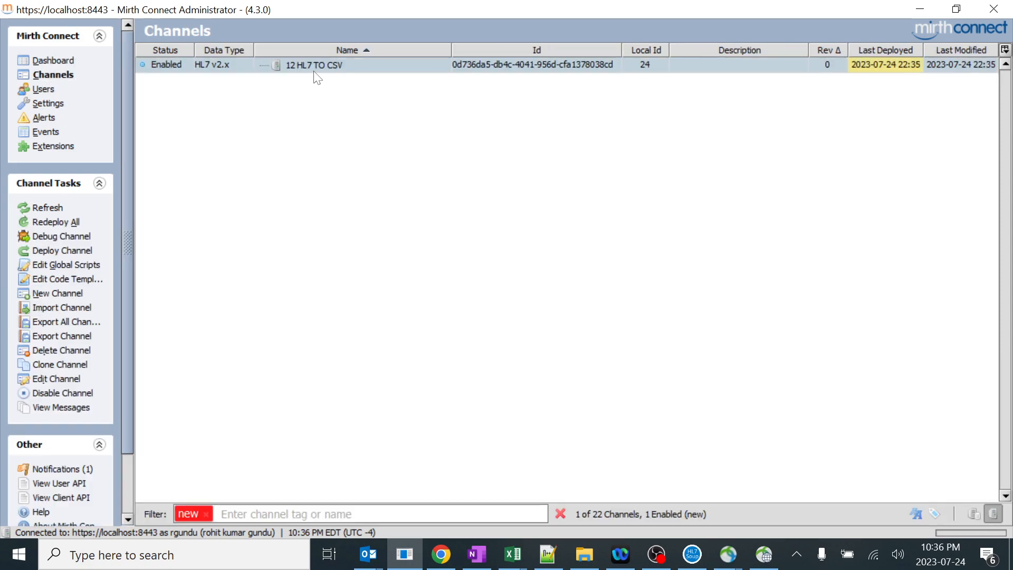
double_click(315, 70)
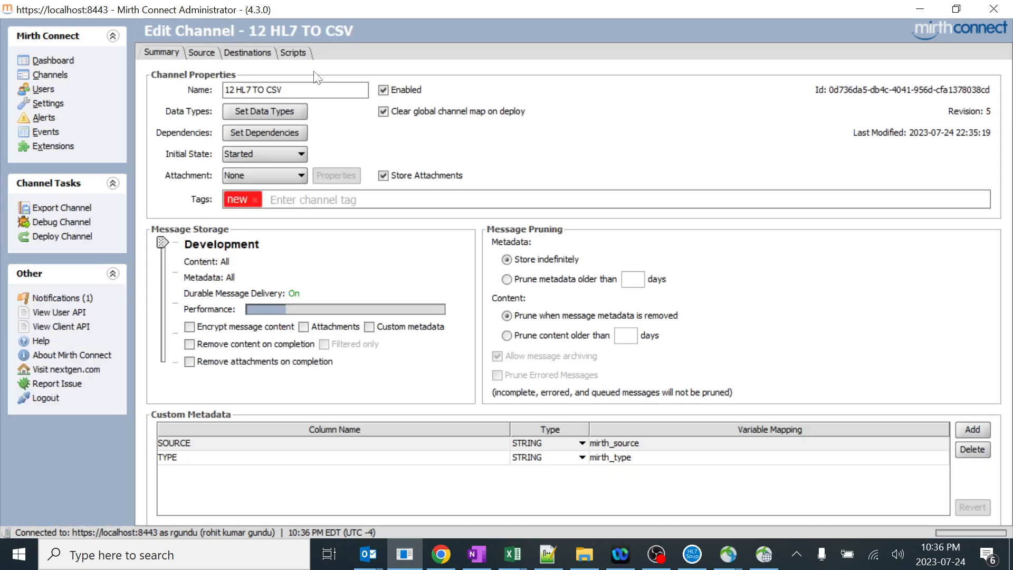
left_click(245, 52)
left_click(85, 293)
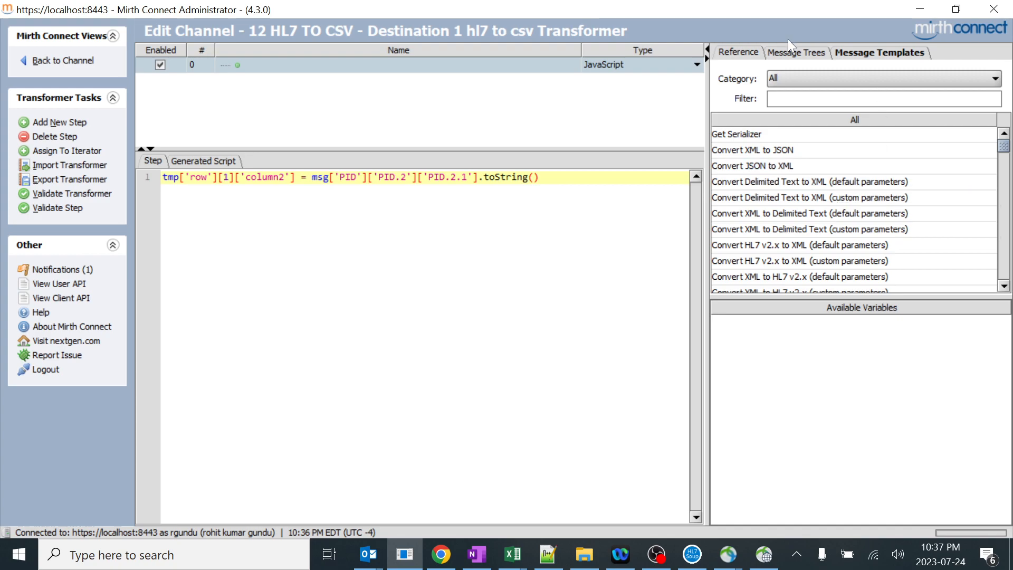
- Show the transformer's message trees and examine column1 and column2 of the outbound template's second row against the spreadsheet
left_click(795, 52)
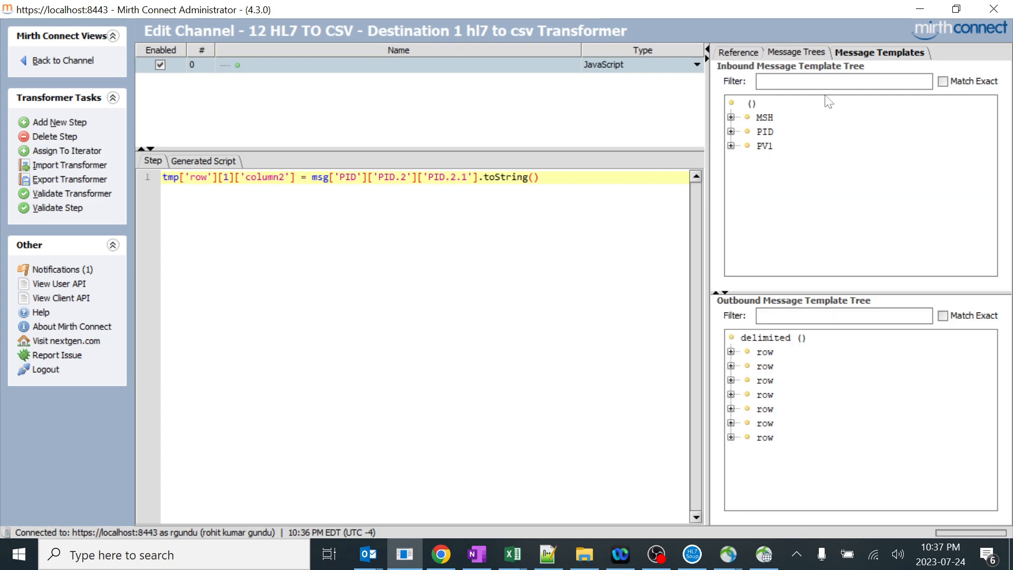
left_click(731, 366)
key("alt+Tab")
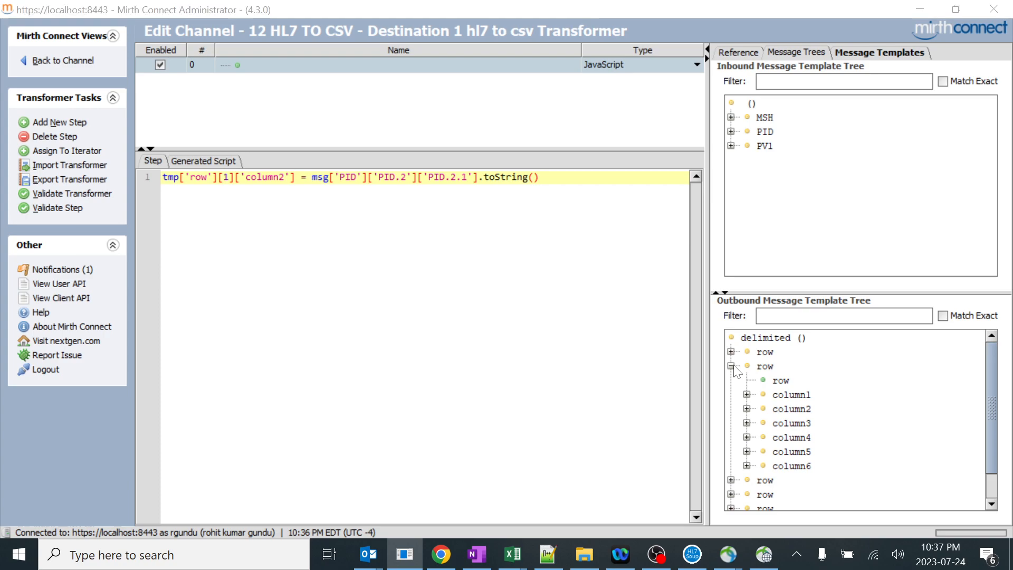
left_click(97, 253)
key("alt+Tab")
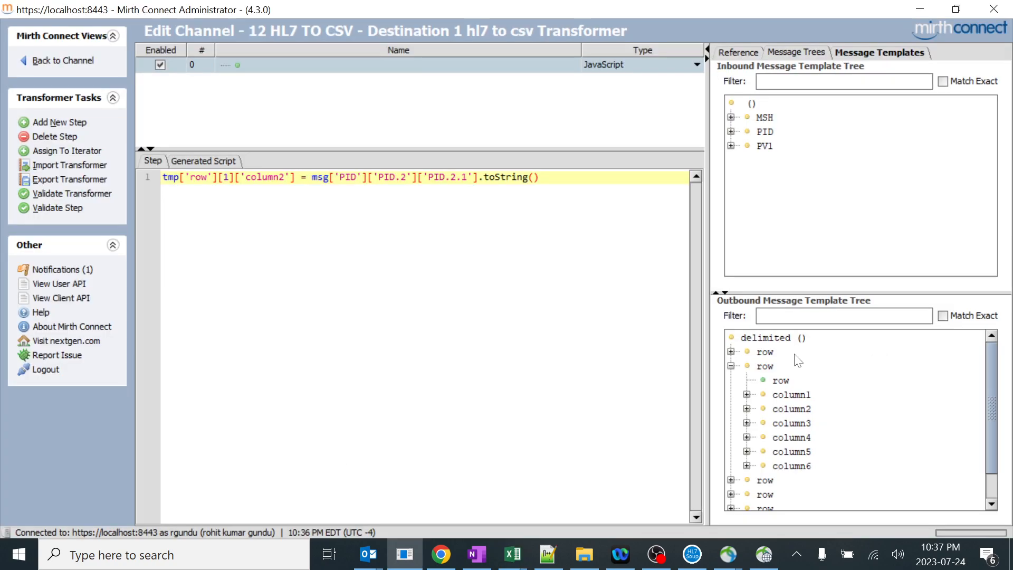
left_click(747, 409)
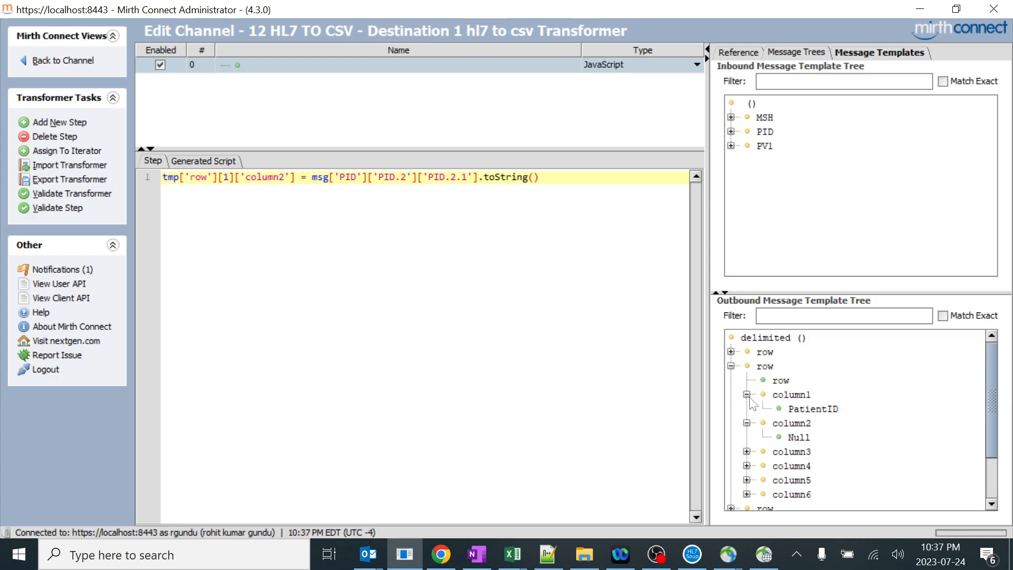
left_click(730, 366)
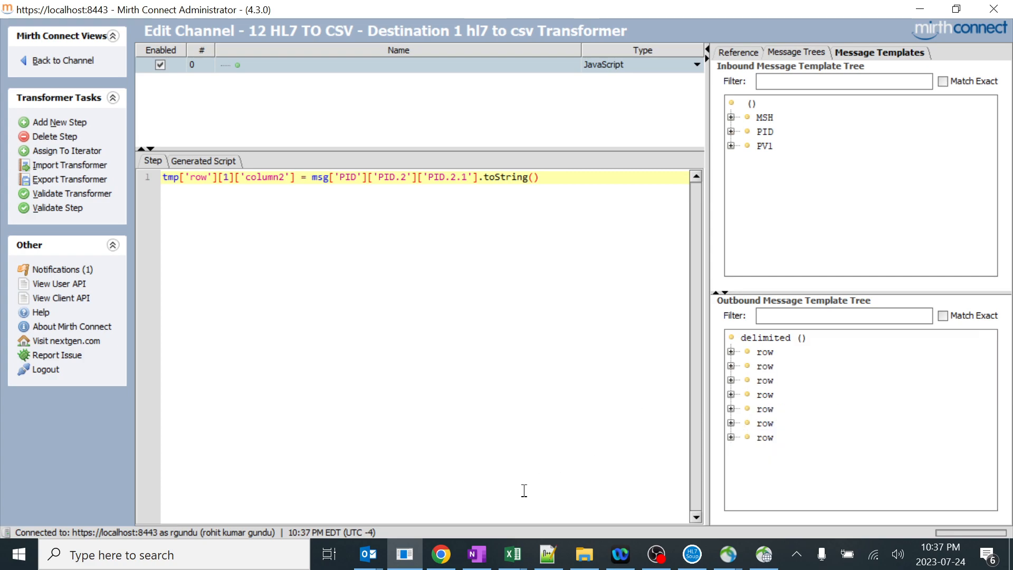
- Locate the Patient Name key in HL7 to CSV.csv in Excel, and return to the transformer
mouse_move(512, 554)
left_click(432, 482)
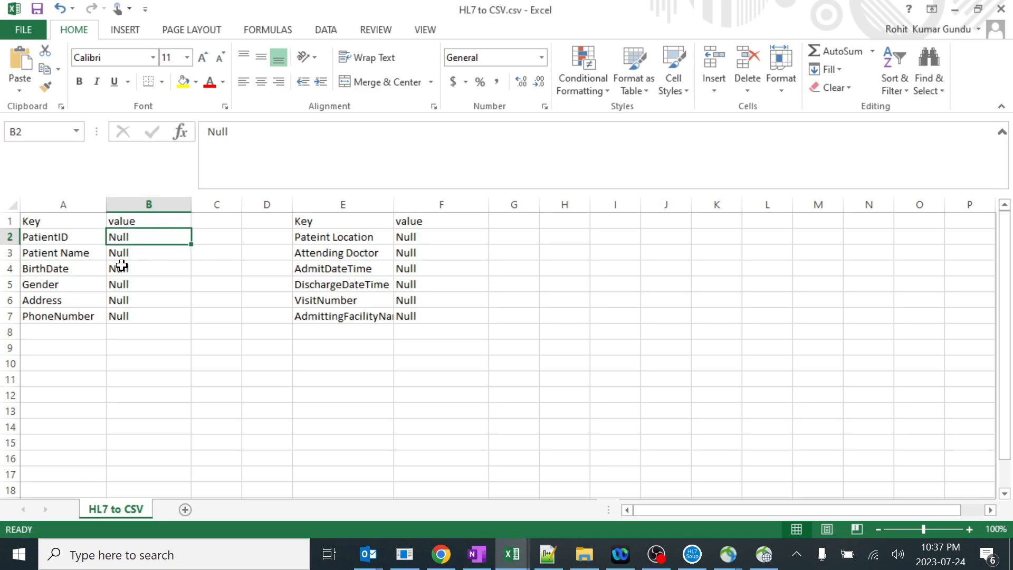
left_click(81, 256)
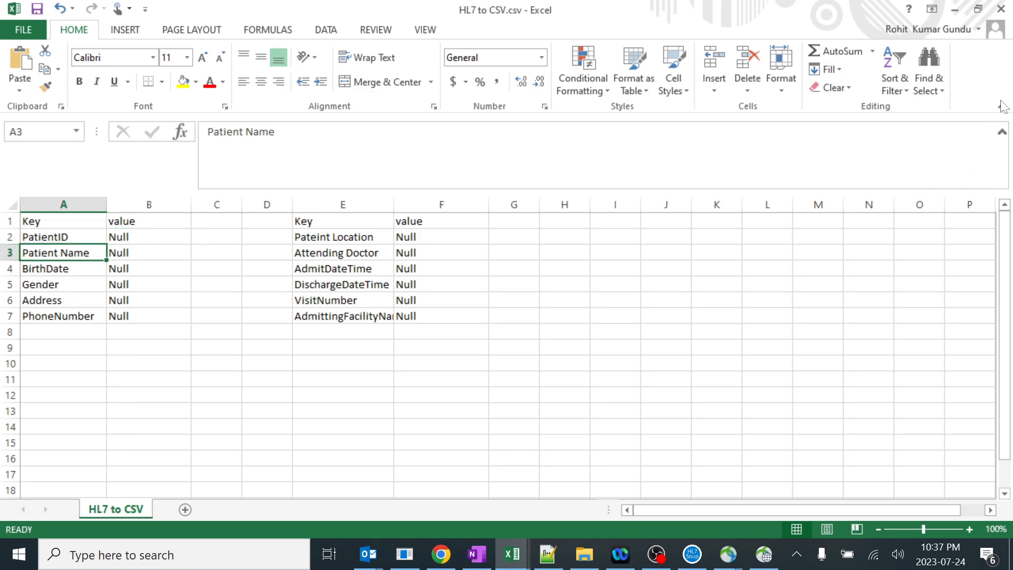
left_click(956, 9)
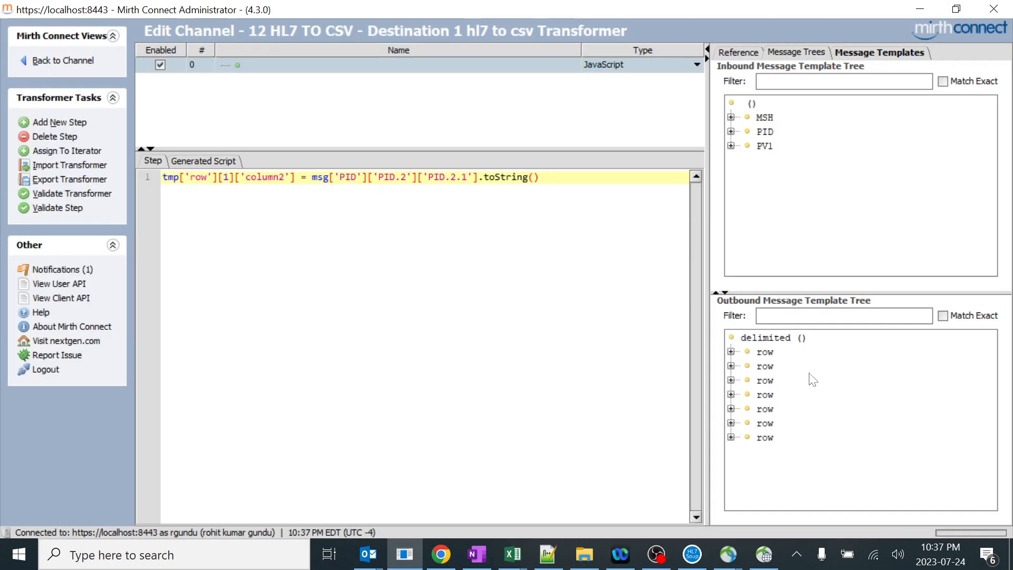
- Insert column2 of the outbound template's Patient Name row, tmp['row'][2]['column2'], into the script on its own line after a blank line
left_click(730, 380)
left_click(763, 424)
left_click(746, 409)
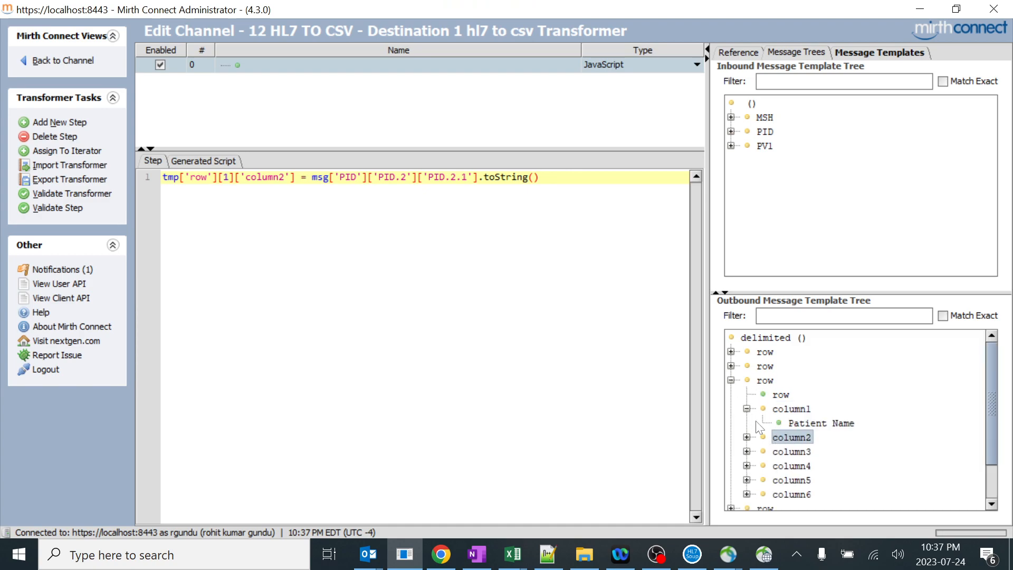
left_click(746, 437)
left_click_drag(799, 451, 393, 287)
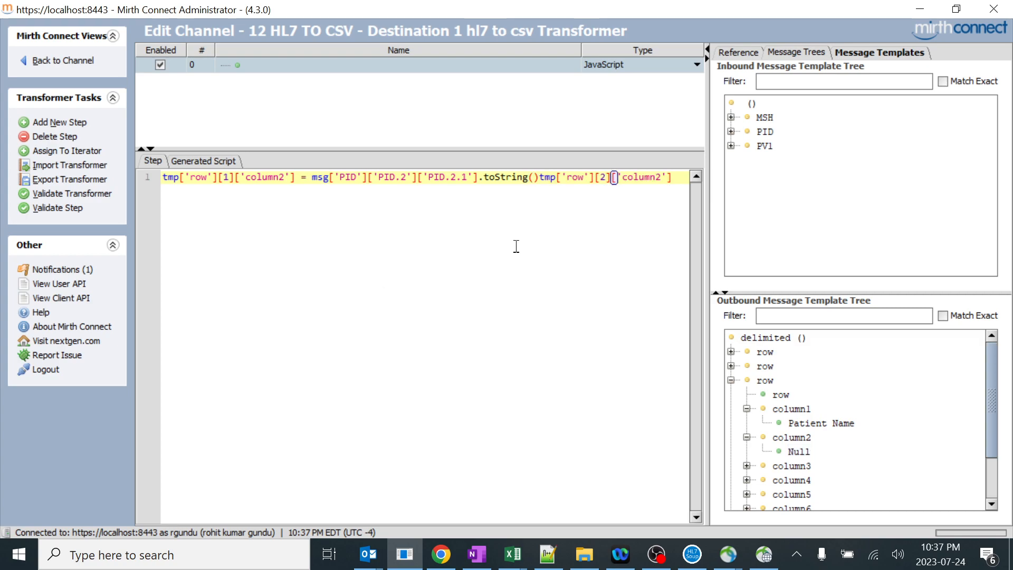
left_click(540, 179)
key("Return")
key("Return")
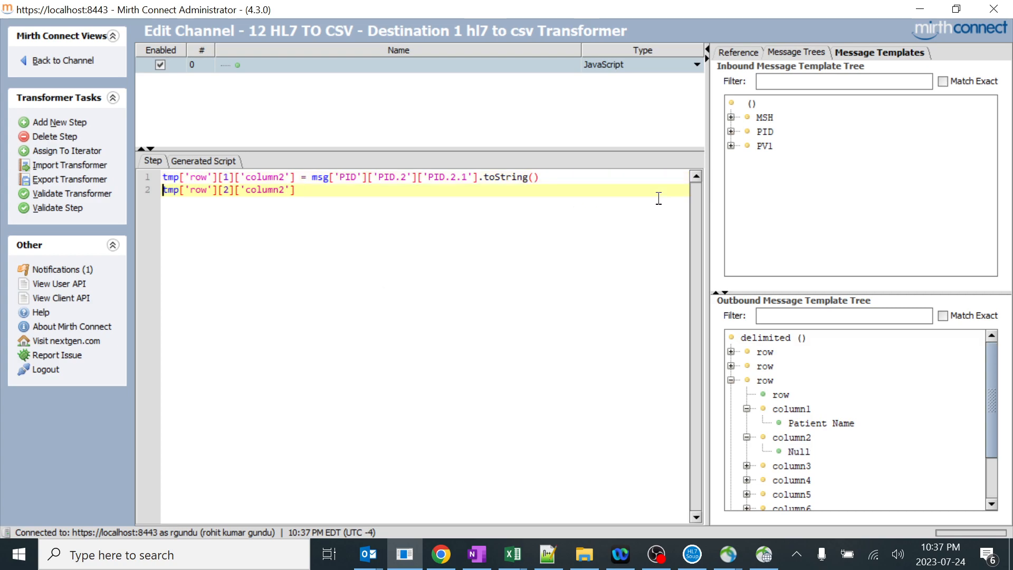
- Assign msg['PID']['PID.5']['PID.5.1'].toString() from the inbound tree to tmp['row'][2]['column2'], and add two new lines below
left_click(730, 131)
left_click(746, 189)
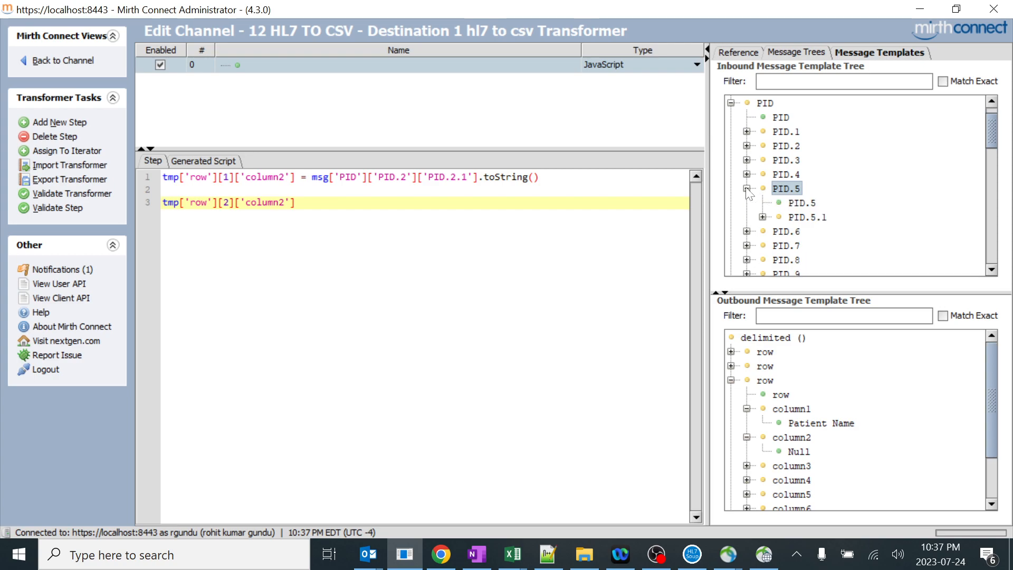
left_click(760, 216)
left_click_drag(815, 232, 369, 213)
left_click(298, 203)
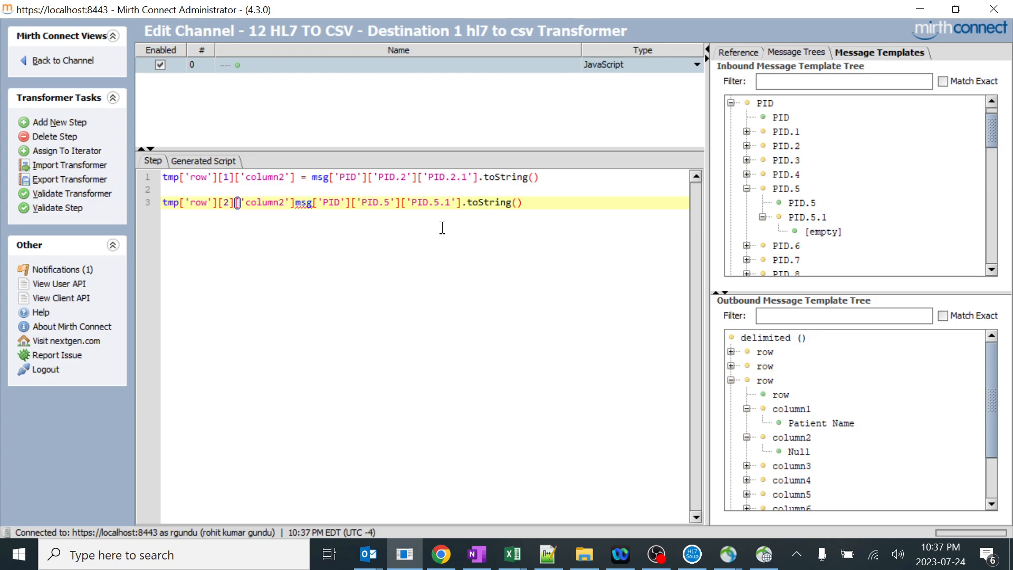
type("=")
left_click(576, 205)
key("Return")
key("Return")
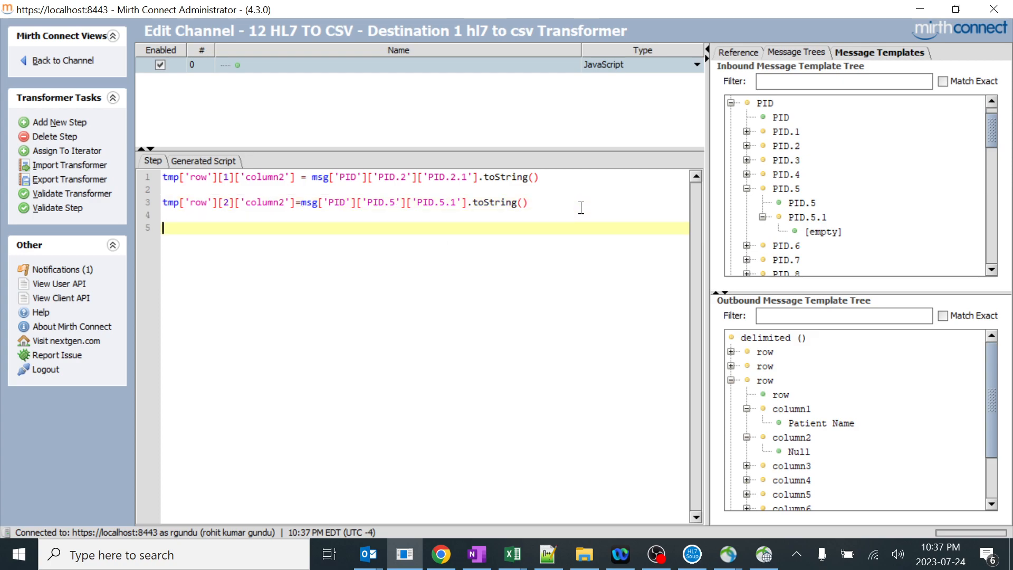
- Close 1690252568033.dat.csv in Excel without saving its changes, and bring up HL7 to CSV.csv
left_click(506, 548)
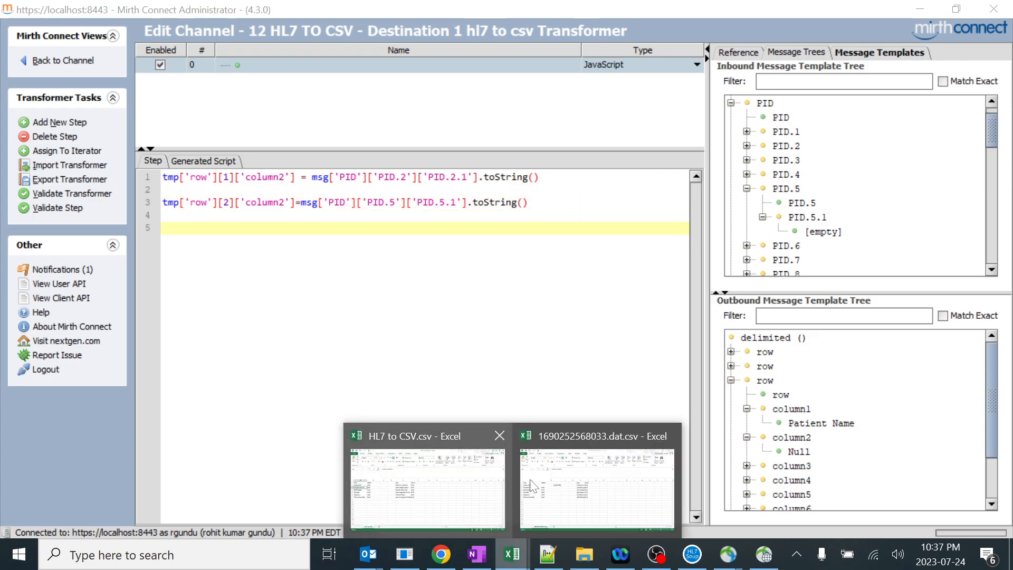
left_click(668, 435)
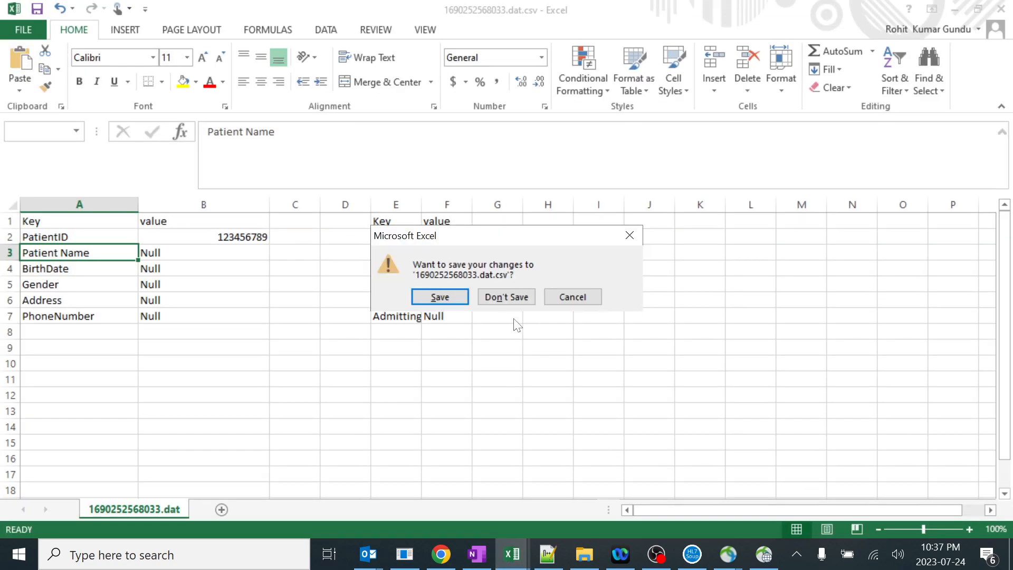
left_click(508, 297)
left_click(511, 556)
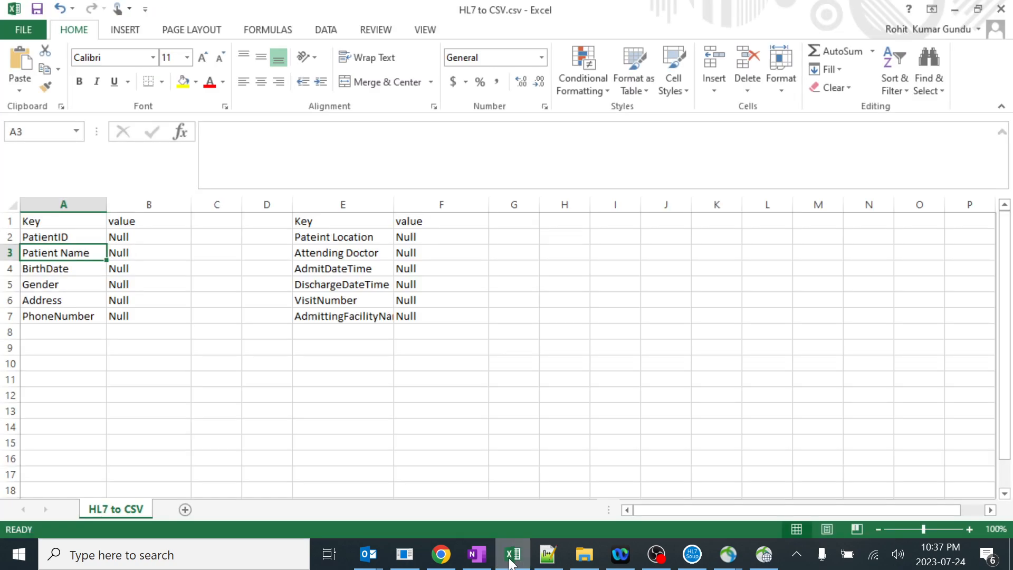
- Look up the patient's Date/Time of Birth field in HL7 Soup's PID segment, and return to the Mirth Connect transformer
key("alt+Tab")
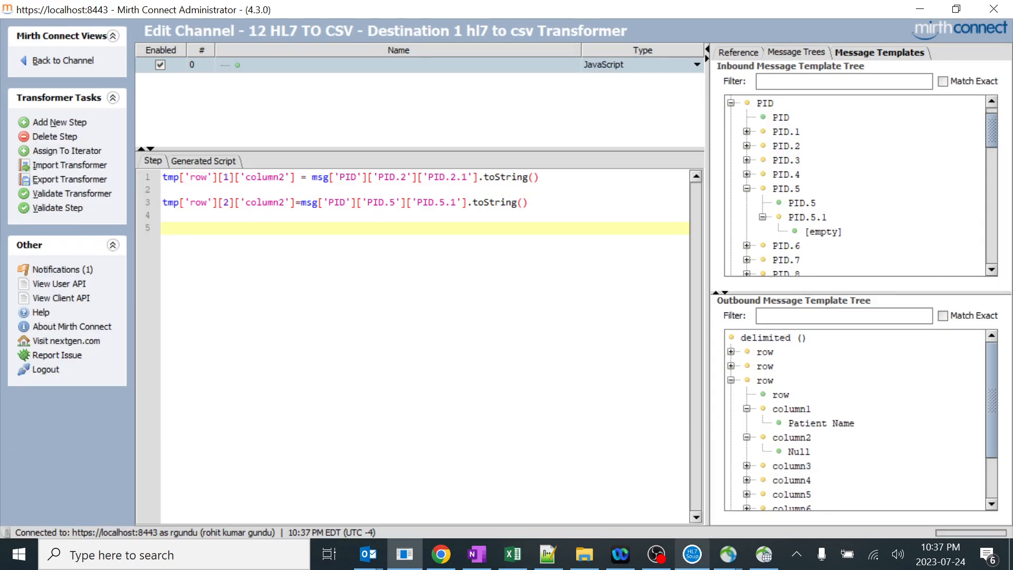
key("alt+Tab")
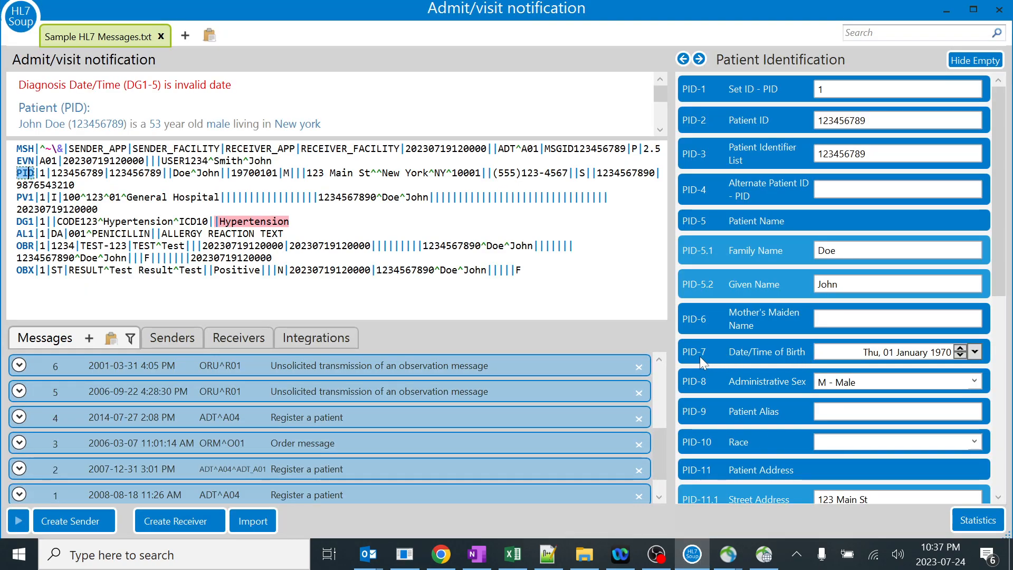
left_click(946, 10)
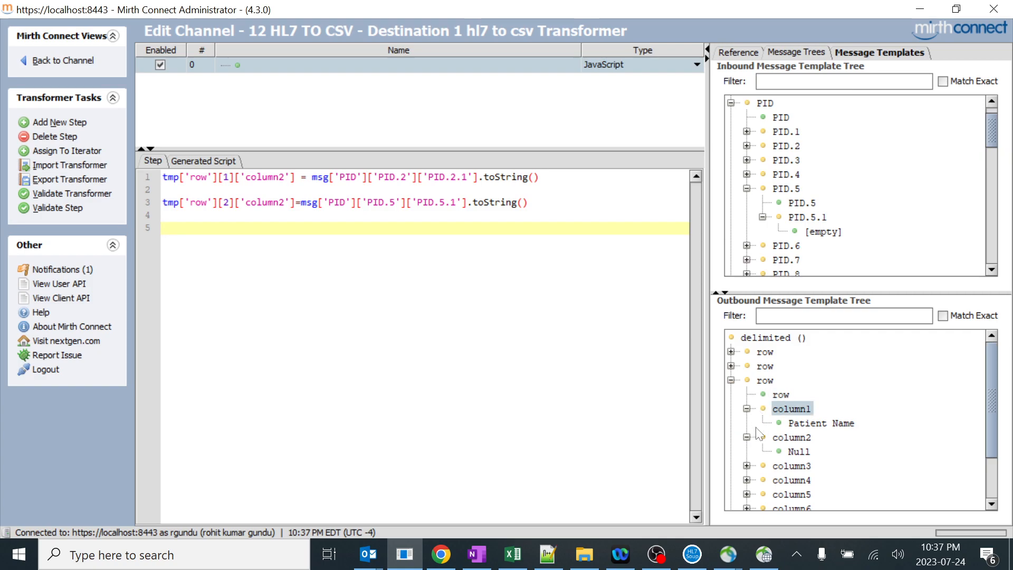
- Insert column2 of the outbound template's BirthDate row into script line 5 as tmp['row'][3]['column2'] =
left_click(731, 380)
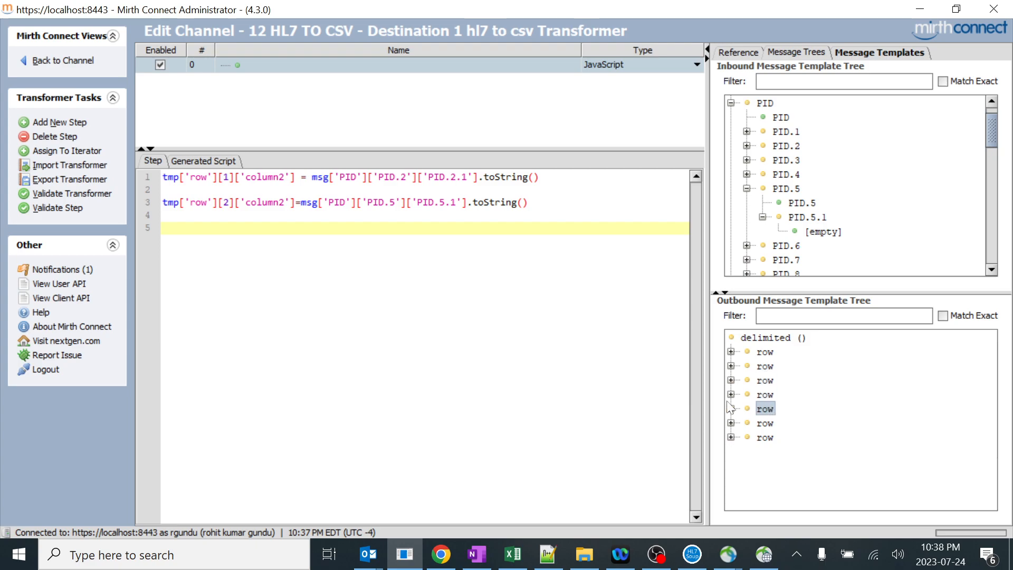
left_click(730, 394)
left_click(747, 437)
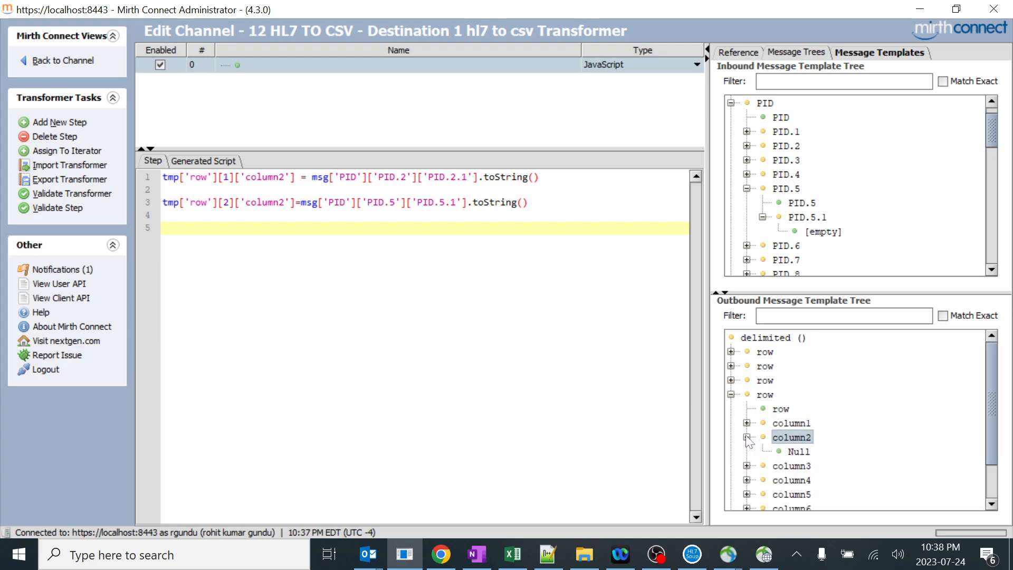
left_click(746, 423)
left_click(800, 436)
left_click_drag(793, 466, 202, 247)
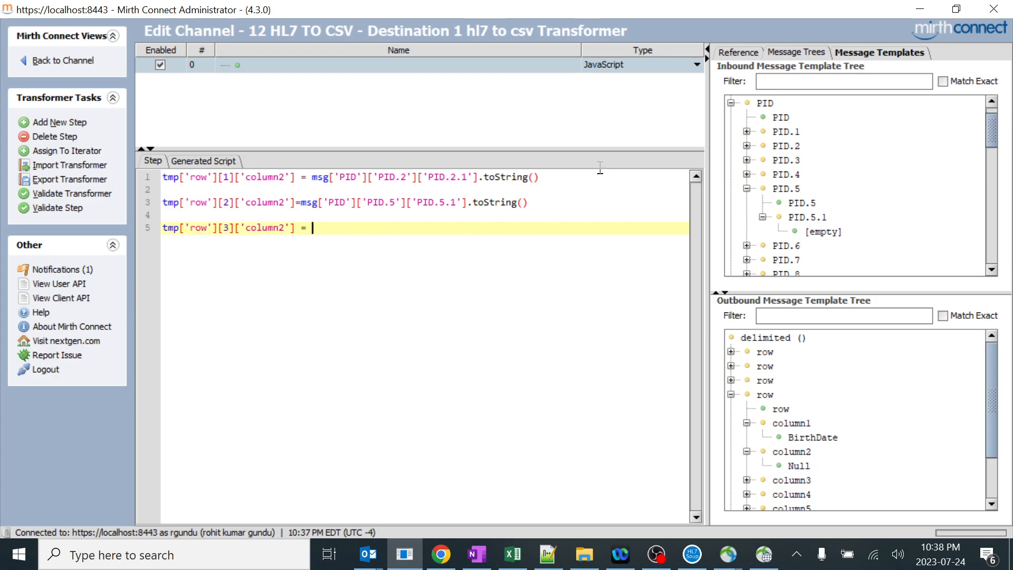
- Assign msg['PID']['PID.7']['PID.7.1'].toString() from the inbound tree to tmp['row'][3]['column2'], and add two new lines below
left_click(750, 259)
left_click(746, 259)
left_click(807, 231)
left_click(762, 231)
left_click(817, 246)
left_click_drag(817, 246, 438, 233)
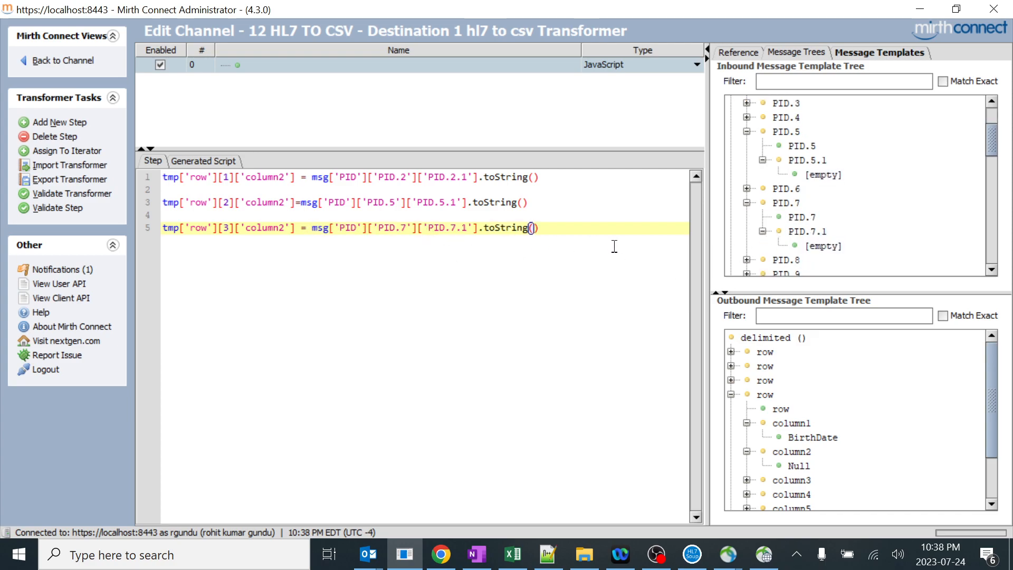
left_click(560, 227)
key("Return")
key("Return")
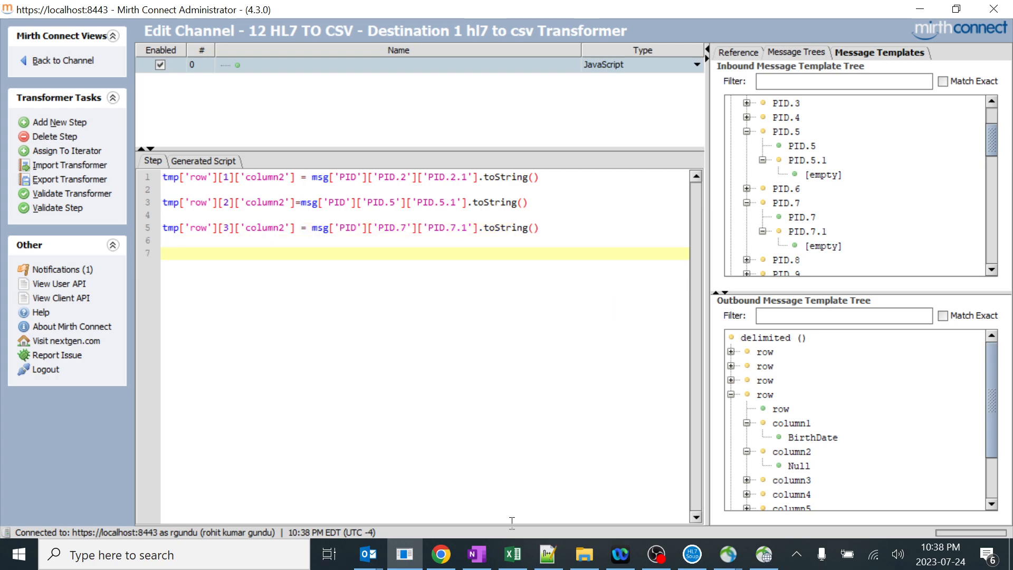
- Check the Gender through PhoneNumber keys in HL7 to CSV.csv in Excel, and examine the corresponding PID fields in HL7 Soup
left_click(512, 554)
left_click(77, 287)
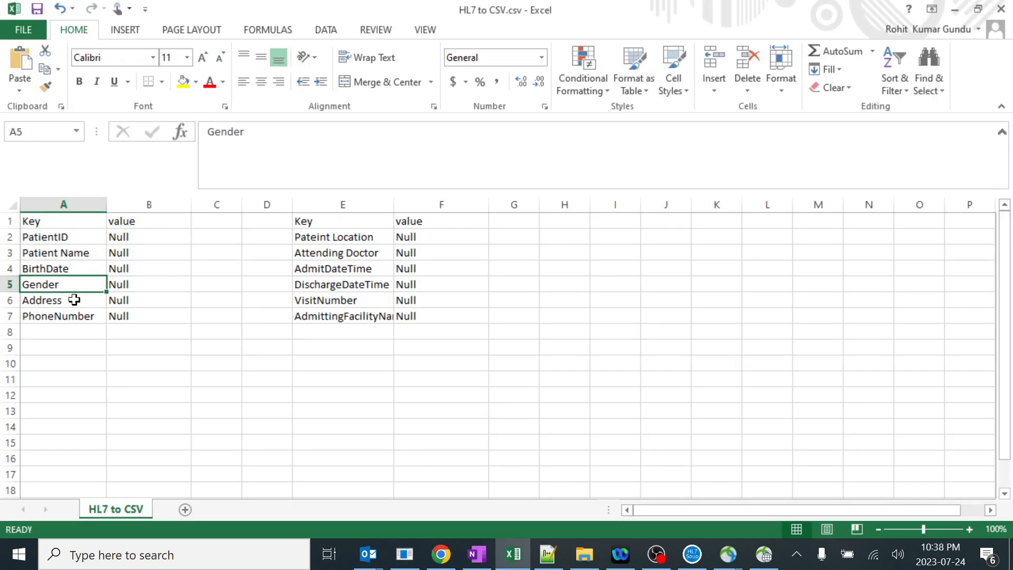
left_click(68, 316)
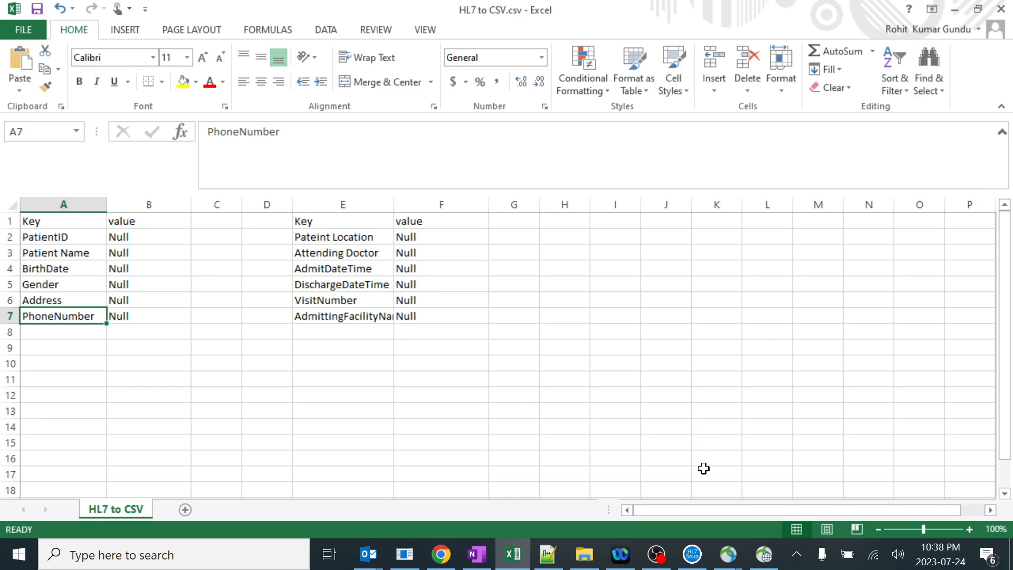
left_click(692, 554)
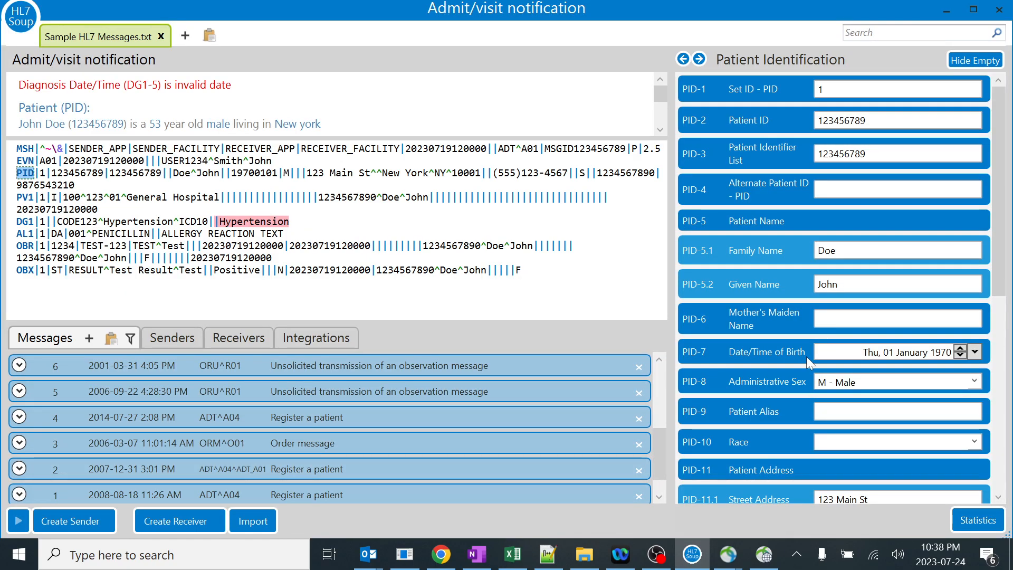
scroll(803, 347, "down", 5)
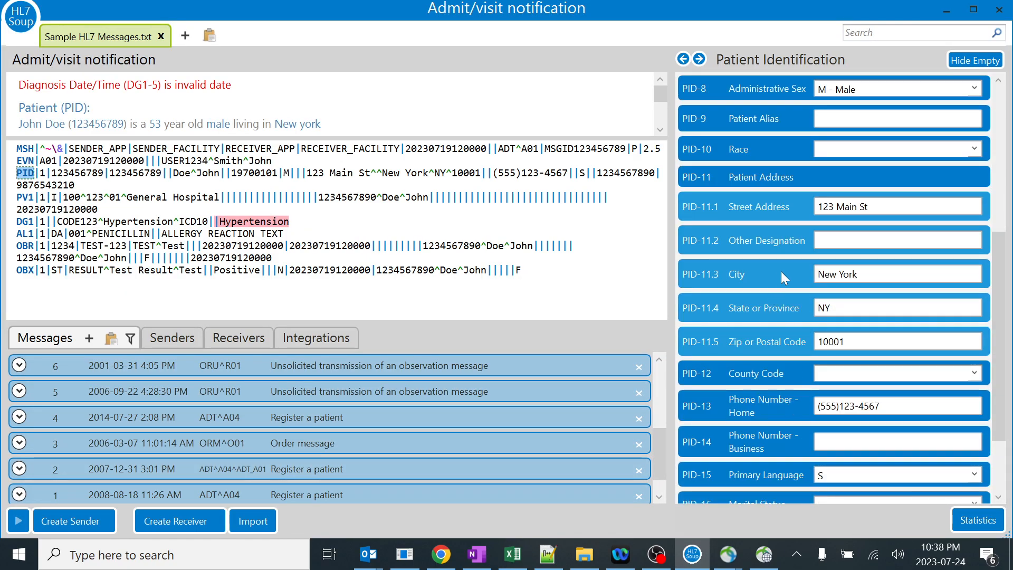
scroll(781, 268, "down", 2)
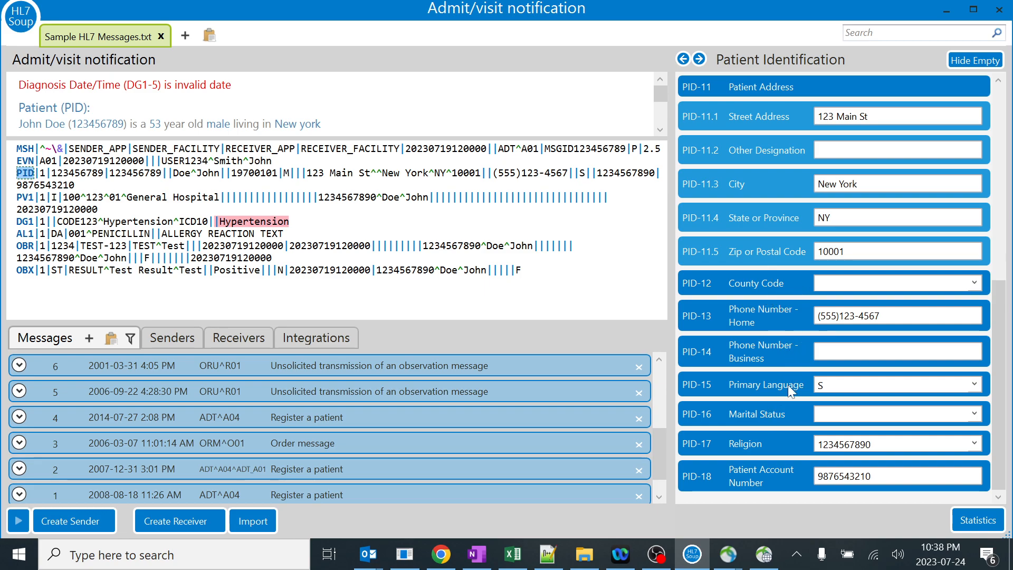
scroll(788, 420, "up", 3)
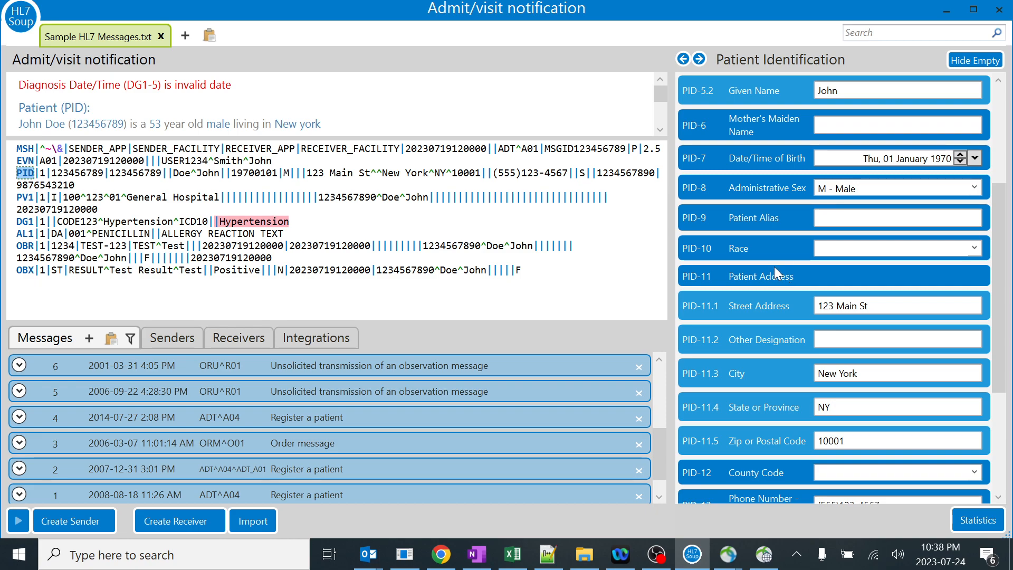
scroll(772, 308, "up", 3)
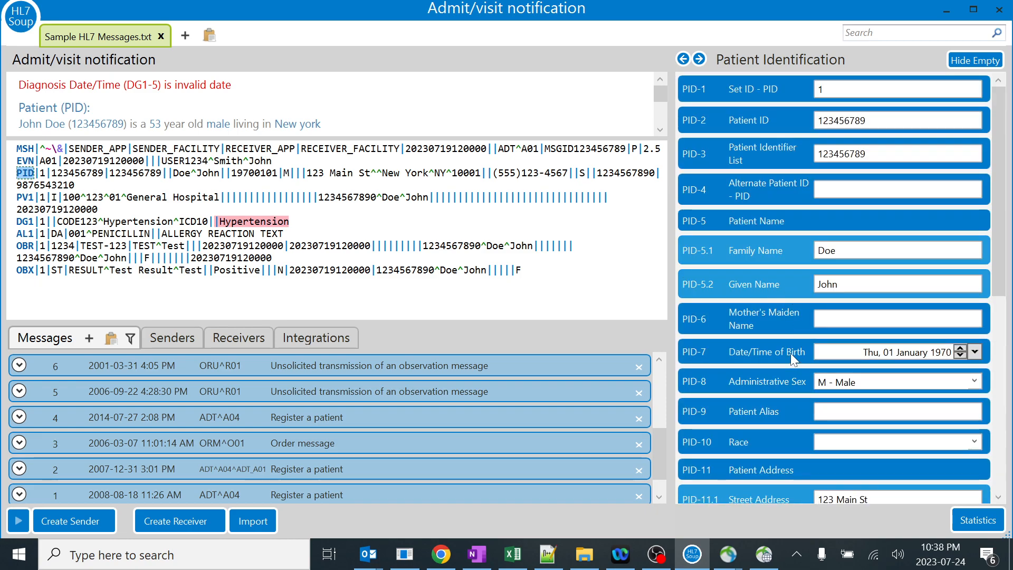
scroll(791, 352, "down", 2)
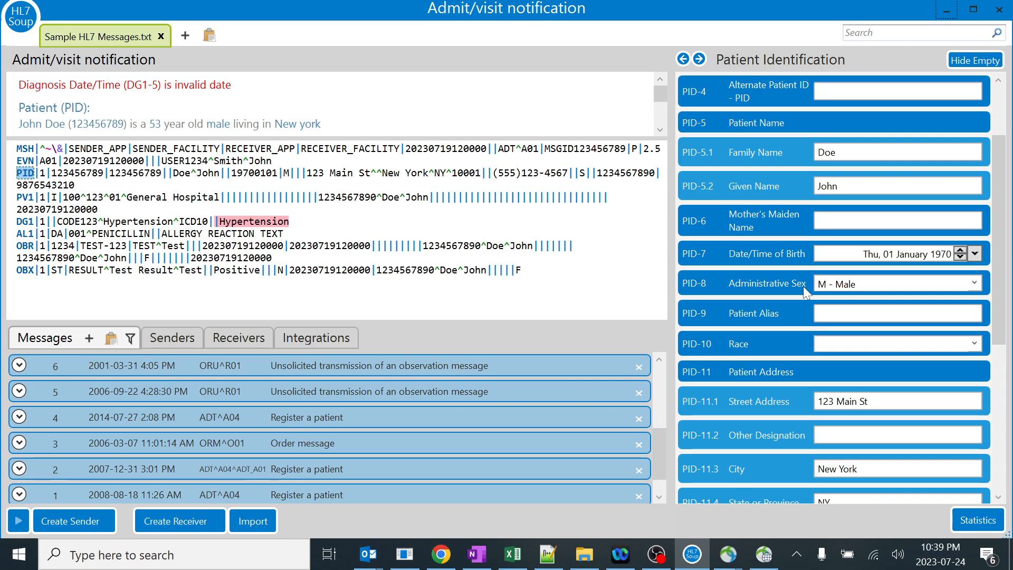
- Compare the Gender and Address keys in Excel's HL7 to CSV.csv with the Administrative Sex and Patient Address fields in HL7 Soup
left_click(512, 554)
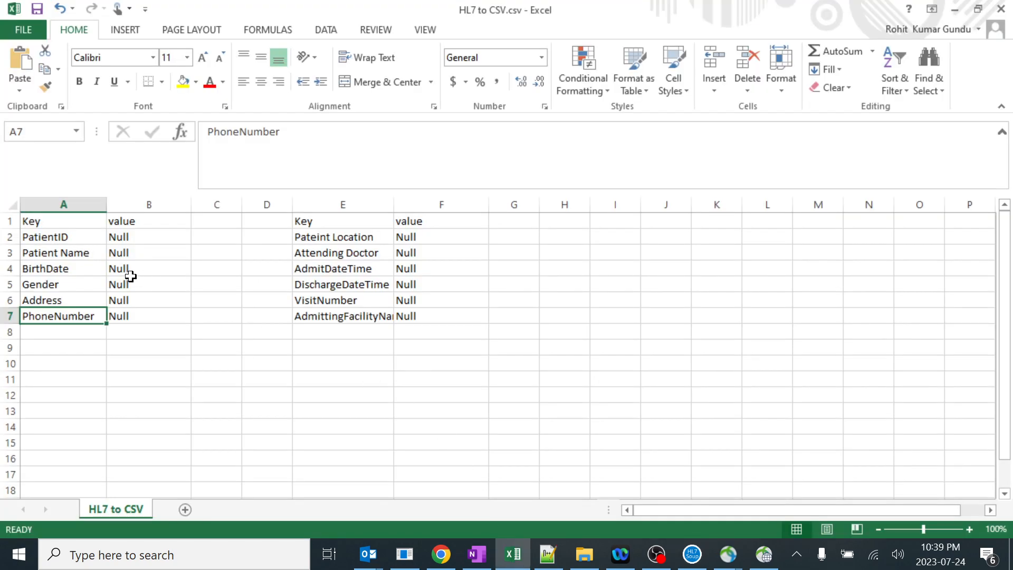
left_click(80, 288)
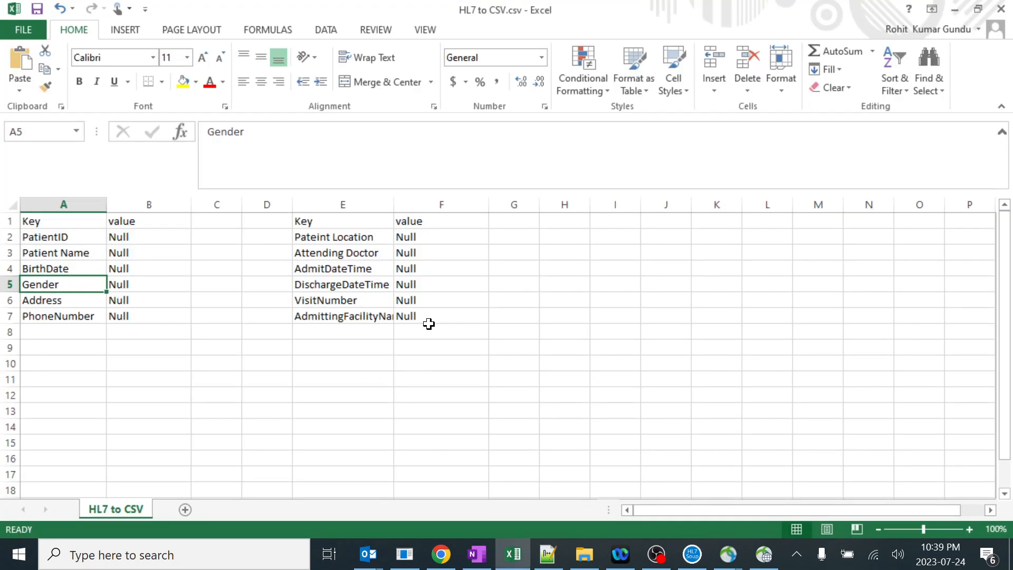
key("alt+Tab")
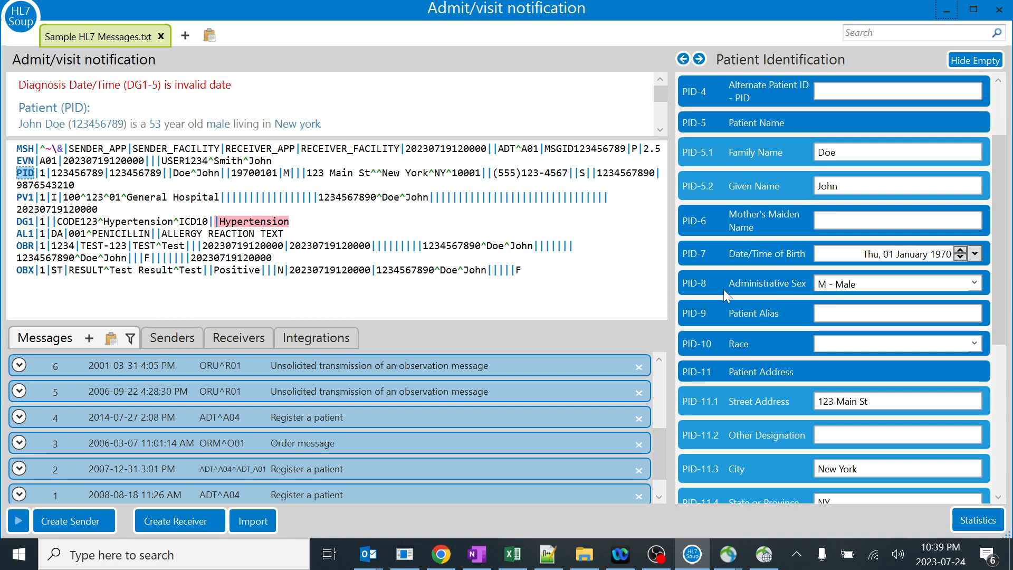
key("alt+Tab")
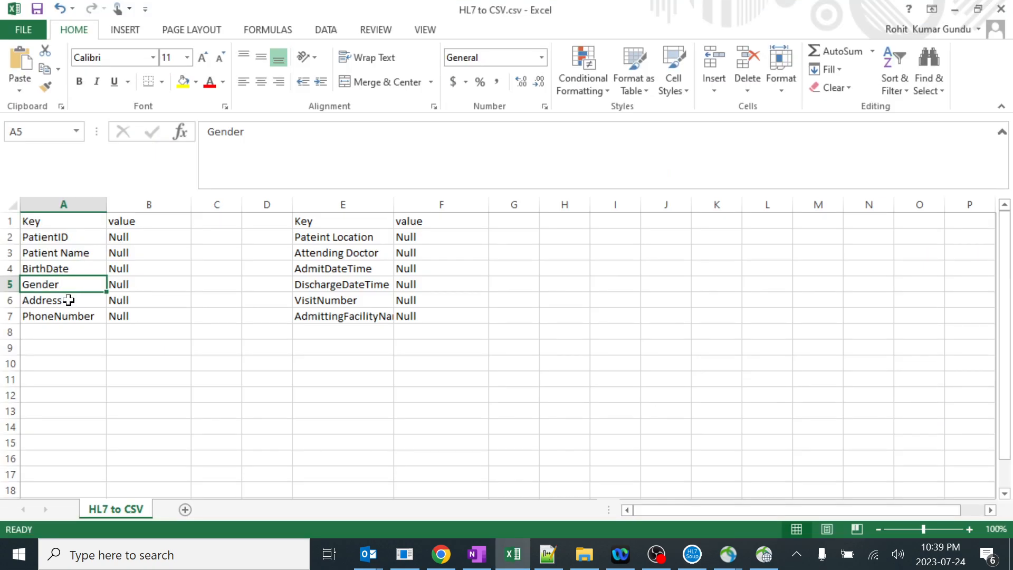
key("alt+Tab")
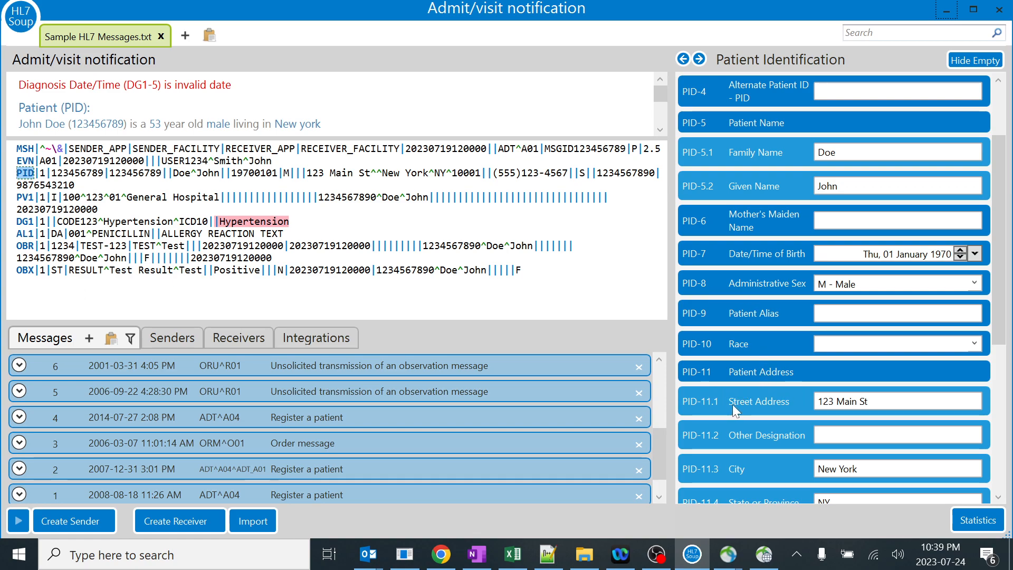
scroll(732, 404, "down", 3)
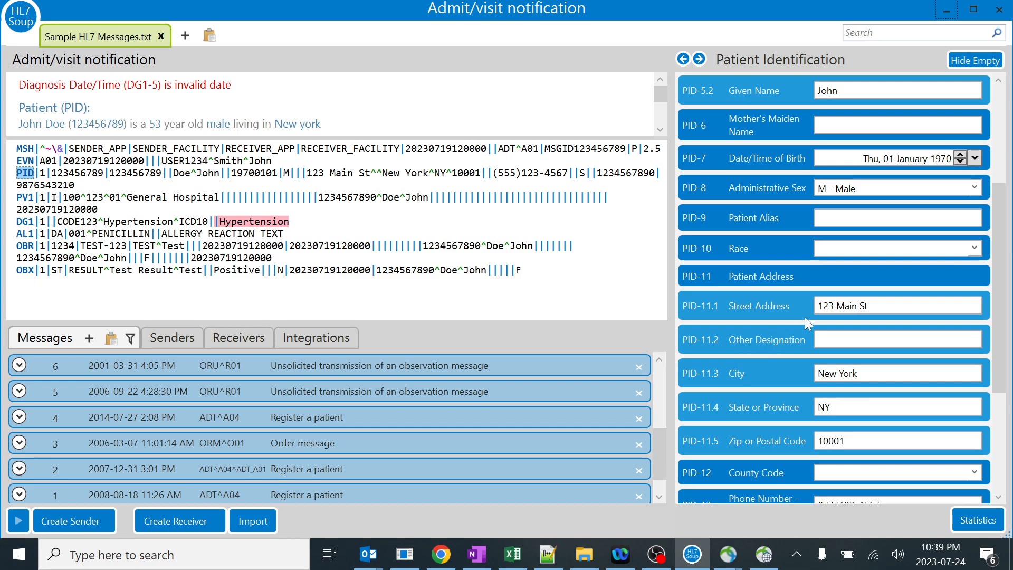
scroll(765, 447, "down", 3)
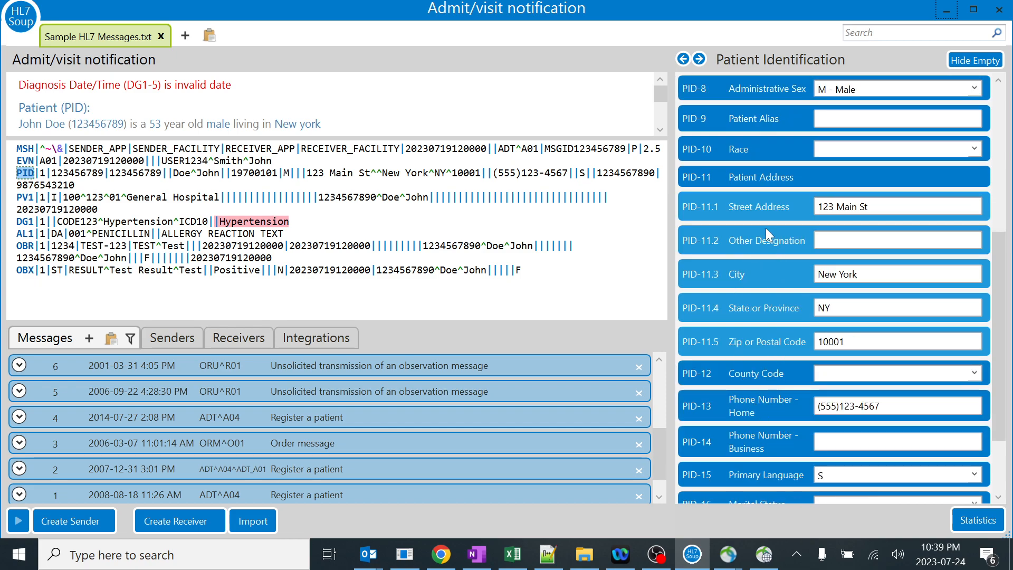
key("alt+Tab")
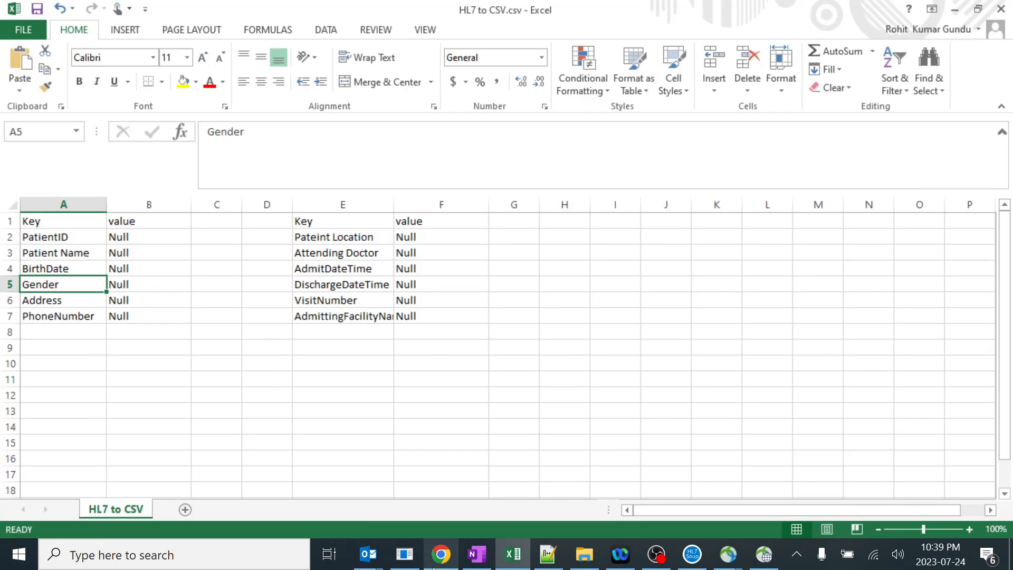
- Switch to Mirth Connect and insert the outbound Gender row's column2 reference, tmp['row'][4]['column2'], on line 7 of the transformer script
left_click(404, 554)
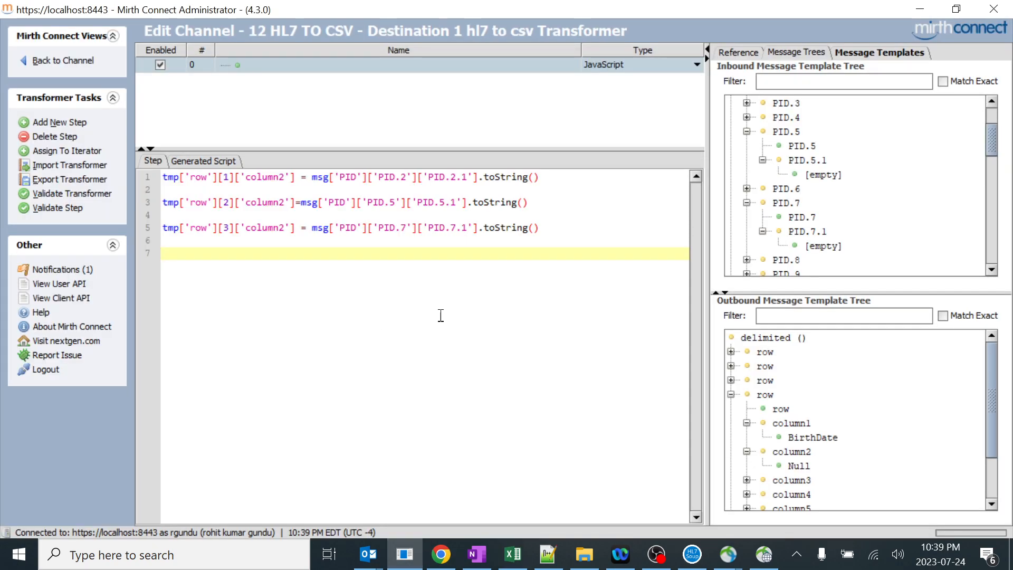
left_click(731, 395)
left_click(730, 408)
left_click(763, 434)
left_click(747, 447)
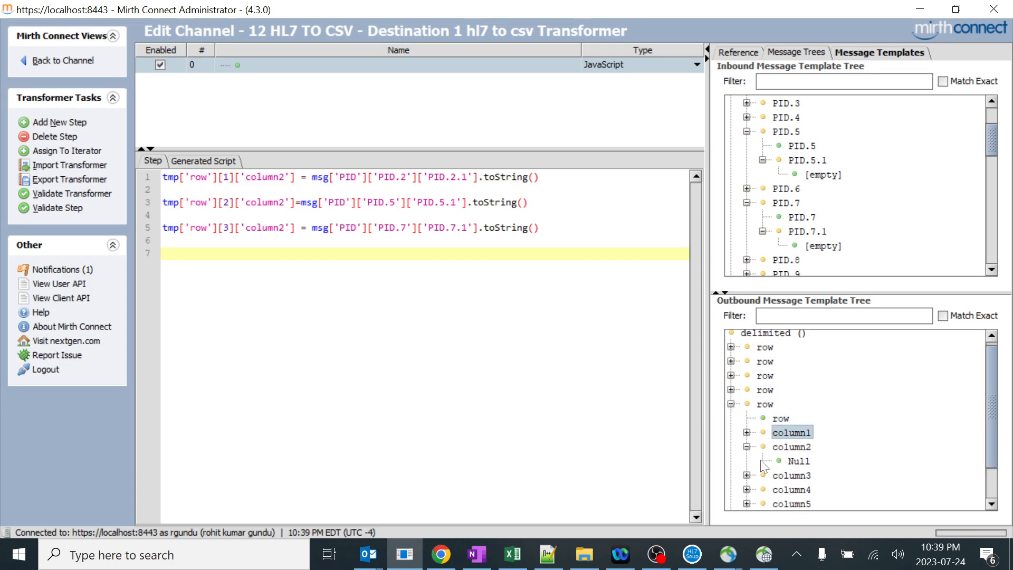
left_click(746, 433)
left_click_drag(789, 473, 240, 296)
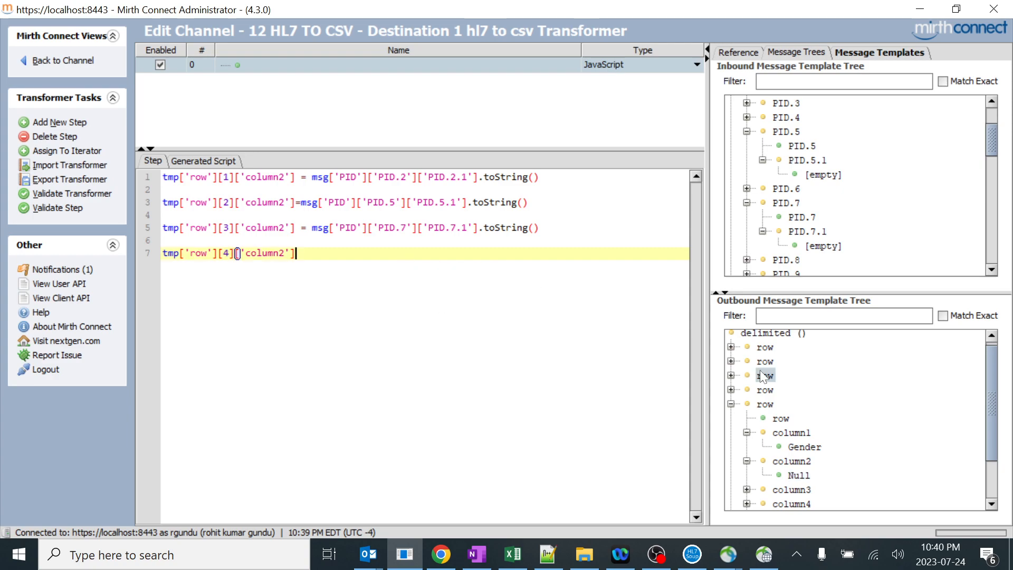
- Insert the next outbound row's column2 reference, tmp['row'][5]['column2'], on its own line below the Gender reference, separated by a blank line
left_click(730, 403)
left_click(730, 422)
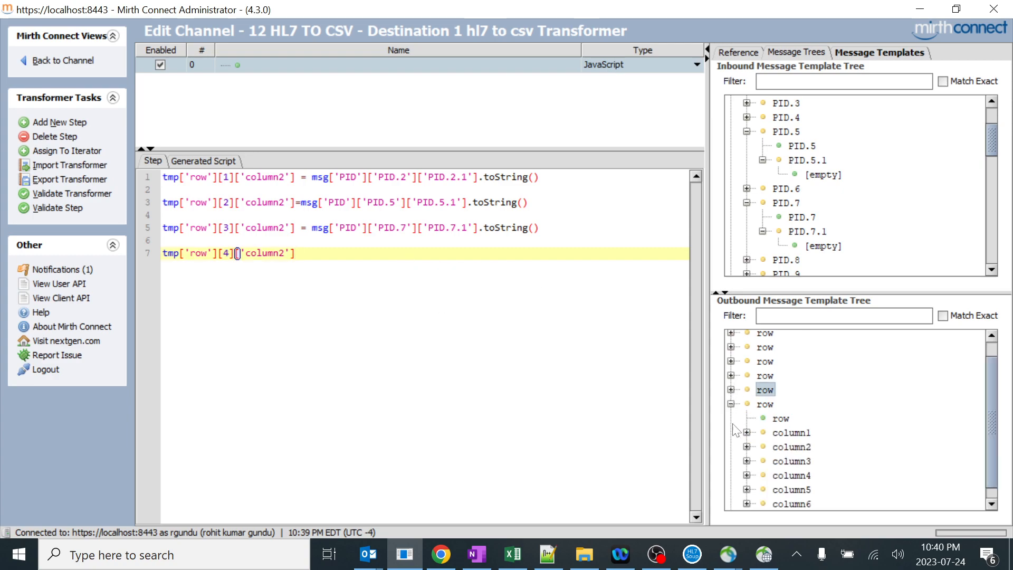
left_click(746, 417)
left_click(746, 446)
left_click_drag(793, 457, 305, 262)
key("Return")
key("Return")
- Insert the outbound PhoneNumber row's column2 reference, tmp['row'][6]['column2'], on its own line at the end of the script
left_click(790, 447)
left_click(791, 418)
left_click(731, 390)
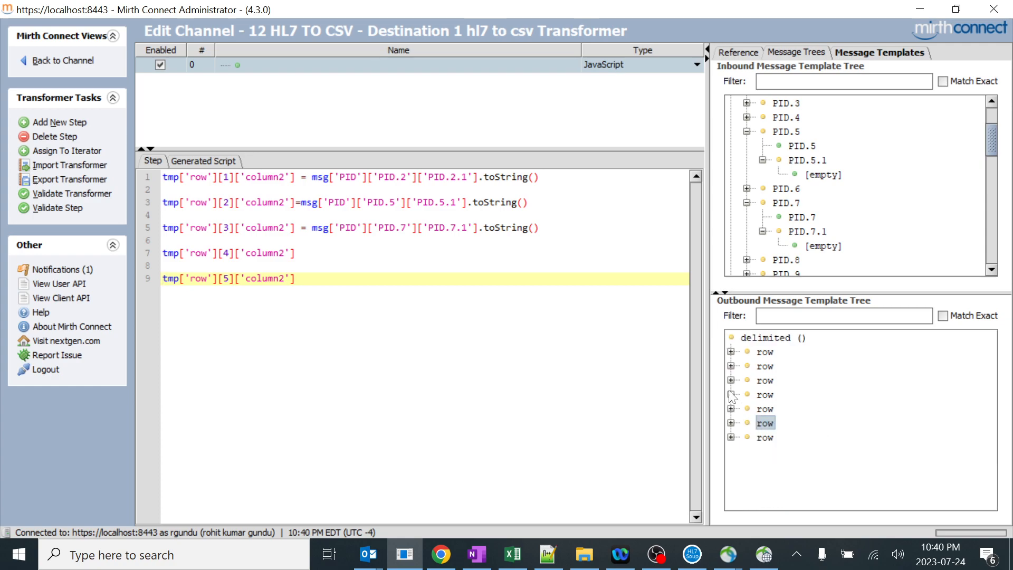
left_click(731, 437)
left_click(749, 436)
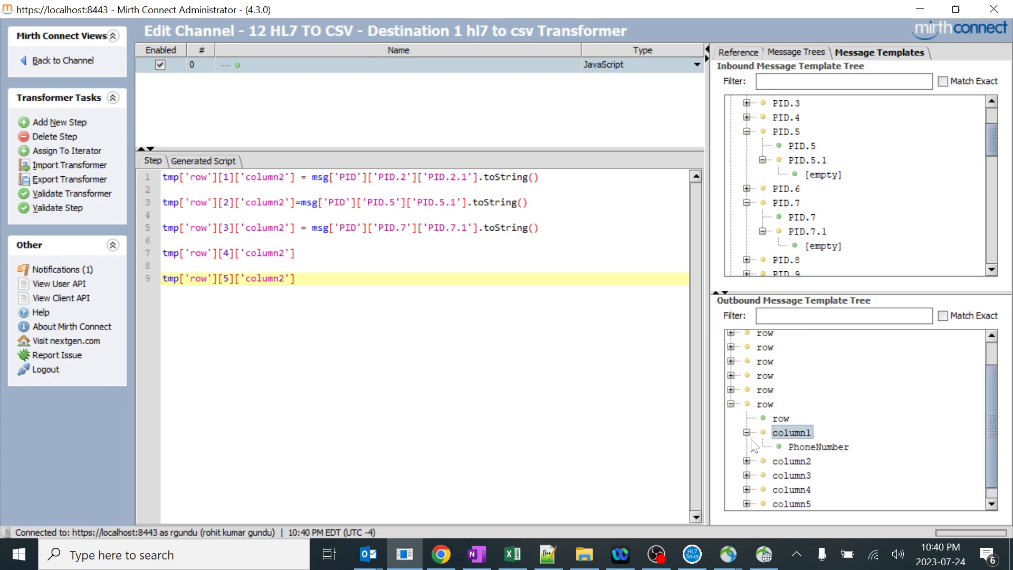
left_click(746, 461)
left_click_drag(792, 476, 316, 280)
left_click(298, 283)
key("Return")
key("Return")
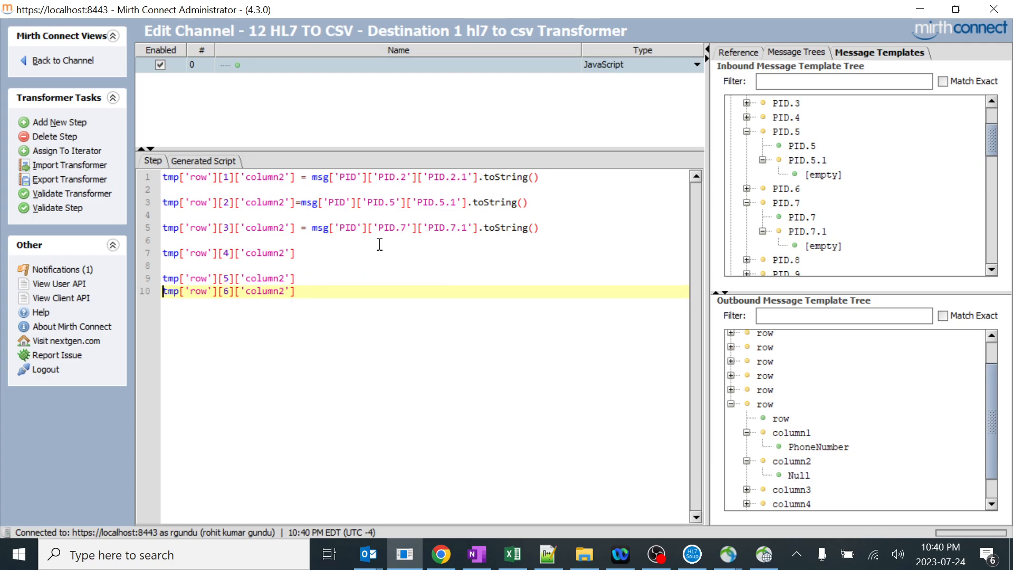
- Append an equals sign to the row 4, 5 and 6 references, keeping a blank line between rows 5 and 6
left_click(332, 251)
type("=")
left_click(337, 278)
type("=")
left_click(307, 291)
type("=")
left_click(333, 305)
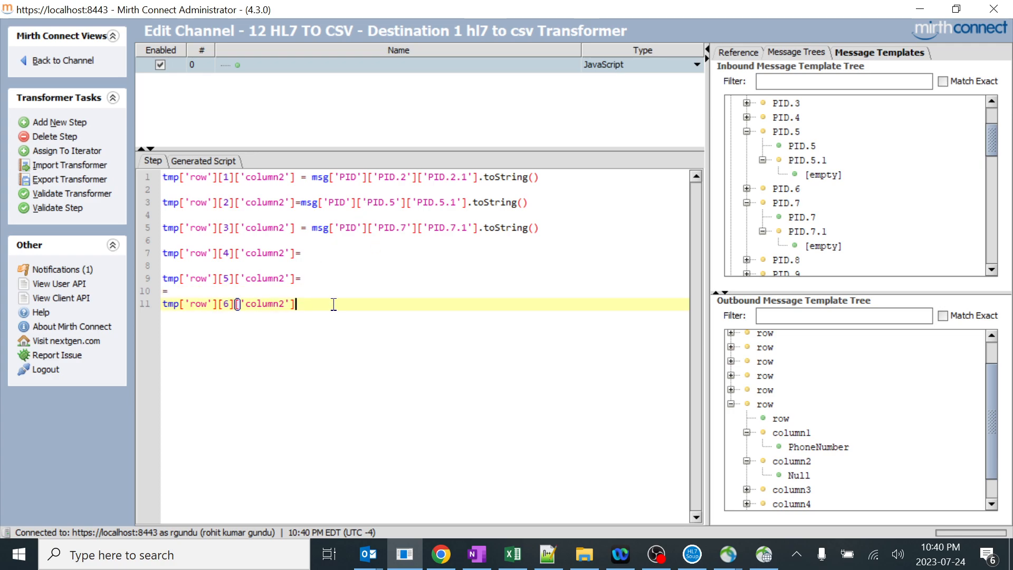
left_click(201, 292)
type("=")
left_click(311, 304)
type("=")
left_click(181, 291)
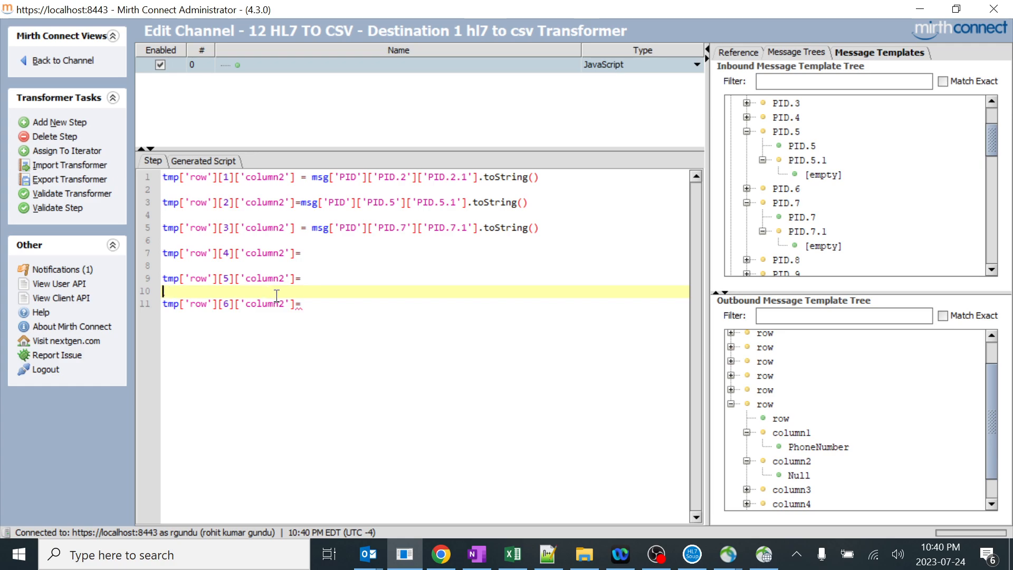
- Check the PID field numbers in HL7 Soup, and assign the inbound PID.8.1 value to the row 4 reference in Mirth Connect
left_click(692, 554)
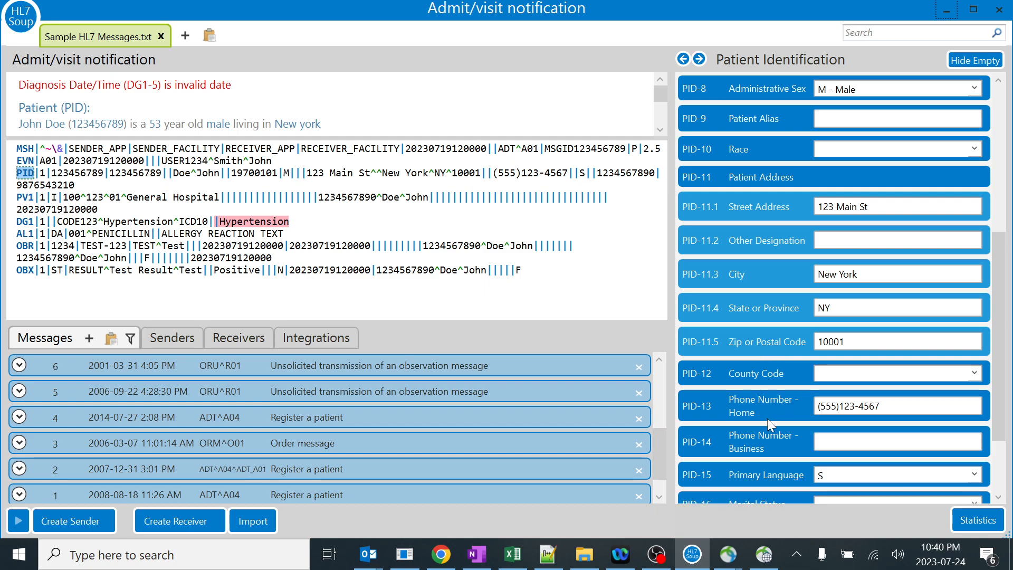
left_click(944, 8)
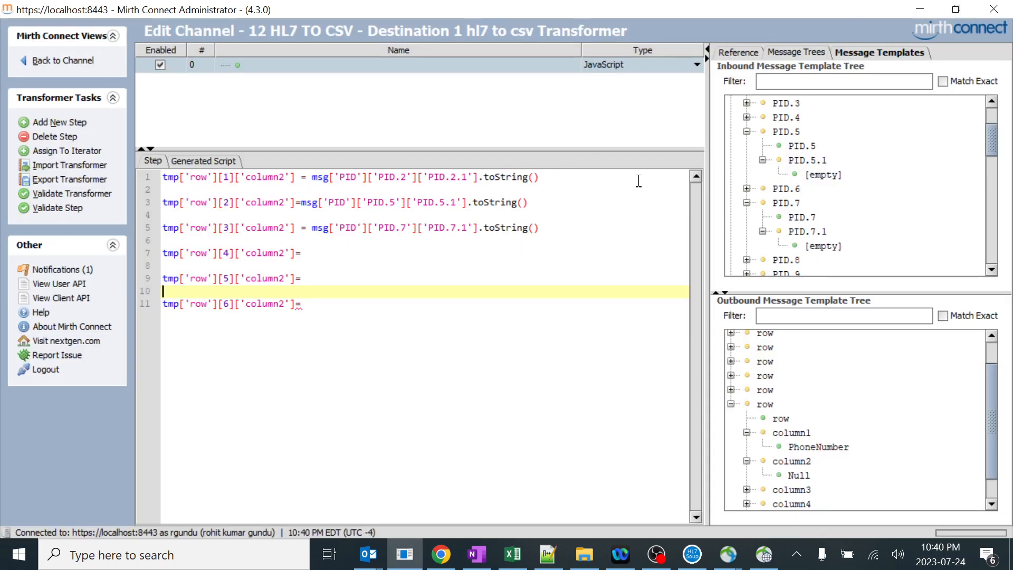
left_click(747, 131)
left_click(746, 160)
left_click(746, 174)
left_click(762, 202)
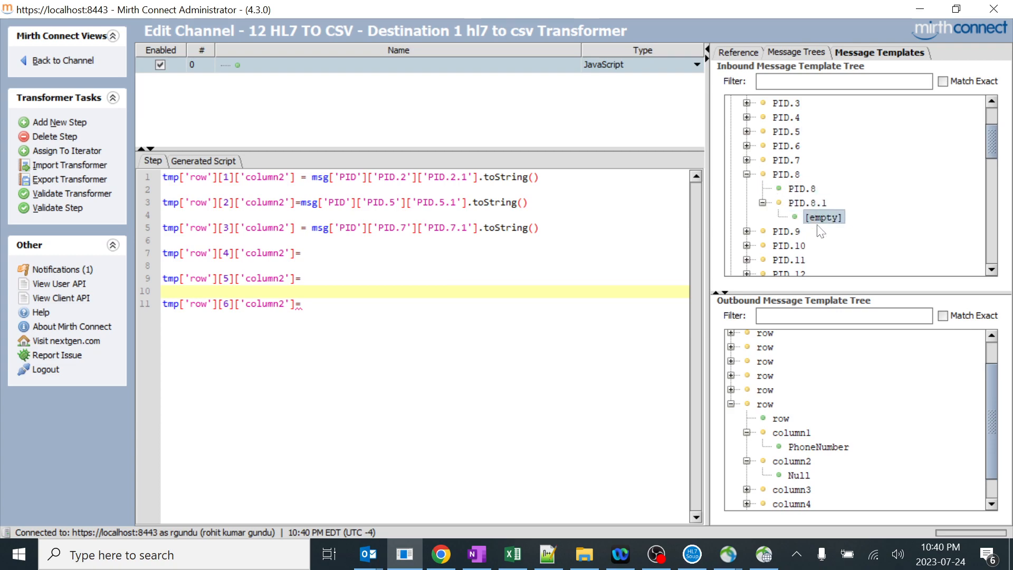
left_click_drag(824, 222, 419, 258)
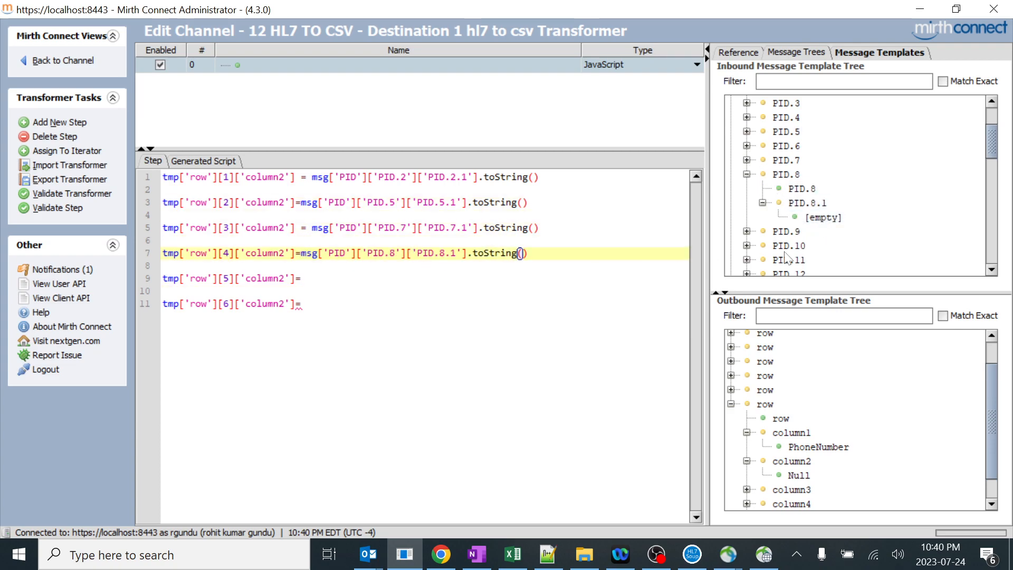
- Assign the inbound PID.11.1 value to the row 5 column2 reference
left_click(778, 233)
left_click(747, 260)
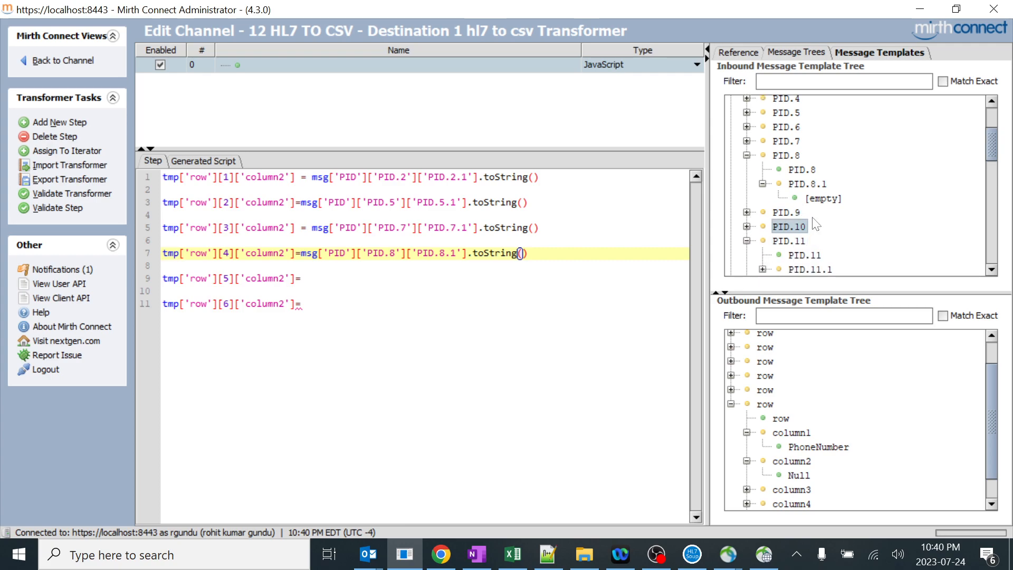
scroll(815, 226, "down", 1)
left_click(763, 231)
scroll(824, 227, "down", 1)
left_click_drag(824, 203, 515, 294)
- Assign the inbound PID.13.1 value to the row 6 column2 reference
left_click(788, 246)
scroll(814, 221, "down", 1)
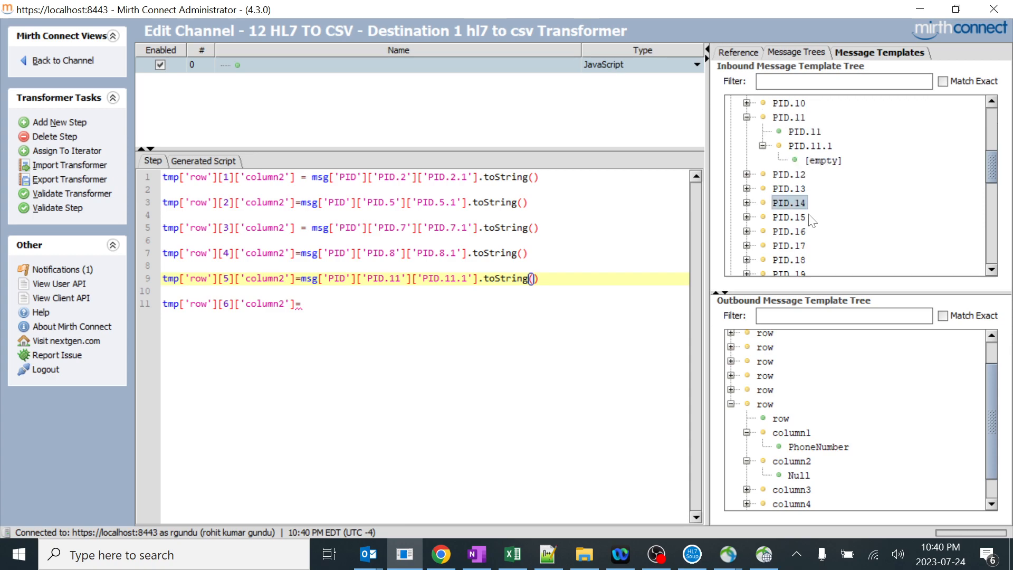
left_click(746, 188)
left_click(783, 203)
left_click(762, 217)
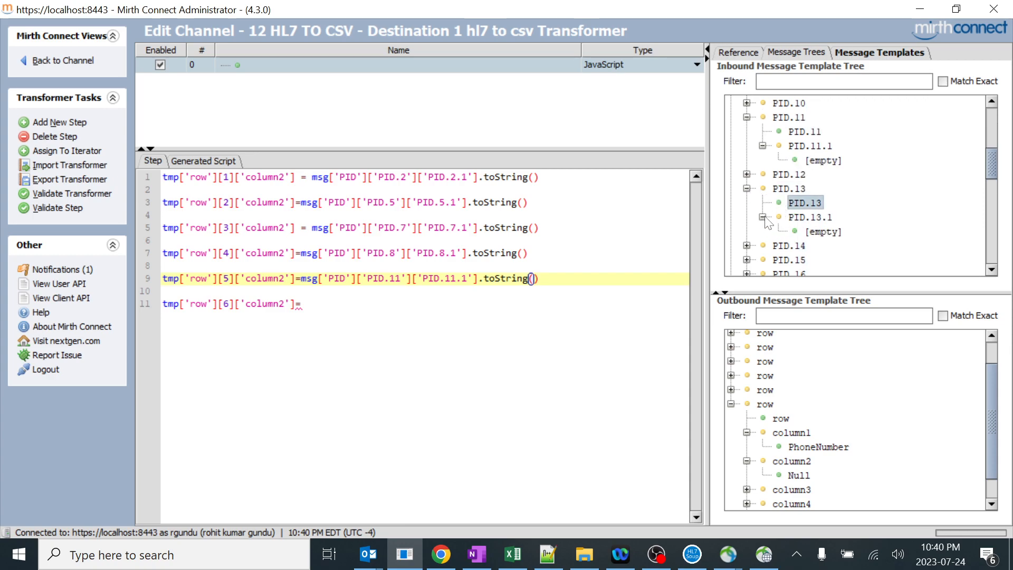
left_click(820, 232)
left_click_drag(819, 231, 541, 312)
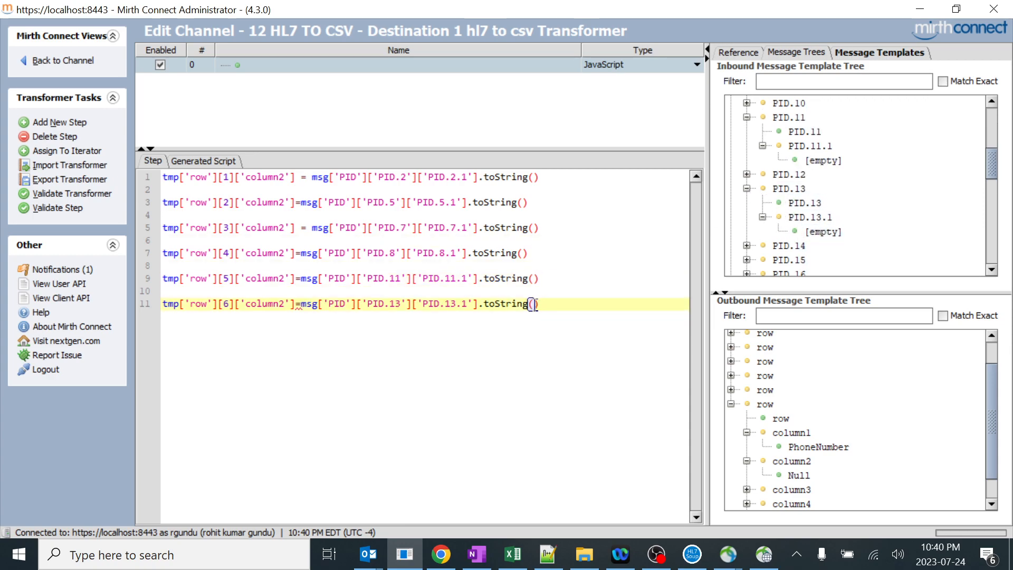
- Switch to the HL7 to CSV workbook in Excel and review both key and value column pairs
left_click(504, 546)
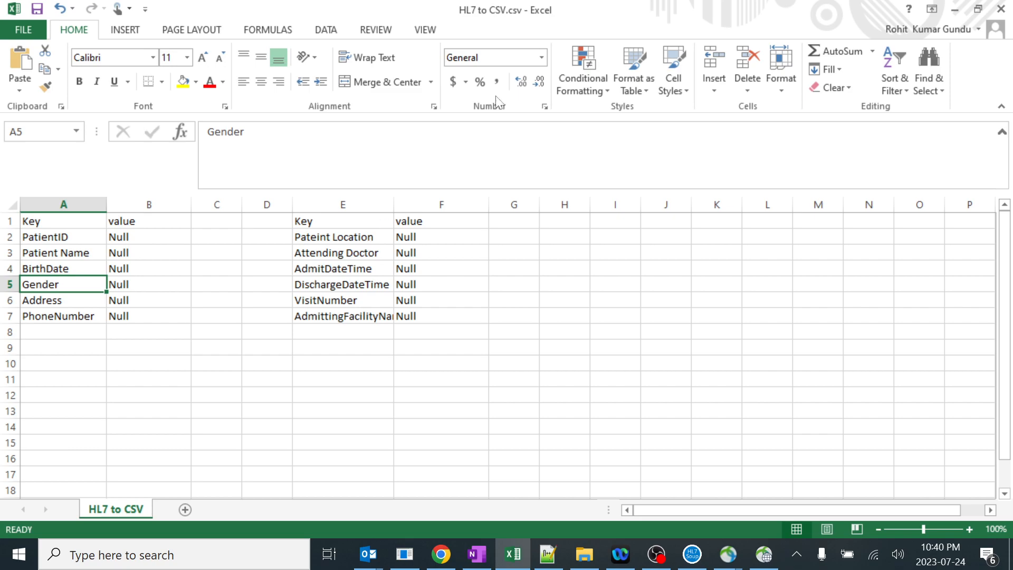
left_click_drag(80, 224, 374, 312)
left_click_drag(613, 268, 923, 434)
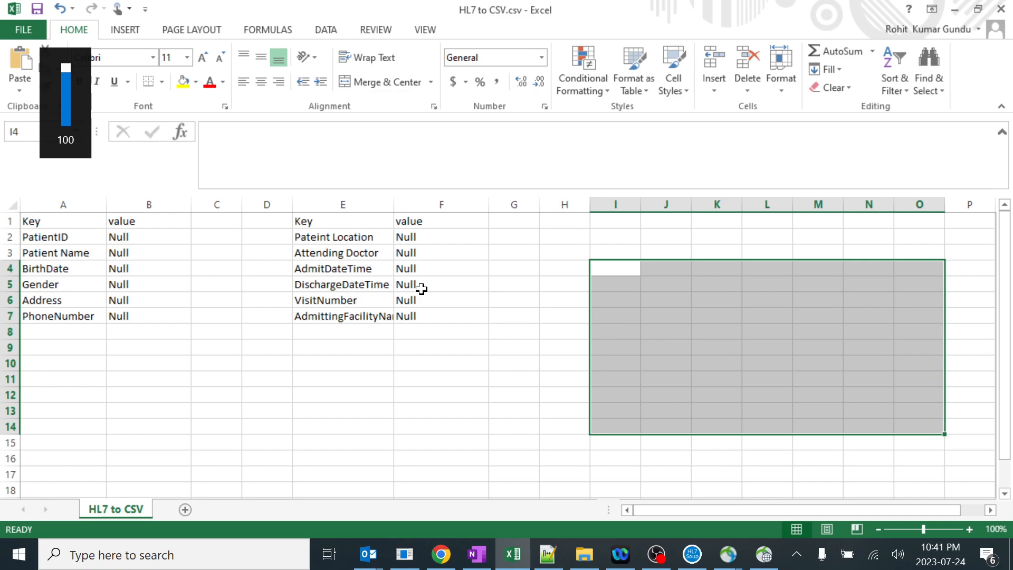
left_click(449, 223)
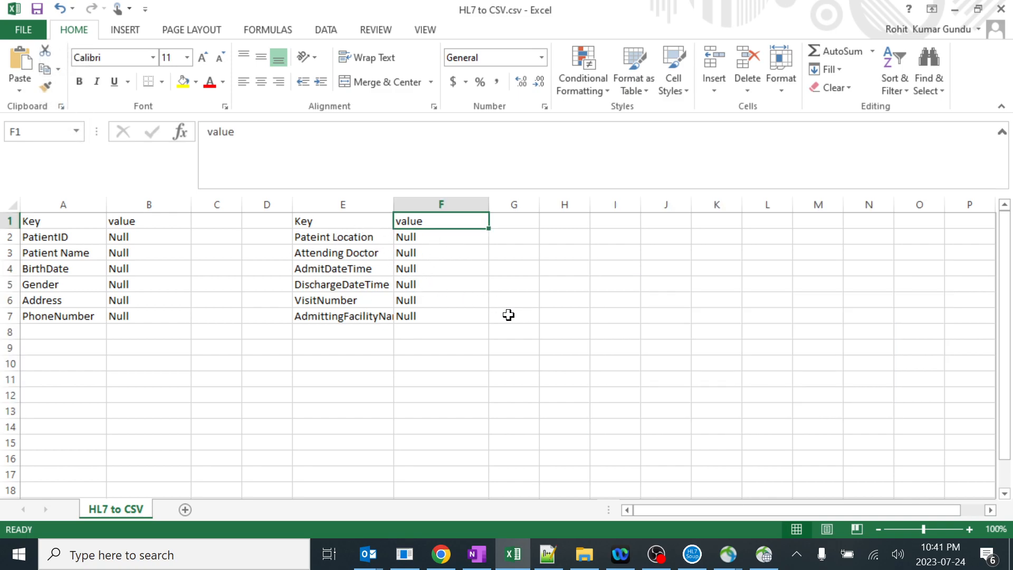
- Return to the Mirth Connect transformer and add the comment "// PV1 Details" below the row 6 mapping
key("alt+Tab")
key("Return")
key("Return")
key("Return")
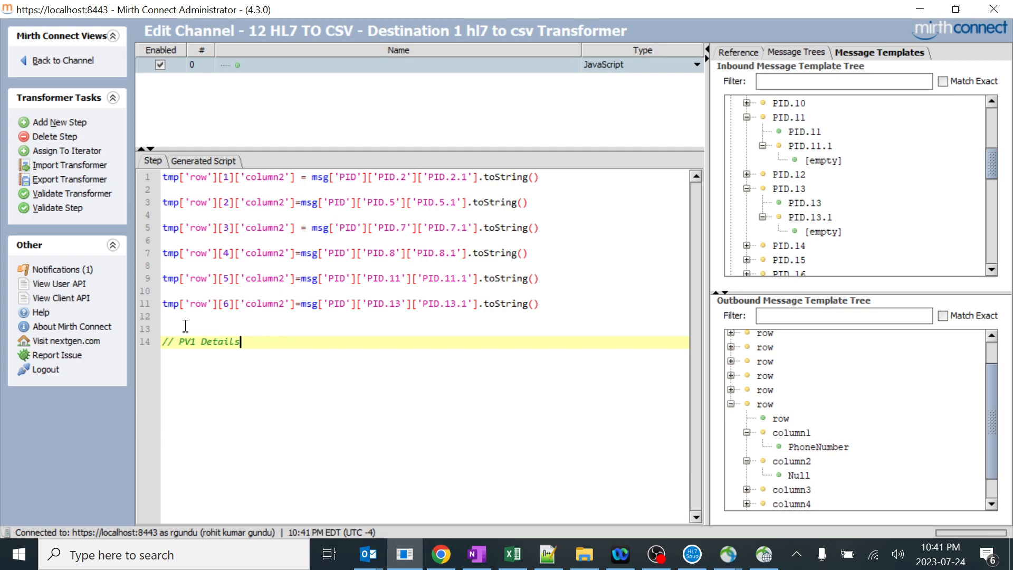
- Add the comment "// PID Details" above the first mapping in the script, set off by blank lines
left_click(162, 176)
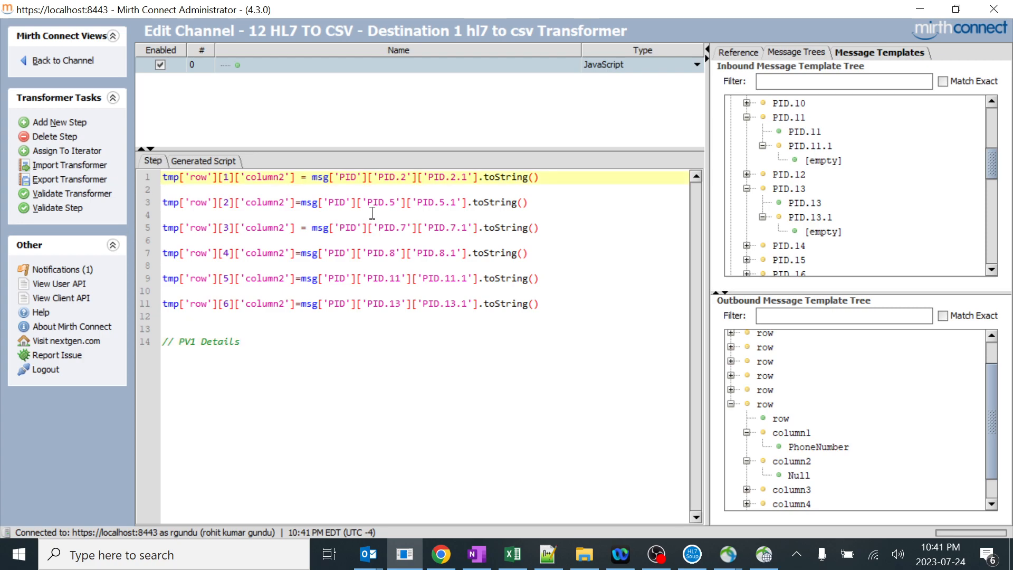
key("Return")
key("Return")
key("Return")
left_click(264, 187)
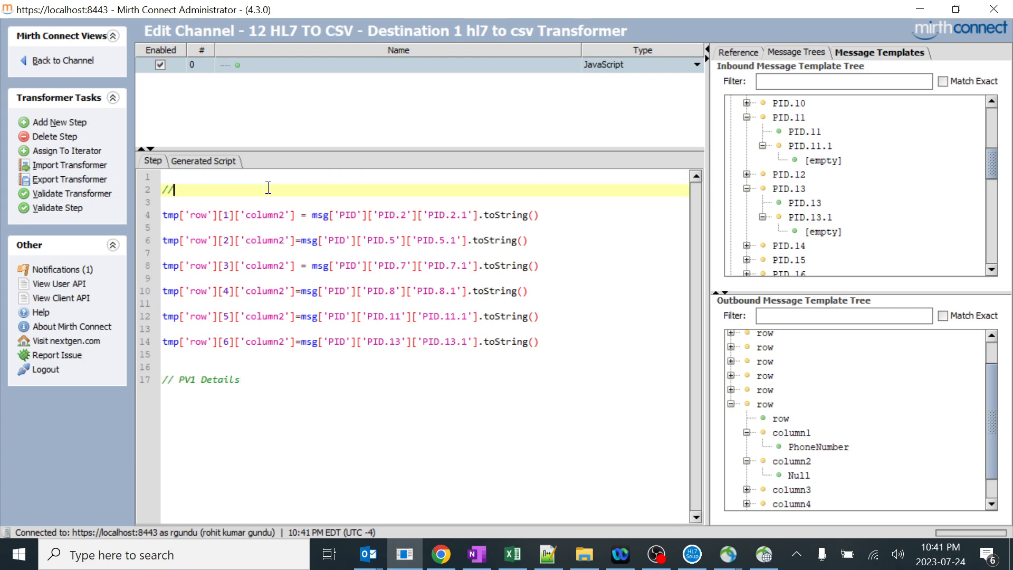
type("// pid")
key("BackSpace")
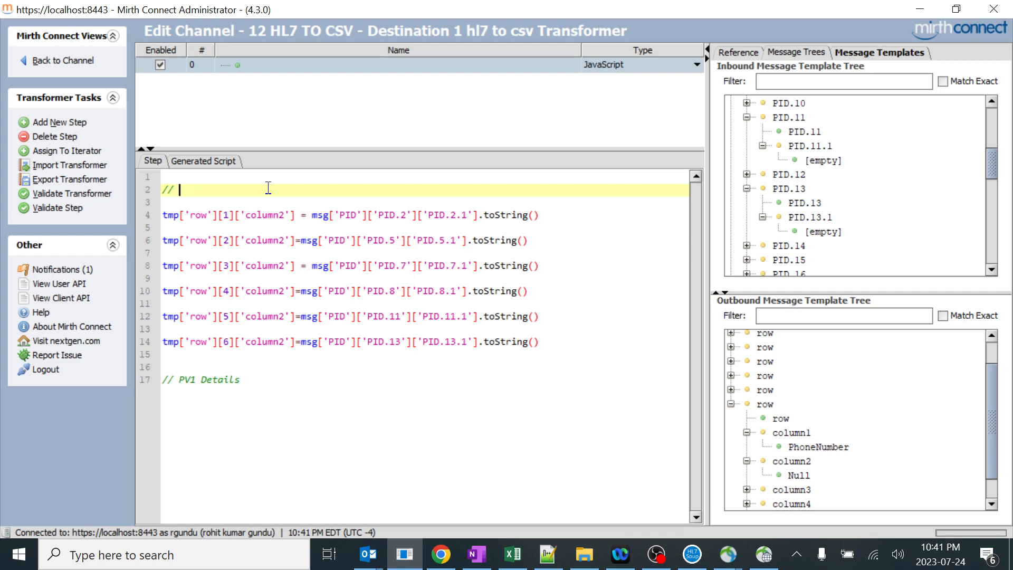
type("PID Details")
- Start a new line below the PV1 Details comment and expand the PV1 segment in the inbound message template tree
left_click(241, 379)
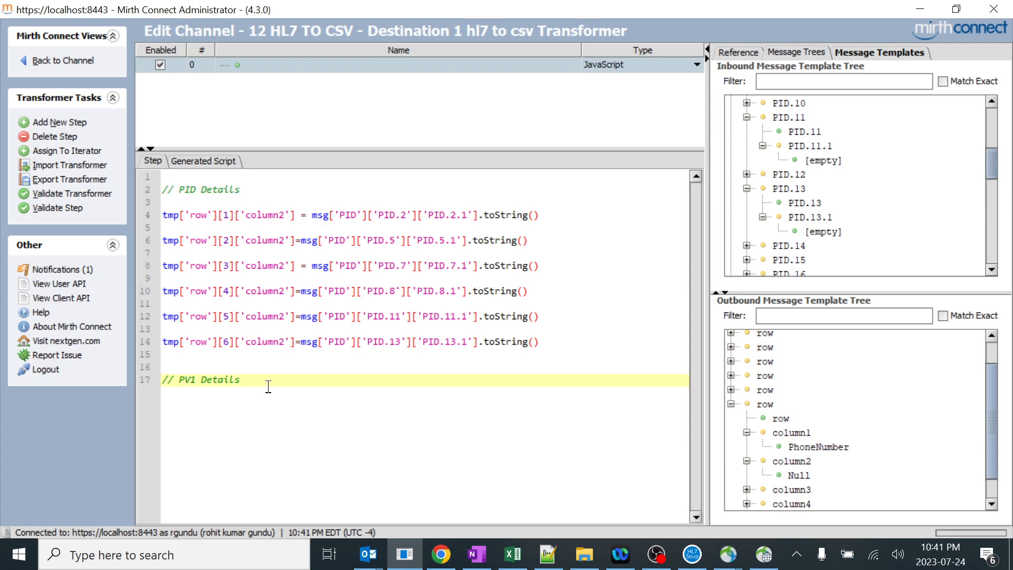
key("Return")
key("Return")
left_click(823, 160)
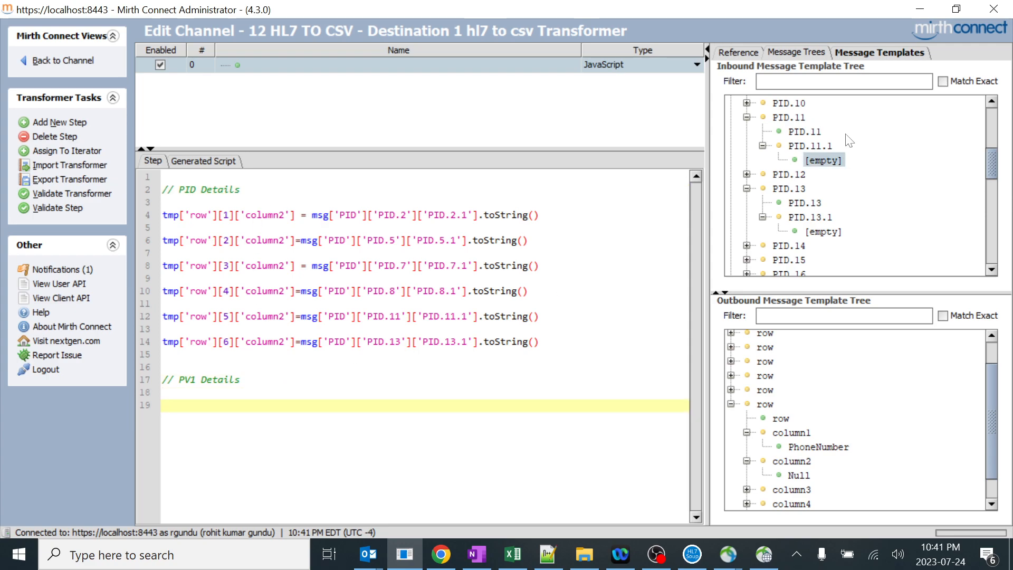
left_click(763, 117)
scroll(747, 121, "up", 5)
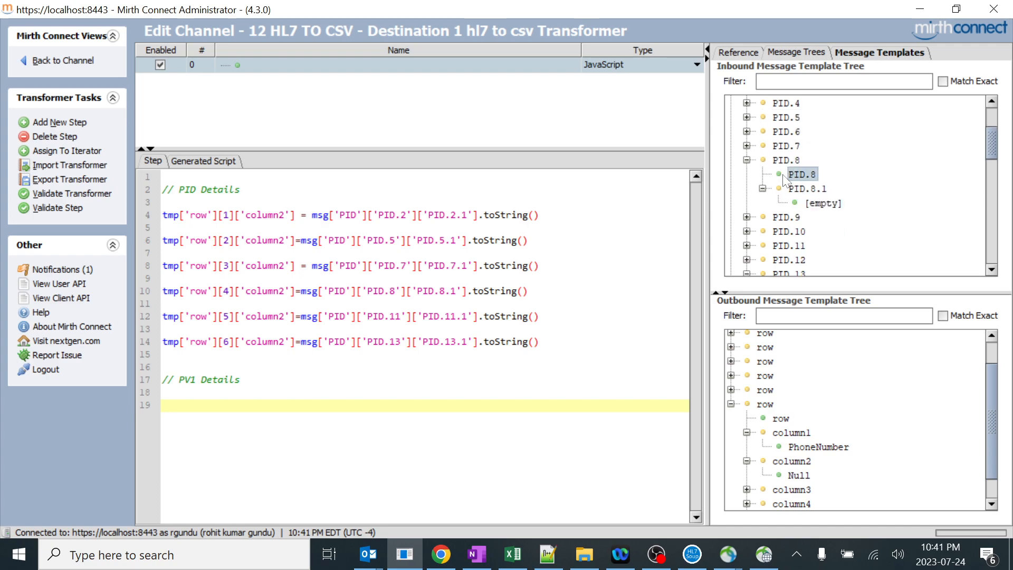
left_click(730, 118)
left_click(730, 131)
scroll(779, 207, "down", 3)
scroll(792, 215, "up", 2)
scroll(740, 139, "up", 2)
left_click(730, 132)
left_click(730, 146)
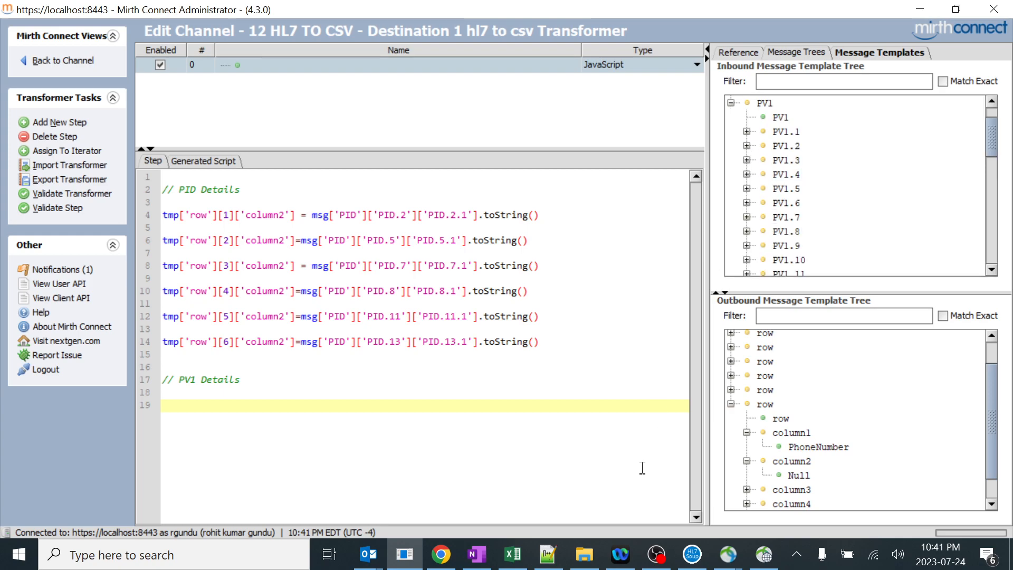
- Review the visit keys in the Excel sheet and look up the patient location field in the PV1 segment in HL7 Soup
left_click(513, 554)
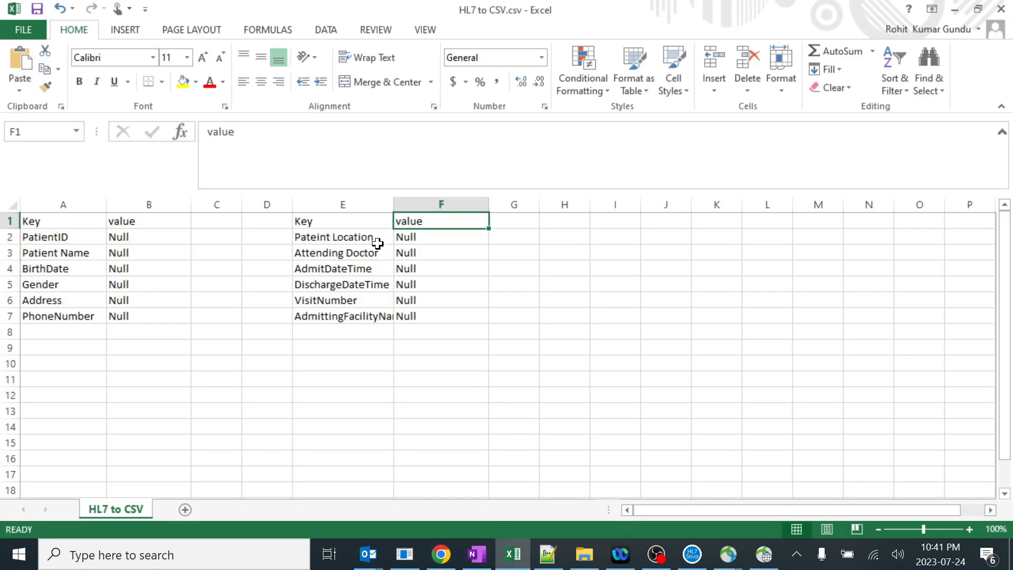
left_click(355, 253)
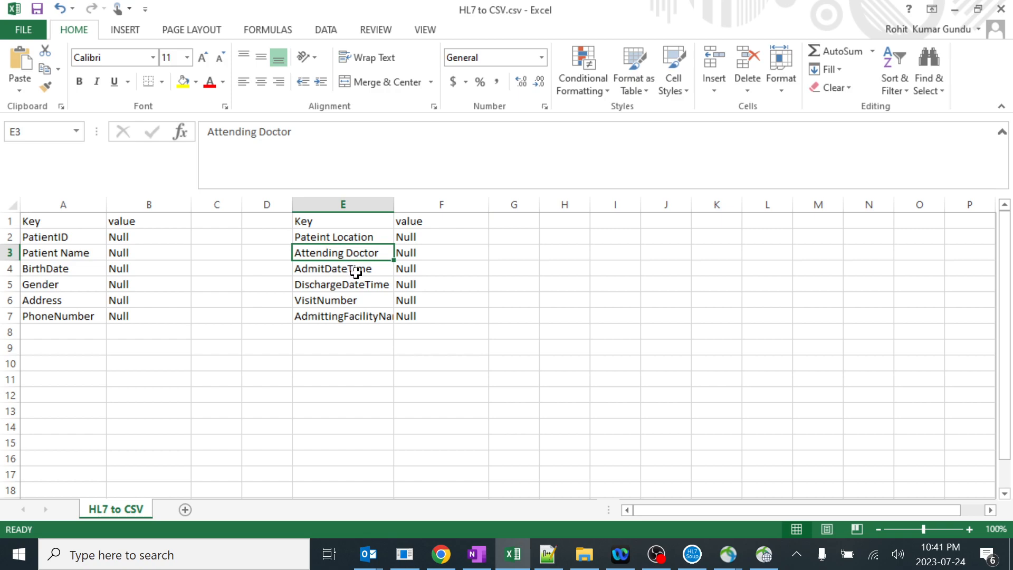
left_click(356, 269)
left_click(692, 554)
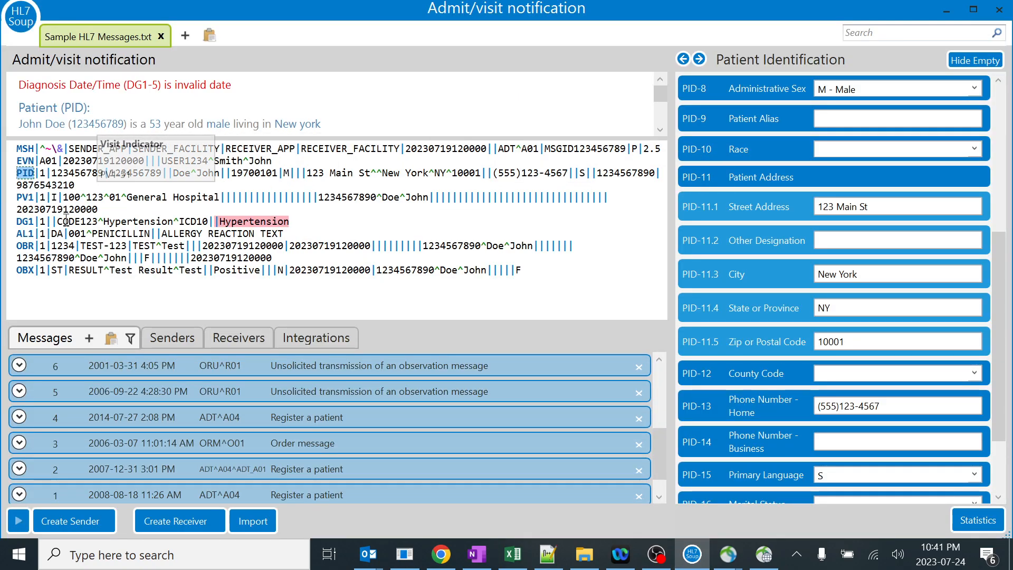
left_click(24, 196)
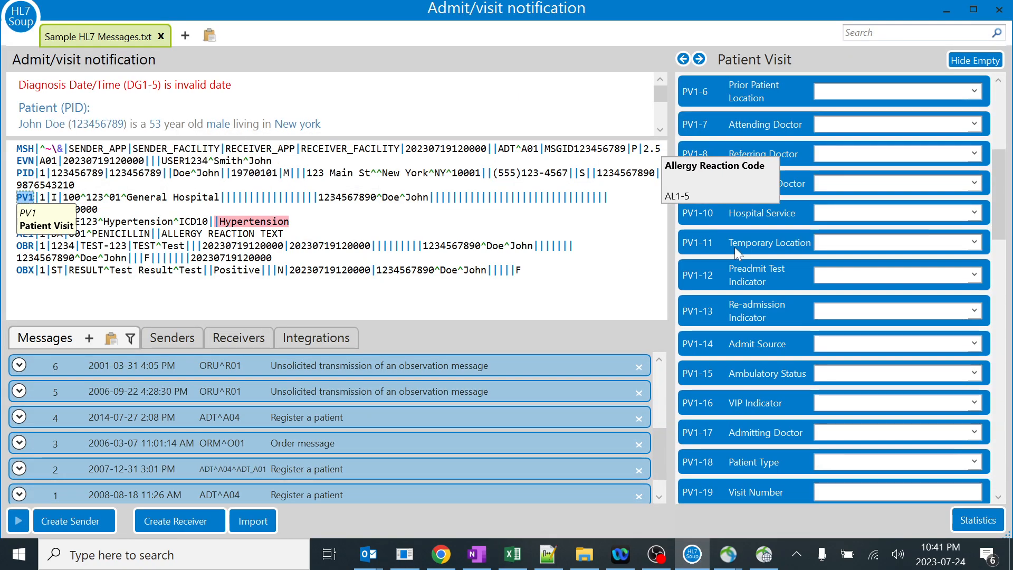
scroll(838, 287, "up", 5)
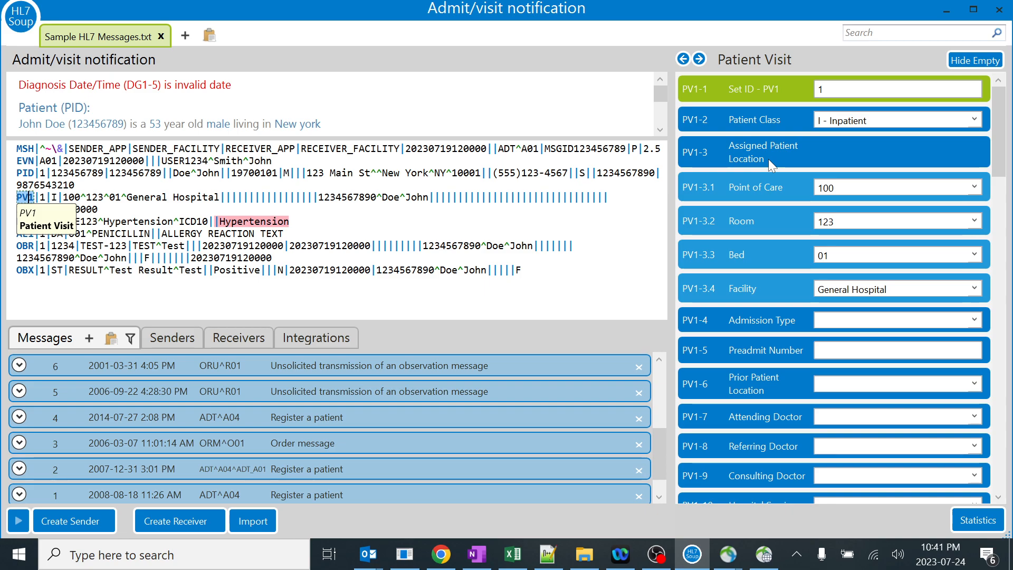
- Switch to the Excel sheet and note pv3 in column G beside the Pateint Location row
key("alt+Tab")
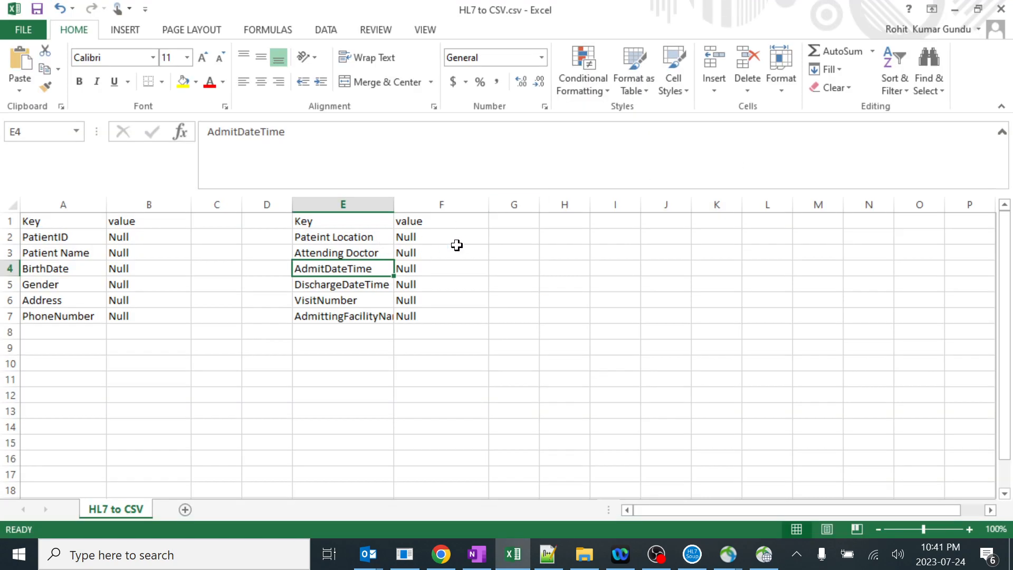
left_click(506, 236)
type("pv3")
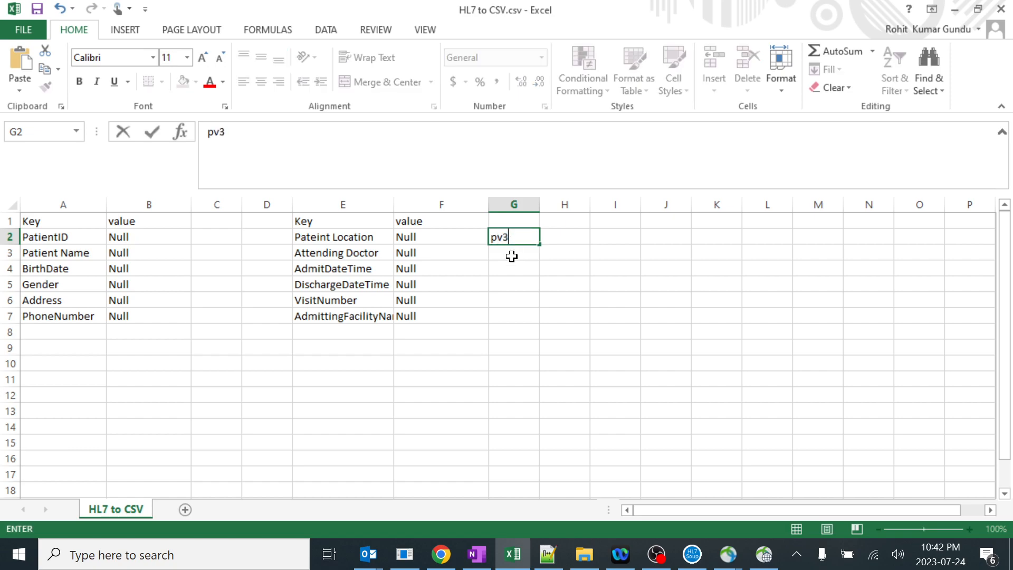
key("Return")
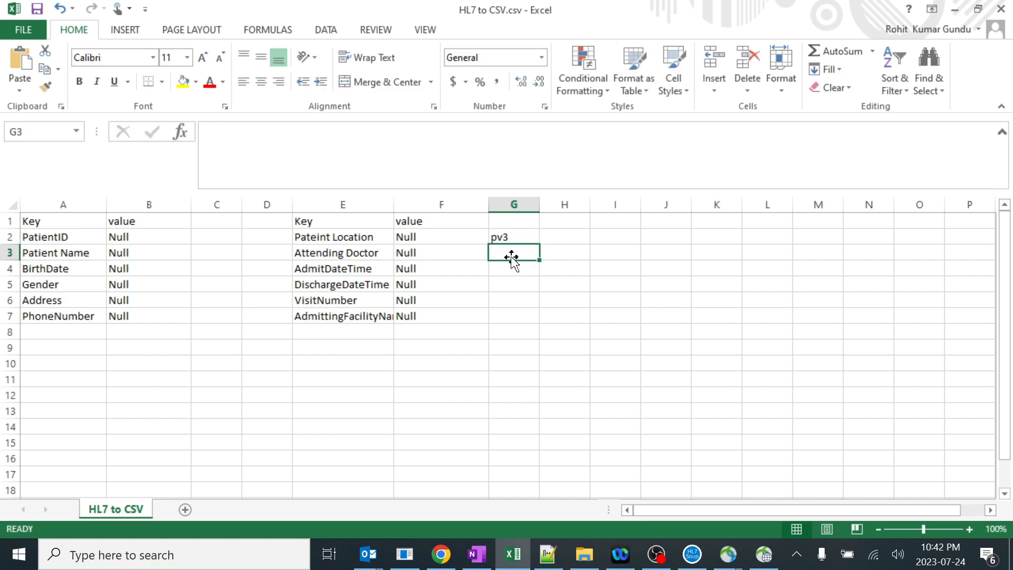
- Look up the Attending Doctor field in HL7 Soup and note pv7 beside that key in column G of the Excel sheet
key("alt+Tab")
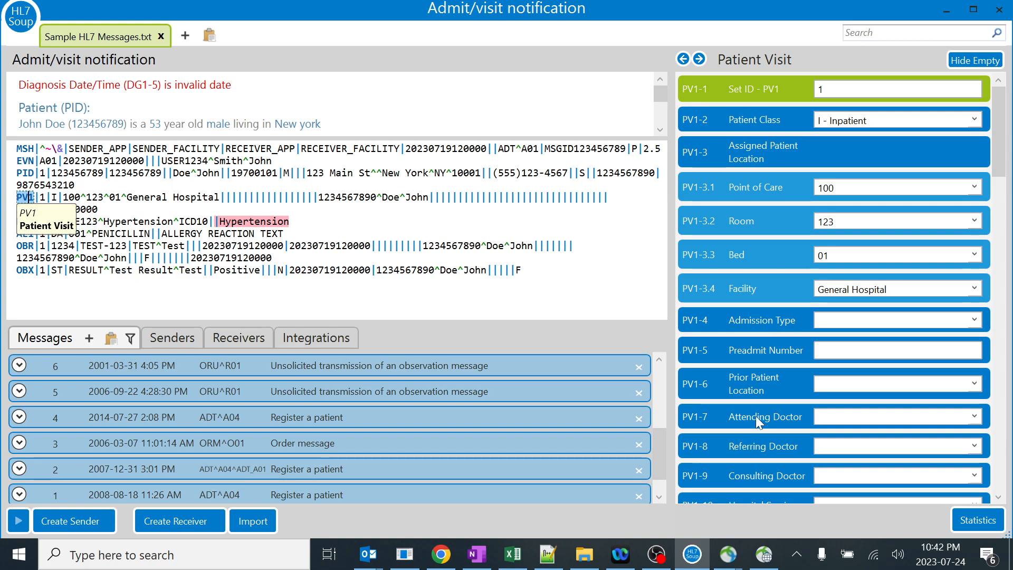
key("alt+Tab")
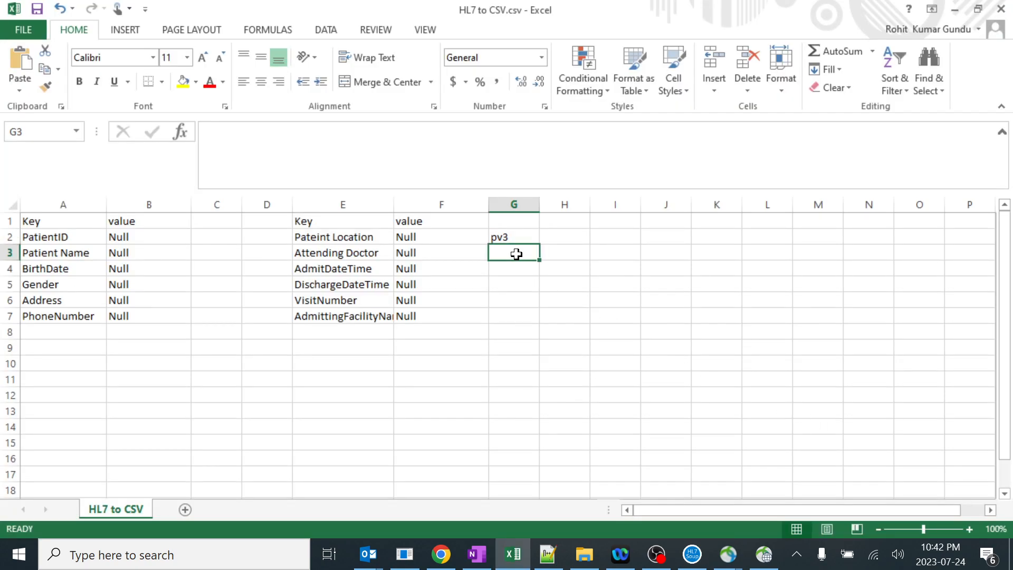
type("pv3")
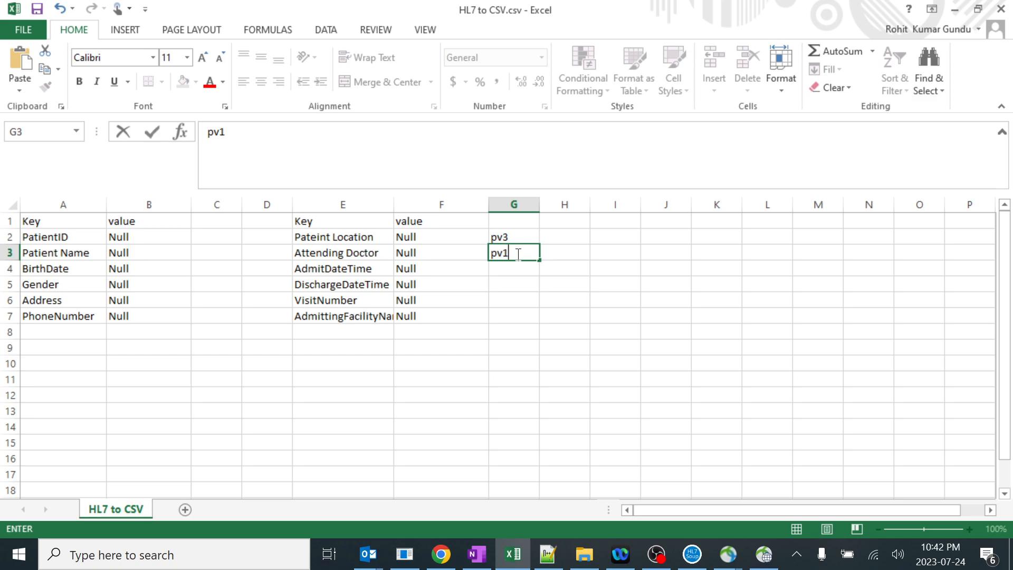
key("alt+Tab")
key("alt+Tab")
key("alt+Tab")
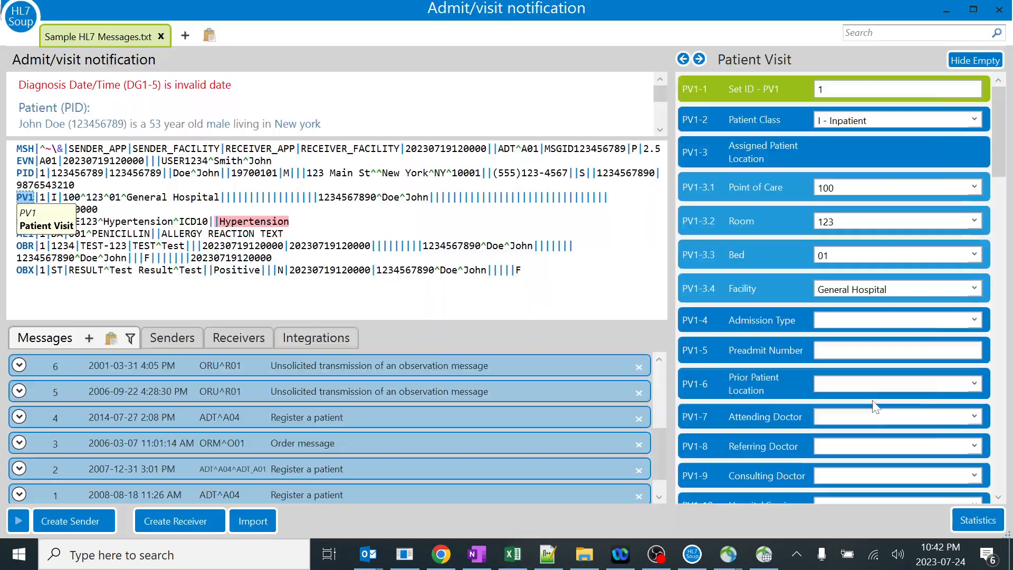
- Look through the PV1 fields in HL7 Soup for the remaining visit keys
scroll(806, 453, "down", 5)
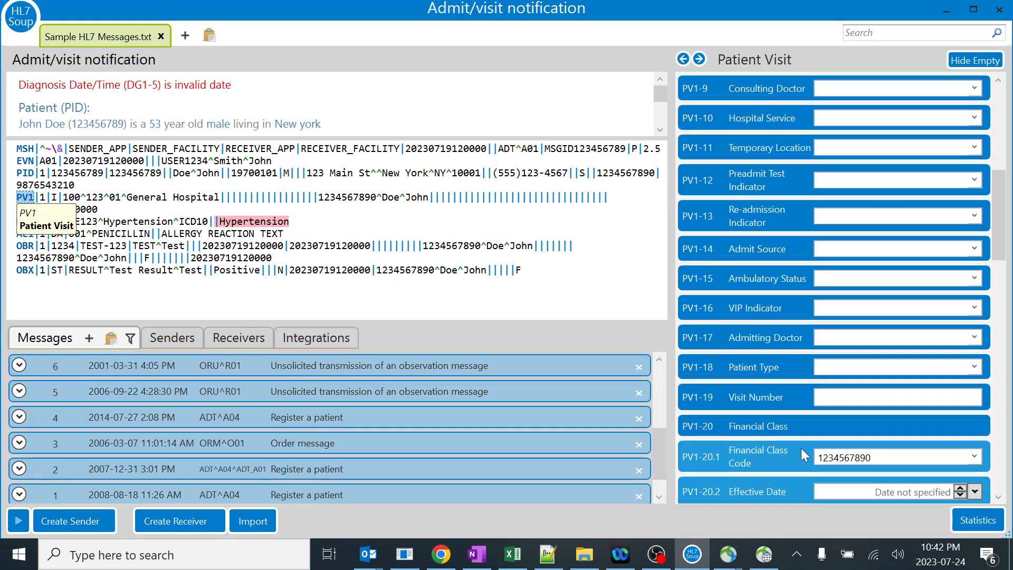
scroll(779, 262, "up", 3)
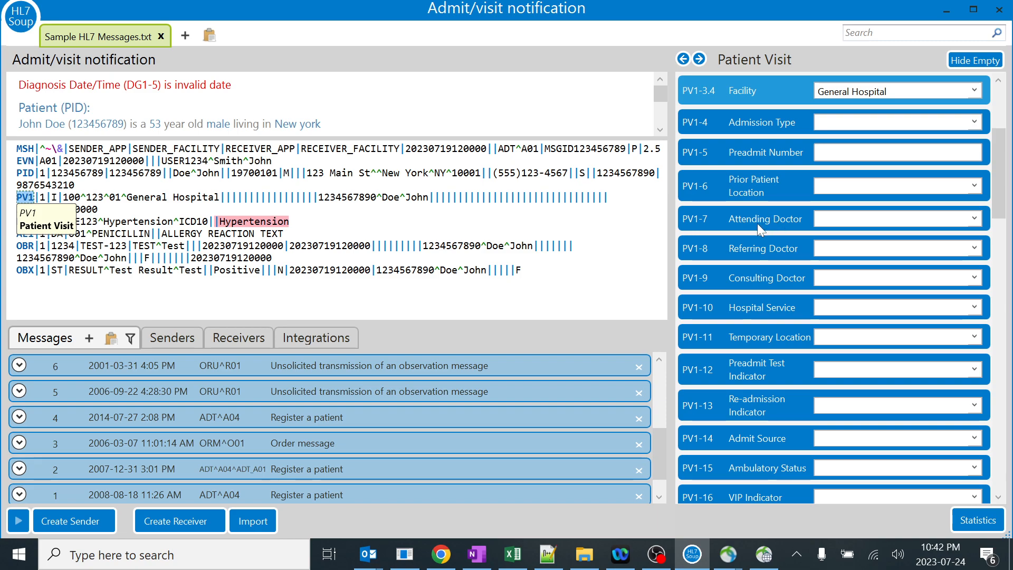
scroll(779, 245, "down", 6)
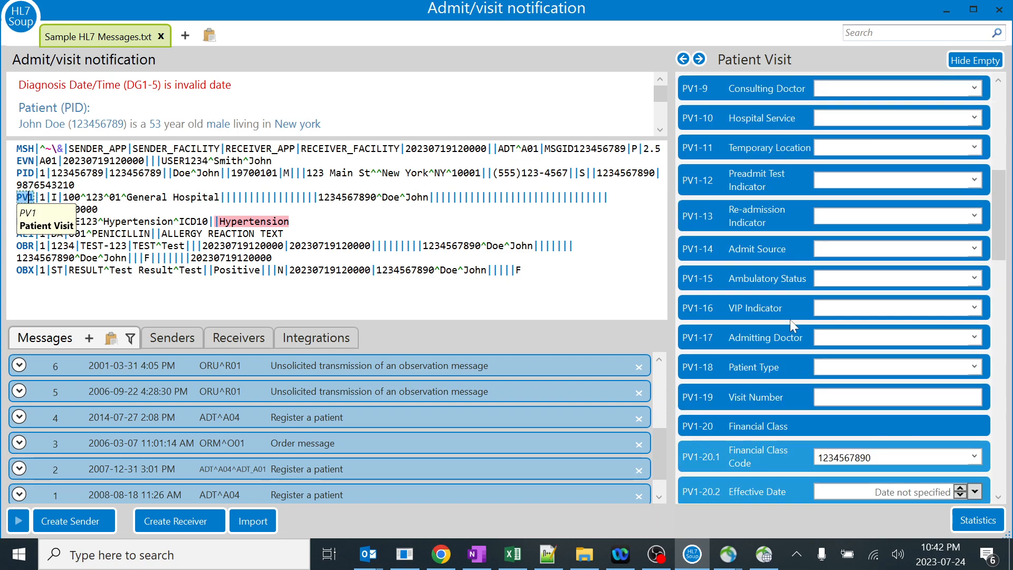
scroll(793, 338, "down", 5)
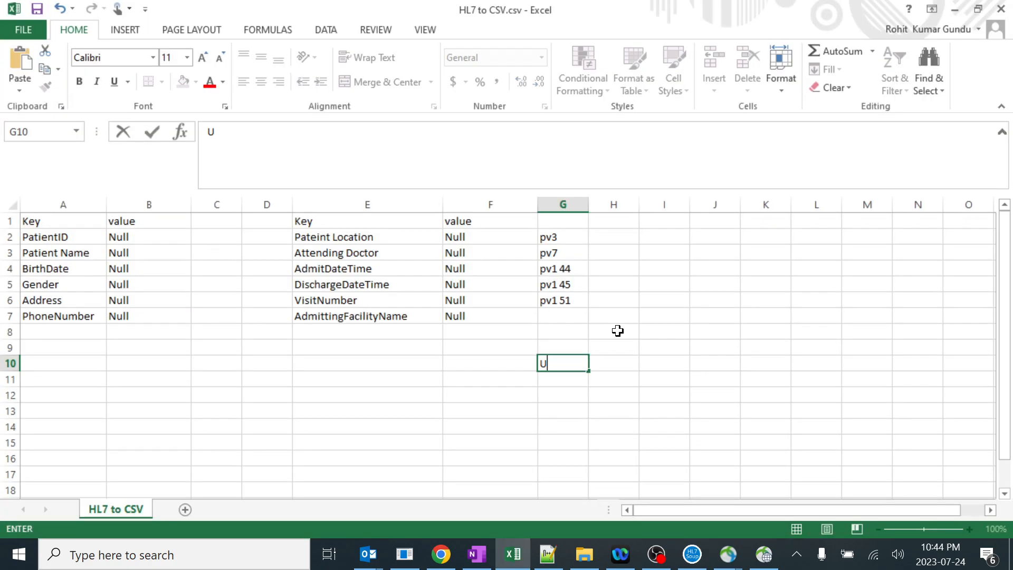
- Discard the stray entry in G10 and review the references in G2:G6 against the visit keys in column E
key("Escape")
left_click_drag(554, 235, 559, 302)
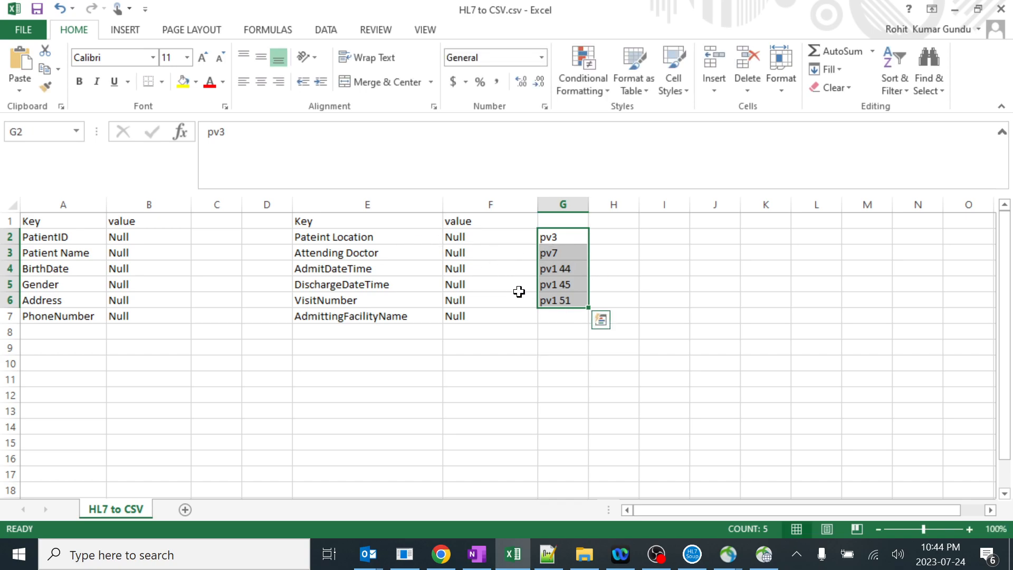
left_click(350, 240)
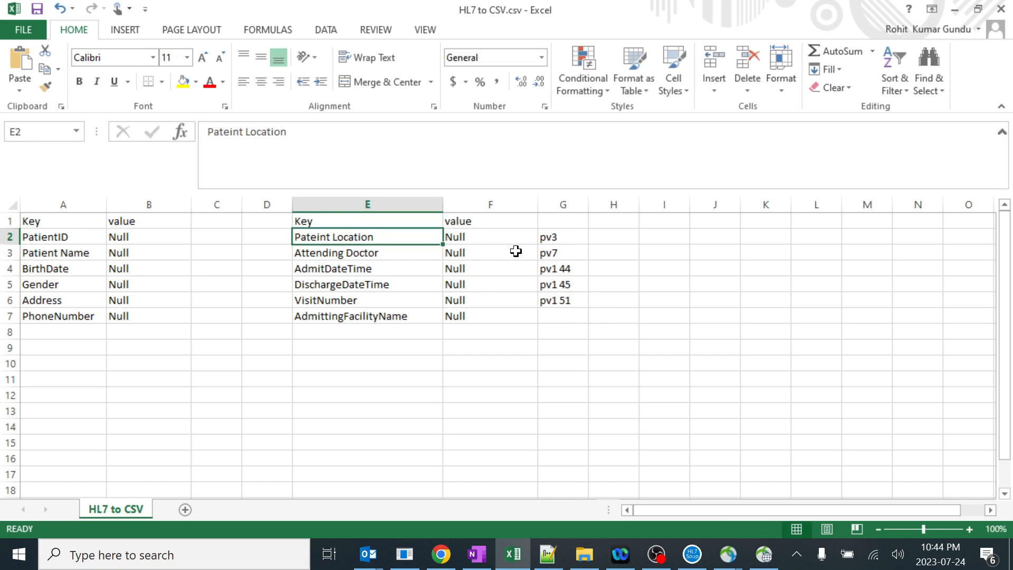
left_click(363, 255)
left_click(368, 275)
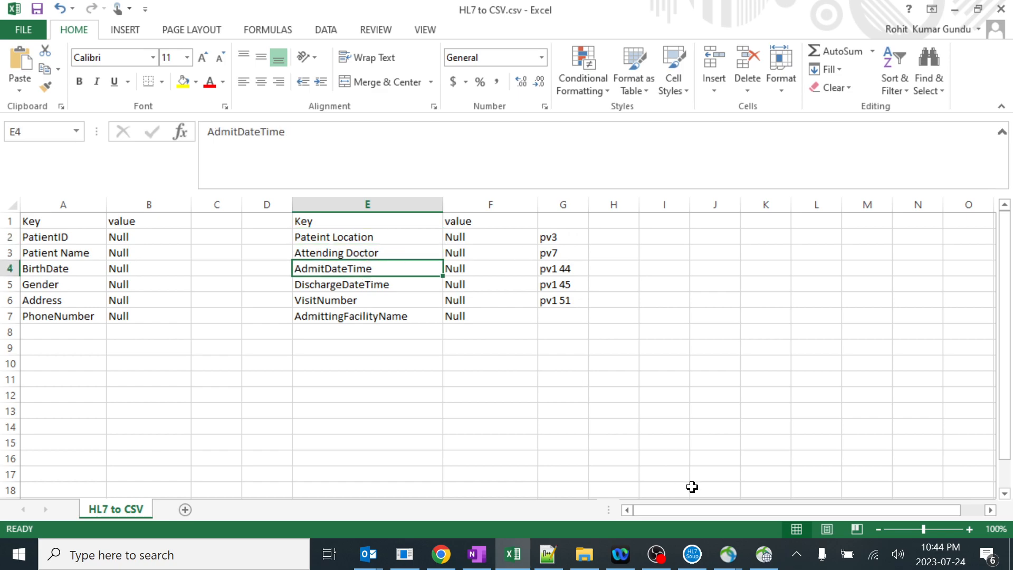
- Compare the PV1 fields in HL7 Soup, down to Visit Indicator, with the references noted in the Excel sheet
left_click(692, 554)
scroll(789, 262, "down", 1)
scroll(789, 264, "up", 3)
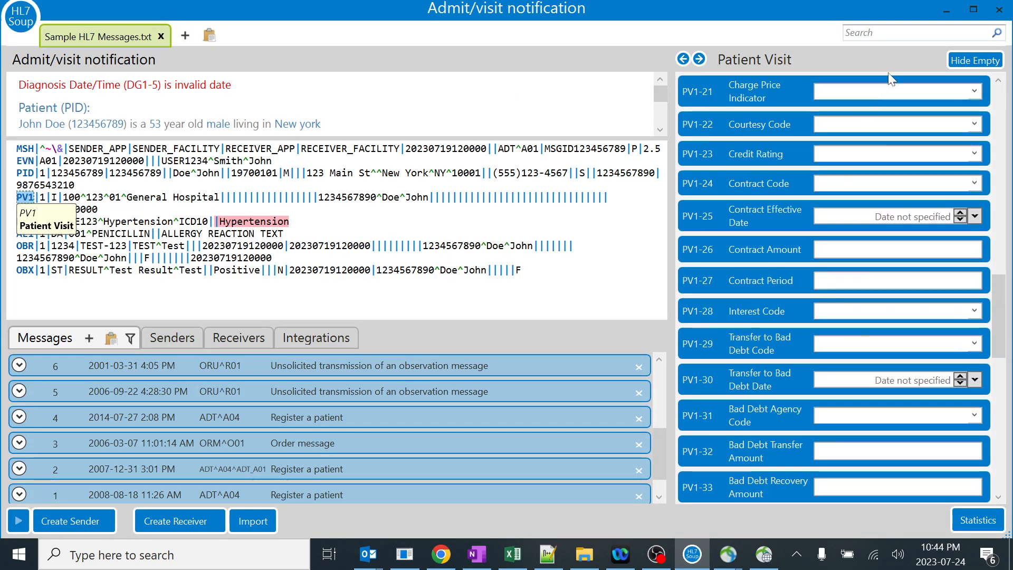
left_click(940, 10)
left_click_drag(545, 239, 562, 306)
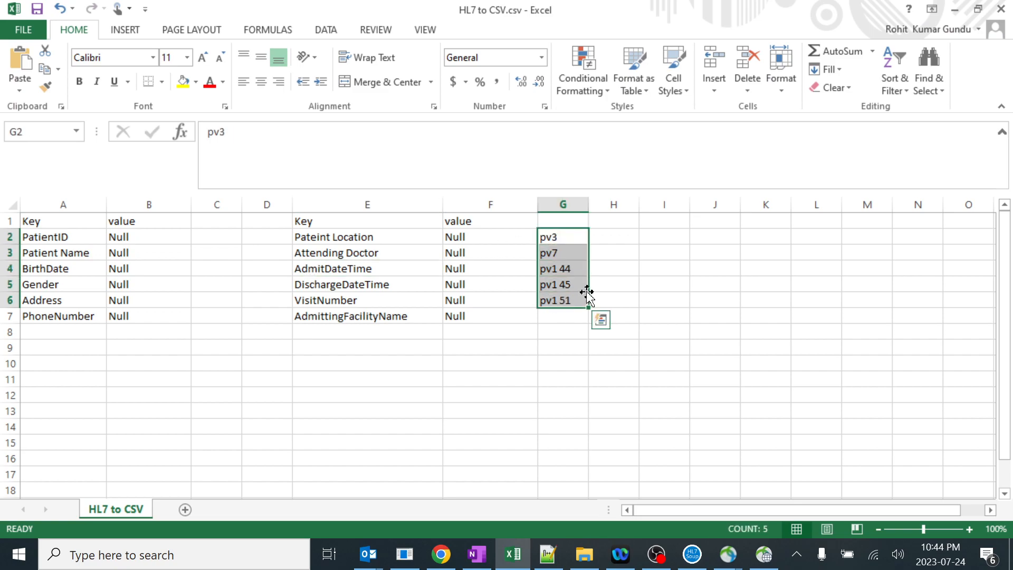
left_click(325, 240)
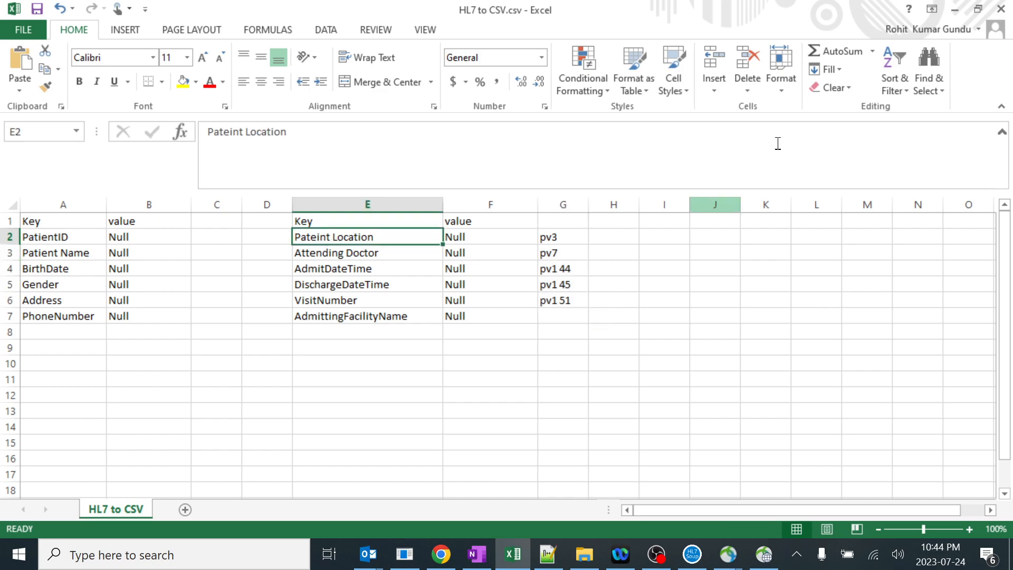
left_click(692, 555)
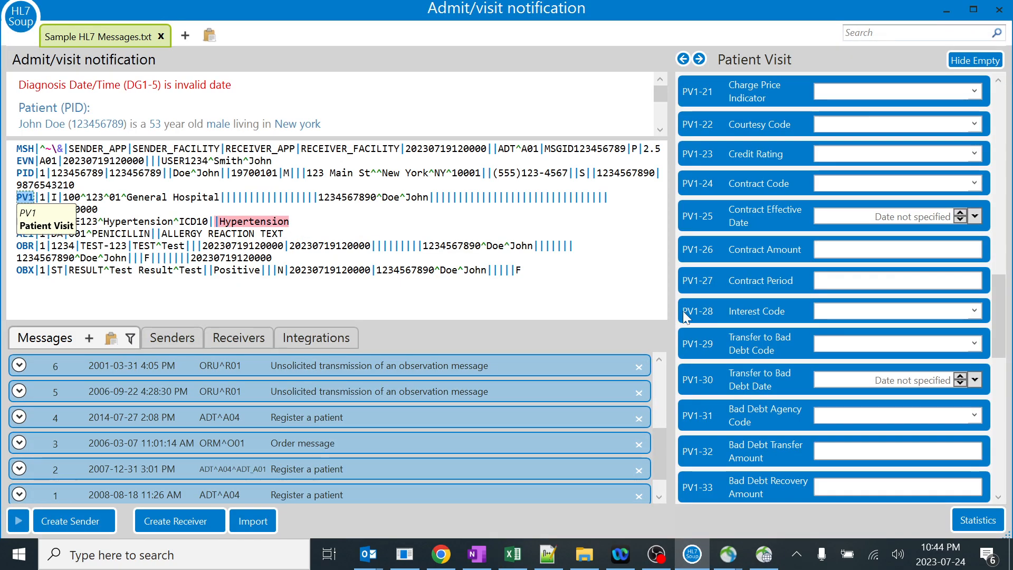
scroll(778, 340, "down", 10)
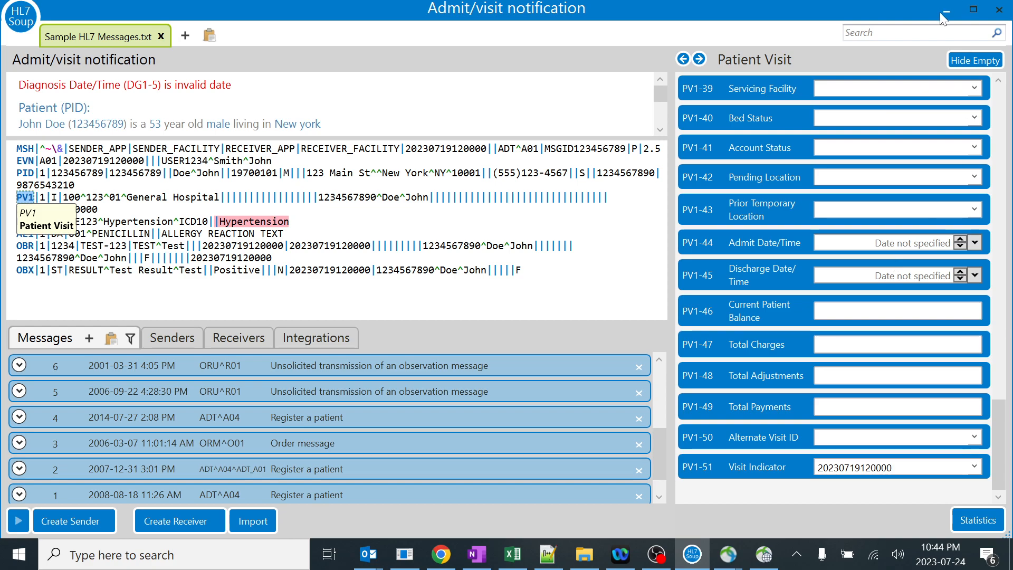
left_click(943, 12)
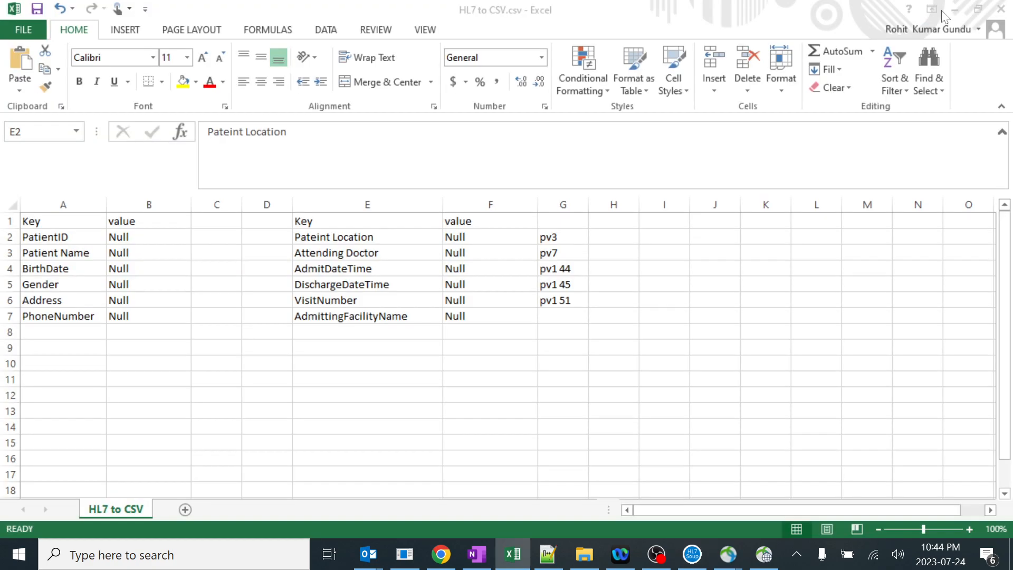
- Enter the note "appe" in G7 beside the AdmittingFacilityName row
left_click(556, 316)
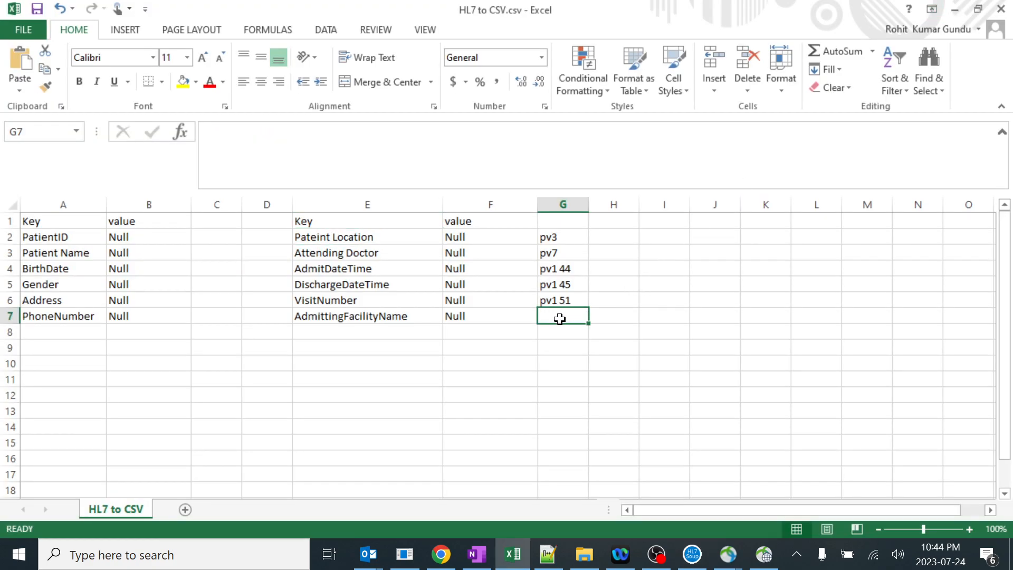
double_click(560, 319)
type("appe")
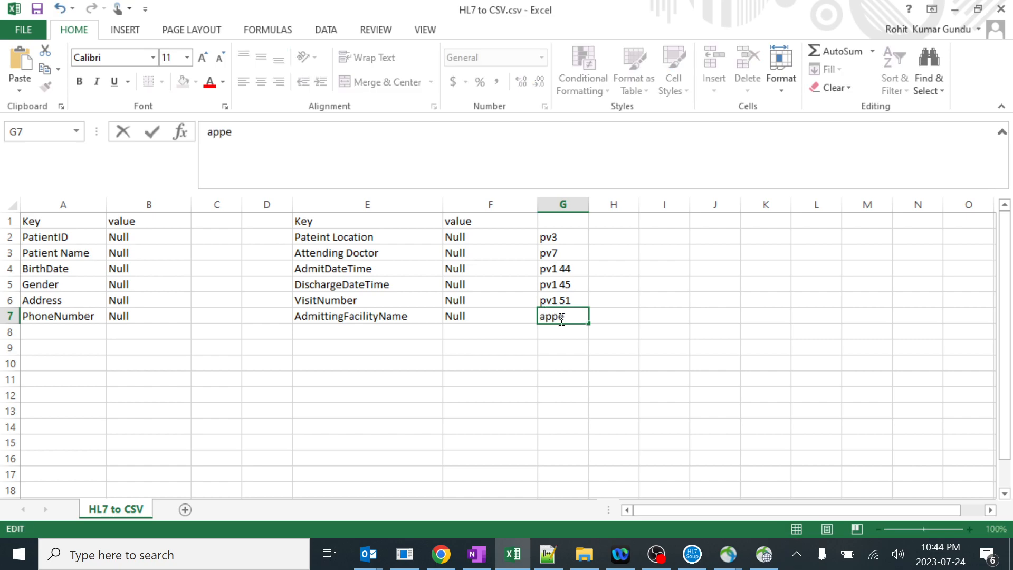
left_click(371, 316)
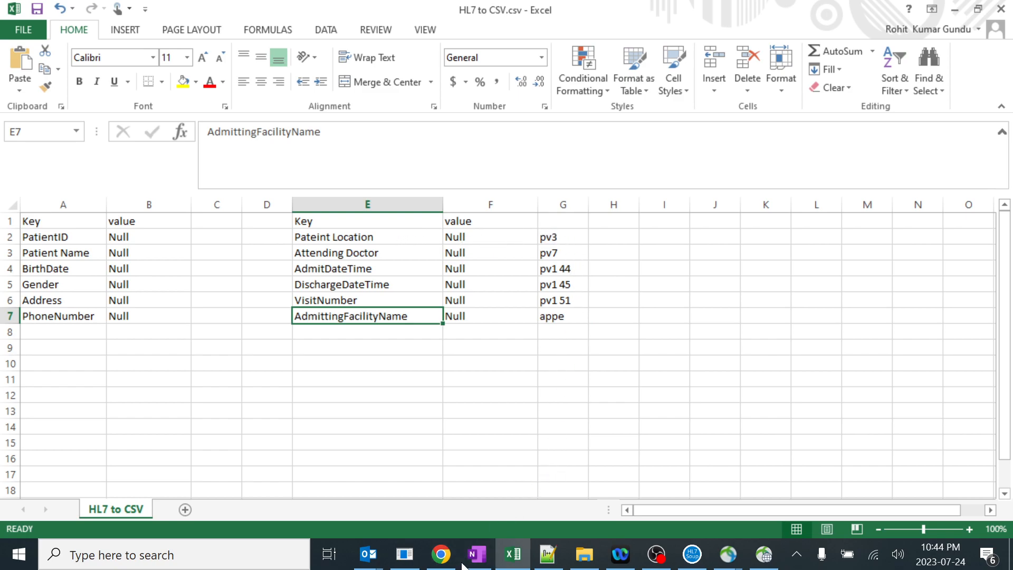
- Return to the Mirth Connect transformer, start line 19 below the PV1 Details comment, and expand the PatientID row in the outbound template tree
left_click(405, 553)
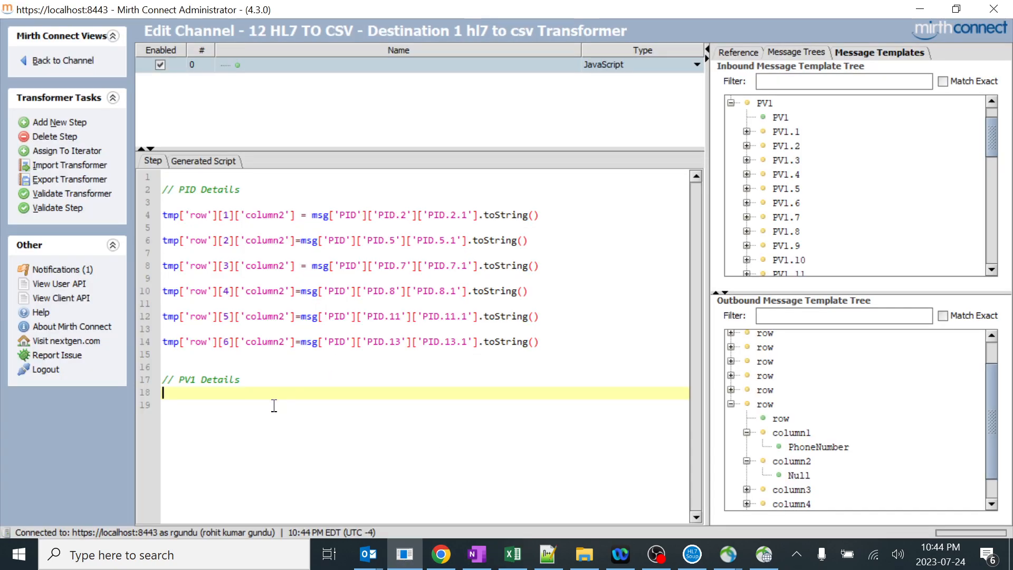
left_click(766, 376)
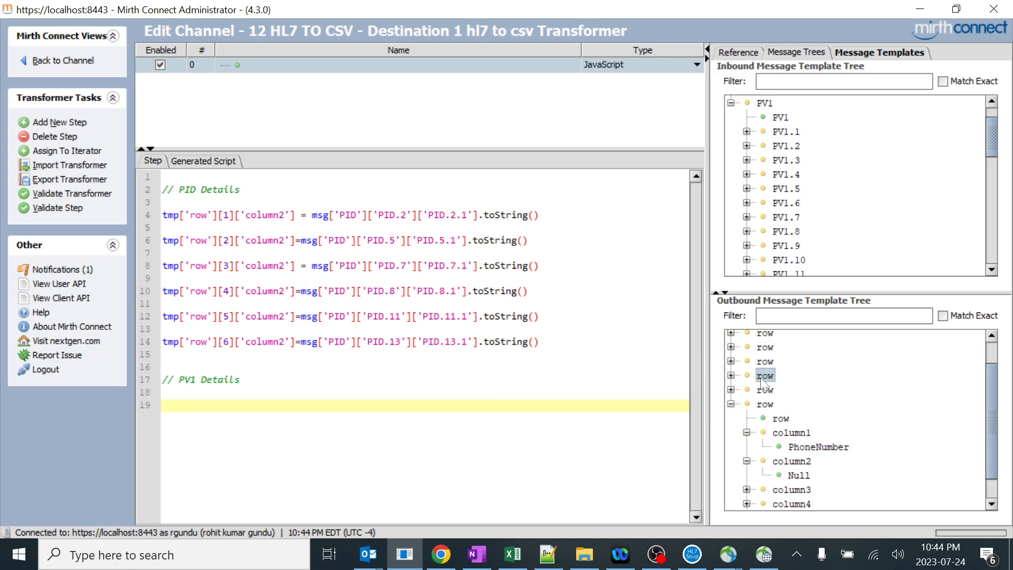
left_click(730, 403)
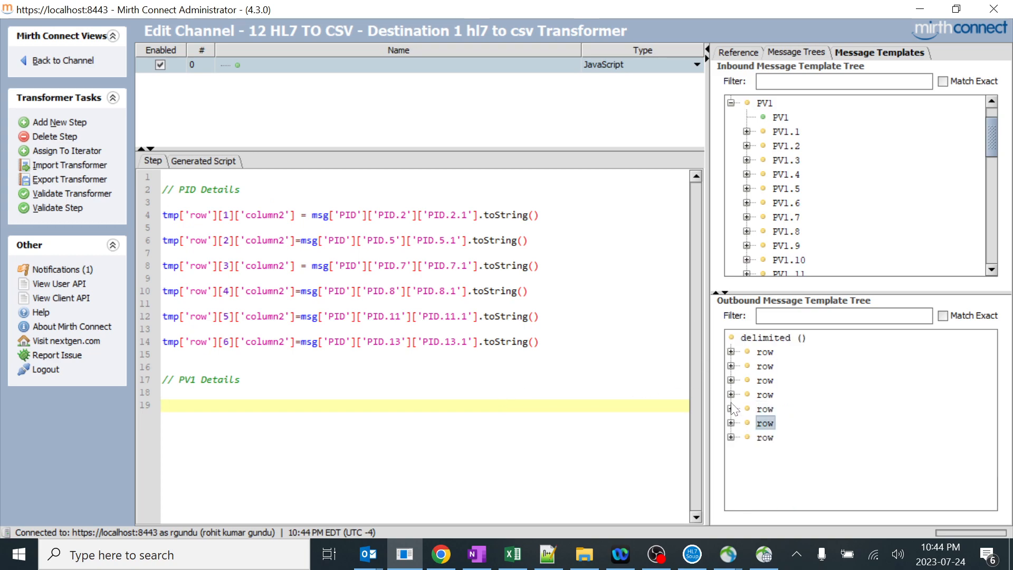
left_click(730, 365)
left_click(785, 395)
left_click(757, 466)
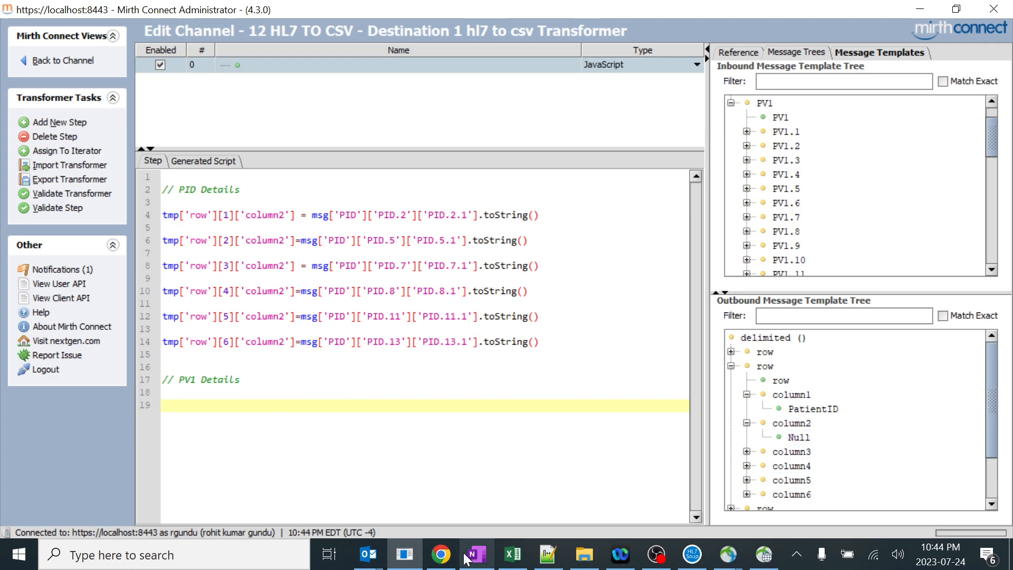
- Check the second Key and value columns in Excel, then expand column5 and column6 of the PatientID row in Mirth Connect's outbound tree
left_click(512, 553)
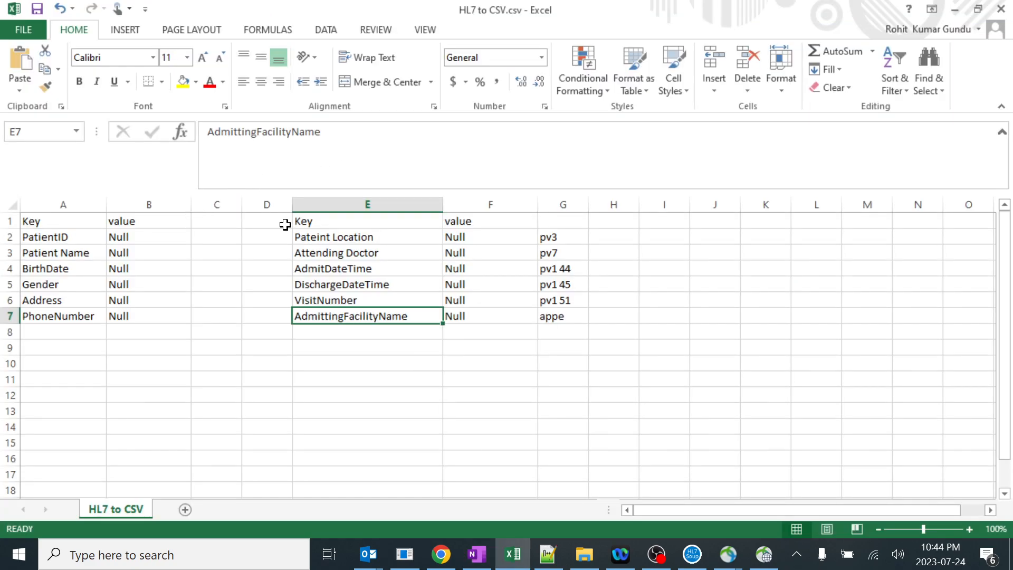
left_click(337, 224)
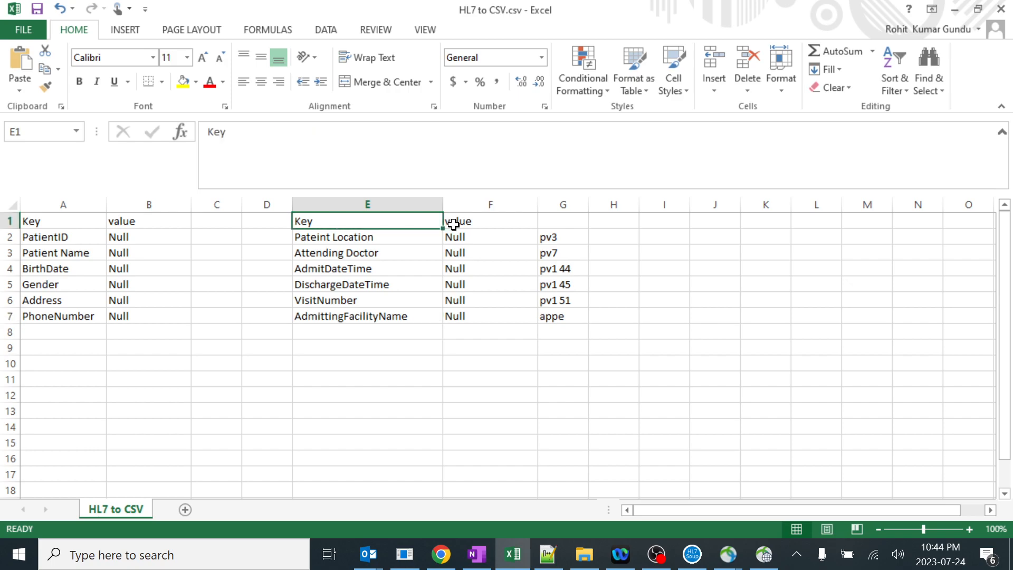
left_click(486, 226)
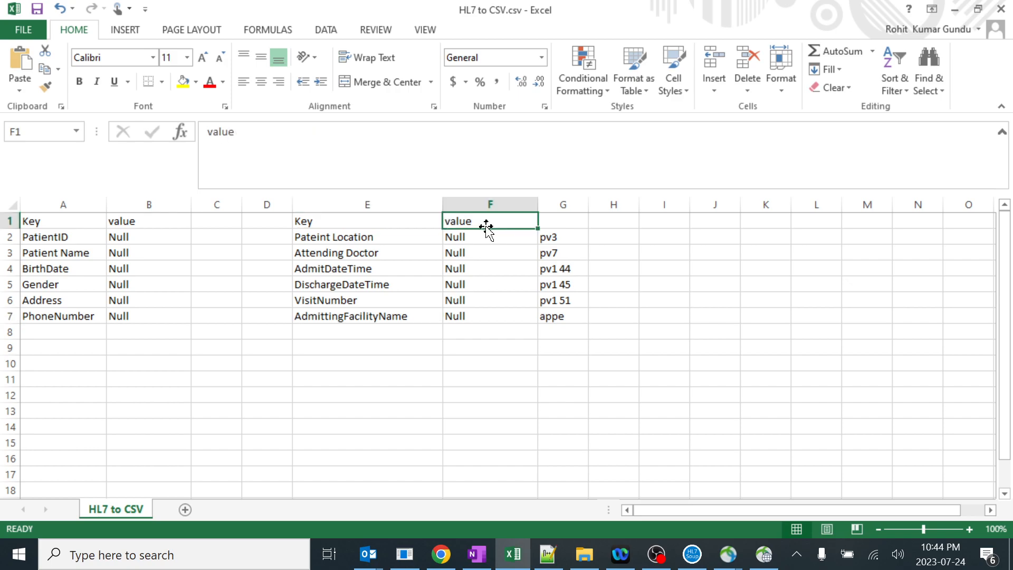
left_click(952, 6)
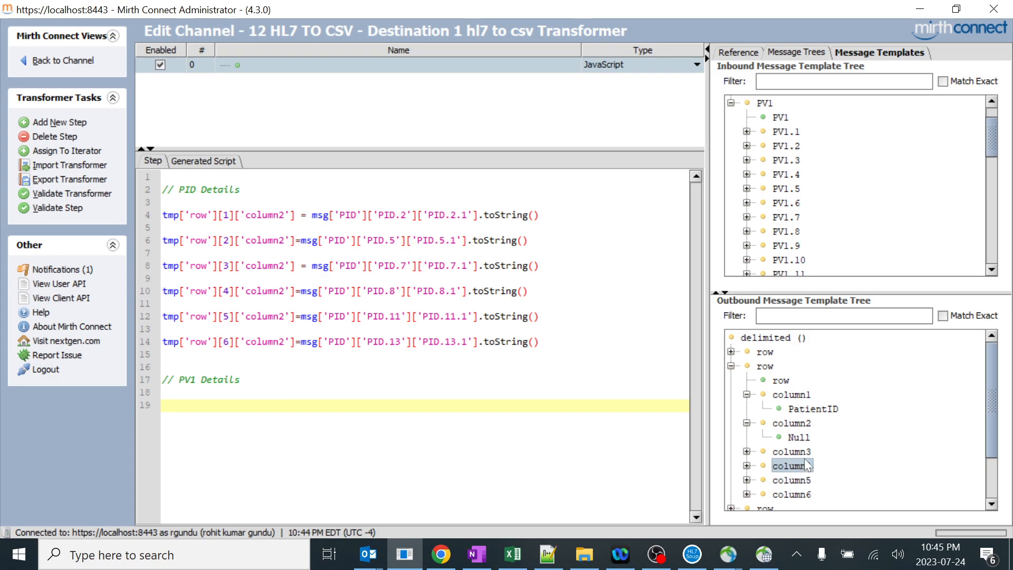
left_click(748, 494)
scroll(749, 491, "down", 1)
left_click(747, 437)
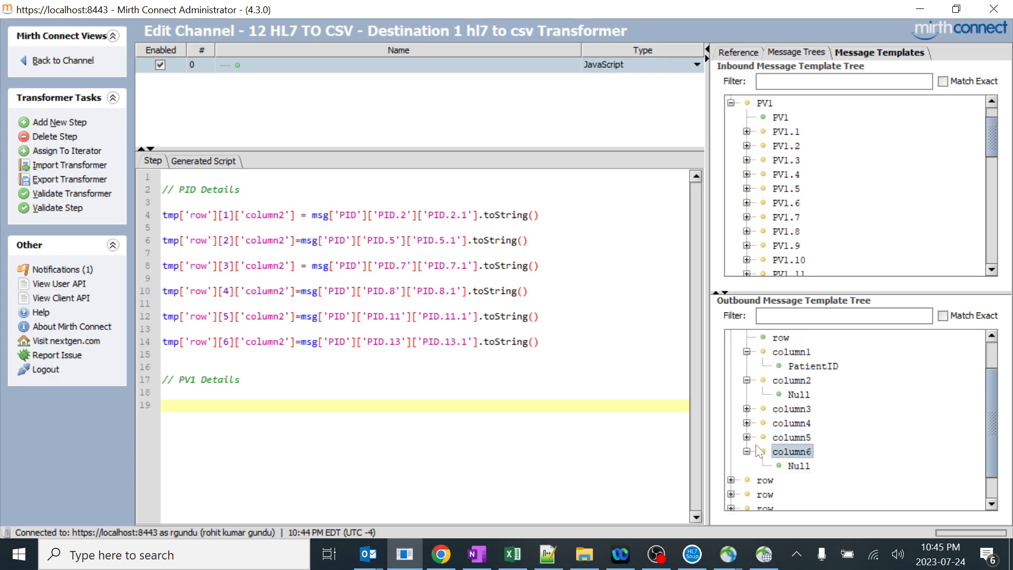
- Recheck the Pateint Location key in Excel and insert the outbound reference tmp['row'][1]['column6'] on line 19 of the Mirth Connect script
left_click(240, 401)
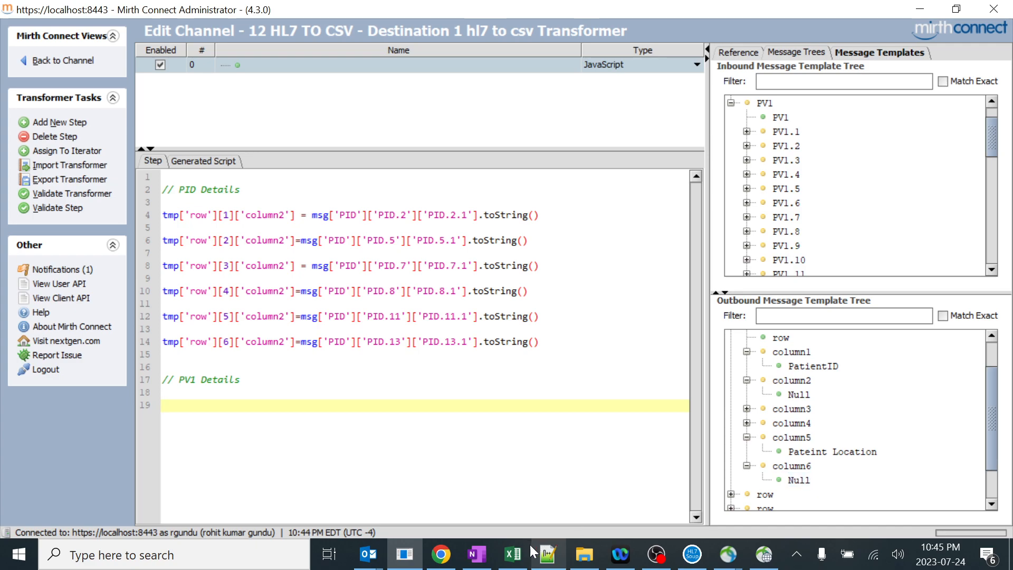
left_click(513, 554)
left_click(363, 241)
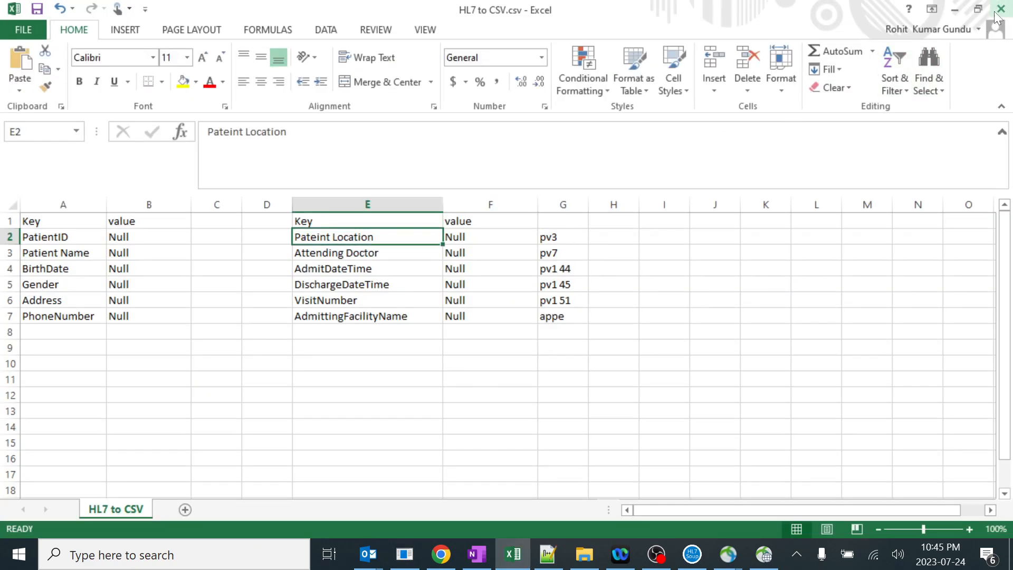
left_click(954, 10)
left_click_drag(794, 485, 180, 407)
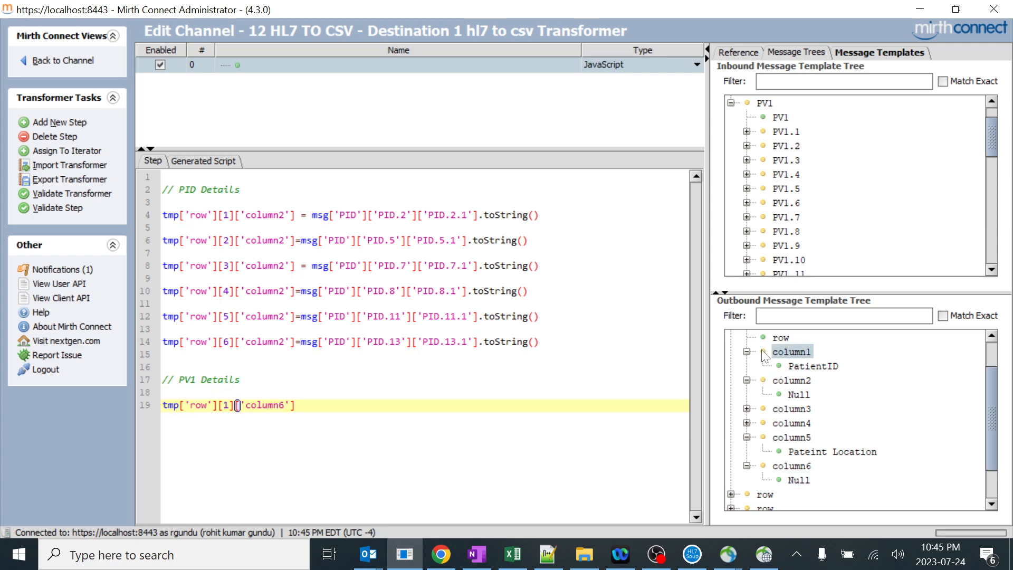
- Expand column5 and column6 of the Patient Name row in the outbound tree and insert tmp['row'][2]['column6'] on line 21
scroll(760, 352, "up", 2)
left_click(731, 367)
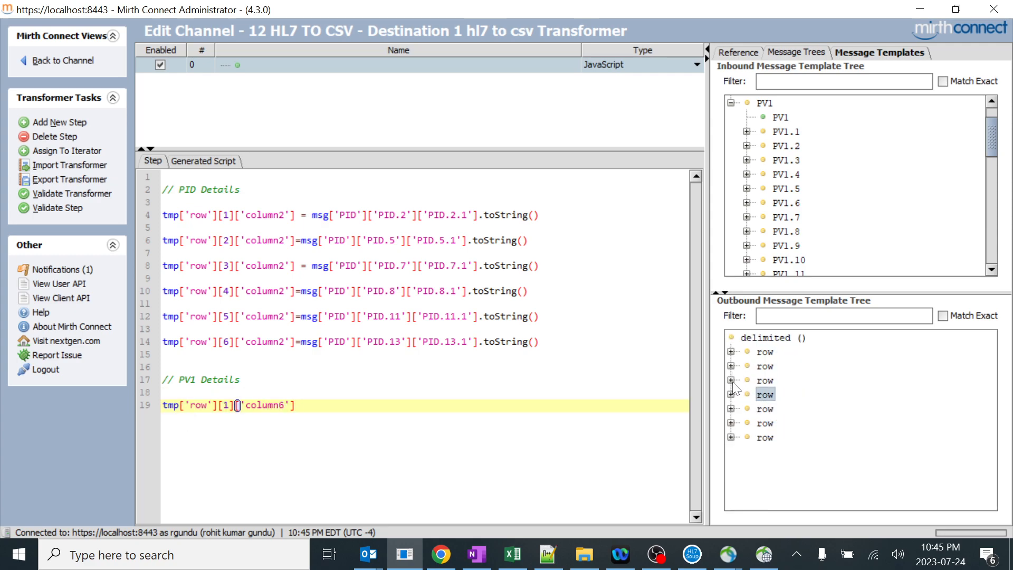
left_click(731, 380)
scroll(785, 422, "down", 1)
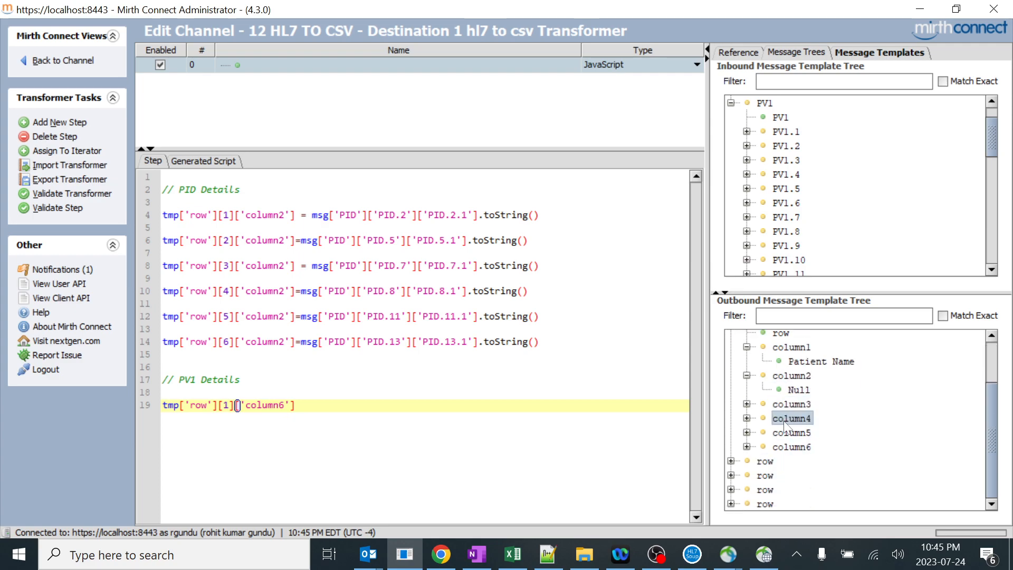
left_click(747, 448)
left_click(746, 432)
left_click_drag(796, 474, 340, 436)
key("Return")
key("Return")
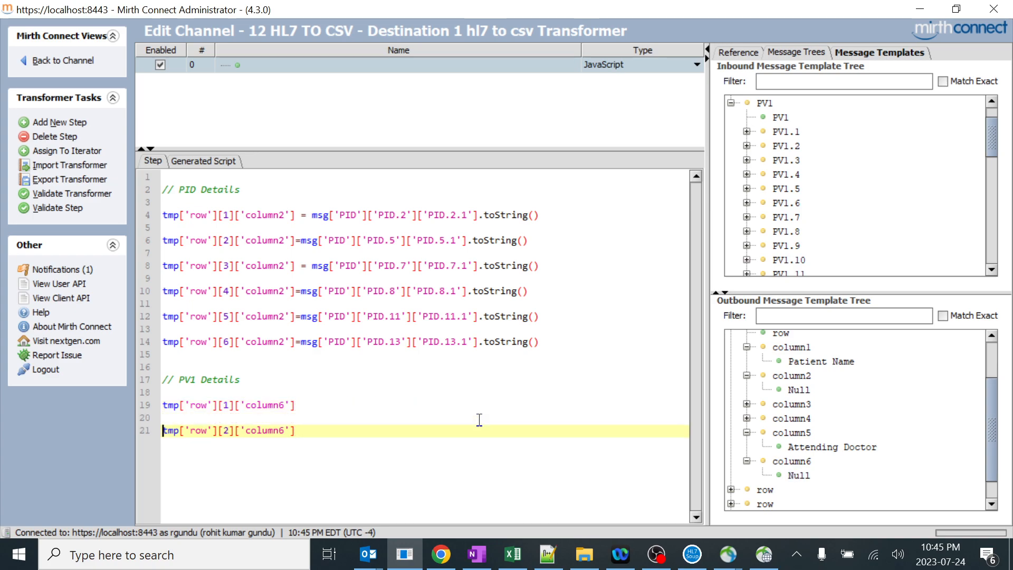
- Check the AdmitDateTime and DischargeDateTime keys in Excel, then expand the BirthDate row in Mirth Connect's outbound template tree
left_click(512, 553)
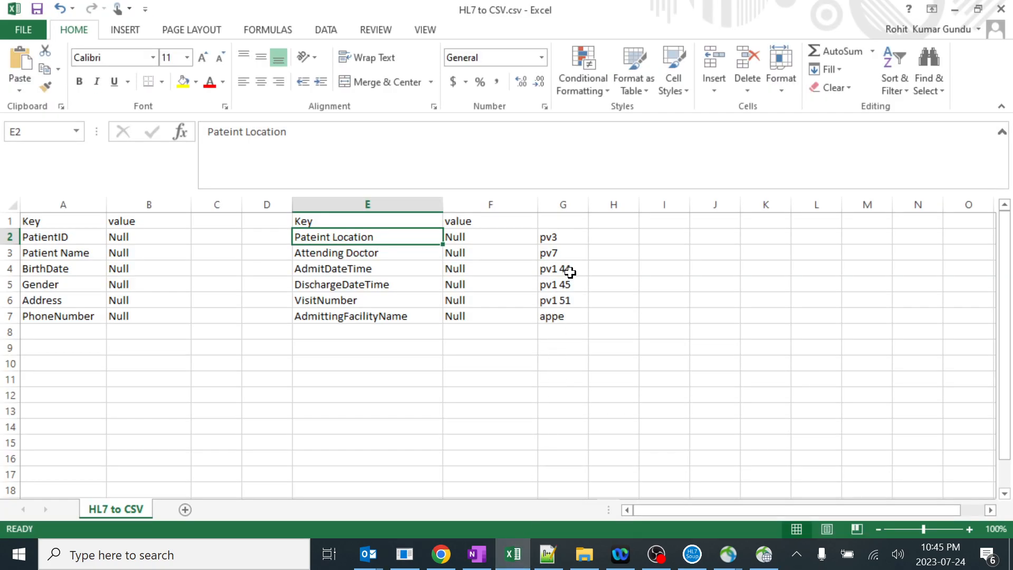
left_click(355, 268)
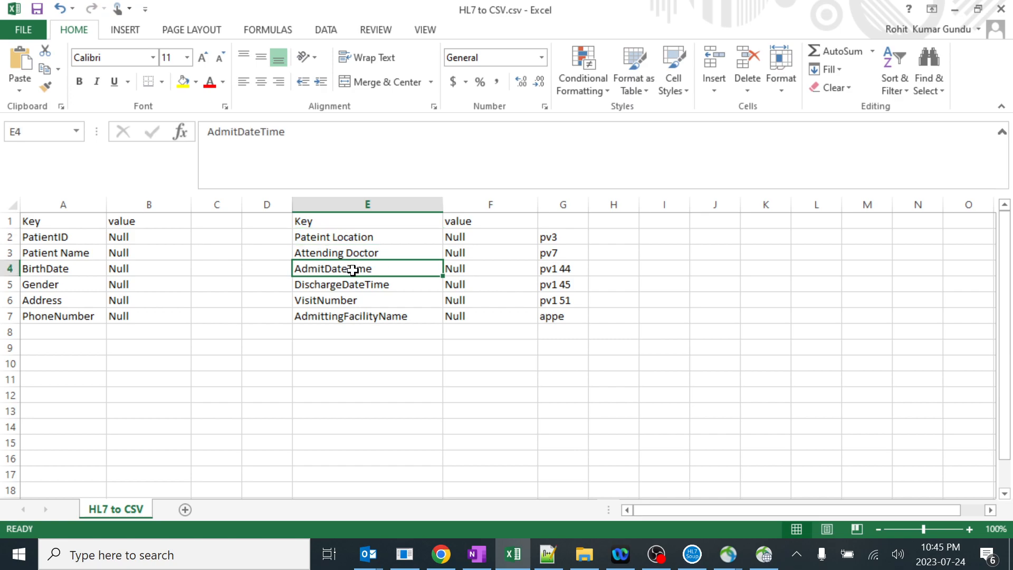
left_click(355, 289)
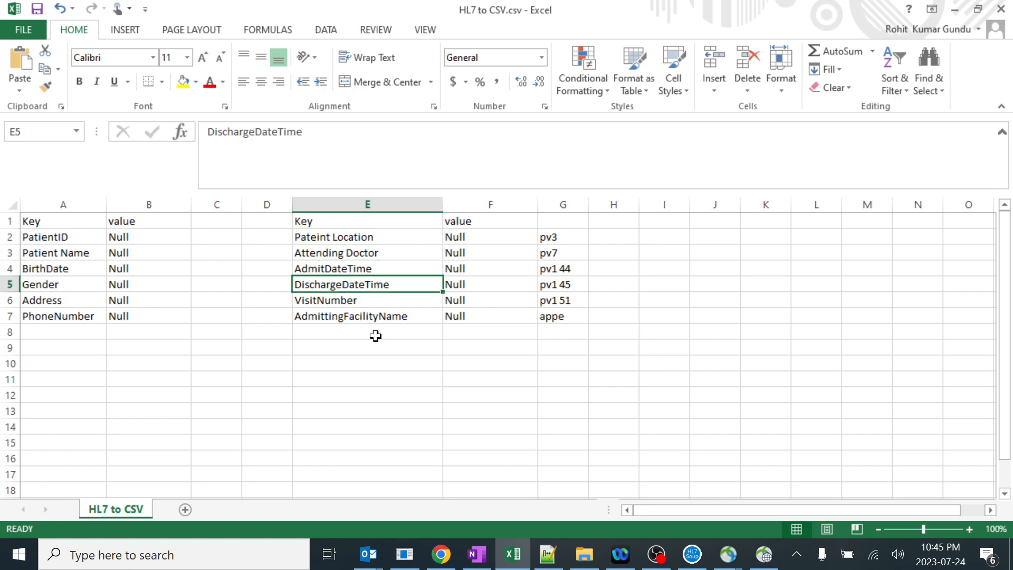
key("alt+Tab")
left_click(785, 447)
left_click(748, 474)
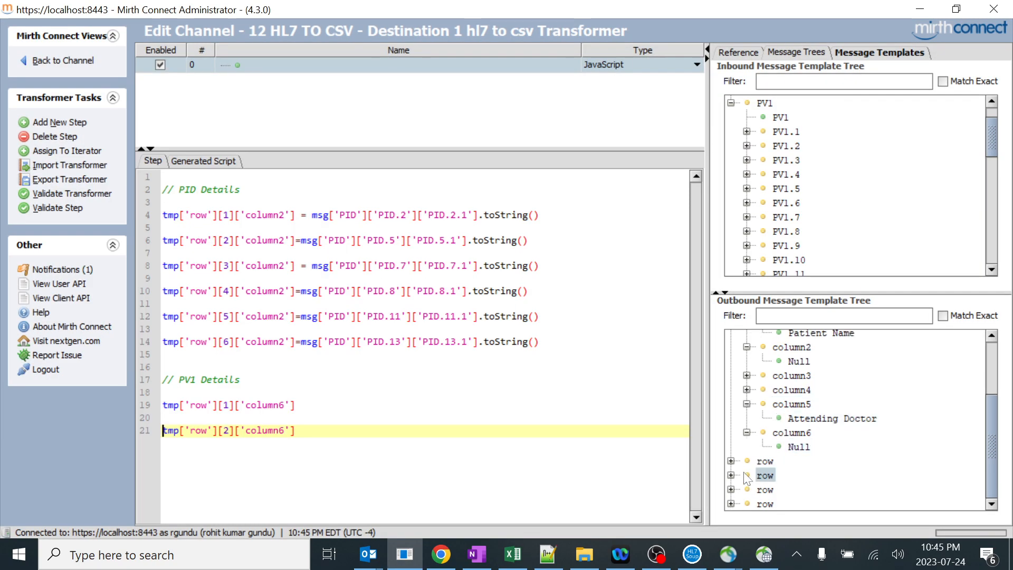
left_click(730, 461)
left_click(809, 442)
scroll(809, 442, "down", 1)
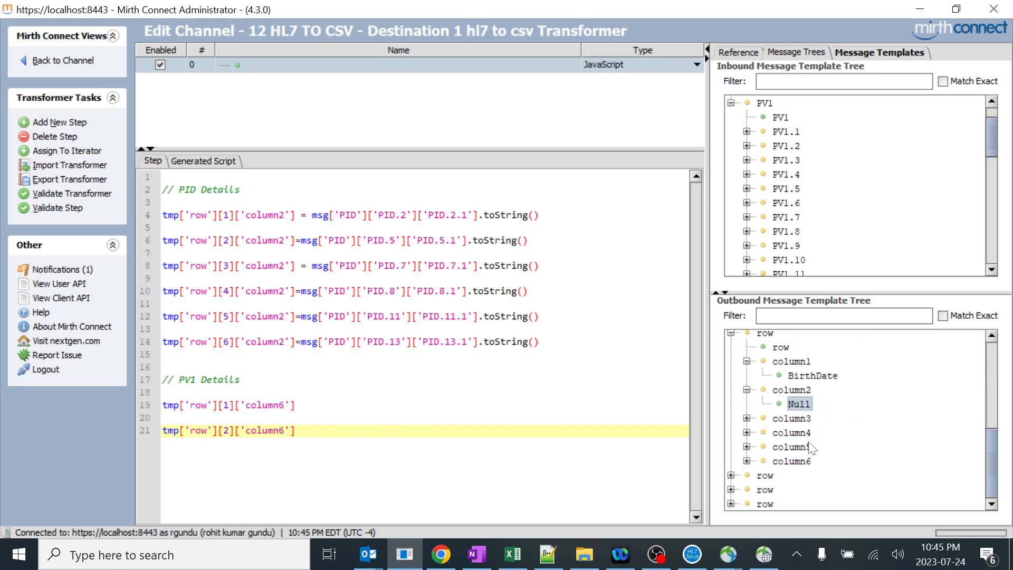
- Expand column6 of the BirthDate row and insert its outbound reference tmp['row'][3]['column6'] on line 23
left_click(746, 461)
left_click(416, 429)
key("Return")
key("Return")
left_click(798, 474)
left_click_drag(798, 475, 285, 457)
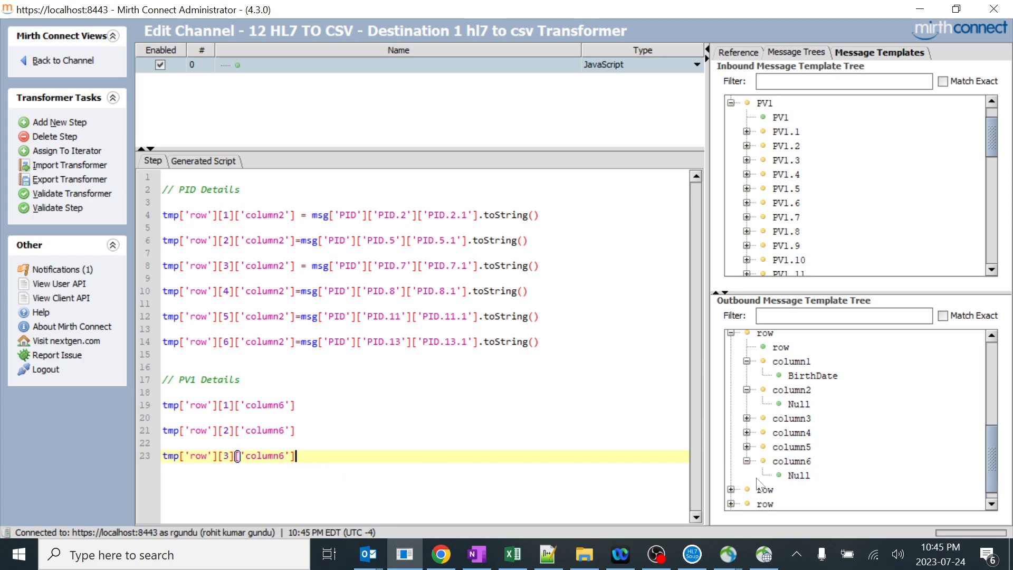
- Expand the Gender row's column6 in the outbound tree and place its reference tmp['row'][4]['column6'] on line 25
scroll(752, 483, "down", 1)
left_click(730, 475)
scroll(766, 447, "down", 1)
left_click(747, 476)
scroll(746, 475, "down", 1)
left_click(797, 474)
left_click_drag(798, 474, 337, 464)
left_click(294, 454)
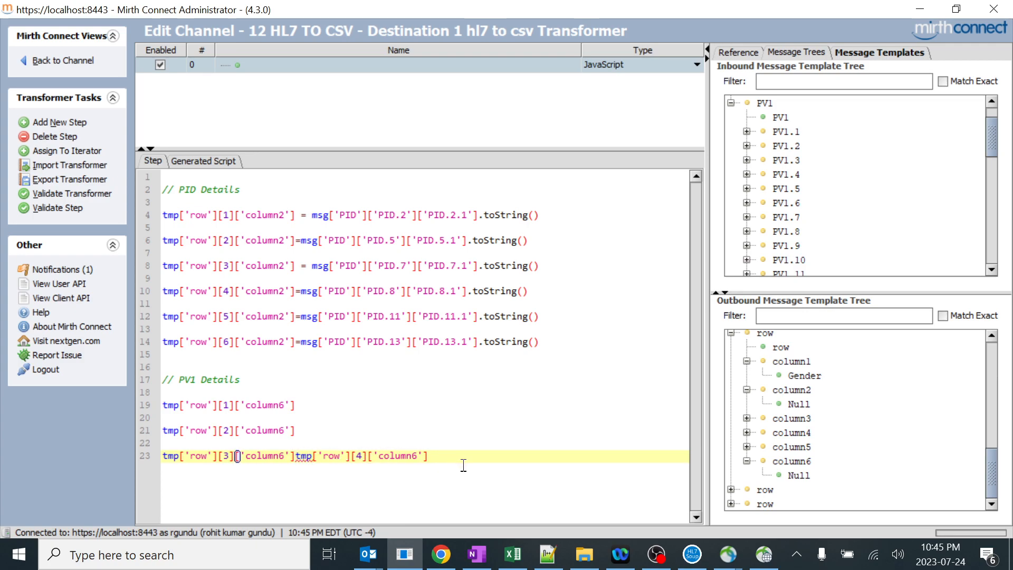
key("Return")
key("Return")
- Expand the Address row's column6 in the outbound tree and place its reference tmp['row'][5]['column6'] on line 27
left_click(730, 489)
left_click(797, 446)
scroll(793, 444, "down", 1)
left_click(745, 489)
scroll(808, 470, "down", 1)
left_click_drag(798, 489, 305, 481)
left_click(298, 481)
key("Return")
key("Return")
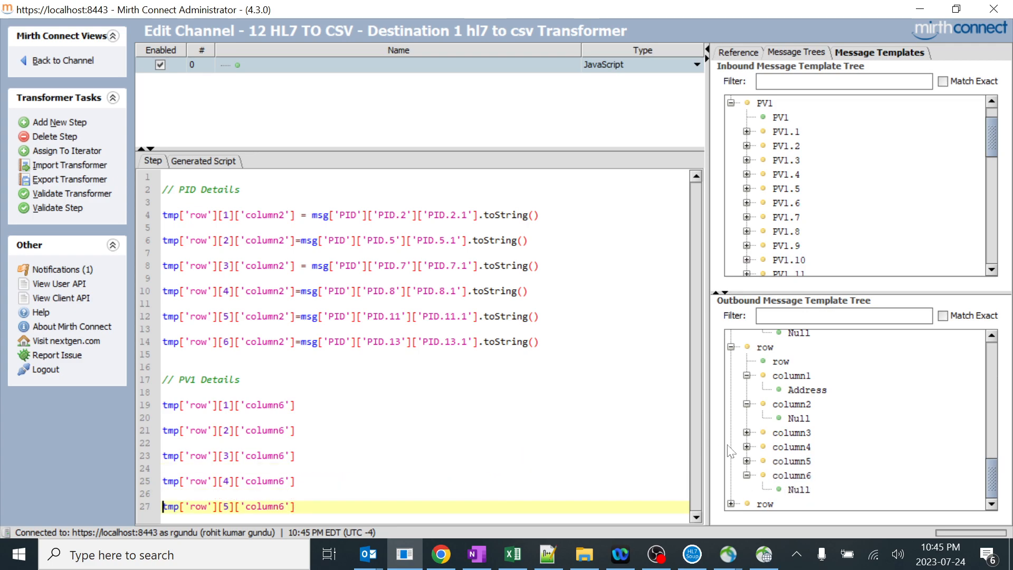
- Expand the PhoneNumber row's column6 in the outbound tree and insert its reference tmp['row'][6]['column6'] on line 29
left_click(730, 504)
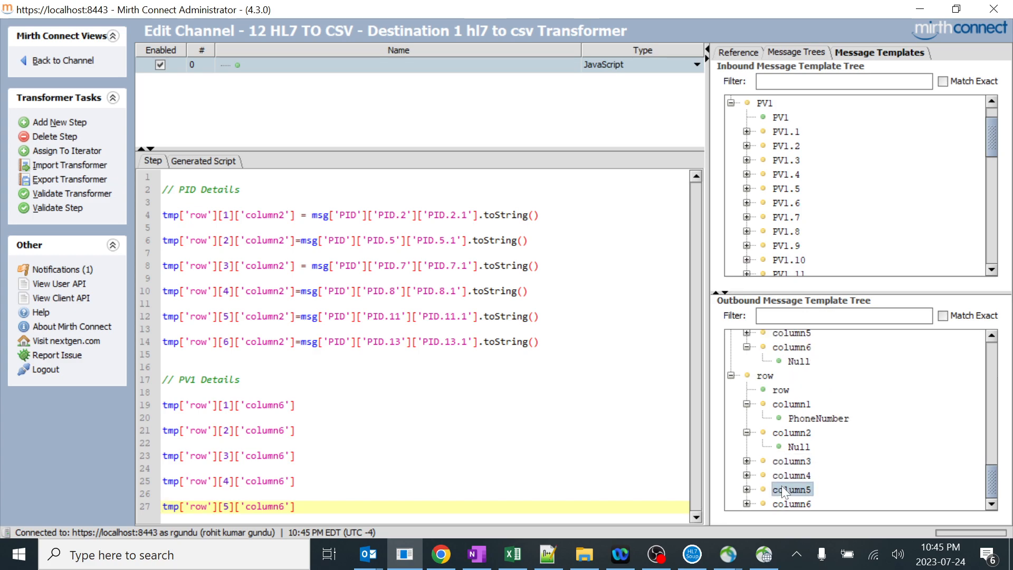
left_click(746, 503)
left_click(793, 502)
left_click(337, 506)
key("Return")
key("Return")
left_click_drag(798, 503, 379, 519)
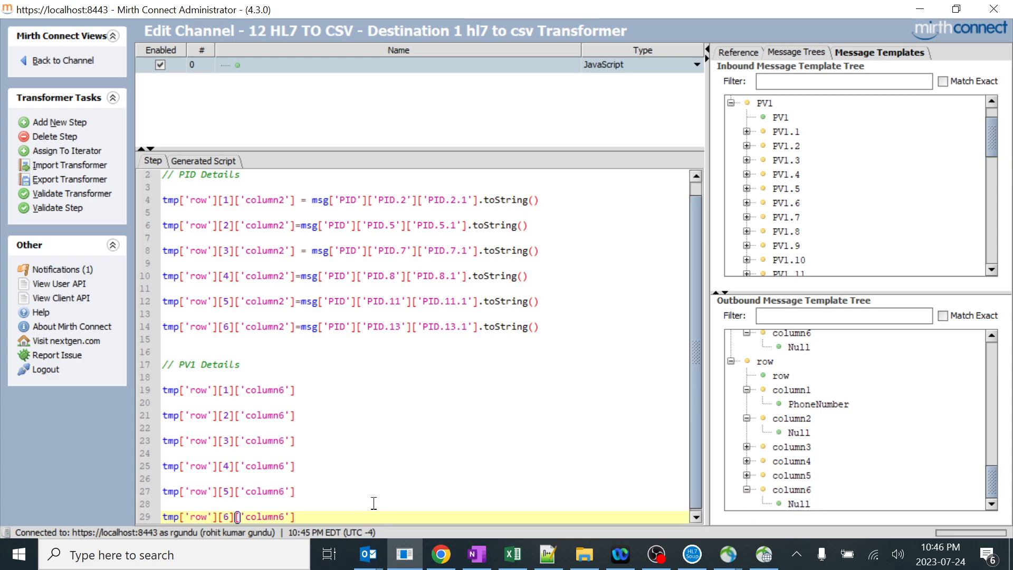
- Append an equals sign to each of the six column6 references under the PV1 Details comment
left_click(329, 388)
type("=")
left_click(311, 415)
type("=")
left_click(313, 440)
type("=")
left_click(312, 468)
type("=")
left_click(312, 492)
type("=")
left_click(315, 517)
type("=")
- Check the PV1 field notes in Excel and assign msg['PV1']['PV1.3']['PV1.3.1'].toString() to row 1's column6 on line 19 in Mirth Connect
left_click(338, 391)
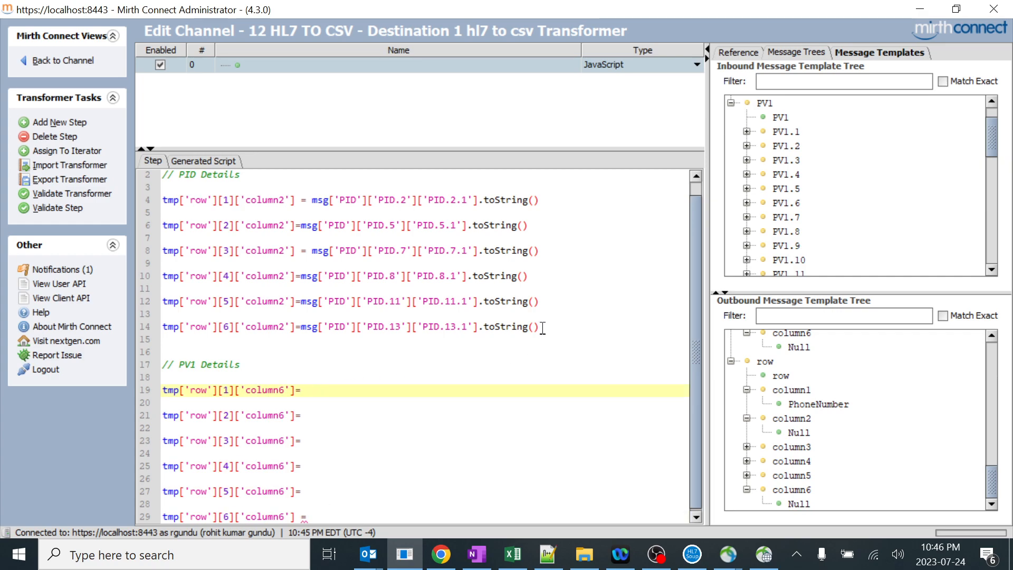
left_click(513, 553)
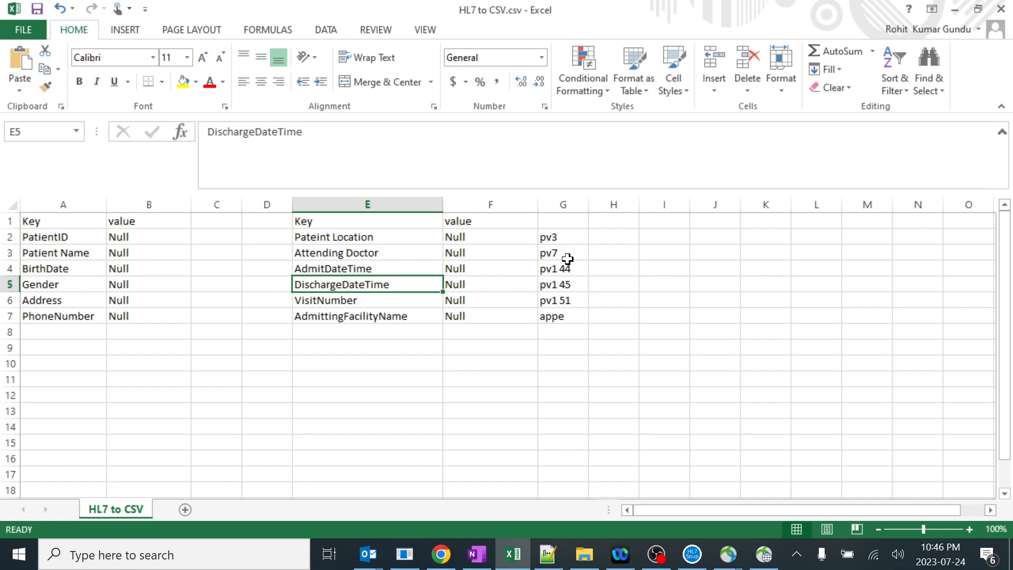
left_click(954, 10)
left_click(746, 160)
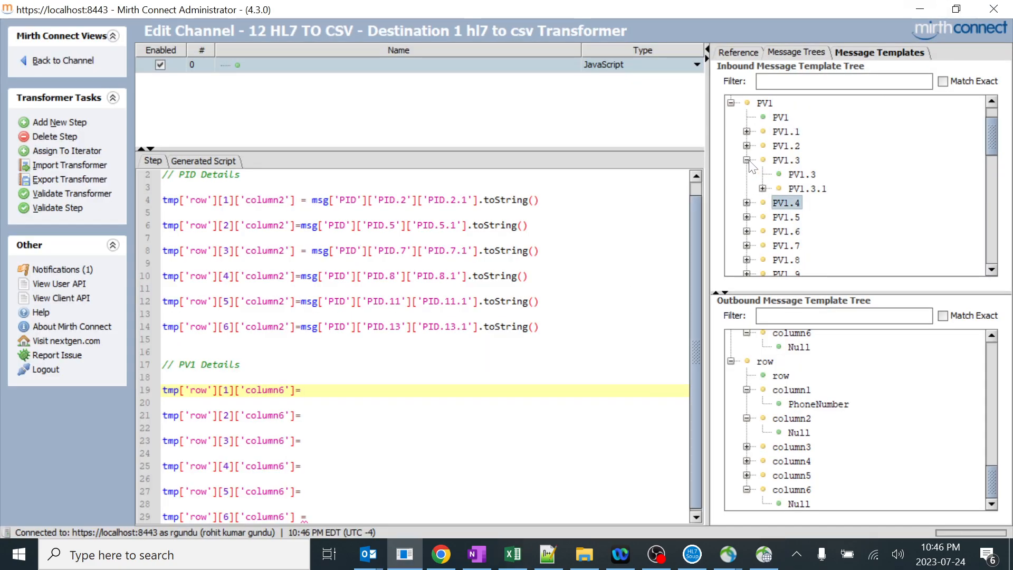
left_click(762, 189)
left_click_drag(812, 203, 452, 393)
- Expand PV1.7 in the inbound tree and assign msg['PV1']['PV1.7']['PV1.7.1'].toString() to row 2's column6 on line 21
left_click(765, 216)
scroll(753, 228, "down", 1)
left_click(760, 218)
left_click(746, 217)
left_click(806, 246)
double_click(807, 246)
scroll(814, 248, "down", 1)
left_click_drag(823, 218, 477, 415)
- Expand PV1.44 in the inbound tree and assign msg['PV1']['PV1.44']['PV1.44.1'].toString() to row 3's column6 on line 23
scroll(807, 219, "down", 2)
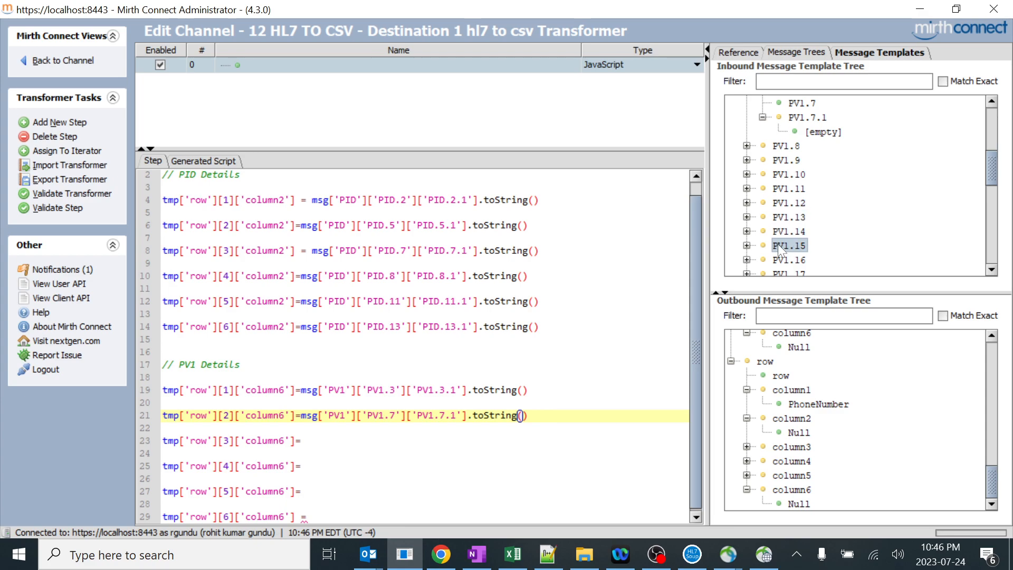
scroll(778, 243, "down", 3)
scroll(779, 243, "down", 6)
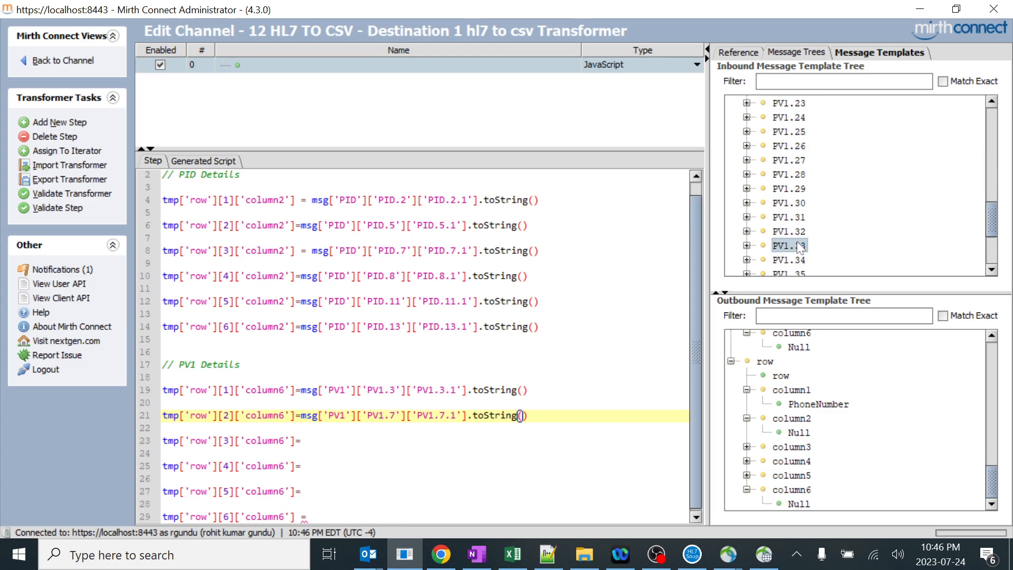
left_click(746, 269)
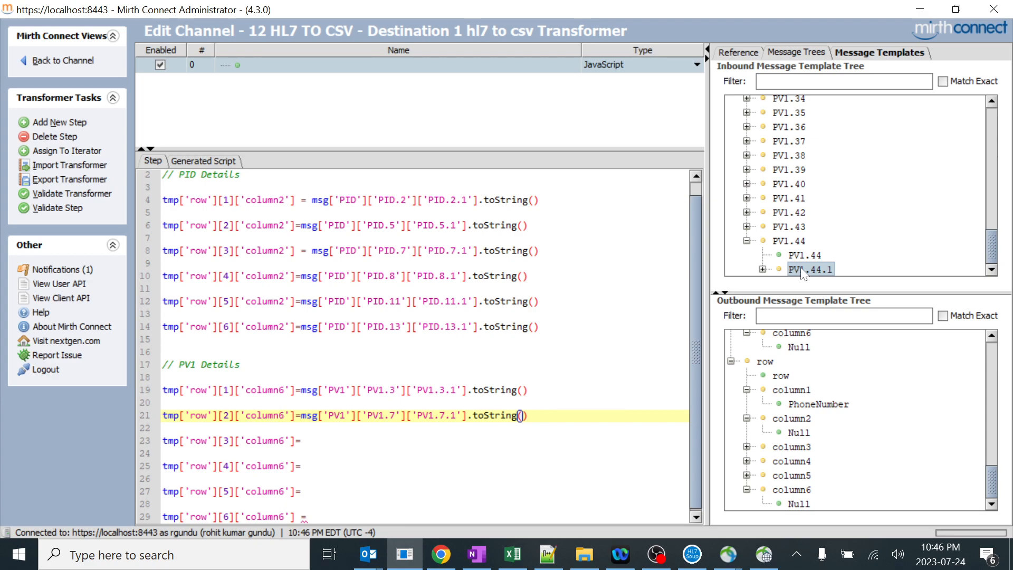
left_click(762, 269)
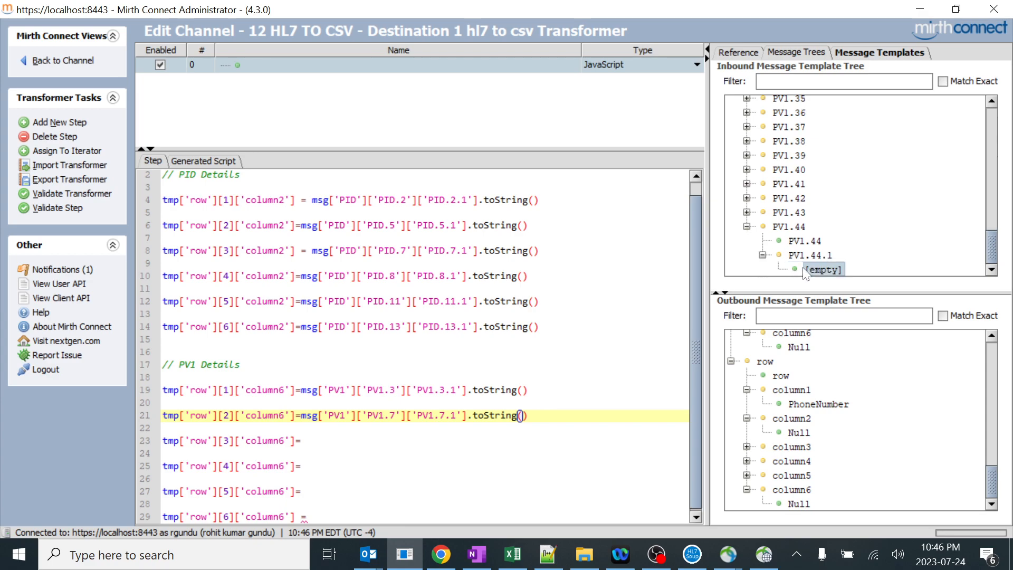
left_click_drag(816, 267, 530, 442)
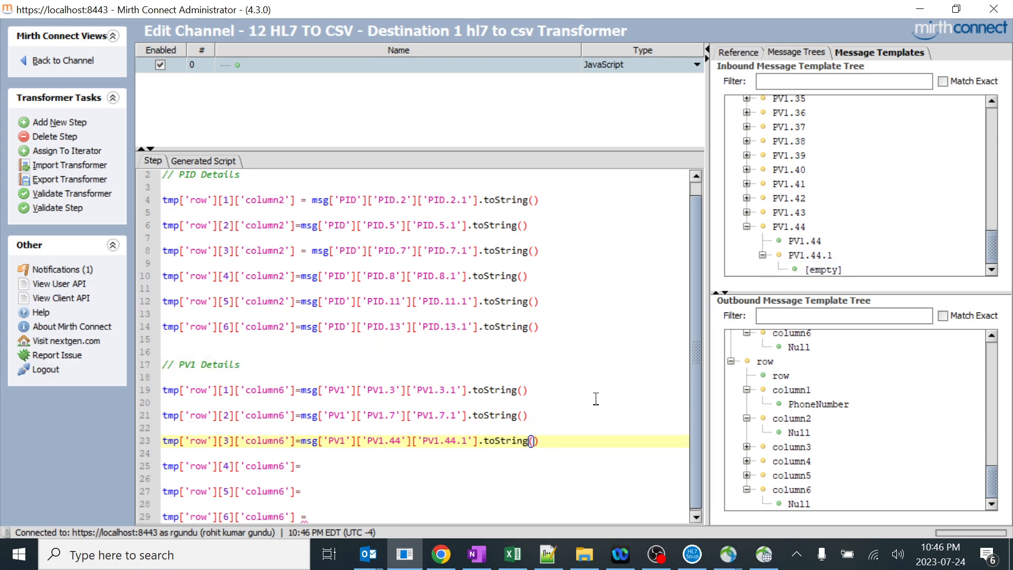
- Check the DischargeDateTime field note in Excel, then extend the PV1 segment of Mirth Connect's inbound message template with more | separators
left_click(814, 242)
left_click(512, 555)
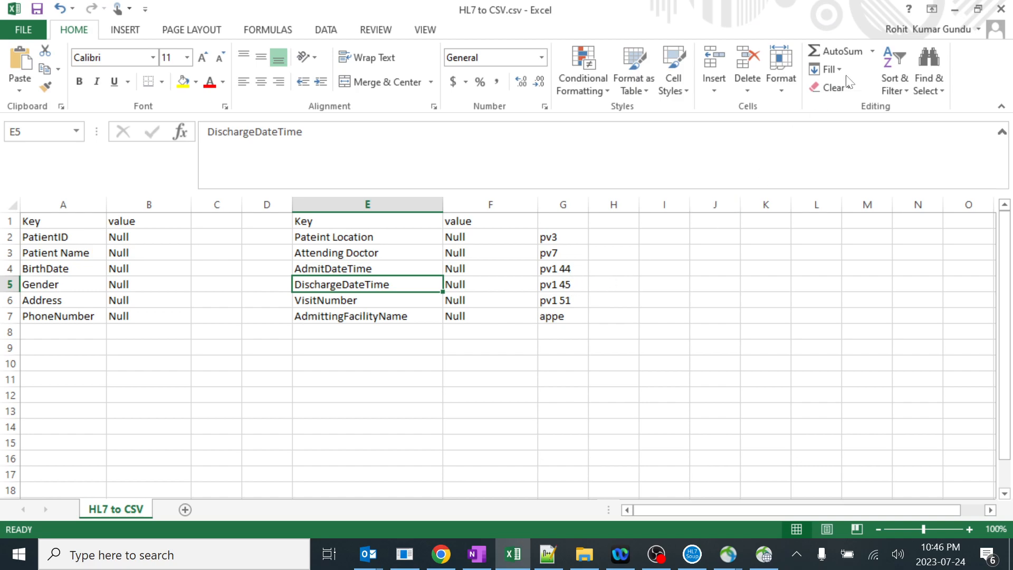
left_click(955, 9)
left_click(340, 464)
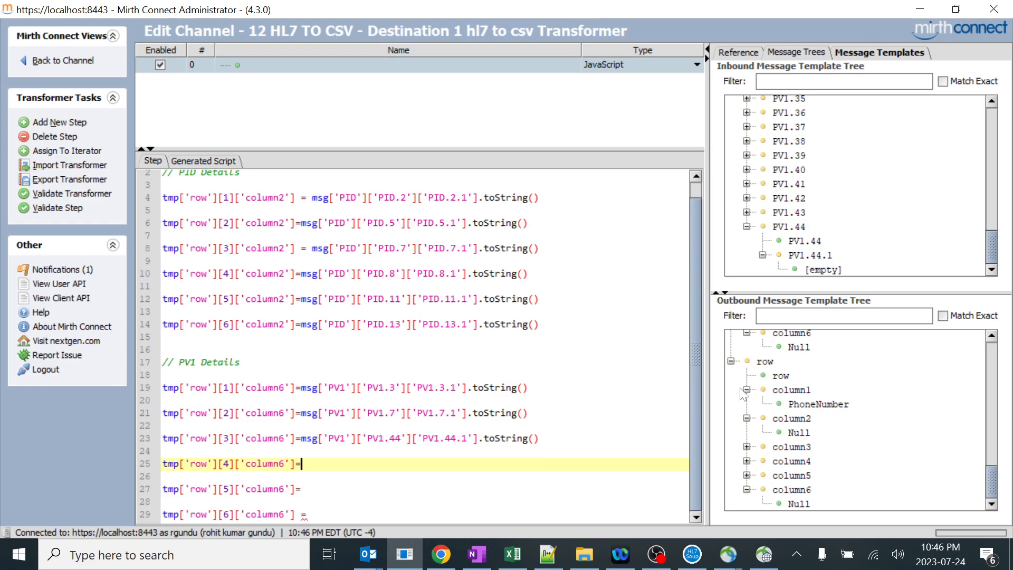
left_click(832, 256)
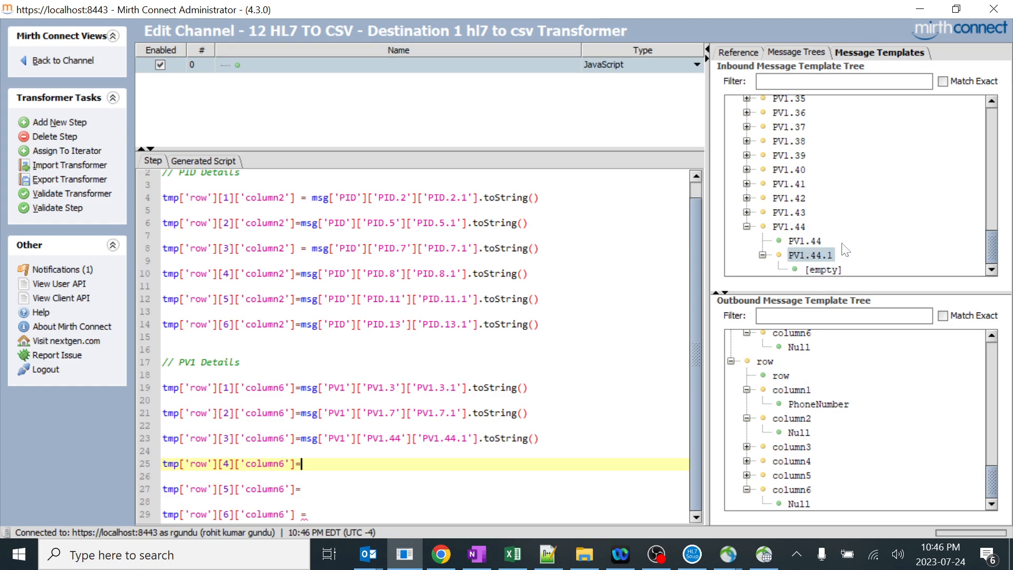
left_click(881, 184)
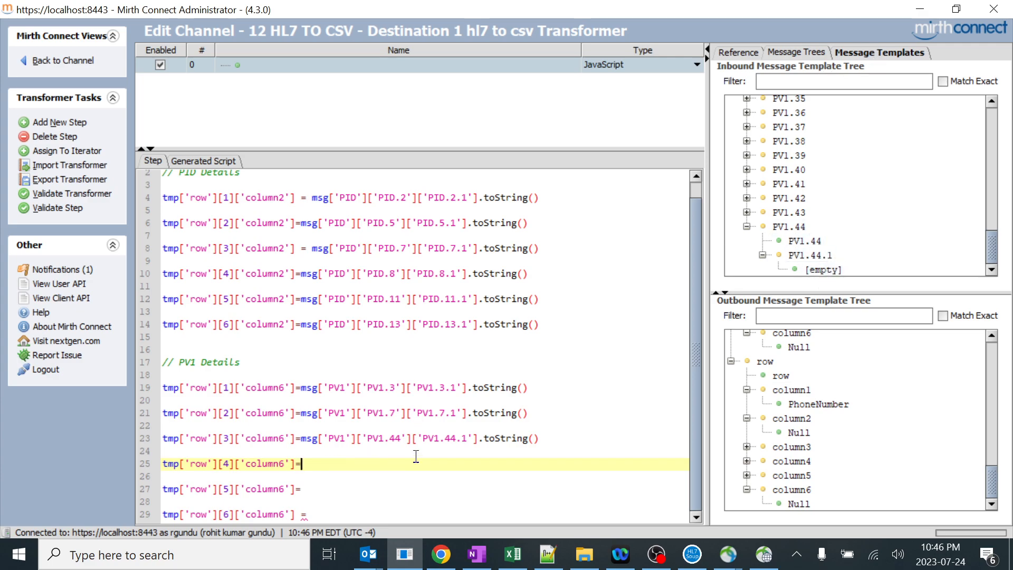
left_click(870, 51)
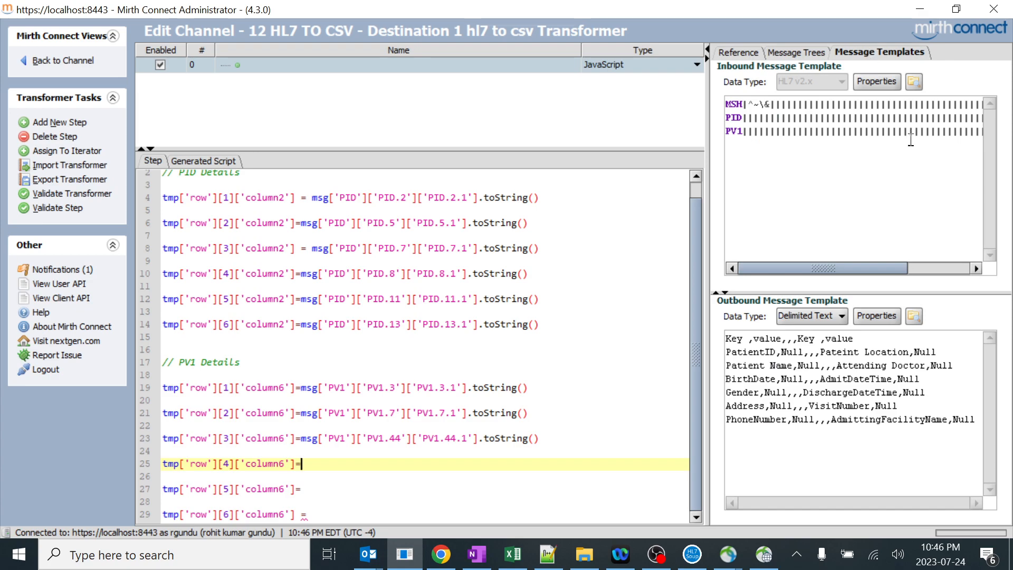
left_click_drag(851, 272, 978, 247)
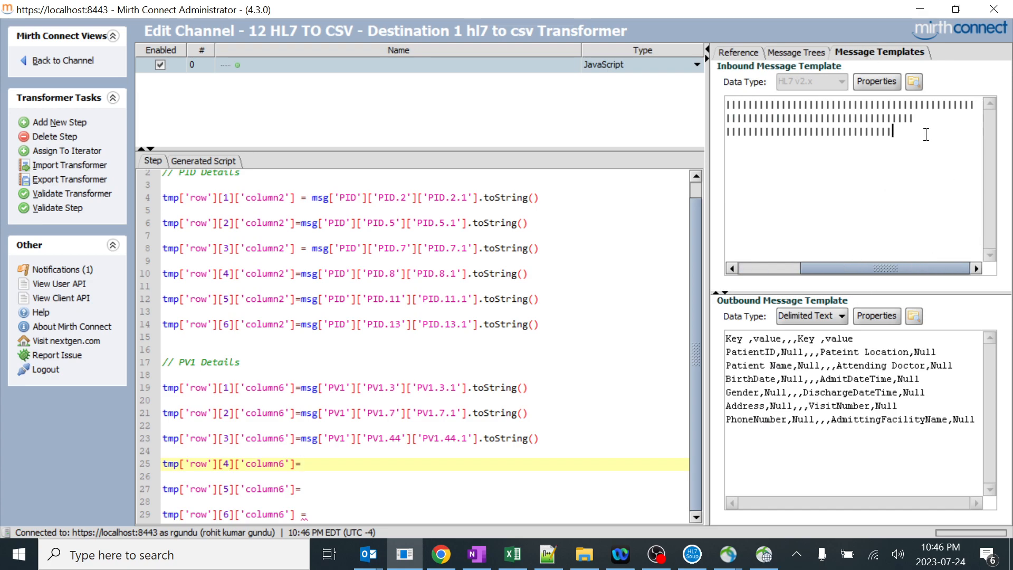
type("|||||||||||||||||||")
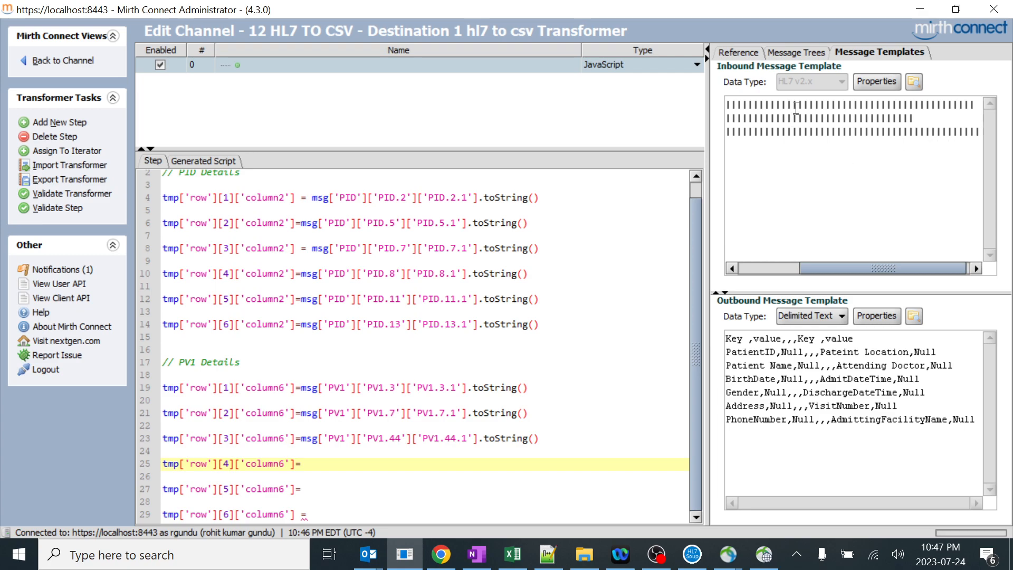
- Reopen the inbound message template tree, expand the PV1 segment and locate its PV1.45 field
left_click(787, 49)
left_click(820, 149)
left_click(738, 149)
scroll(832, 235, "down", 16)
left_click(788, 269)
left_click(790, 255)
left_click(802, 127)
left_click(803, 140)
left_click(802, 150)
scroll(802, 148, "up", 1)
left_click(803, 148)
scroll(810, 160, "up", 1)
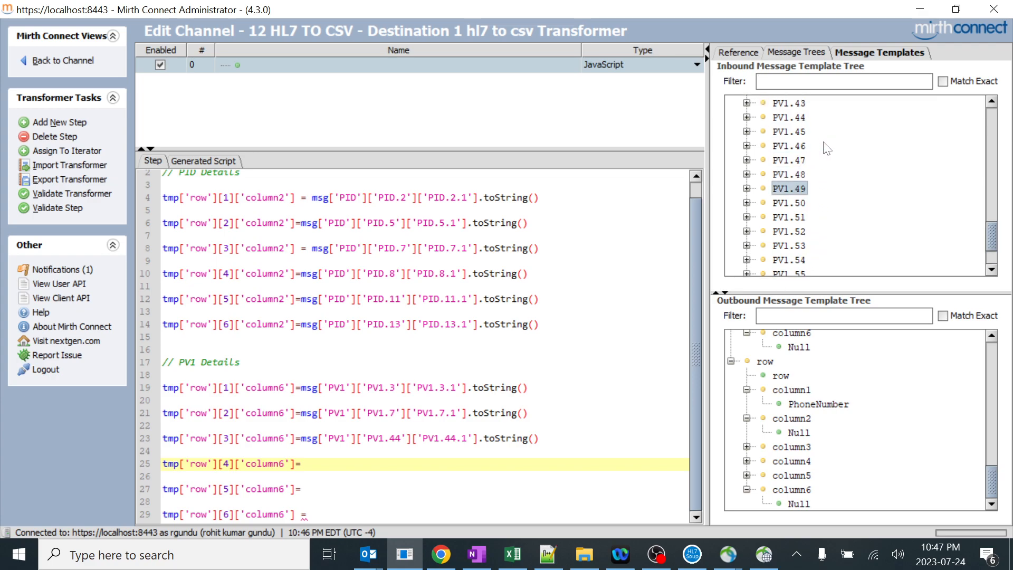
- Recheck the field notes in Excel and assign msg['PV1']['PV1.45']['PV1.45.1'].toString() to row 4's column6 on line 25 in Mirth Connect
left_click(519, 545)
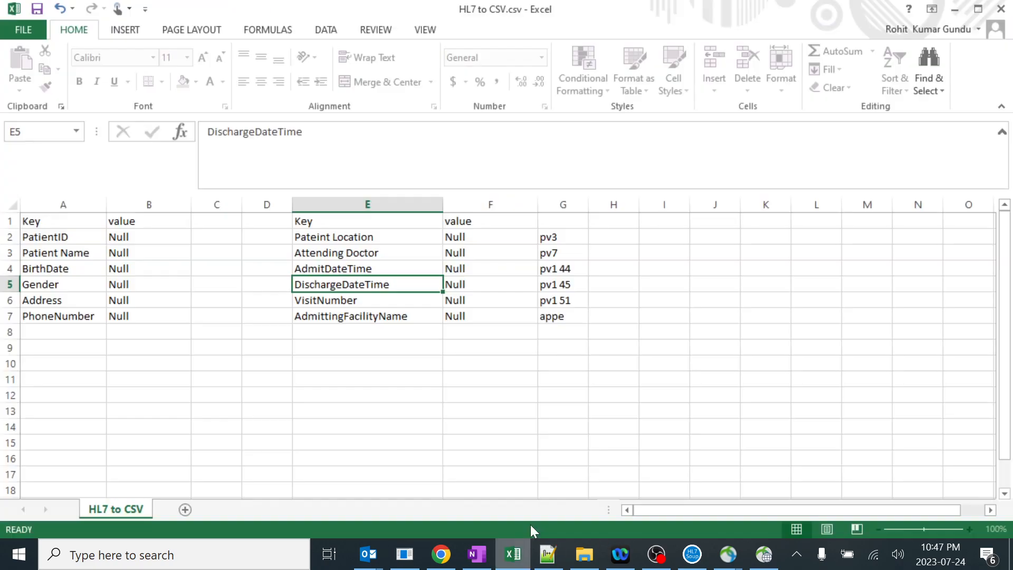
left_click(567, 287)
left_click(575, 315)
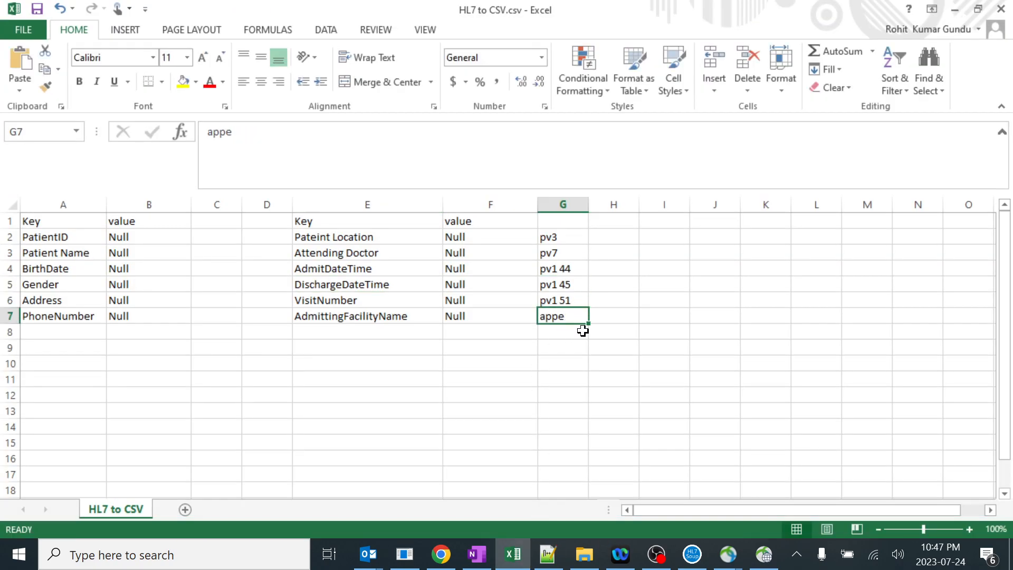
left_click(955, 10)
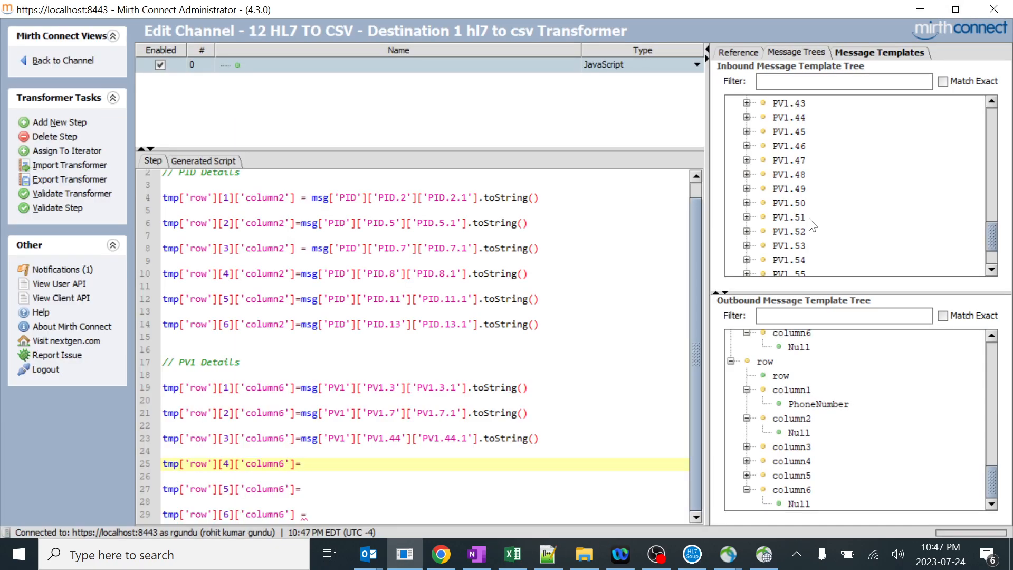
left_click(747, 131)
left_click(766, 160)
left_click(763, 160)
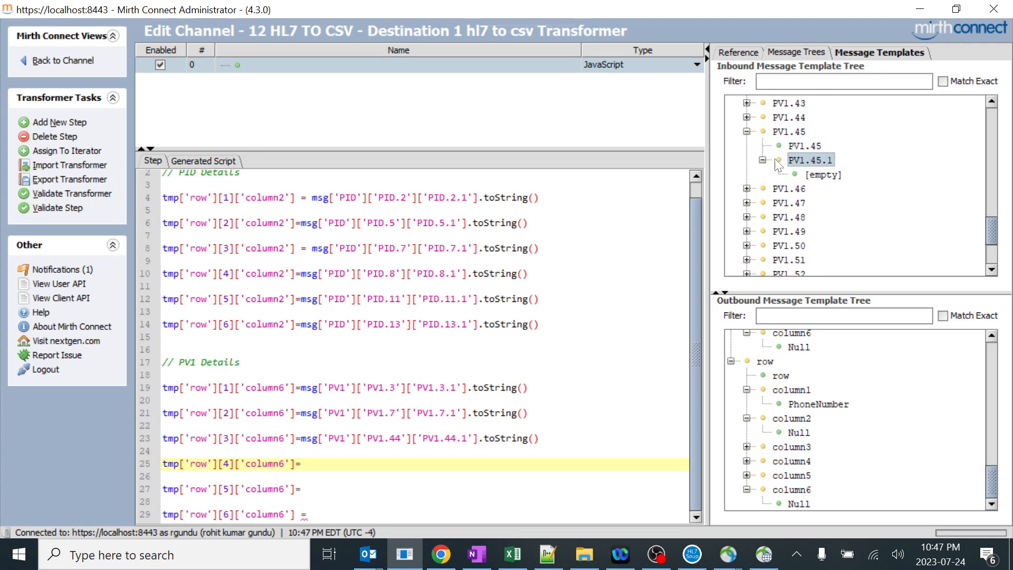
left_click_drag(823, 174, 481, 466)
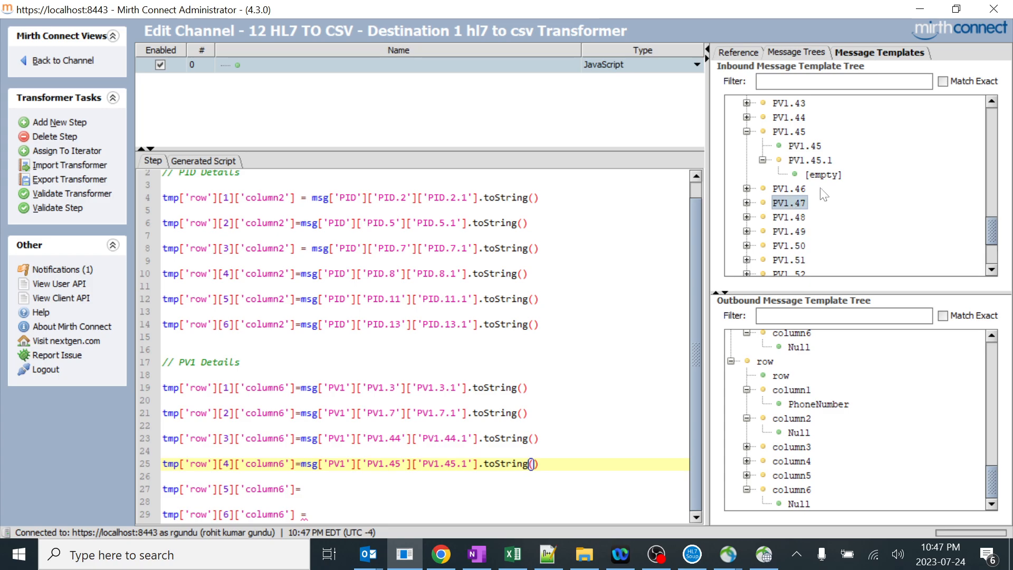
- Check the VisitNumber field note in Excel, then assign msg['PV1']['PV1.51']['PV1.51.1'].toString() to row 5's column6 on line 27 in Mirth Connect
left_click(517, 558)
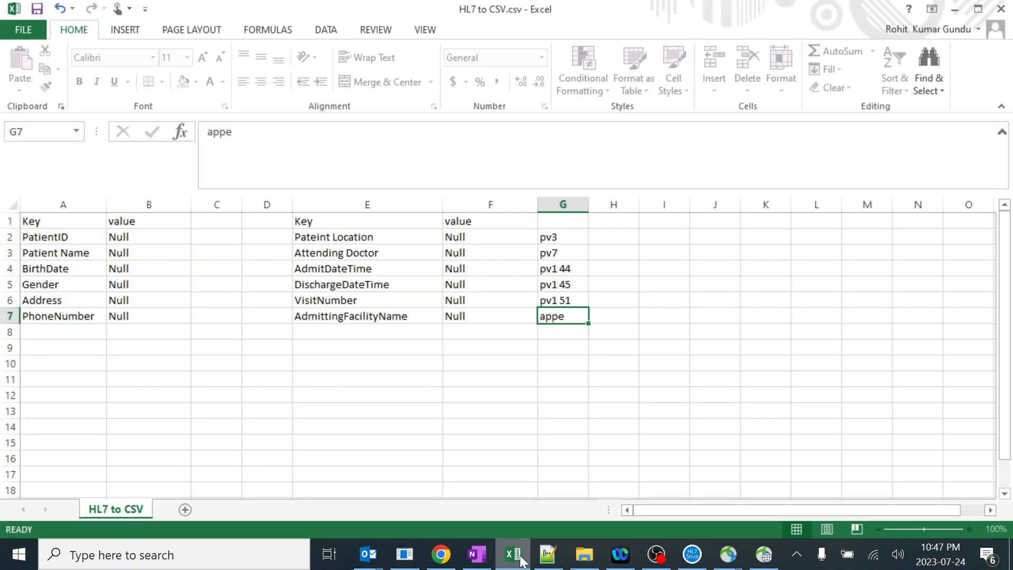
left_click(516, 556)
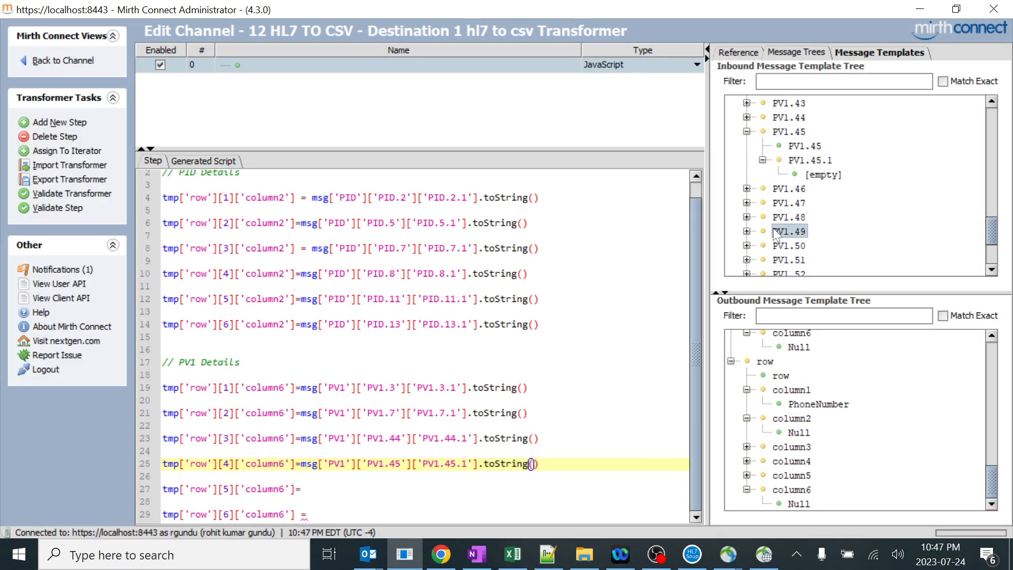
left_click(746, 259)
scroll(791, 241, "down", 2)
left_click(762, 188)
left_click_drag(823, 203, 395, 496)
- Assign the fixed text "apple" to row 6's column6 on line 29 of the transformer script
left_click(379, 514)
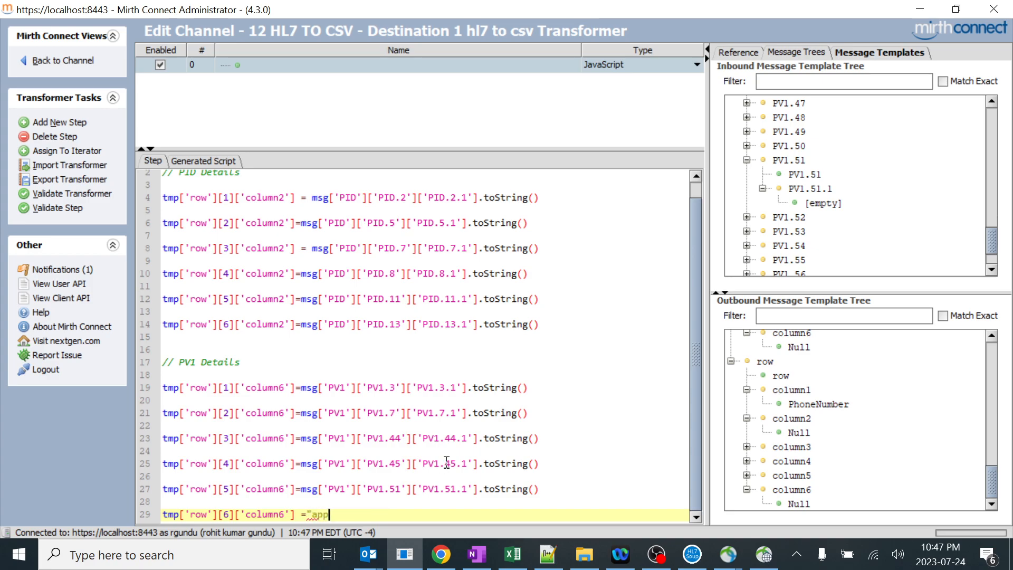
type("\"")
left_click(637, 359)
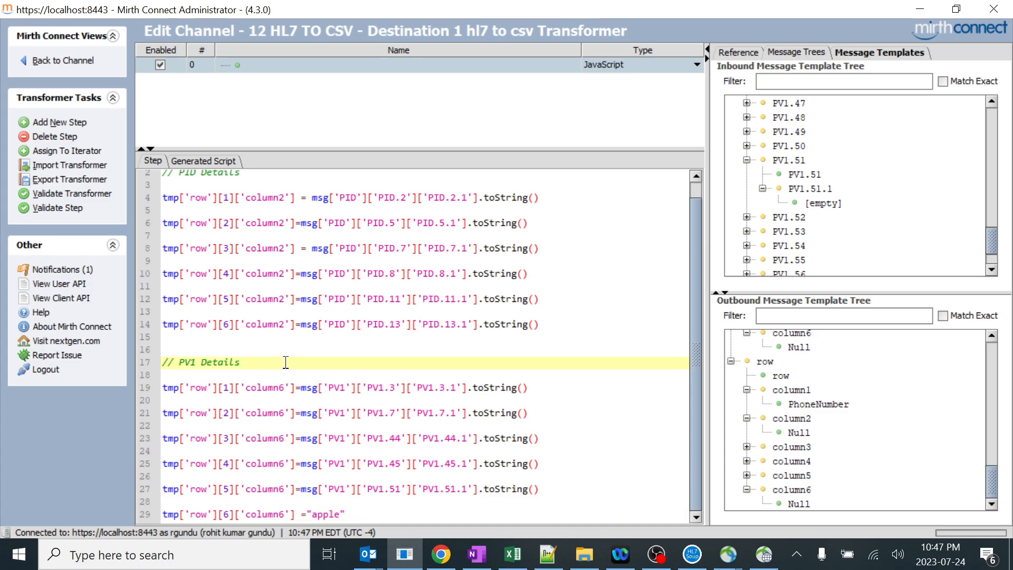
- Return to the channel's File Writer destination and set its file name to ${message.channelName}.csv
left_click(66, 61)
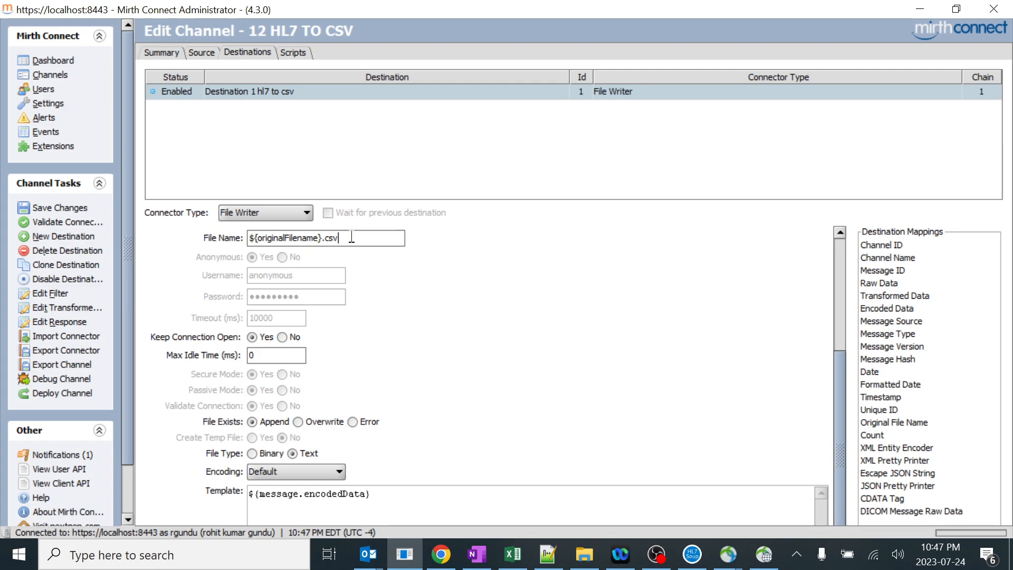
left_click_drag(351, 237, 222, 226)
key("BackSpace")
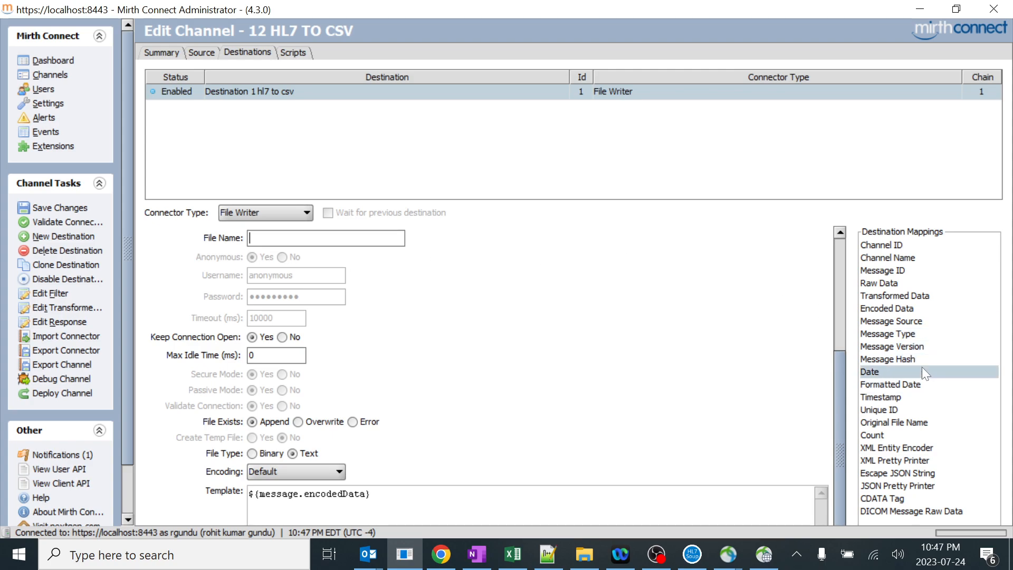
type("U")
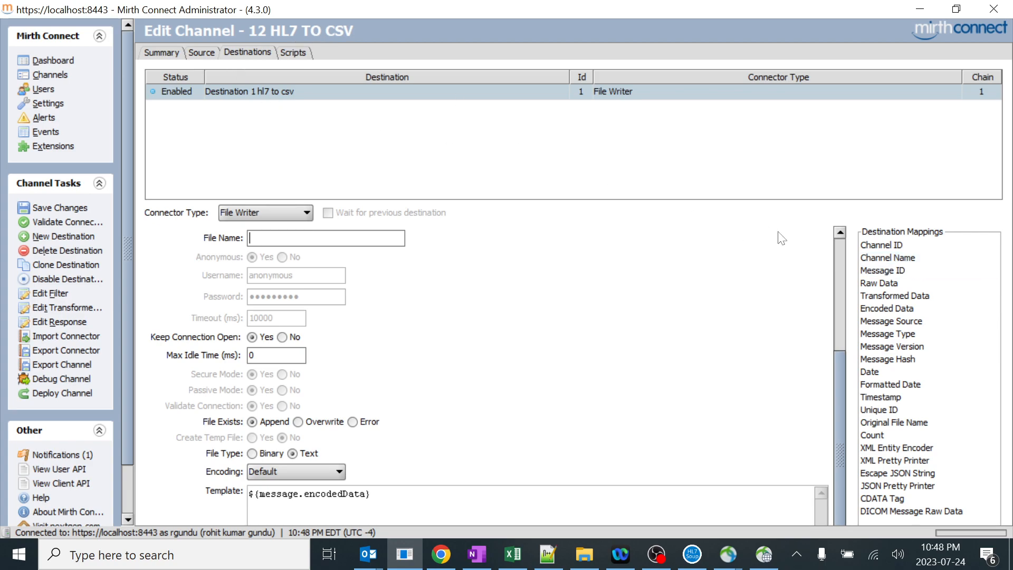
left_click_drag(885, 262, 284, 242)
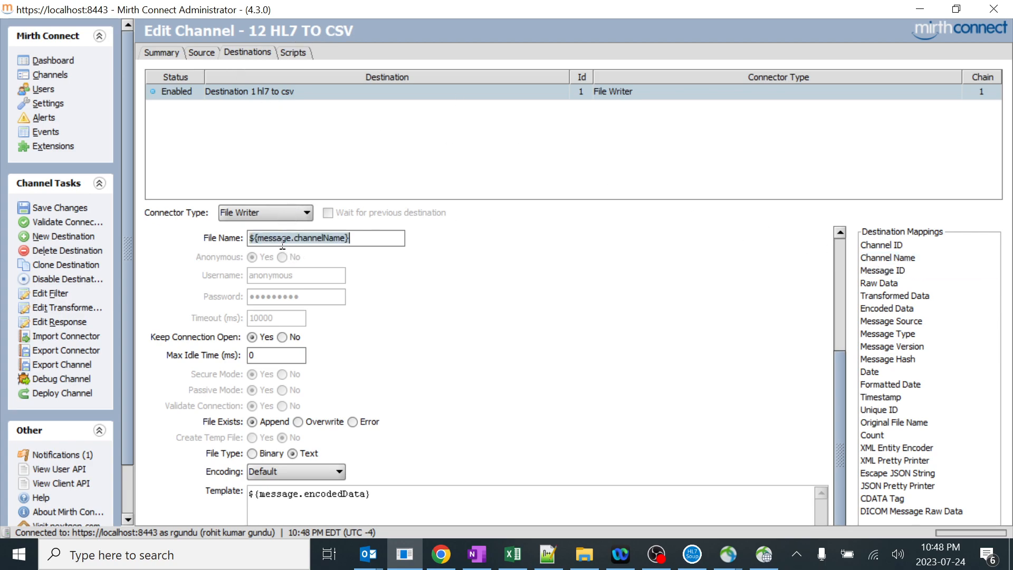
left_click(385, 239)
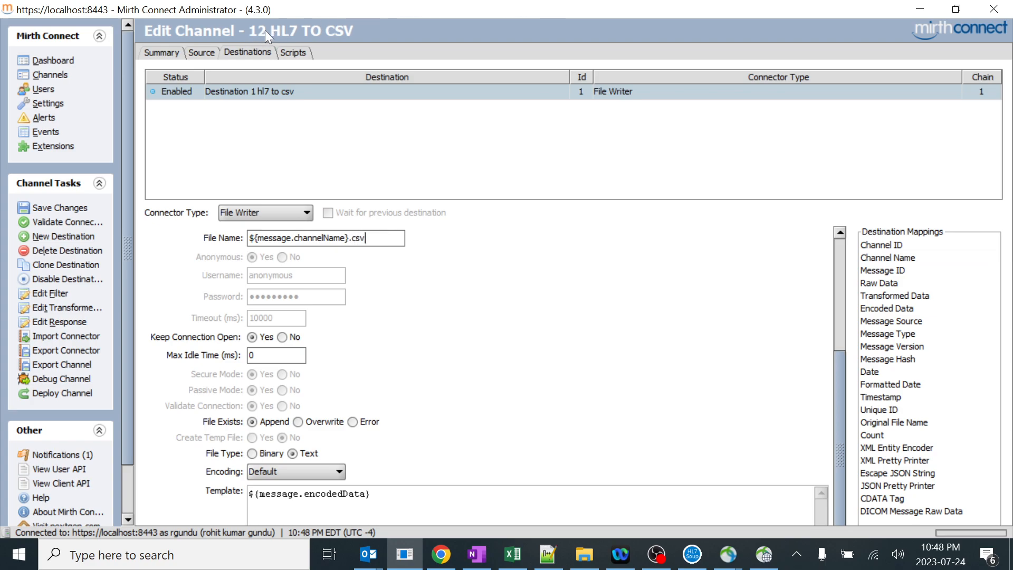
- Glance at the Write folder, then save and deploy the 12 HL7 TO CSV channel and expand its connectors on the dashboard
key("alt+Tab")
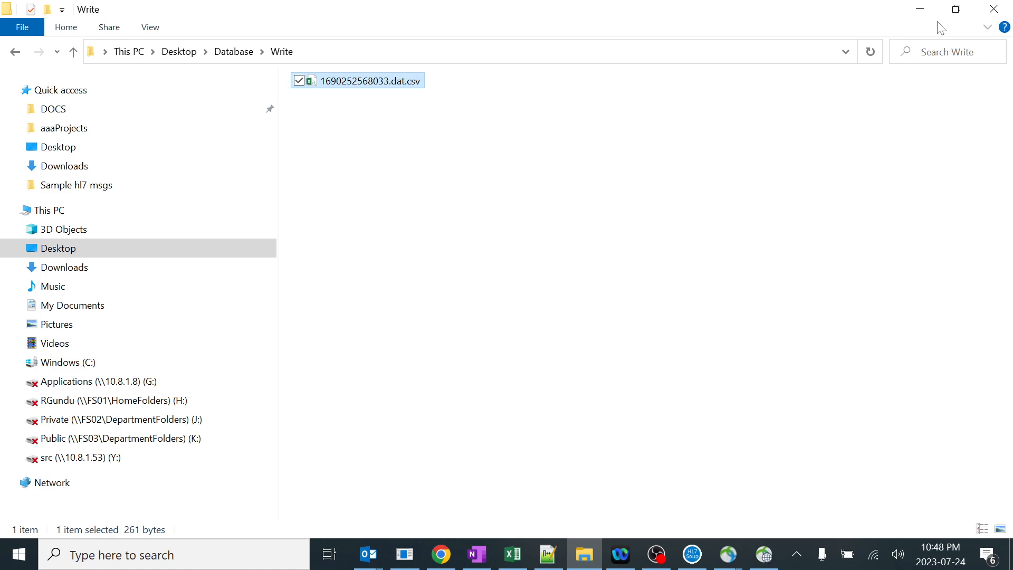
left_click(920, 9)
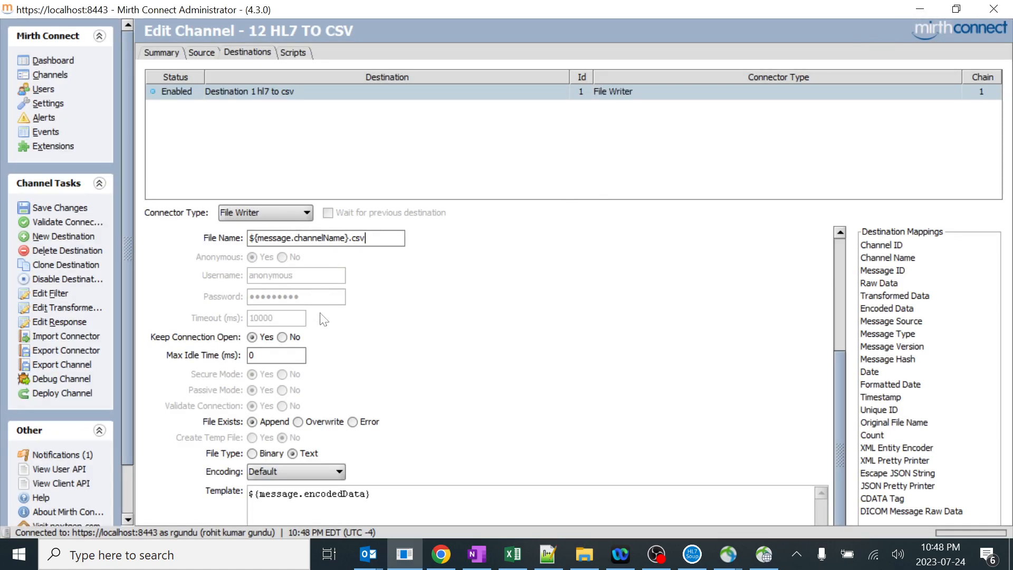
left_click(74, 207)
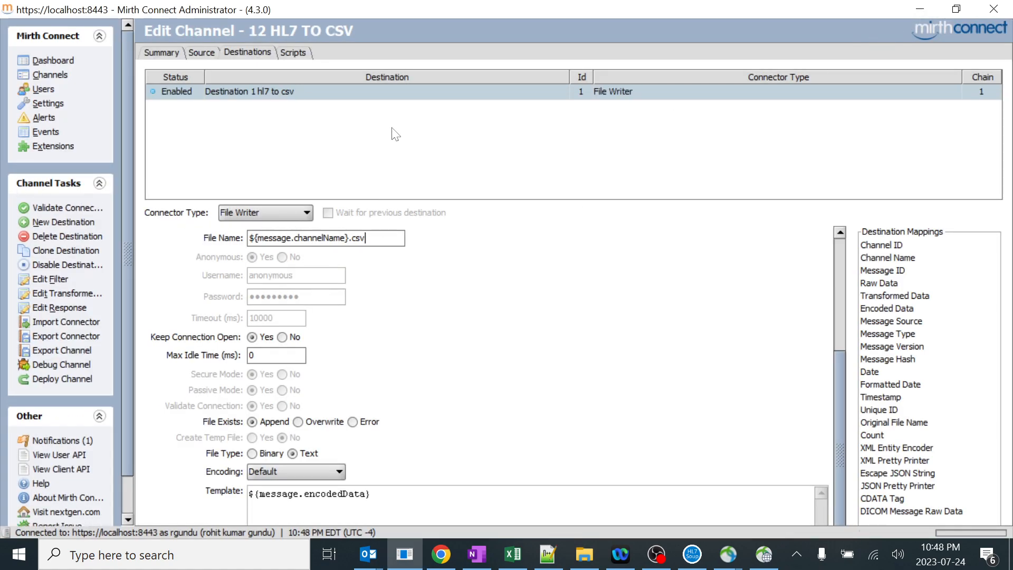
left_click(77, 379)
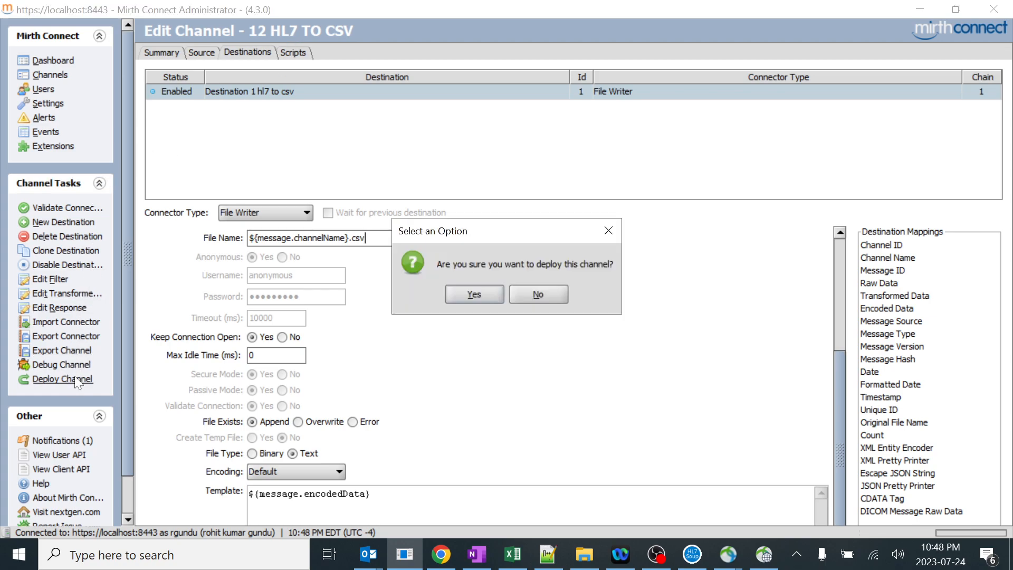
left_click(478, 296)
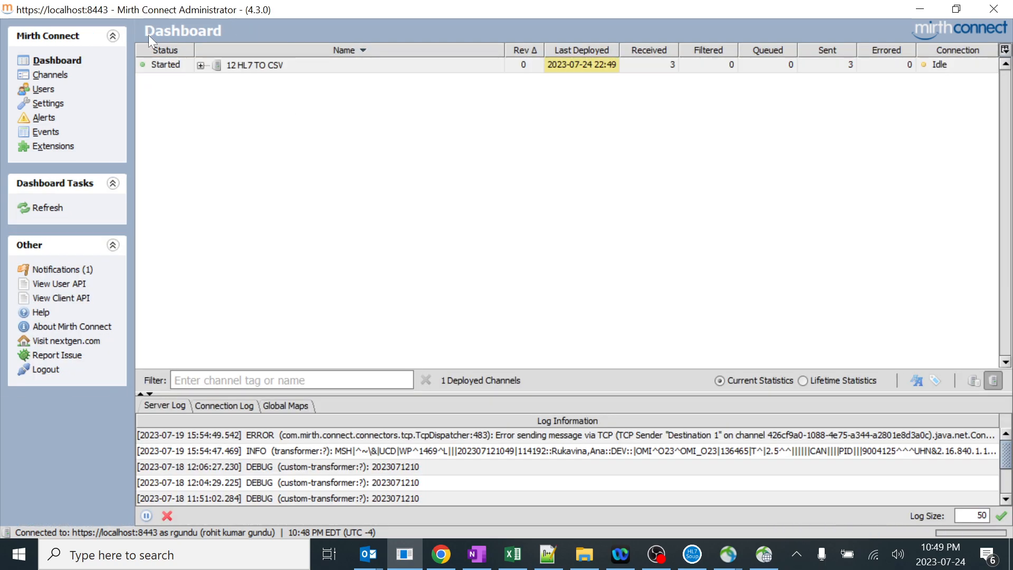
left_click(201, 65)
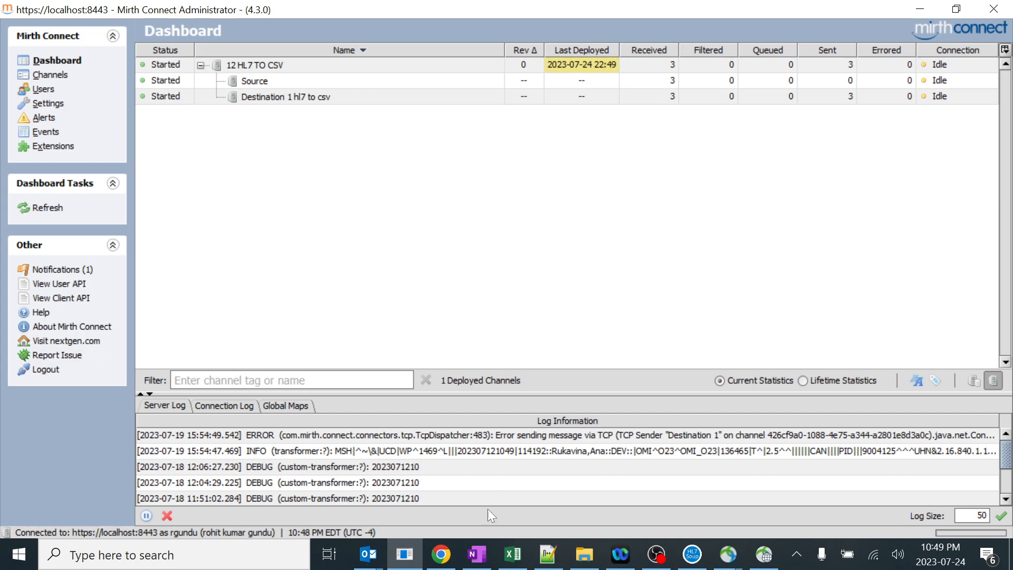
- Switch to Excel and clear the field notes from cells G2:G8 of HL7 to CSV.csv
left_click(512, 554)
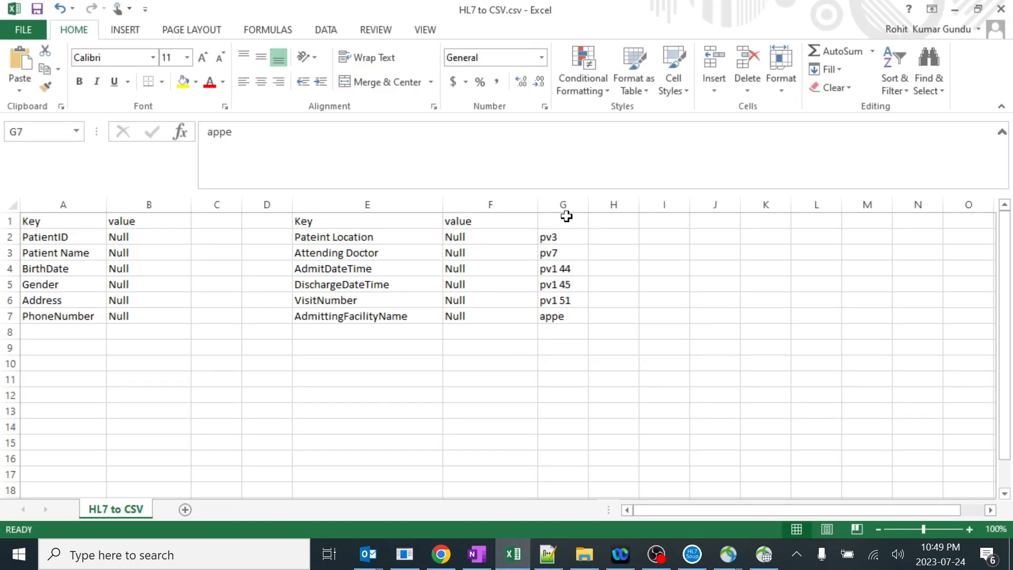
left_click_drag(552, 233, 550, 277)
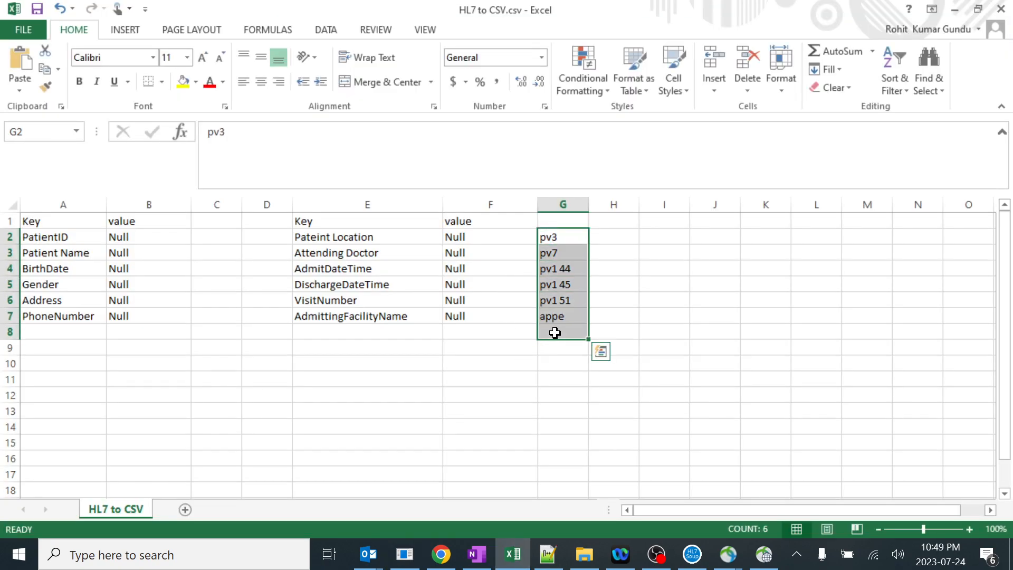
key("Delete")
left_click(494, 360)
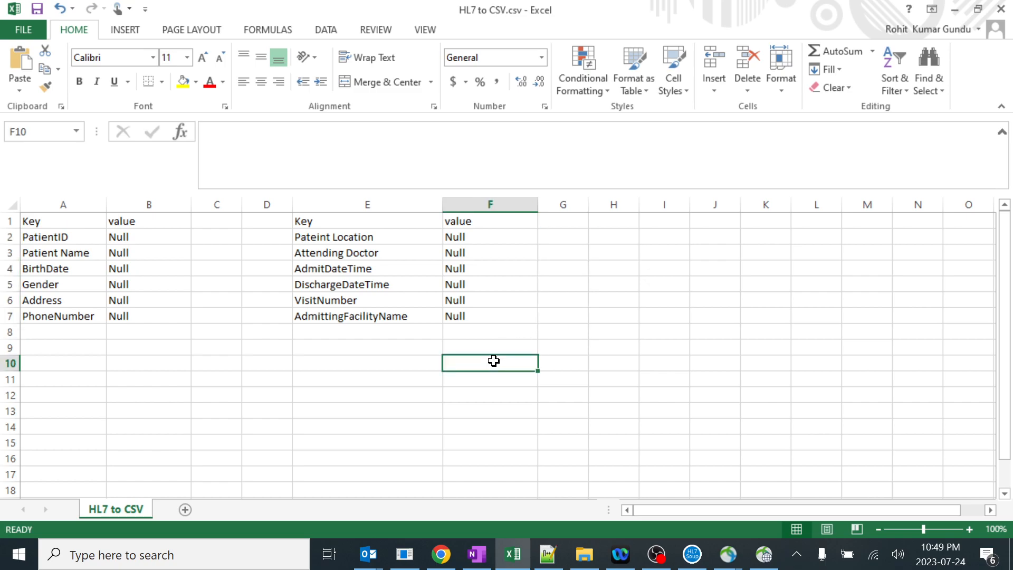
- Decline keeping the CSV format when saving, and close HL7 to CSV.csv without saving its changes
left_click(36, 9)
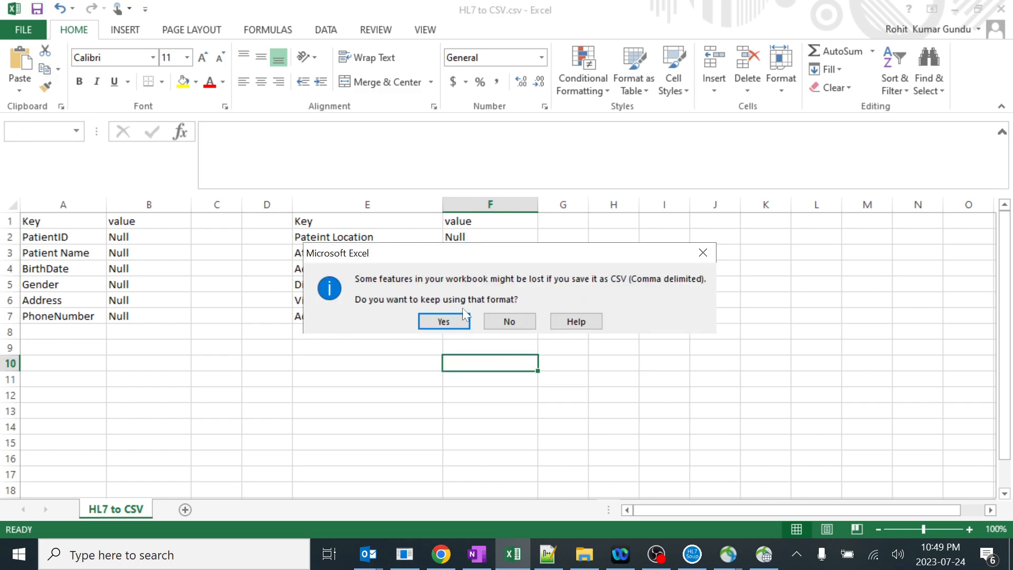
left_click(519, 323)
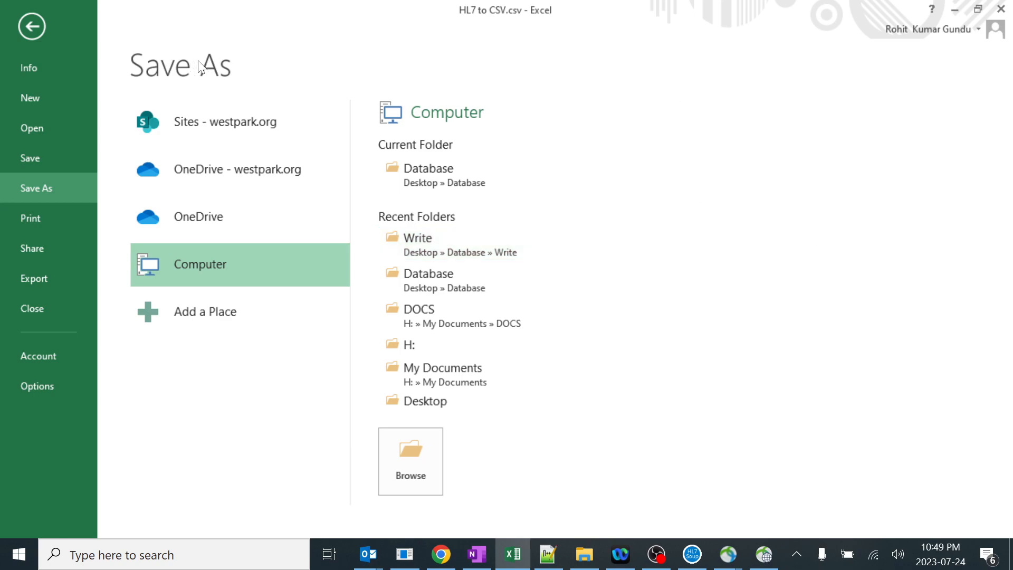
left_click(1001, 9)
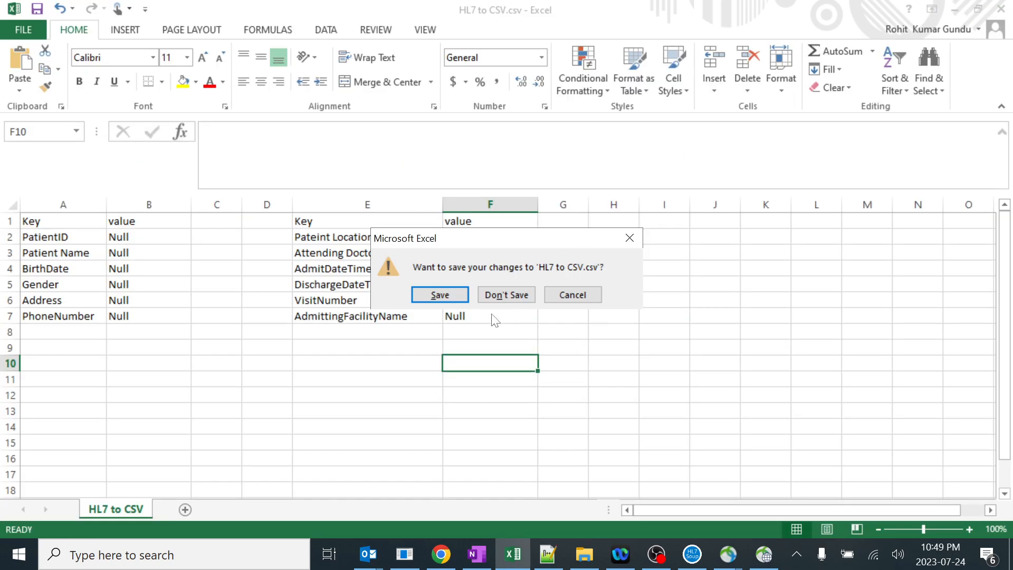
left_click(519, 295)
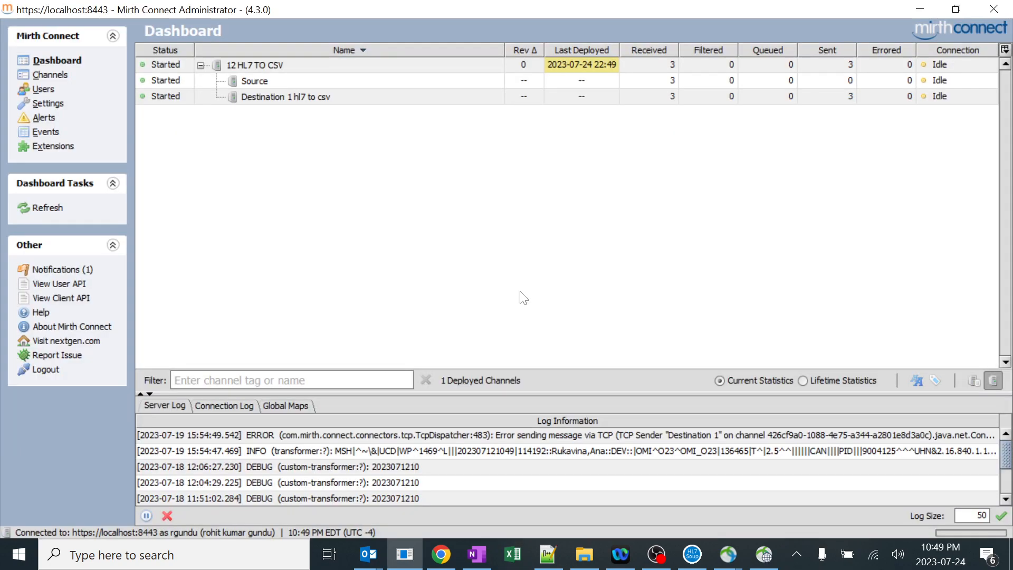
- Open the Write folder inside Database in File Explorer and examine the existing output files
left_click(583, 557)
left_click(234, 51)
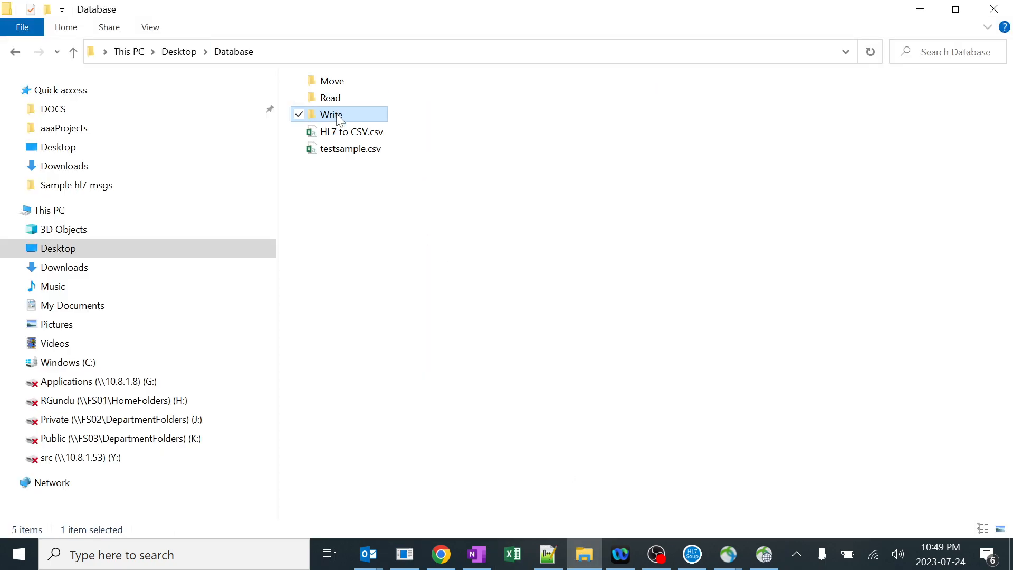
double_click(337, 116)
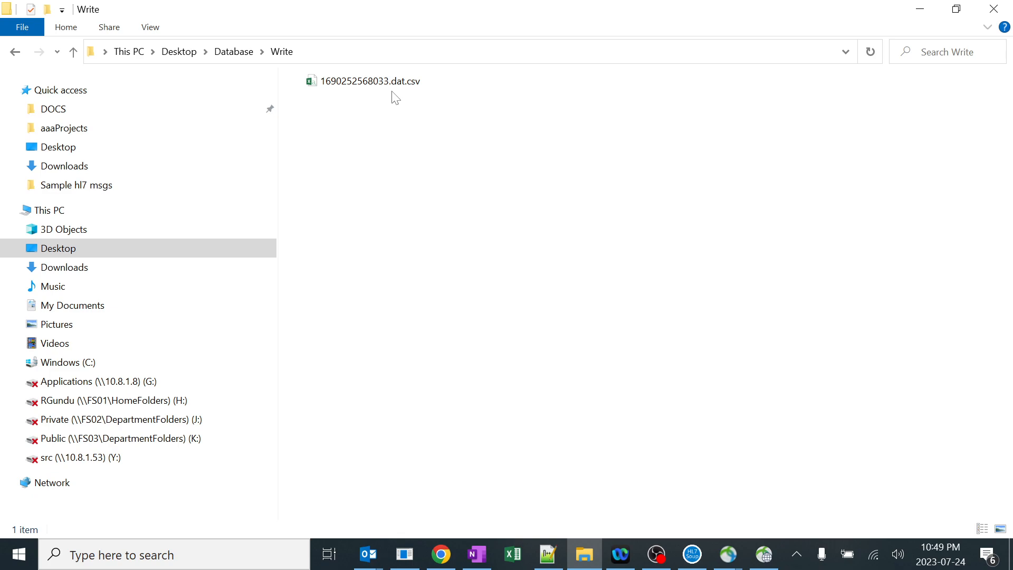
left_click(441, 554)
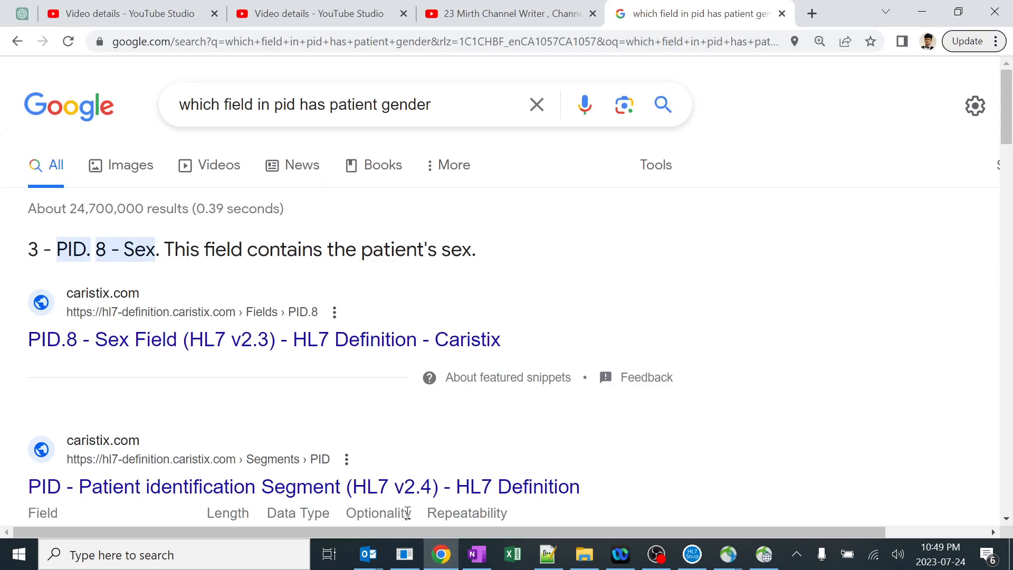
left_click(584, 554)
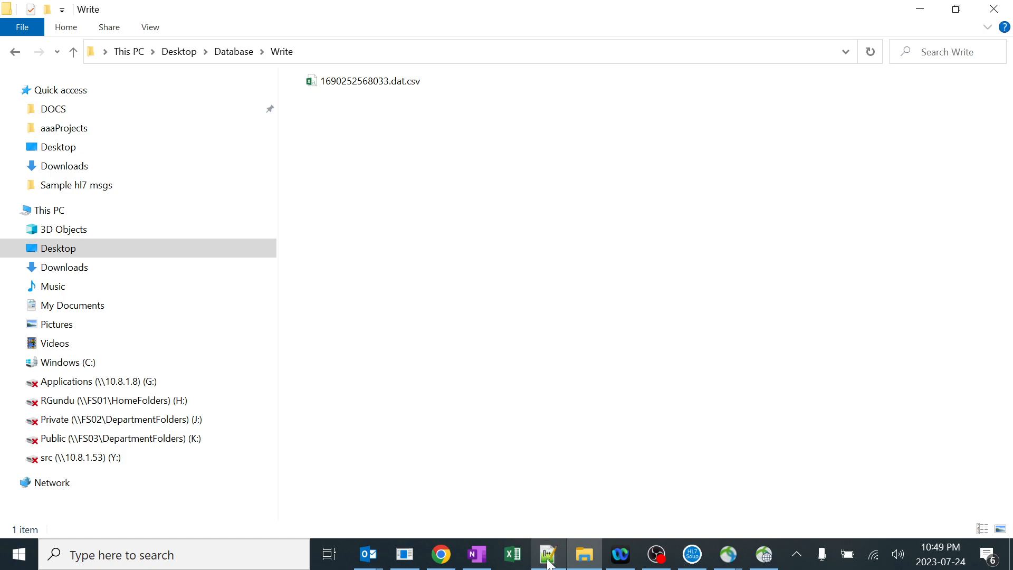
mouse_move(549, 563)
- Switch to Mirth Connect and open the message sending window for the 12 HL7 TO CSV channel
left_click(405, 554)
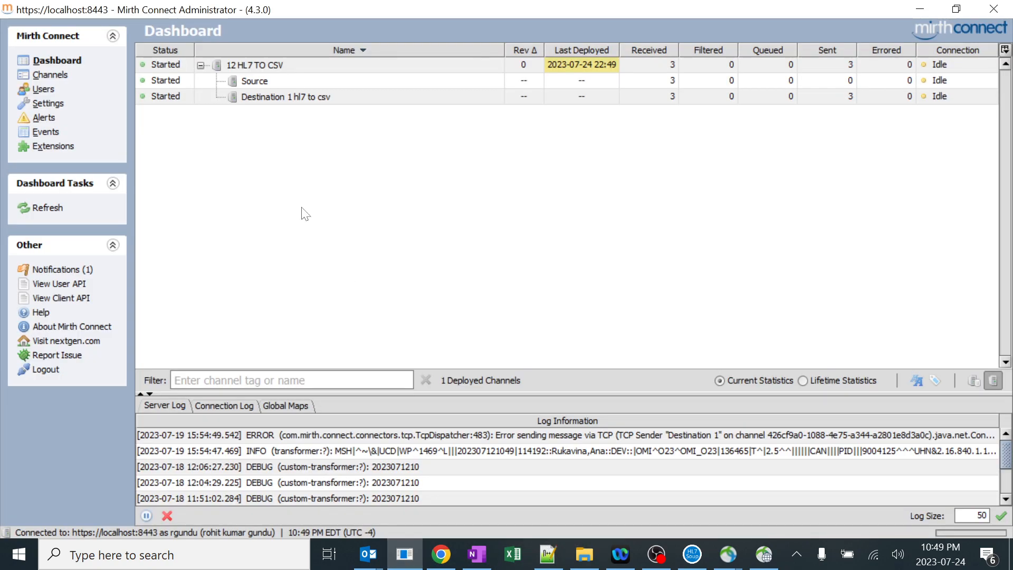
left_click(248, 66)
right_click(260, 66)
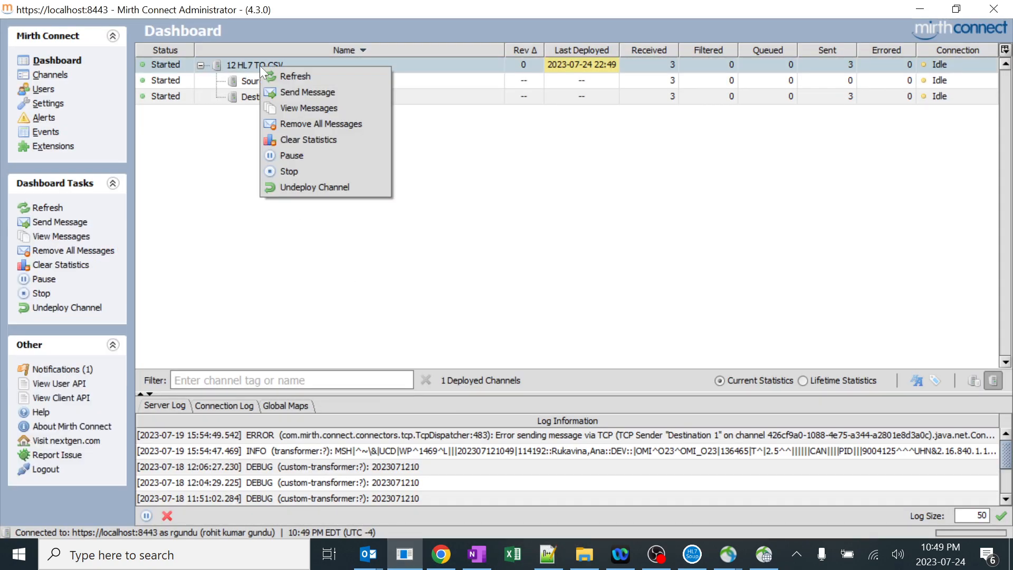
left_click(292, 89)
- Copy the entire sample HL7 message from Notepad++ into Mirth Connect's message window and process it
key("alt+Tab")
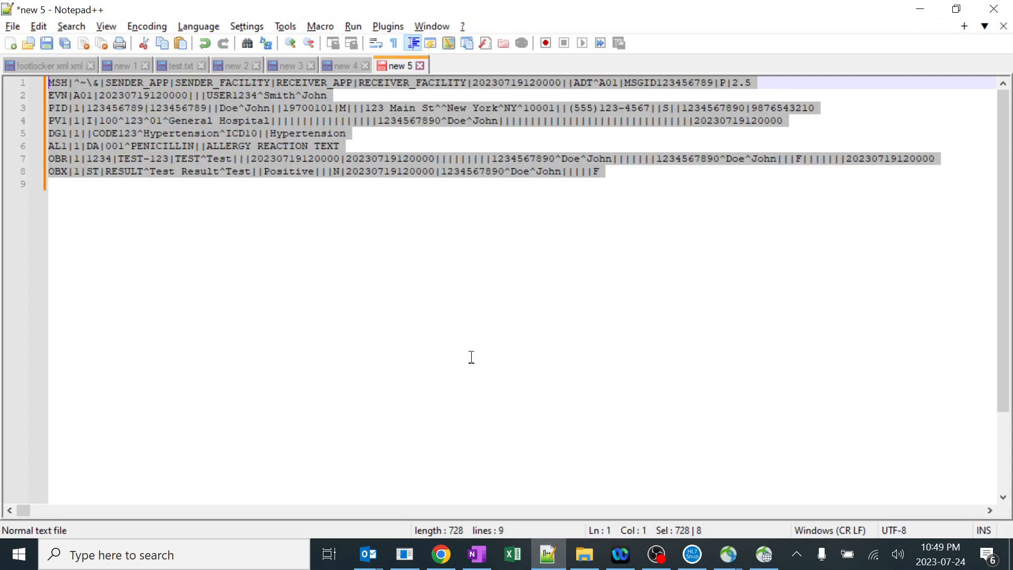
left_click(389, 246)
key("ctrl+a")
key("ctrl+c")
key("alt+Tab")
key("ctrl+v")
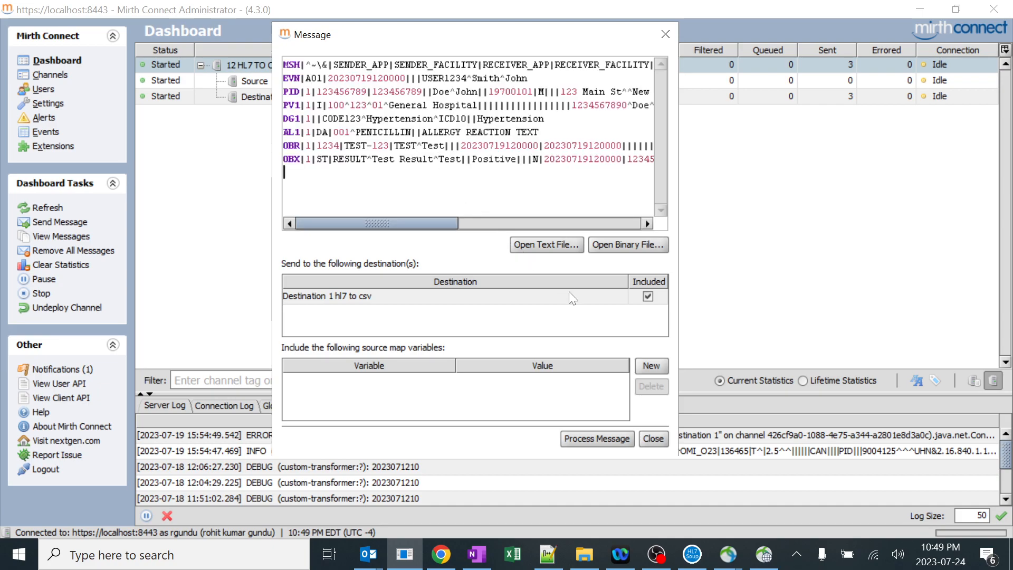
left_click(598, 439)
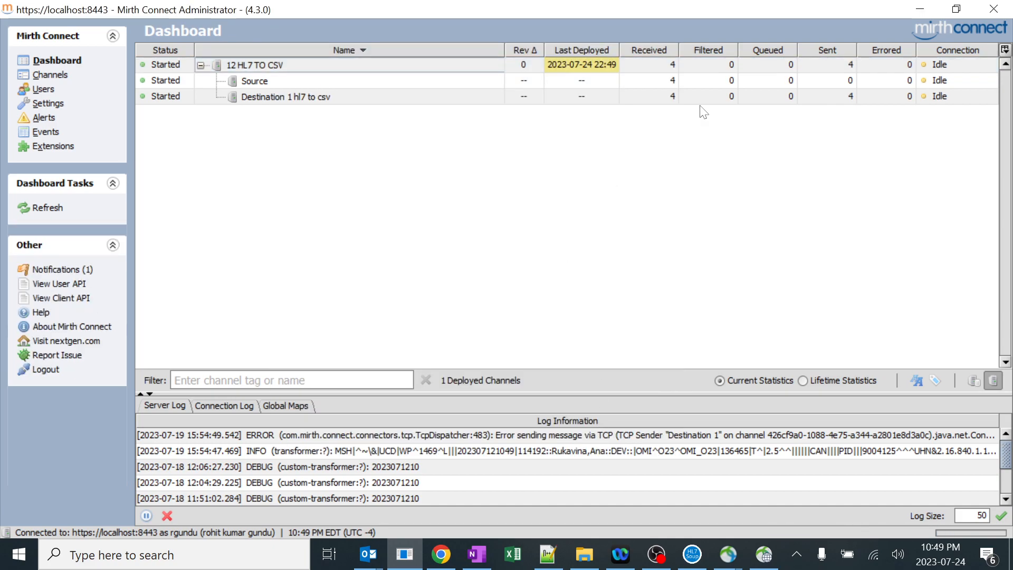
- Check the destination's statistics, then open 12 HL7 TO CSV.csv from the Write folder in a maximized Excel window
left_click(848, 101)
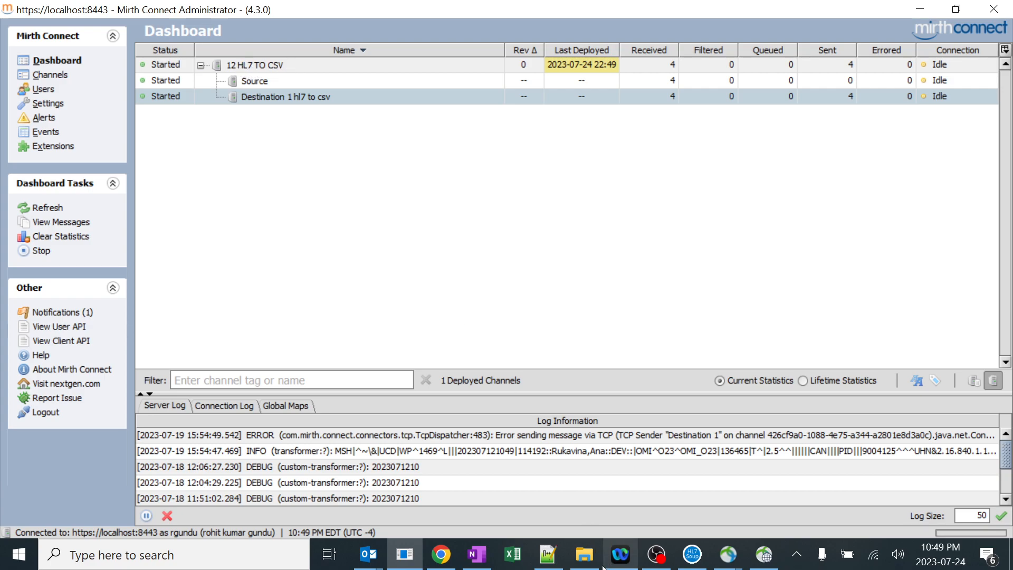
left_click(584, 554)
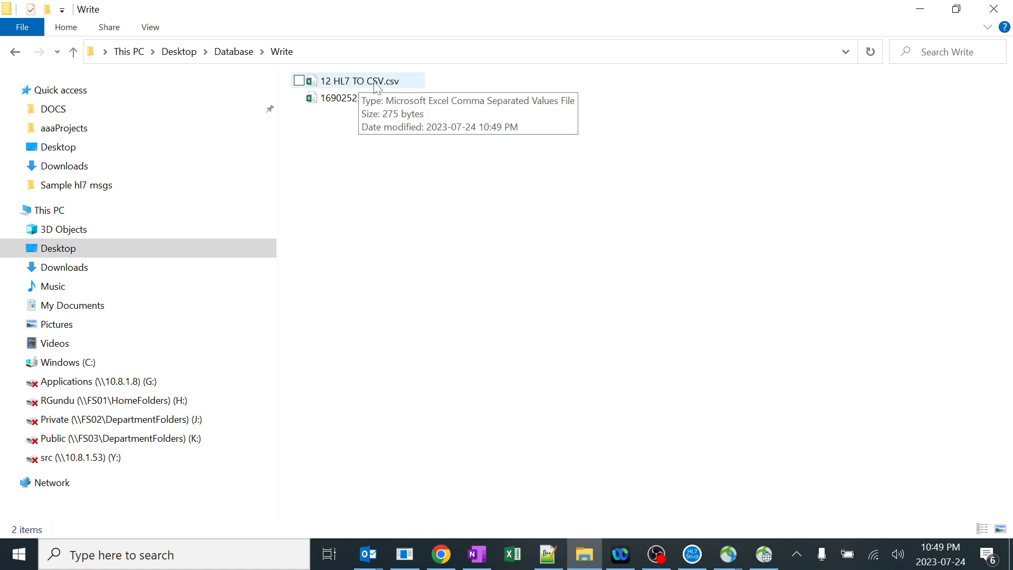
left_click(376, 84)
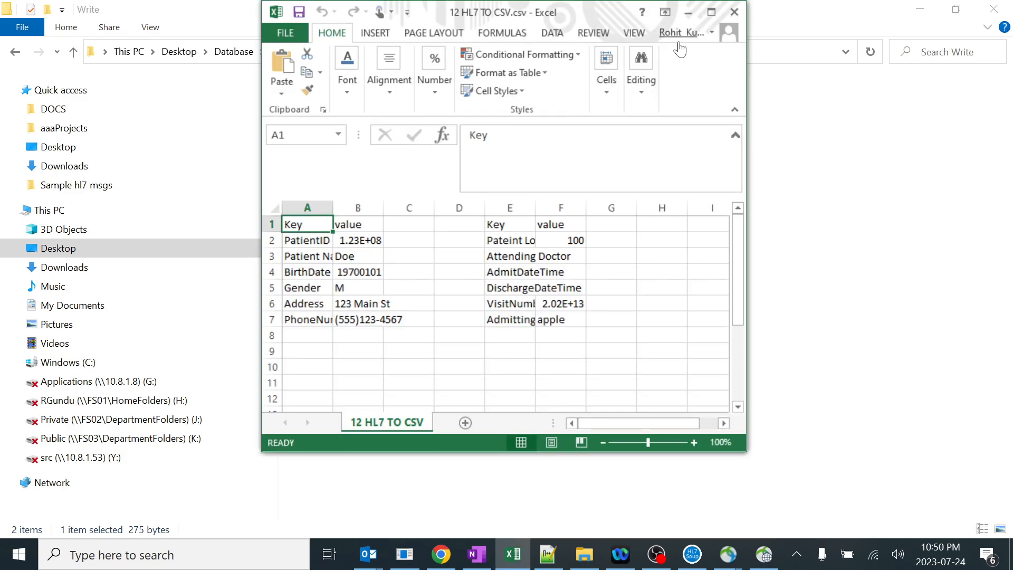
left_click(711, 13)
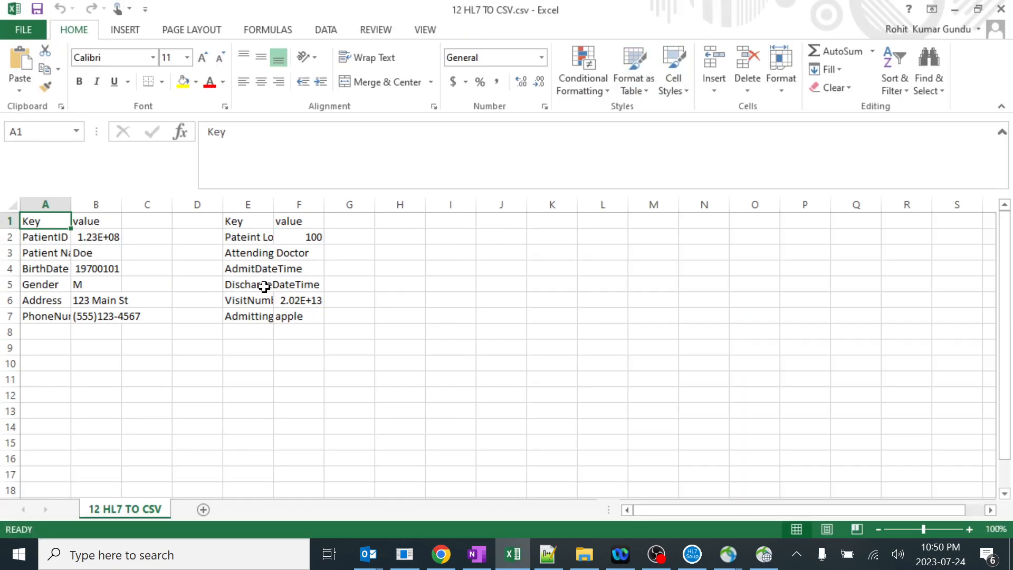
- Fit all column widths to their contents and left-align every cell in the 12 HL7 TO CSV sheet
left_click(11, 205)
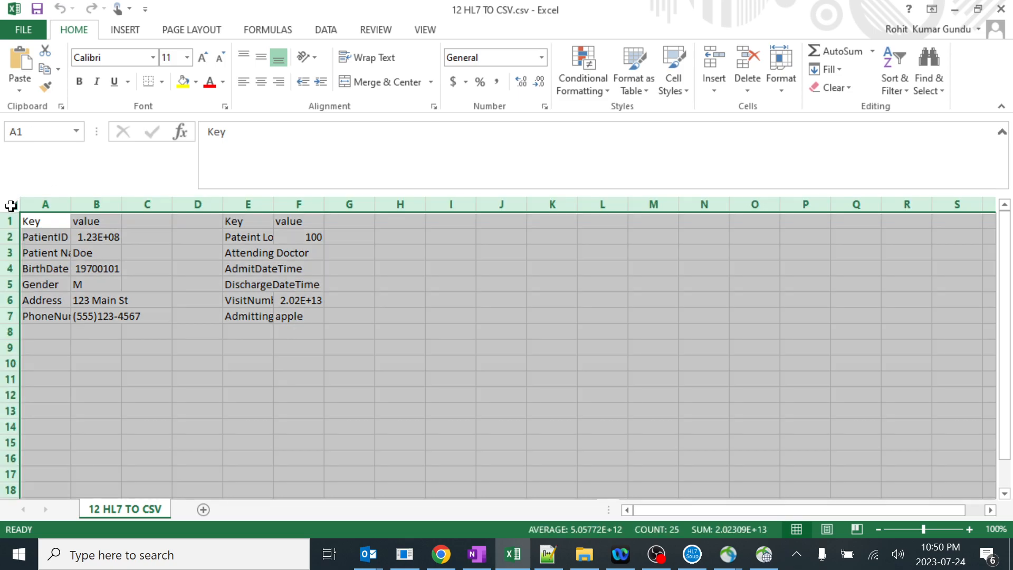
double_click(71, 201)
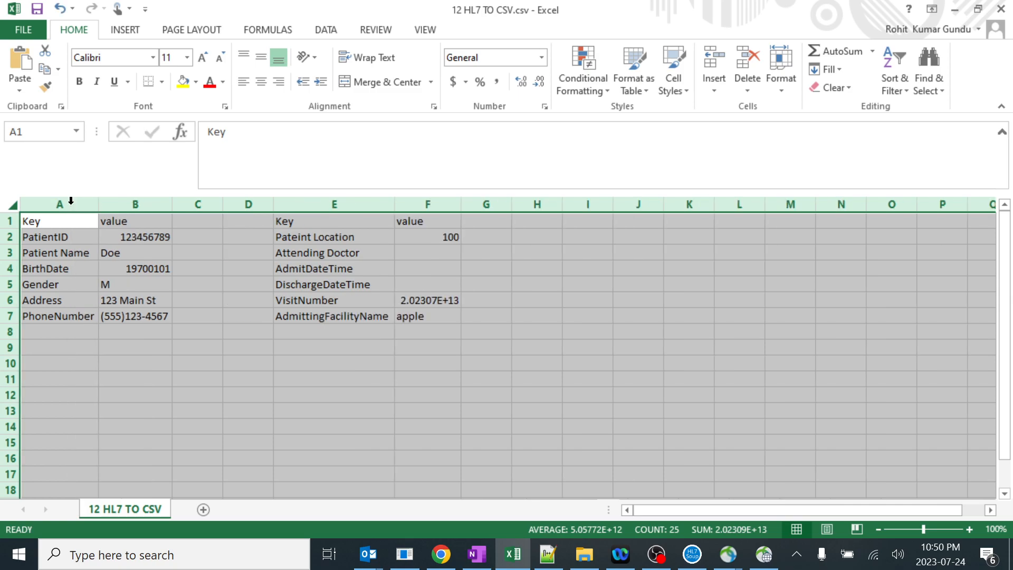
left_click(231, 422)
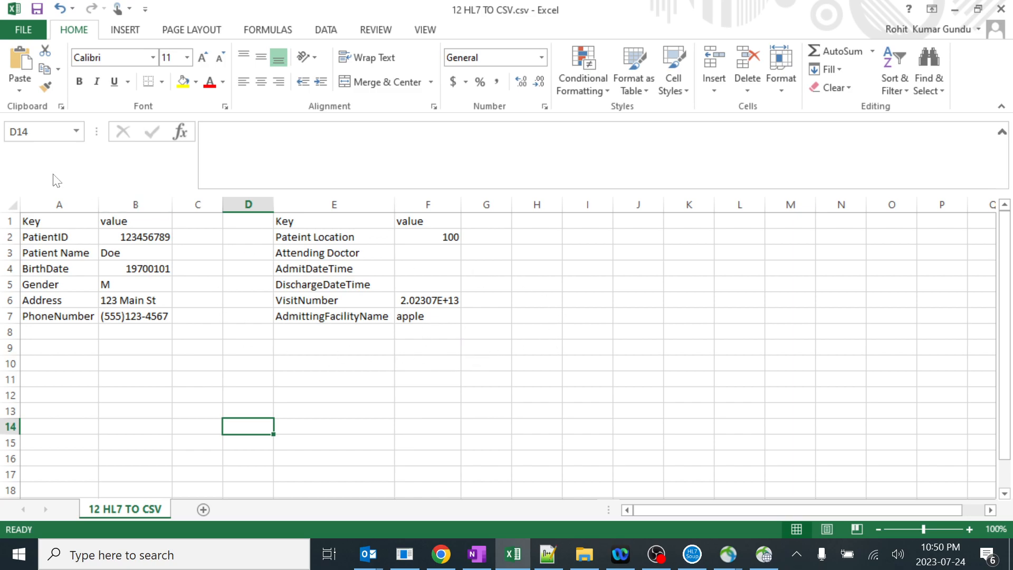
left_click(9, 201)
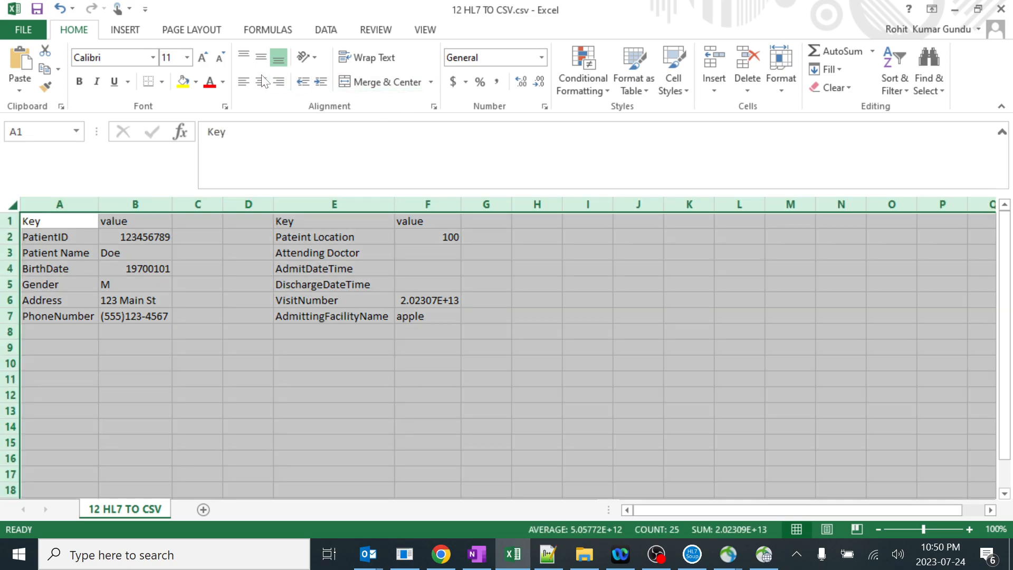
left_click(244, 81)
left_click_drag(271, 373, 295, 378)
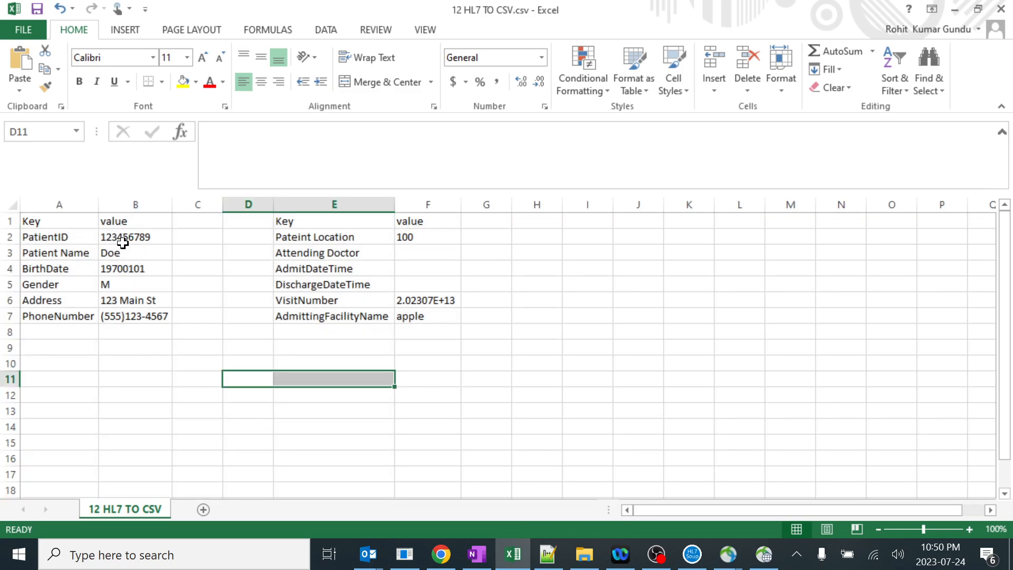
- Examine the patient and visit values in the CSV sheet, including the Attending Doctor, AdmitDateTime and DischargeDateTime rows
left_click(143, 317)
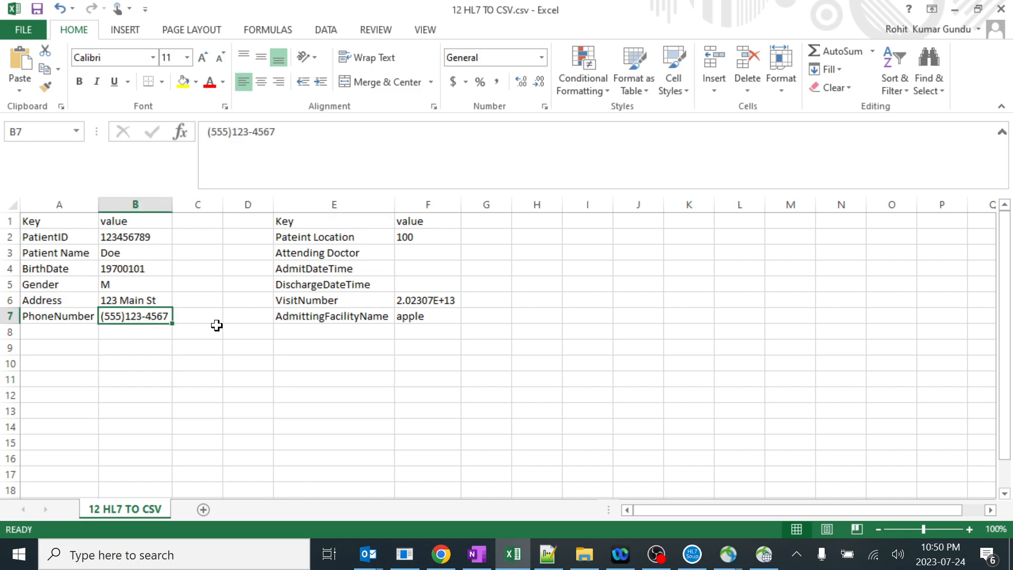
left_click_drag(419, 220, 422, 315)
left_click(414, 364)
left_click_drag(417, 252, 412, 288)
left_click(317, 258)
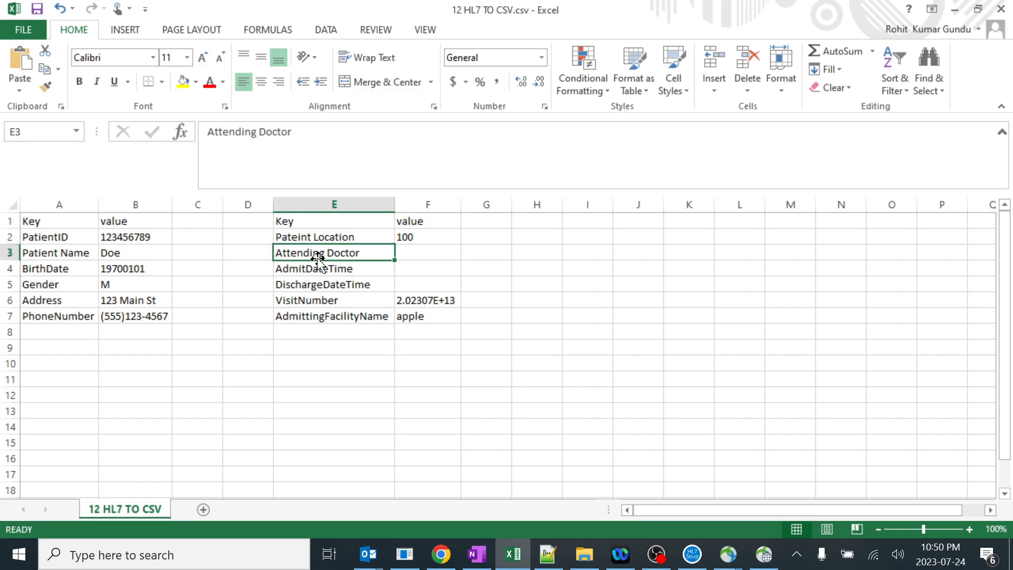
left_click(342, 285)
left_click(344, 268)
left_click(346, 289)
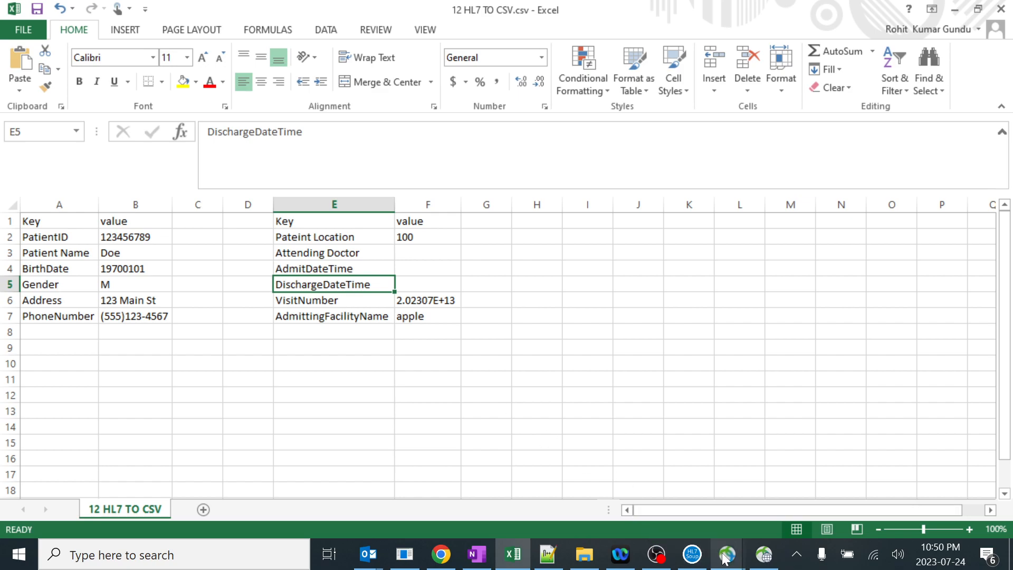
- Switch to HL7 Soup and check the message's PV1-7 Attending Doctor field, then minimize the window
left_click(693, 554)
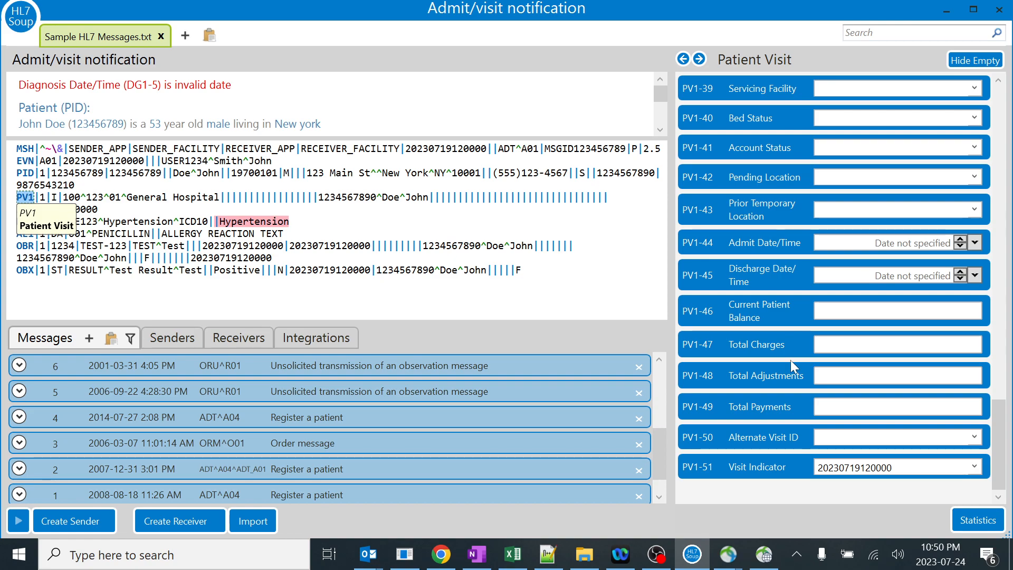
scroll(799, 299, "up", 3)
scroll(781, 229, "up", 15)
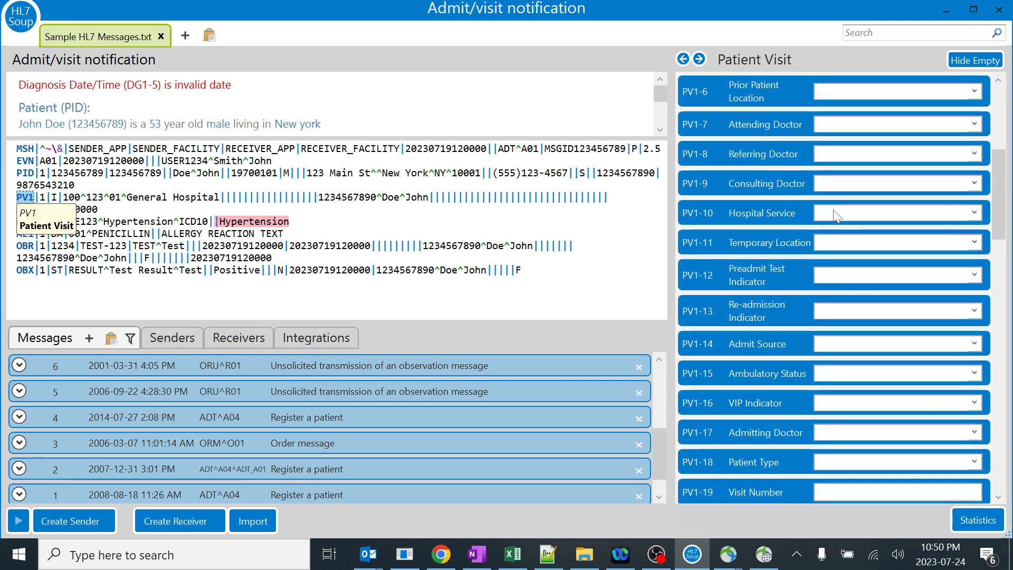
scroll(779, 213, "up", 2)
left_click(783, 214)
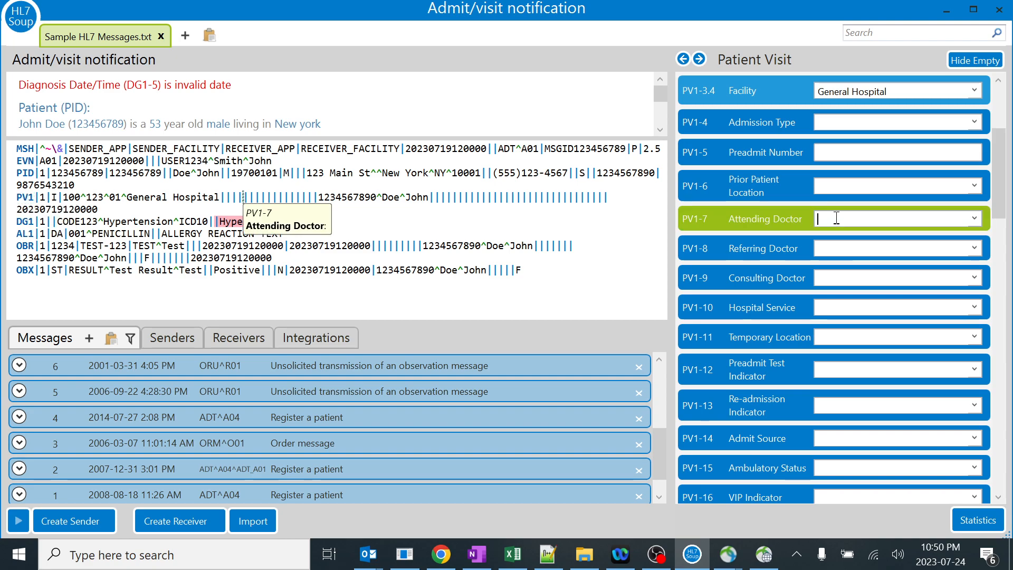
left_click(943, 10)
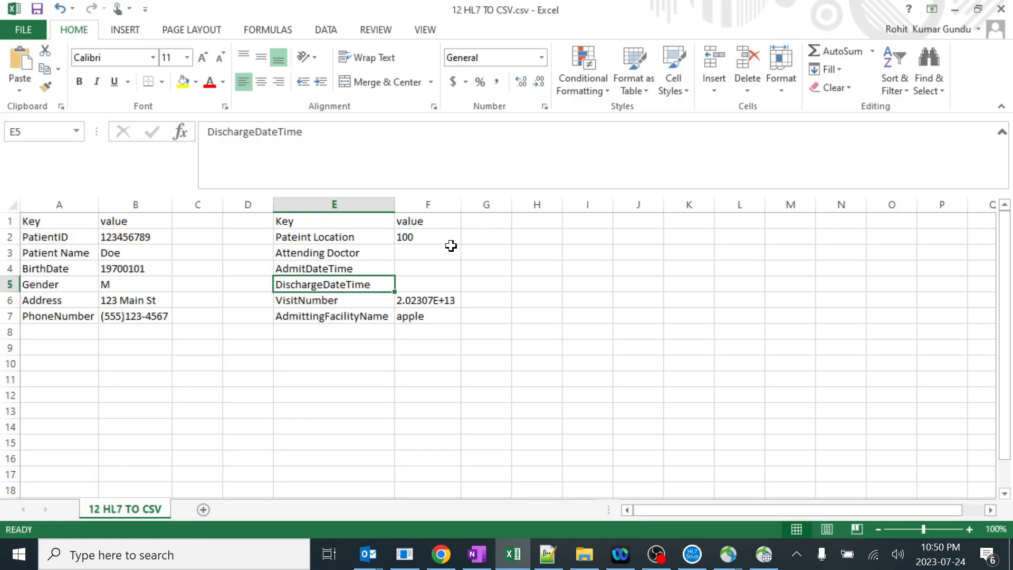
- Check the value cells beside Attending Doctor, AdmitDateTime and DischargeDateTime in Excel
left_click(431, 257)
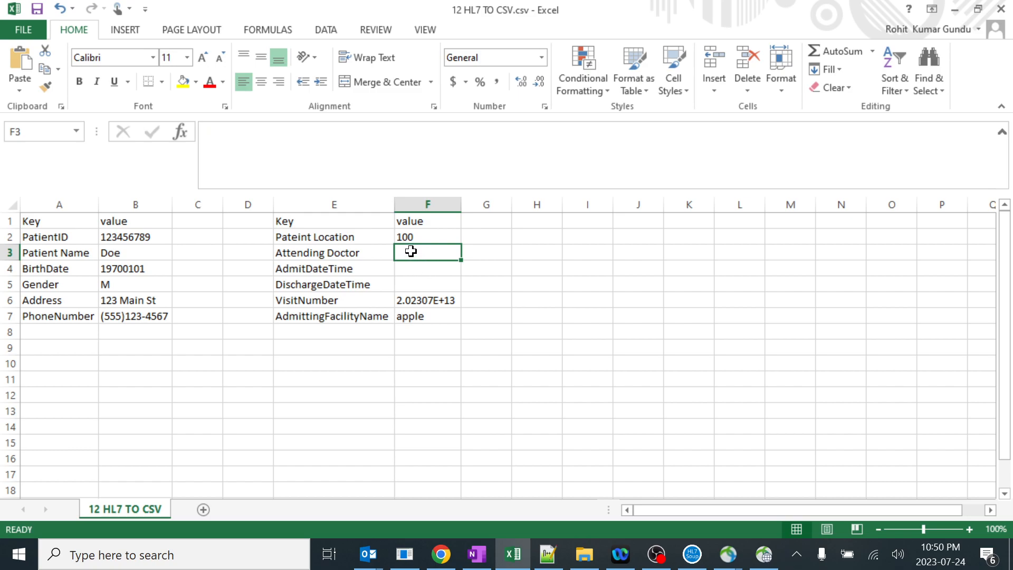
left_click(412, 266)
left_click(417, 251)
left_click(409, 280)
left_click(410, 264)
left_click(417, 248)
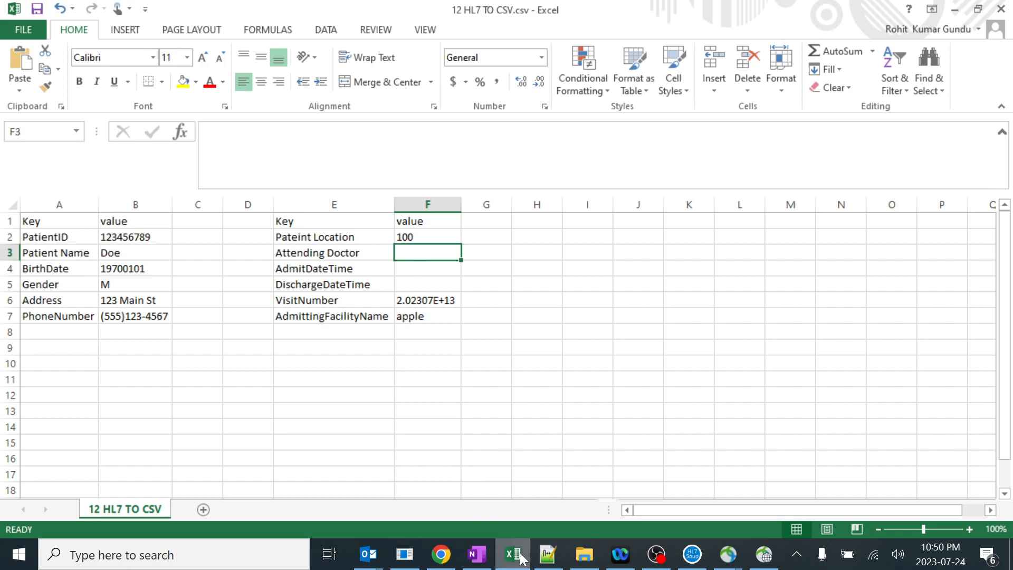
- Switch to Mirth Connect and open the message templates in the destination transformer of the 12 HL7 TO CSV channel
left_click(404, 554)
left_click(45, 79)
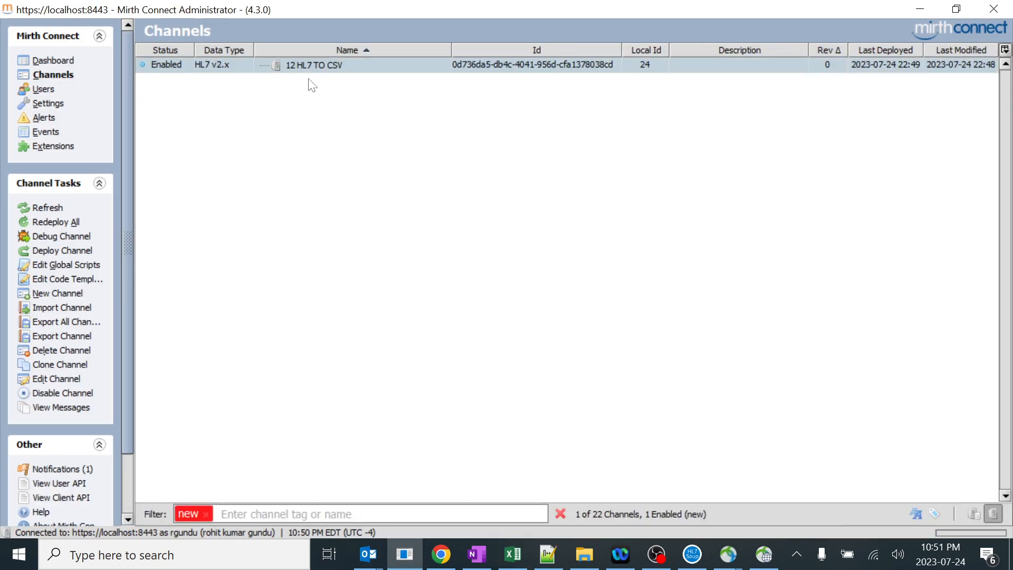
double_click(314, 67)
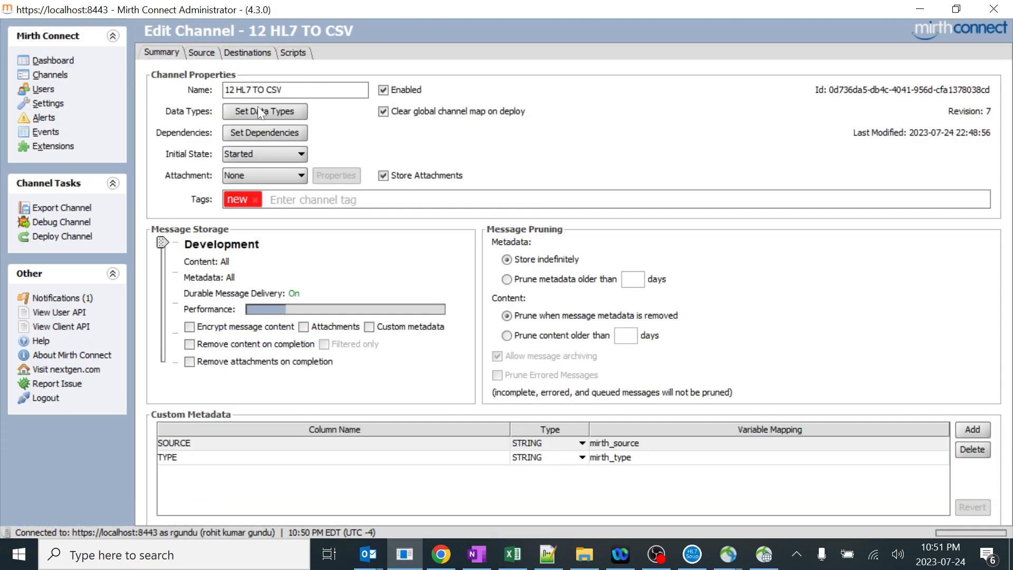
left_click(254, 54)
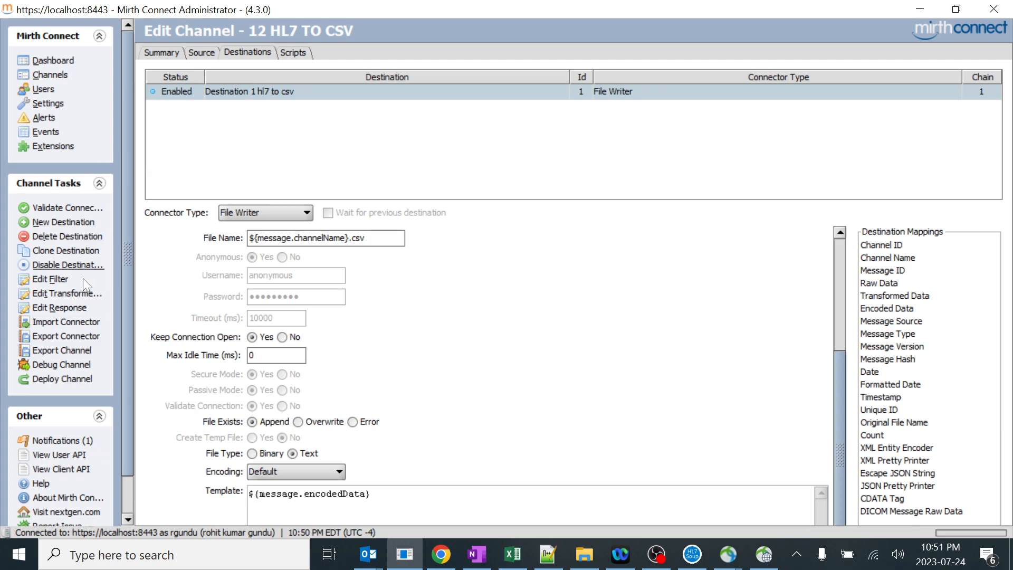
left_click(74, 293)
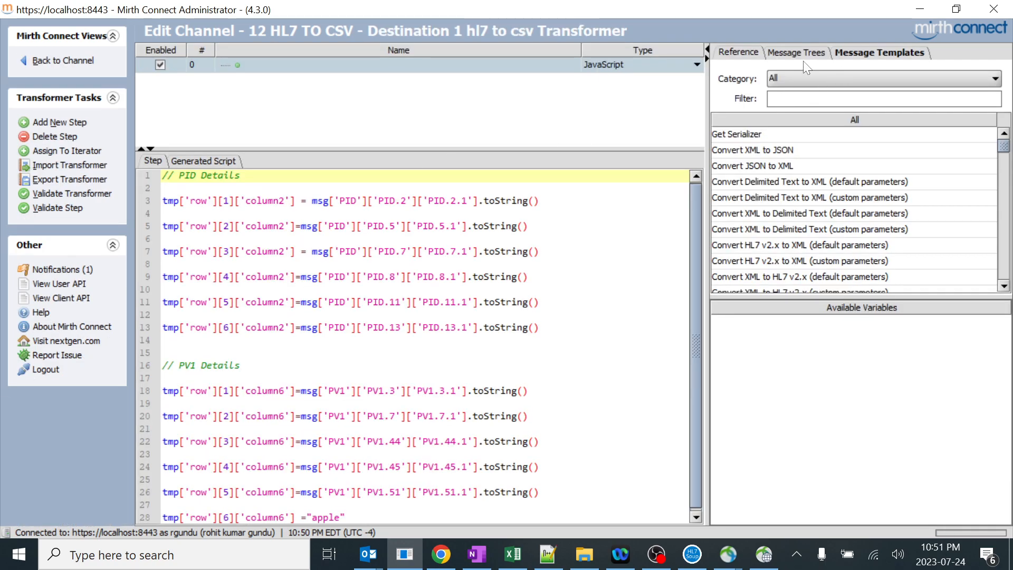
left_click(852, 57)
left_click_drag(727, 103, 936, 131)
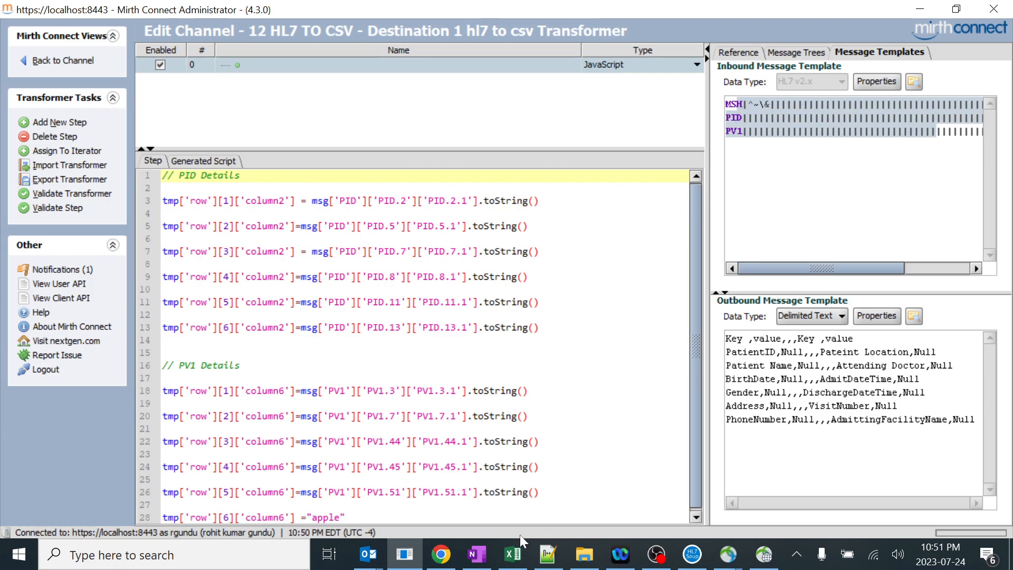
- Recheck the Attending Doctor and AdmitDateTime values in Excel, then examine the PV1 segment of the sample message in Notepad++
left_click(513, 554)
left_click(418, 267)
left_click(417, 255)
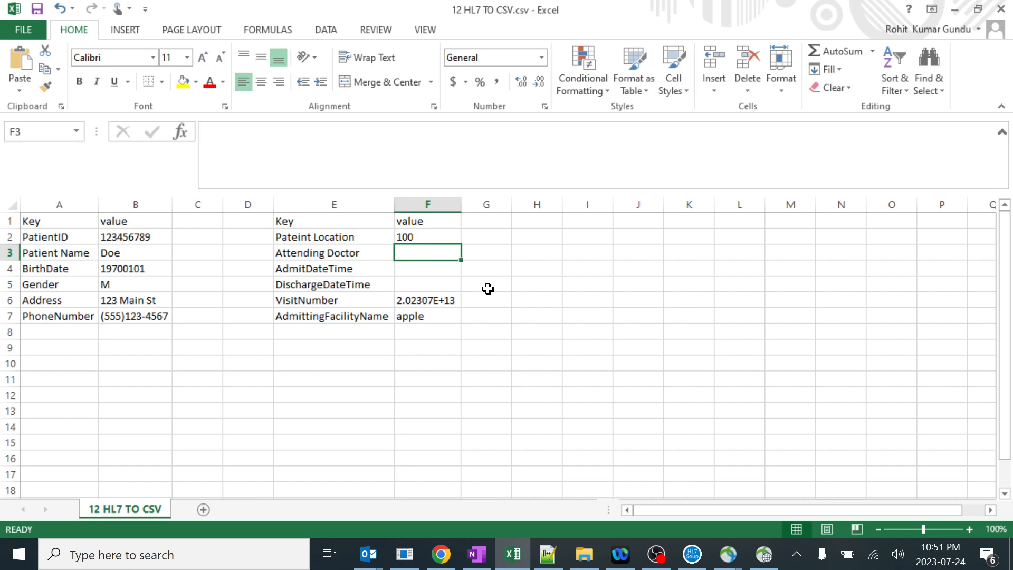
left_click(548, 554)
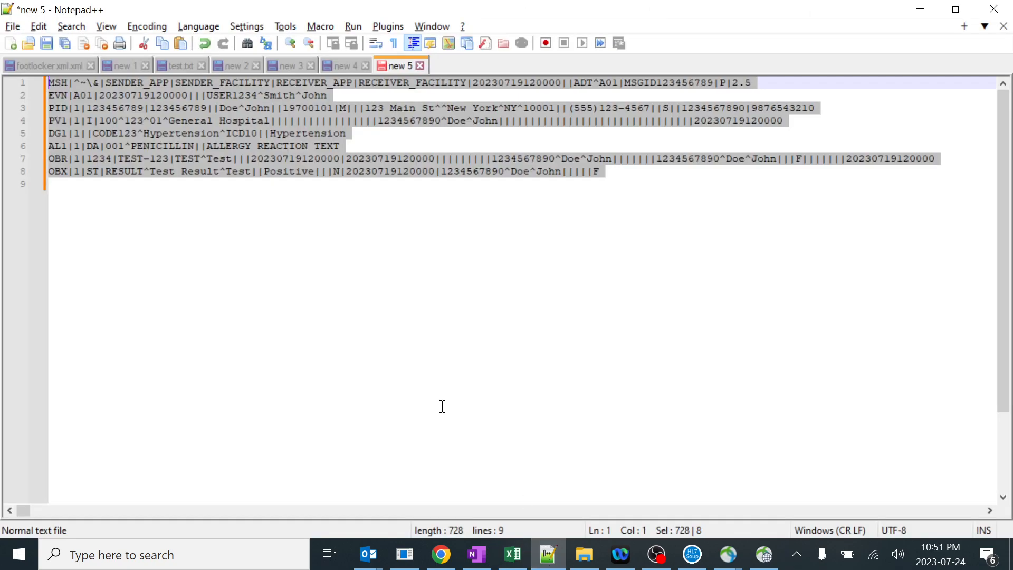
left_click(185, 198)
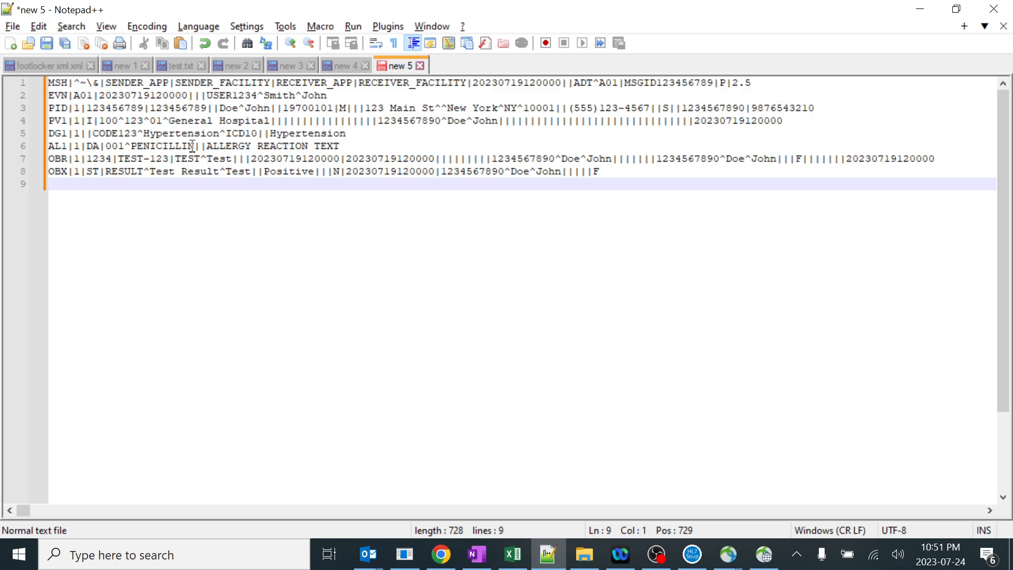
left_click_drag(808, 116, 50, 124)
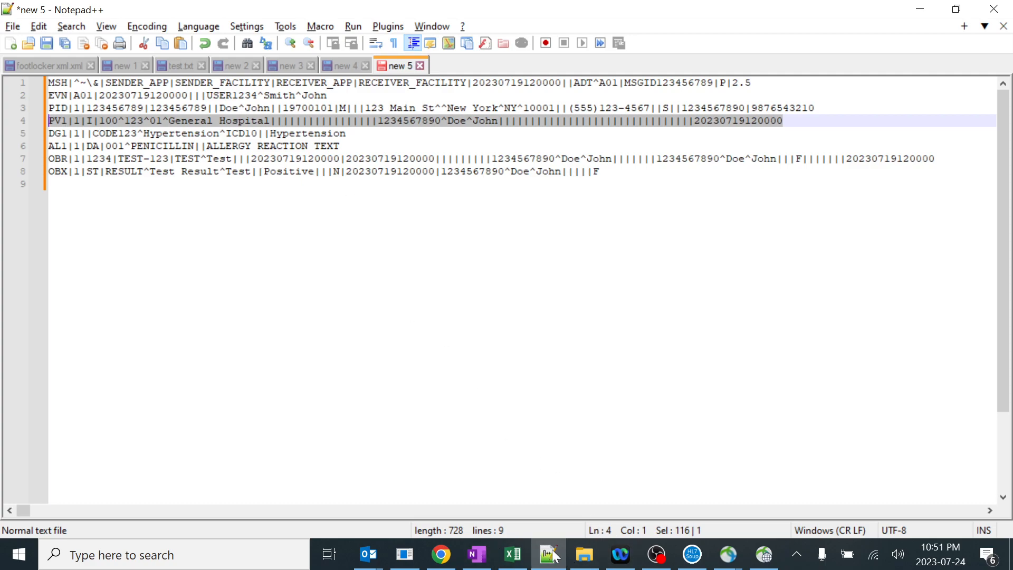
- Switch to HL7 Soup and set the message's PV1-7 Attending Doctor to apple, checking the field against the CSV sheet
left_click(691, 556)
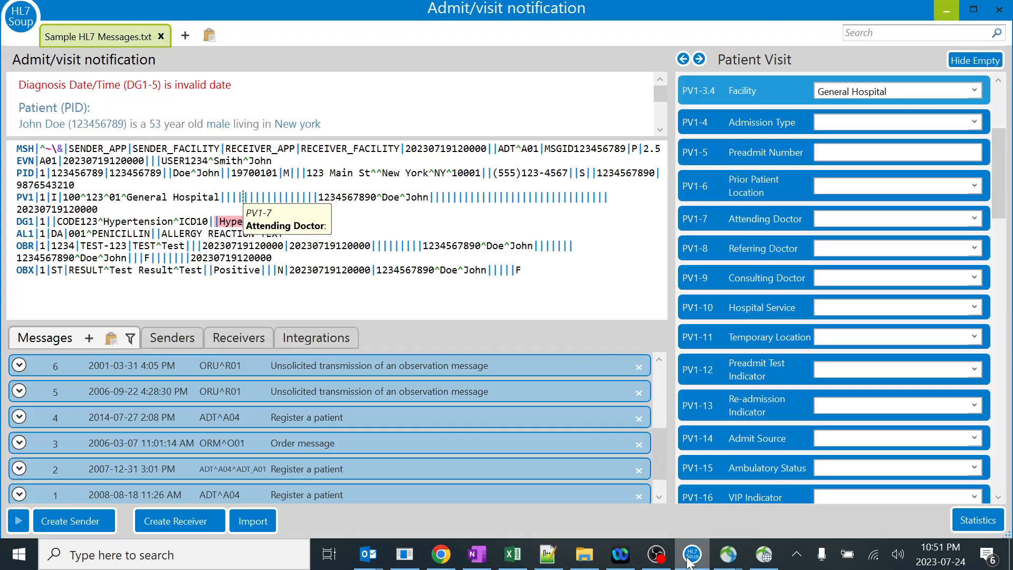
left_click(840, 217)
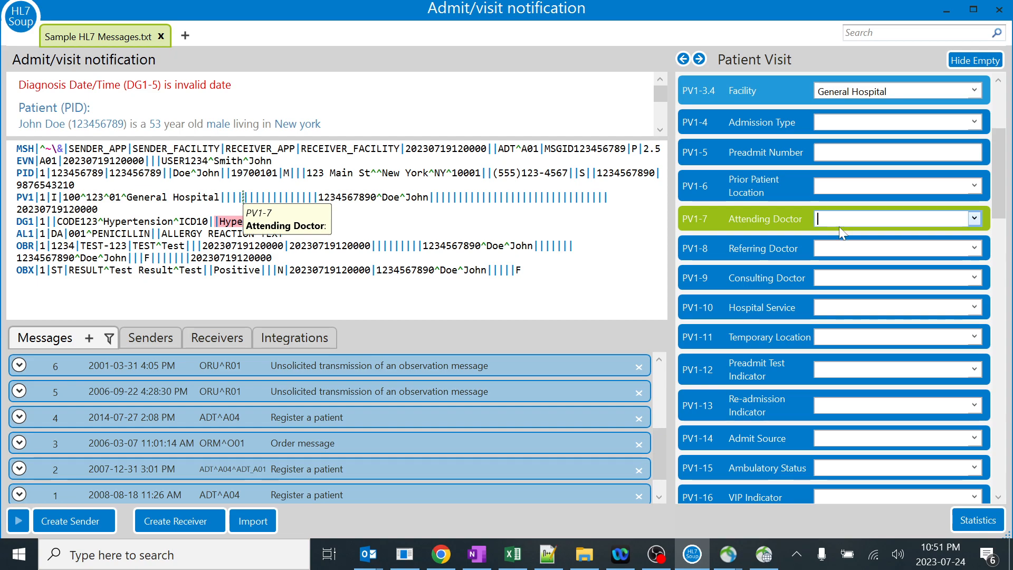
type("apple")
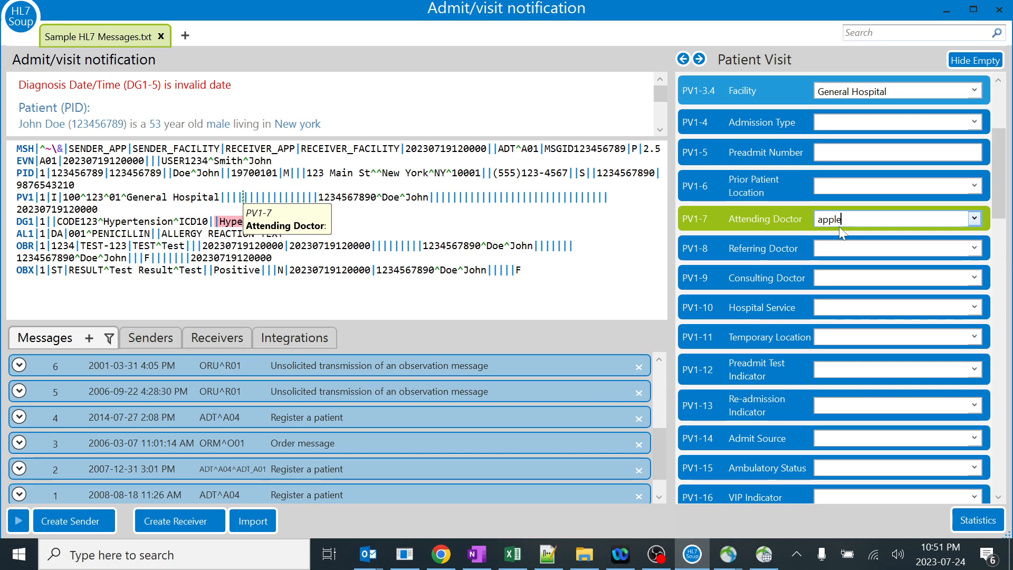
key("Tab")
left_click(513, 554)
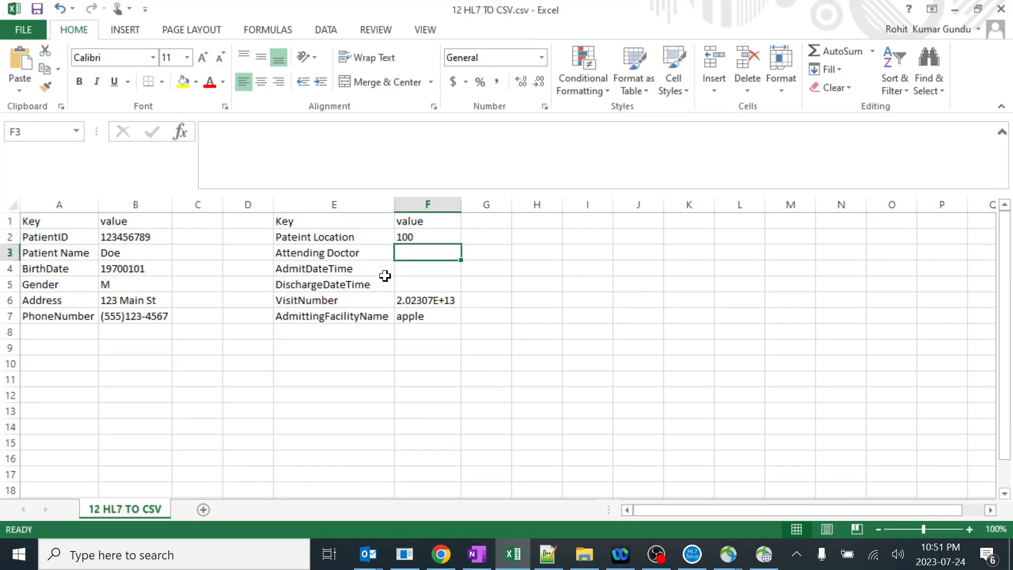
left_click(954, 10)
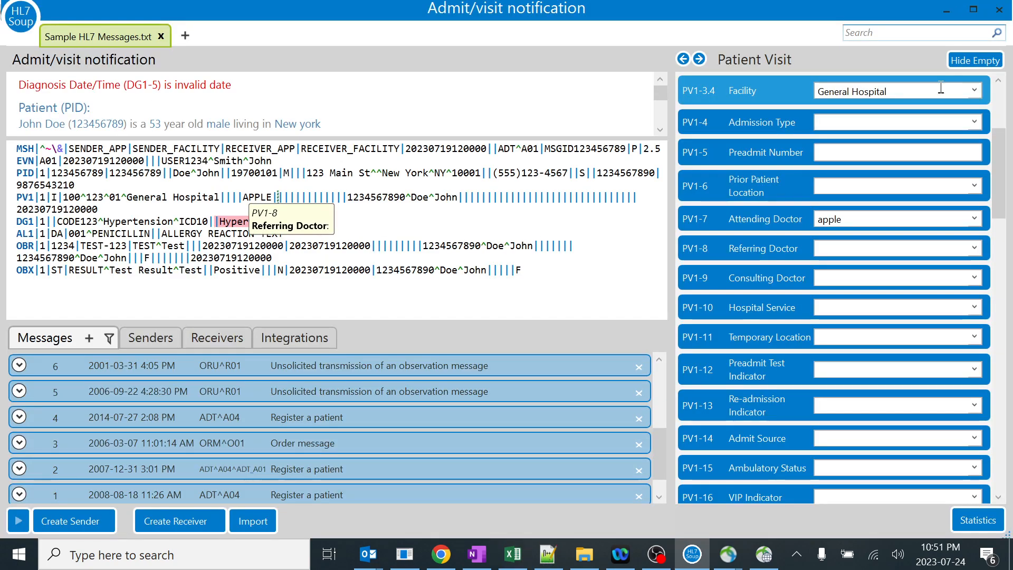
- Select and copy the entire edited HL7 message in HL7 Soup
left_click(850, 219)
left_click(411, 270)
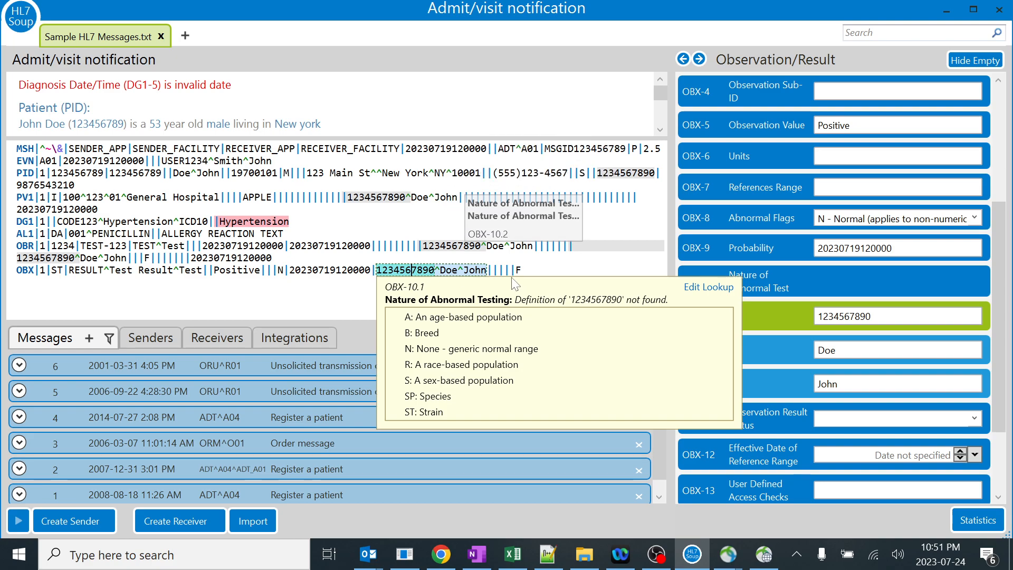
left_click_drag(281, 259, 231, 198)
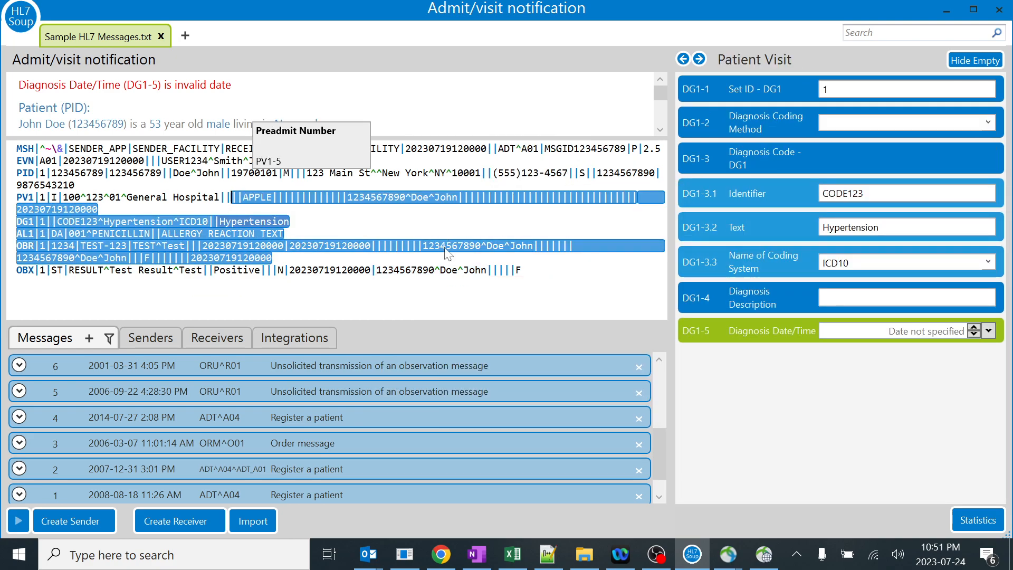
left_click_drag(546, 266, 6, 148)
- Replace the transformer's inbound message template in Mirth Connect with the copied HL7 message and return to the channel's destination settings
key("alt+Tab")
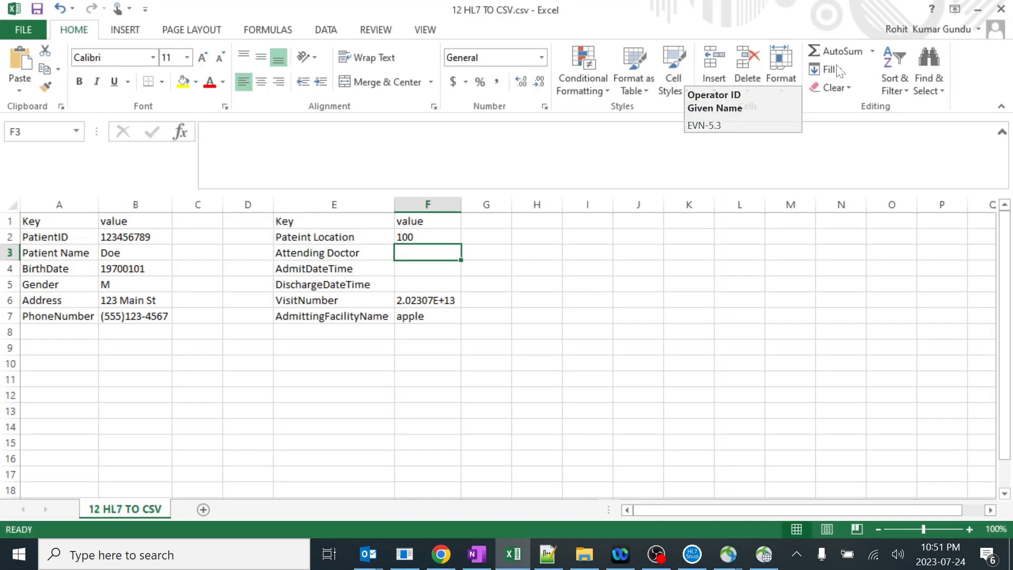
left_click(405, 554)
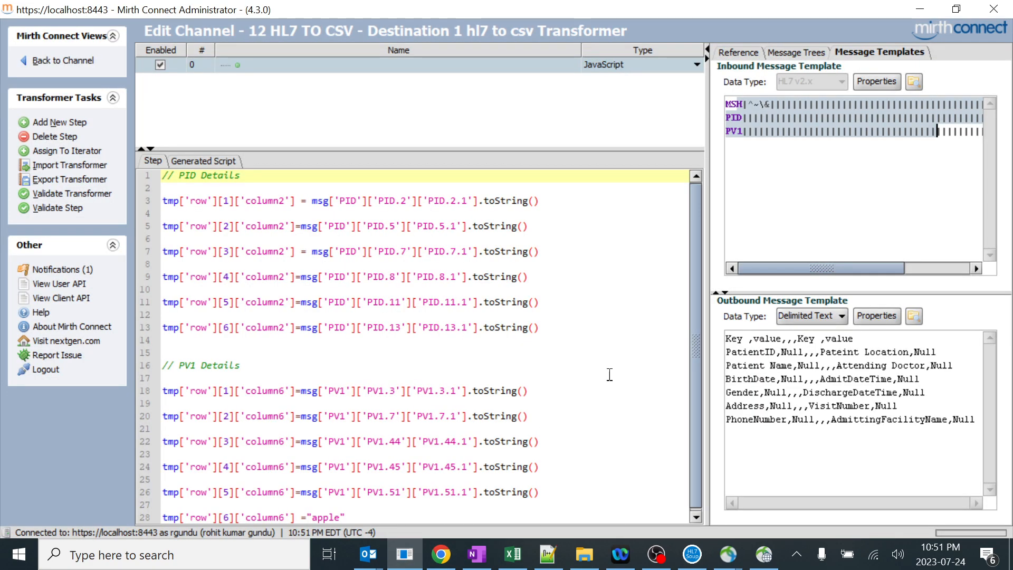
left_click(864, 166)
left_click_drag(964, 185, 686, 96)
key("ctrl+v")
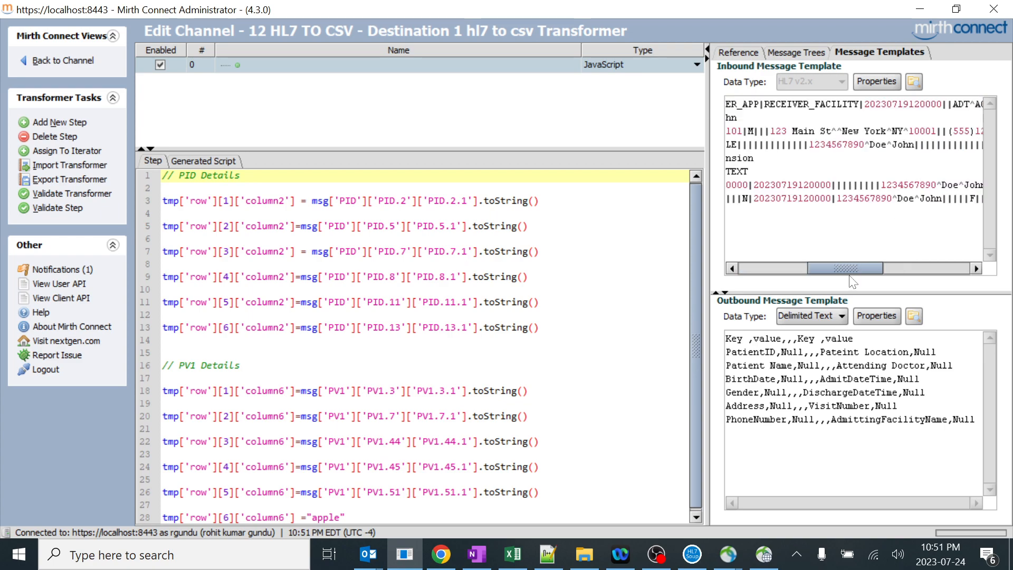
scroll(801, 163, "left", 5)
left_click_drag(790, 271, 781, 266)
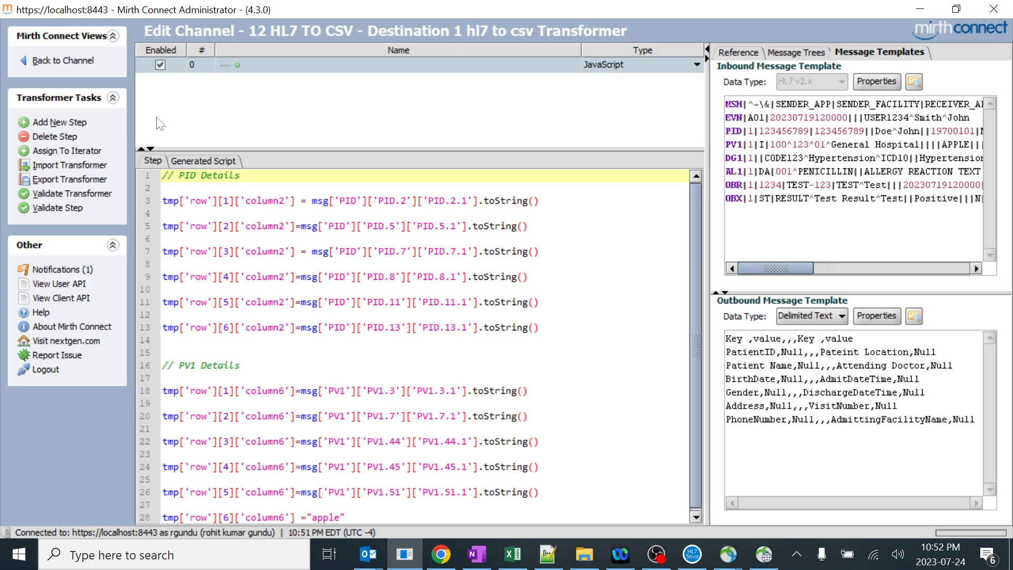
left_click(83, 61)
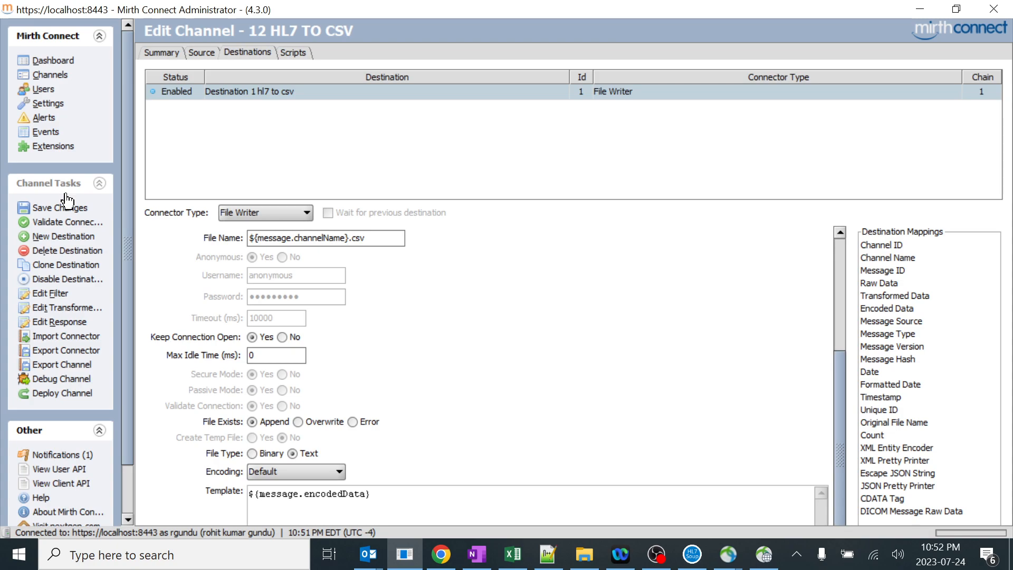
- Save the changes to the 12 HL7 TO CSV channel and deploy it
left_click(68, 207)
left_click(68, 378)
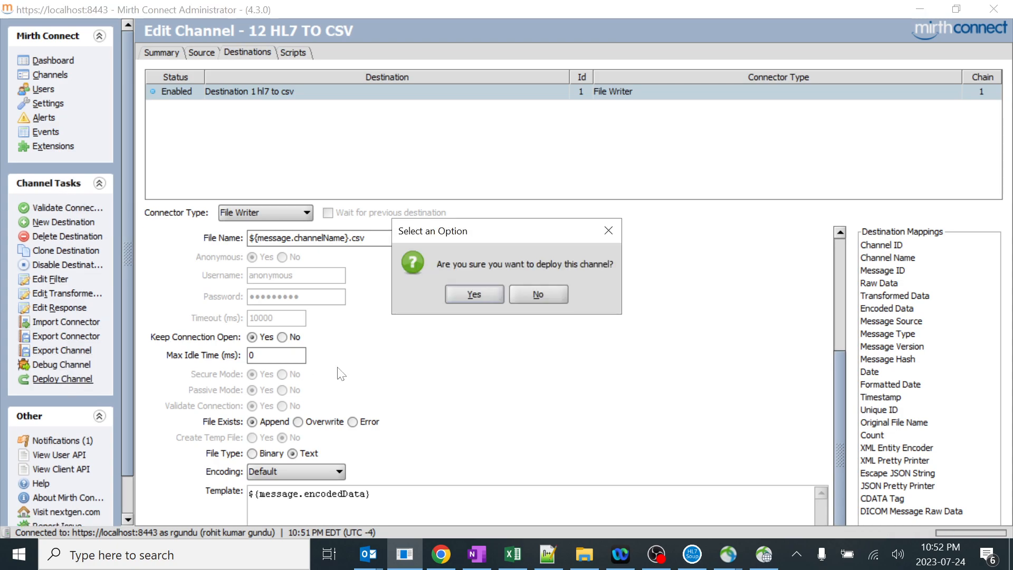
left_click(474, 294)
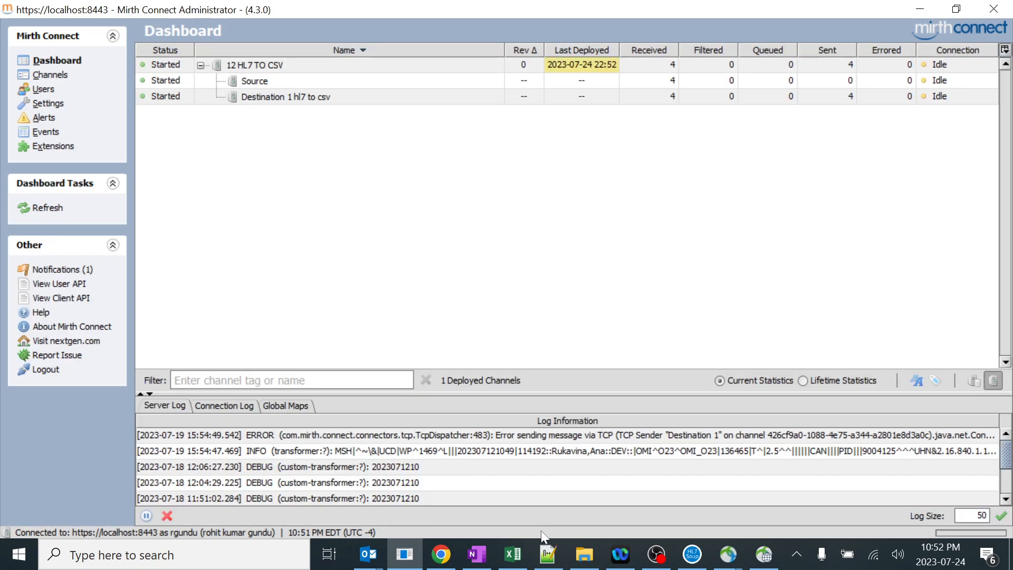
- Switch to Notepad++ and copy the entire sample HL7 message from the new 5 document
left_click(548, 554)
left_click(405, 283)
key("ctrl+a")
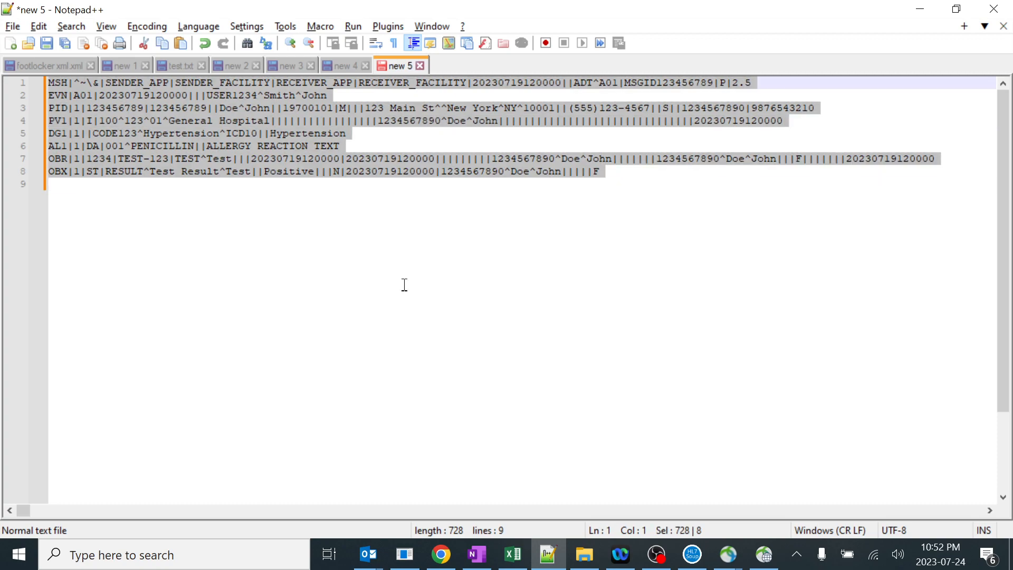
left_click(548, 554)
- Check the Attending Doctor, AdmitDateTime and DischargeDateTime values of the existing CSV sheet in Excel
left_click(512, 553)
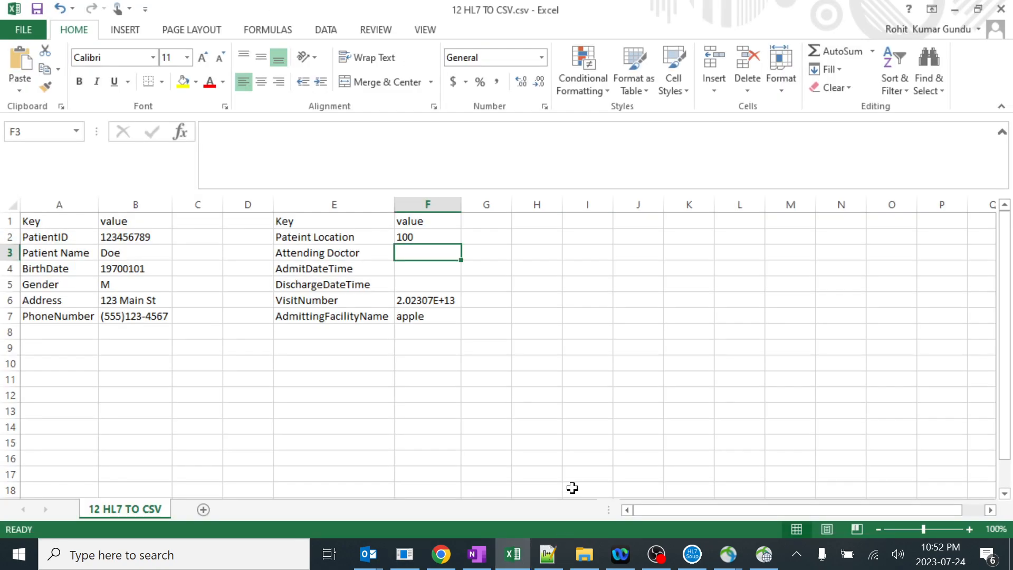
left_click(430, 284)
left_click(424, 255)
left_click(429, 280)
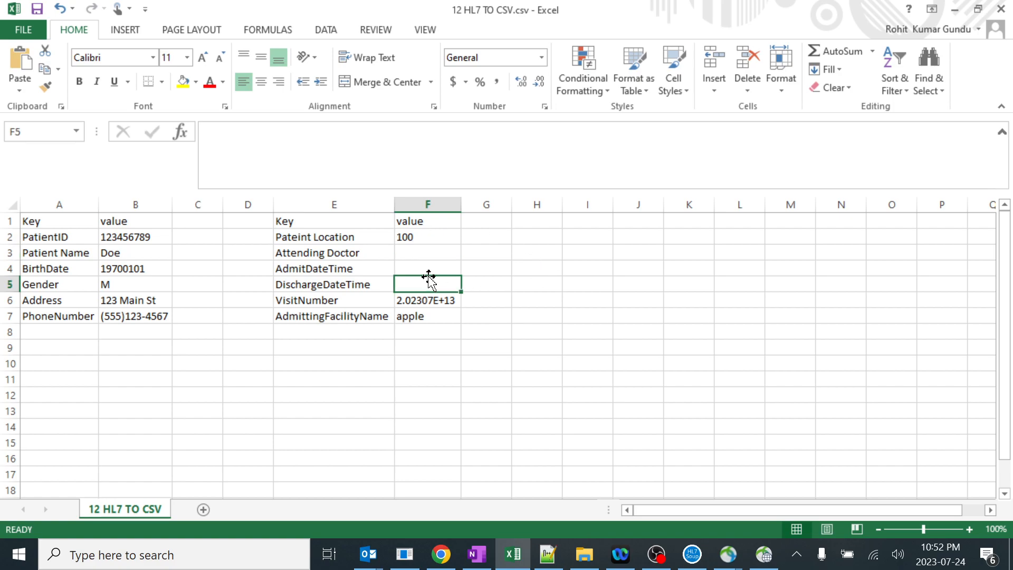
left_click_drag(416, 254, 425, 283)
- Return to Mirth Connect and send the copied HL7 message through the 12 HL7 TO CSV channel
key("alt+Tab")
right_click(271, 66)
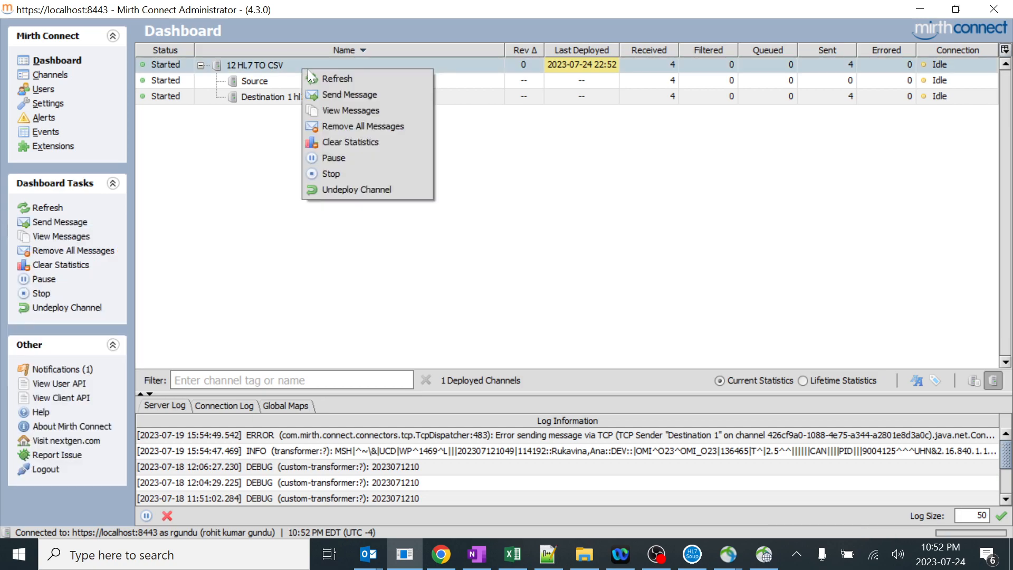
left_click(334, 90)
key("ctrl+v")
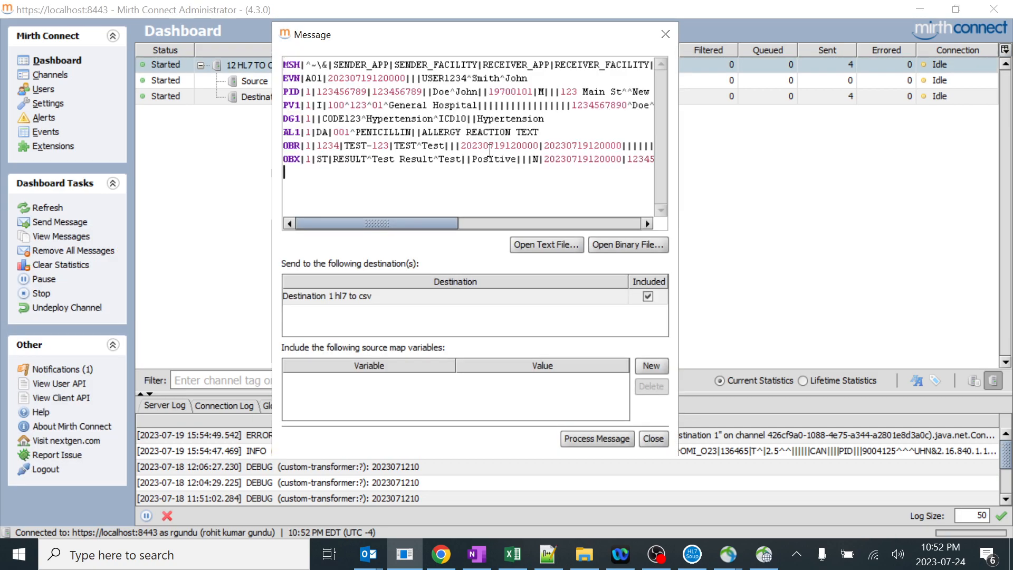
left_click(612, 438)
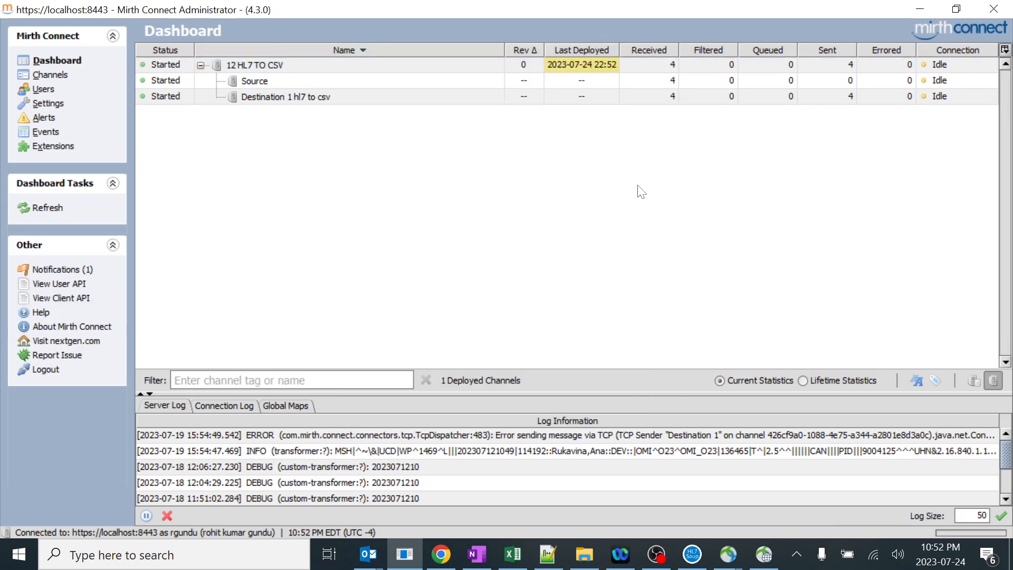
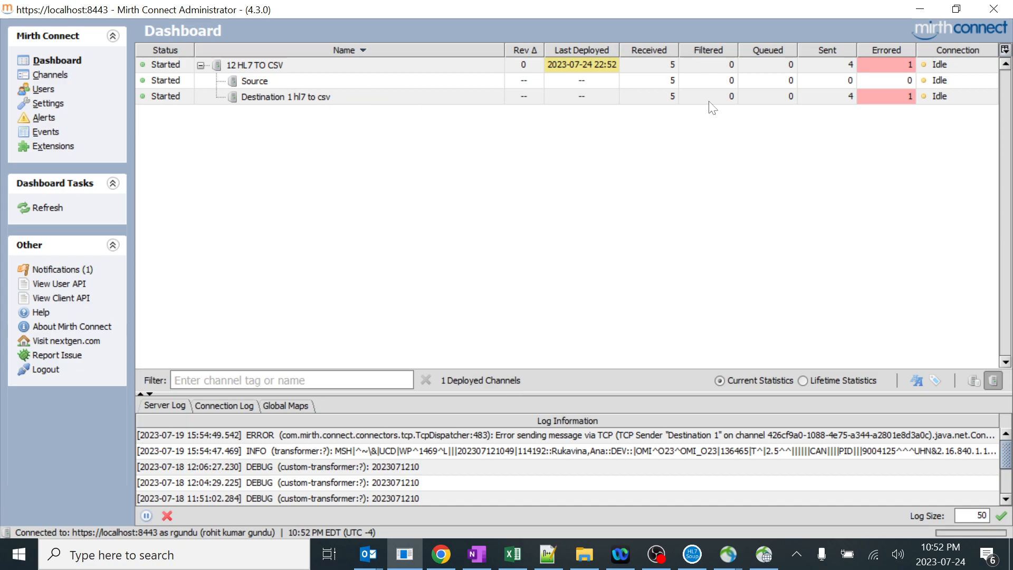
- Examine the encoded, sent and response content of message 5 at Destination 1 hl7 to csv
double_click(858, 95)
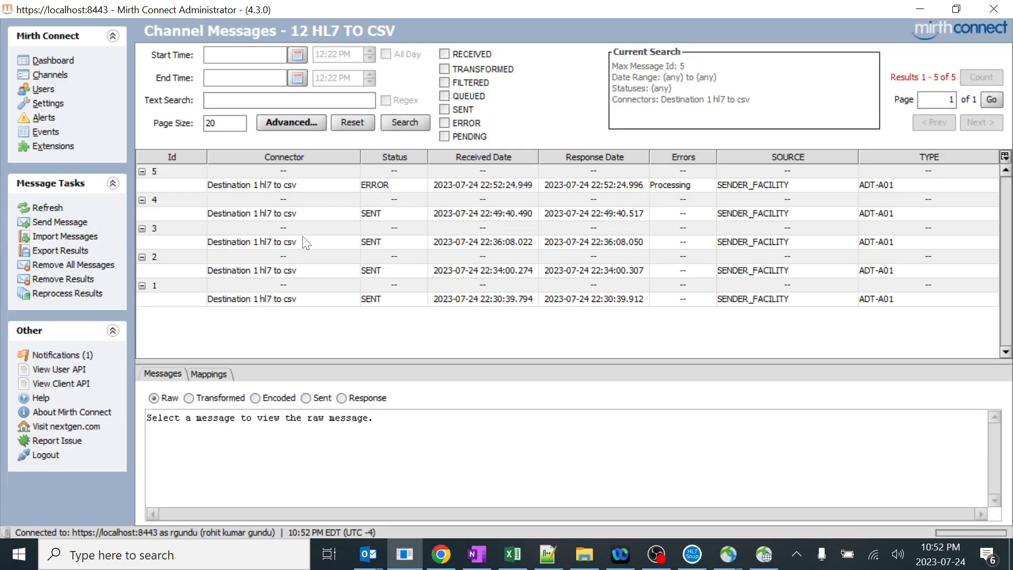
left_click(316, 186)
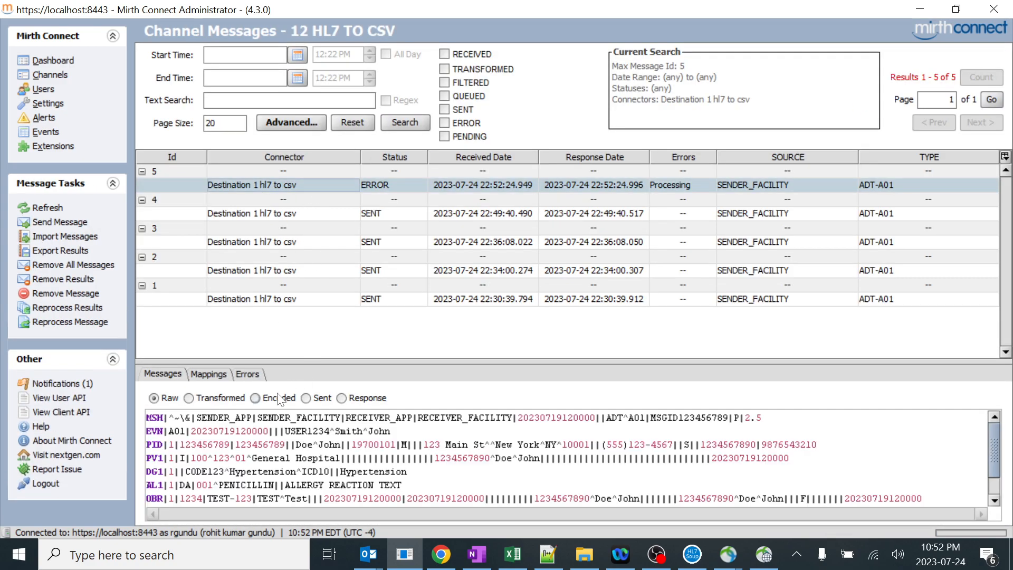
left_click(280, 399)
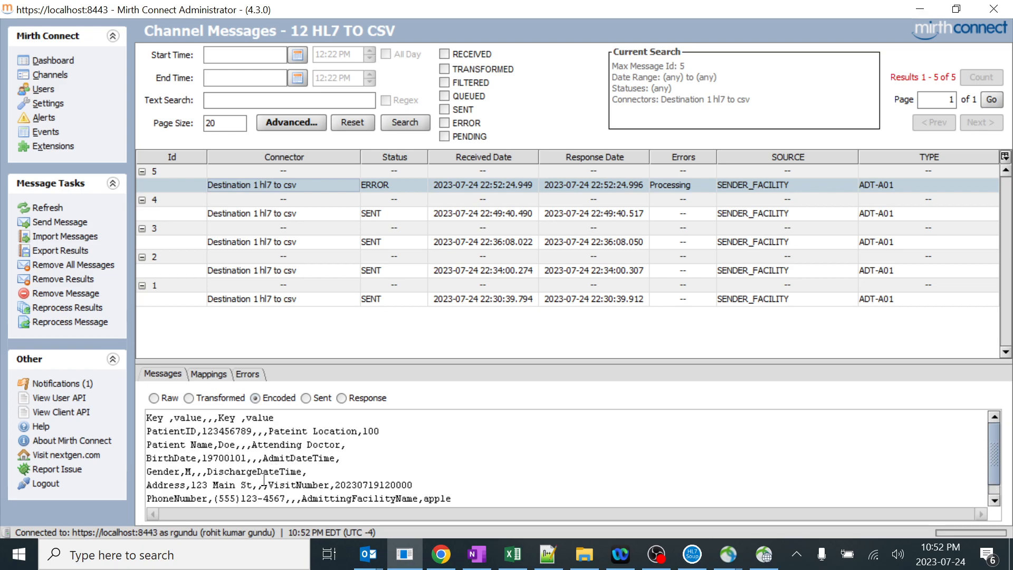
left_click(307, 398)
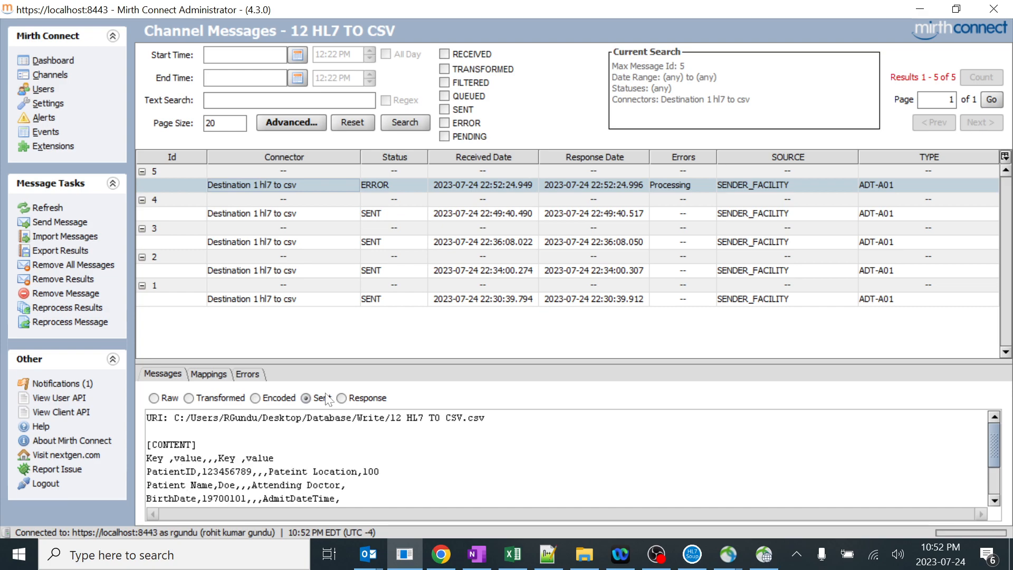
left_click(341, 398)
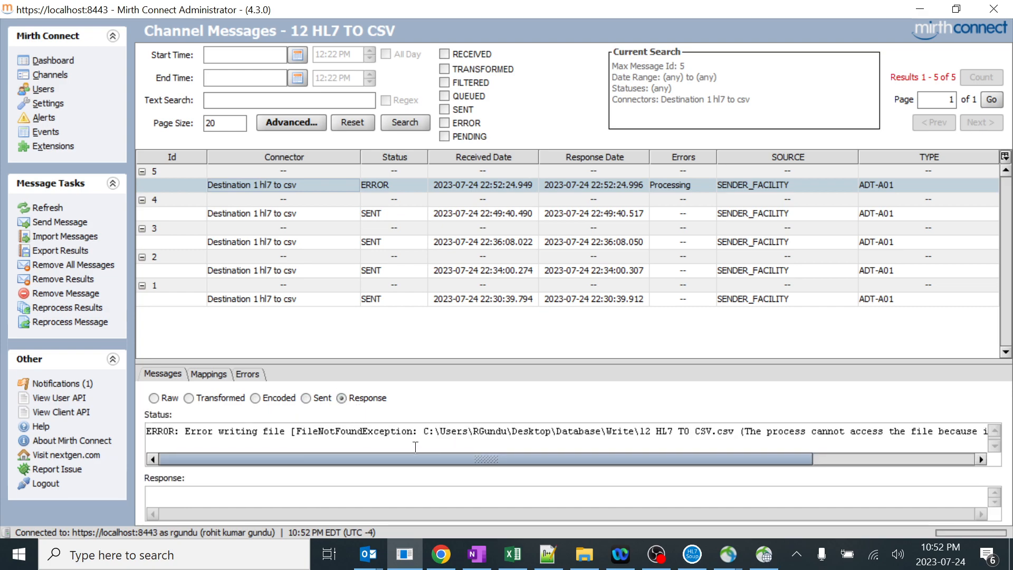
- Delete 12 HL7 TO CSV.csv and 1690252568033.dat.csv from the Write folder, closing the CSV in Excel to release it
left_click(584, 554)
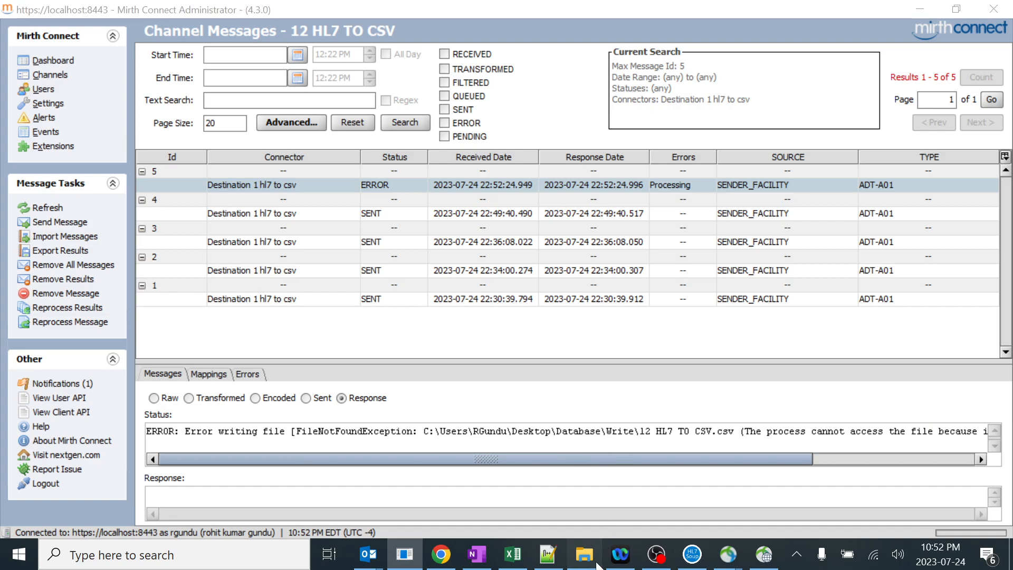
left_click_drag(445, 140, 294, 73)
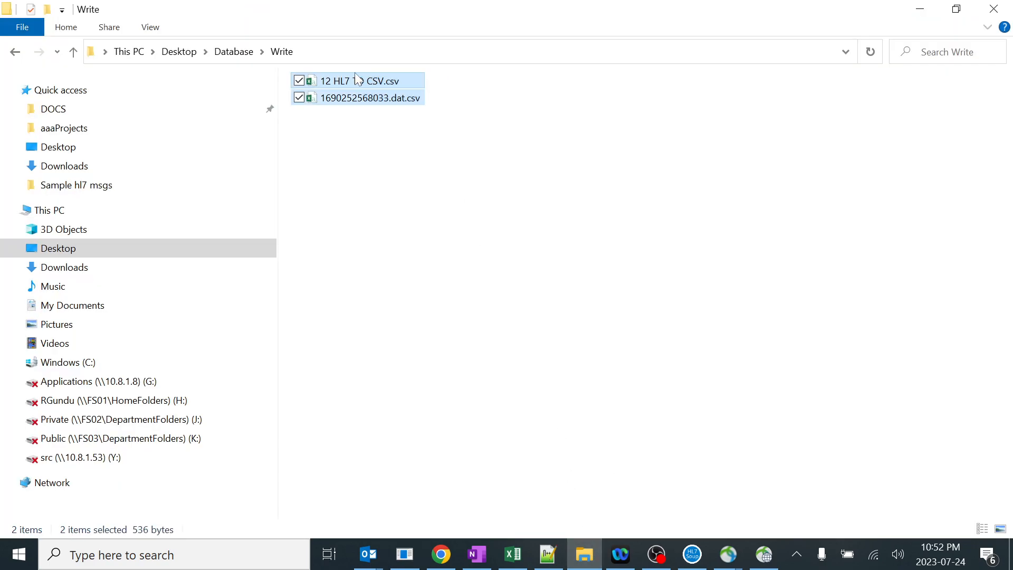
key("Delete")
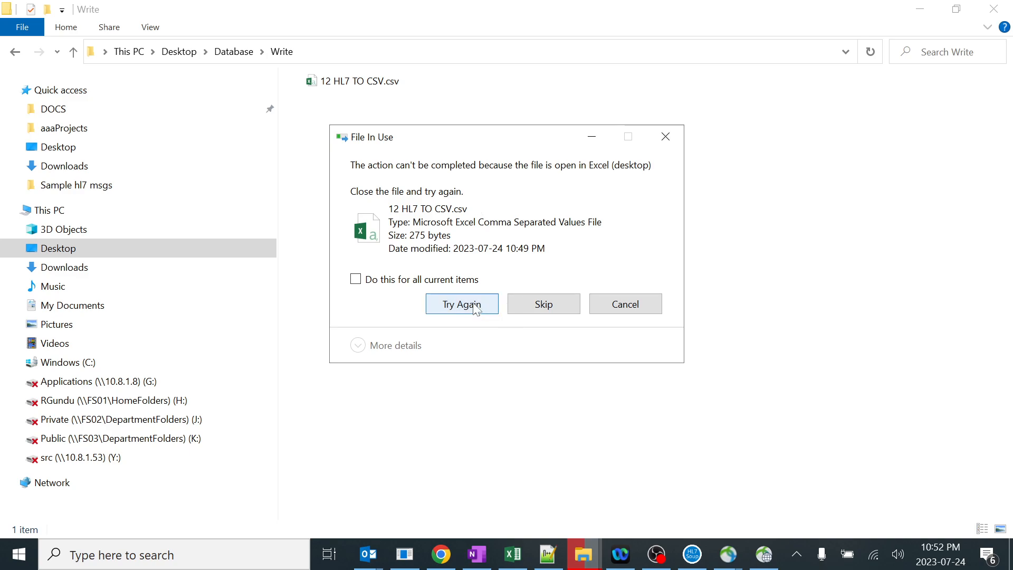
left_click(514, 555)
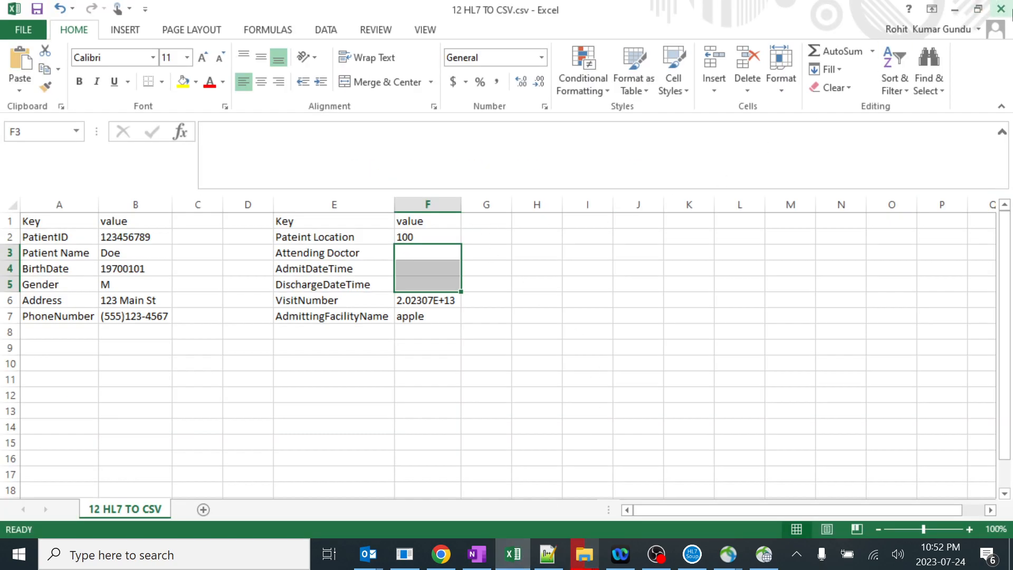
left_click(1000, 9)
left_click(521, 293)
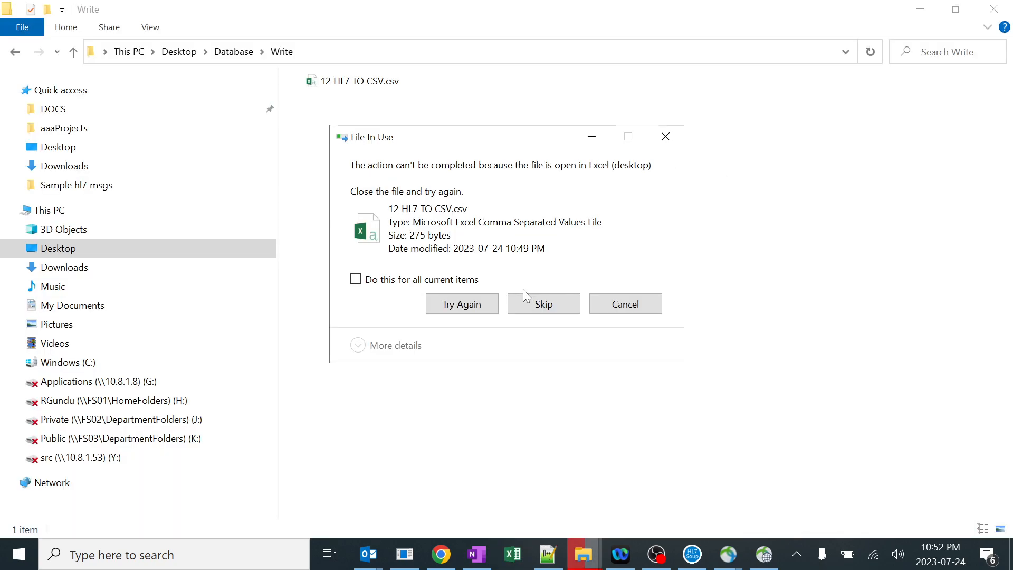
left_click(467, 302)
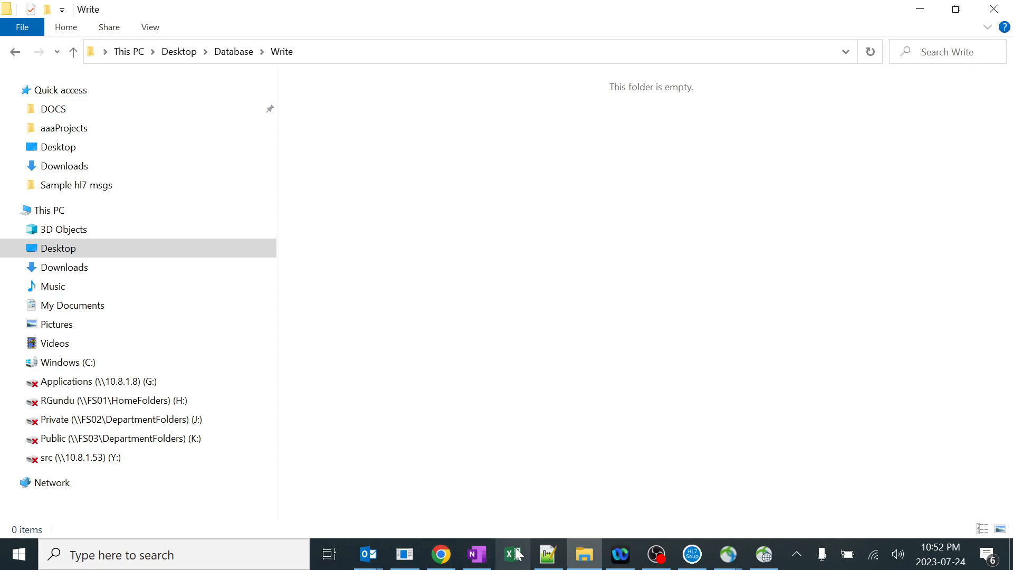
- Send the copied HL7 message through the 12 HL7 TO CSV channel again from Mirth Connect and check the destination's sent status
left_click(405, 554)
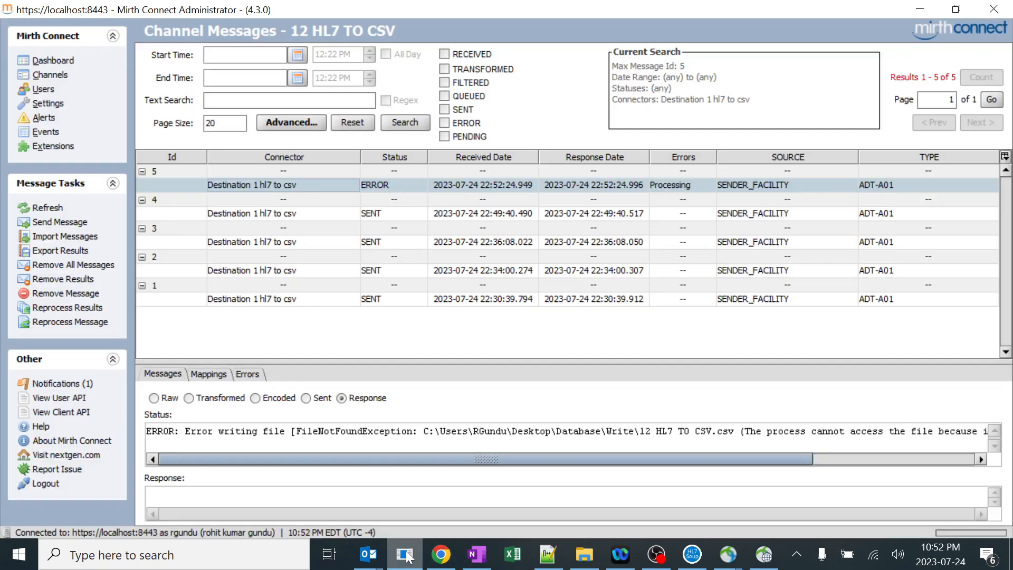
left_click(52, 62)
right_click(297, 65)
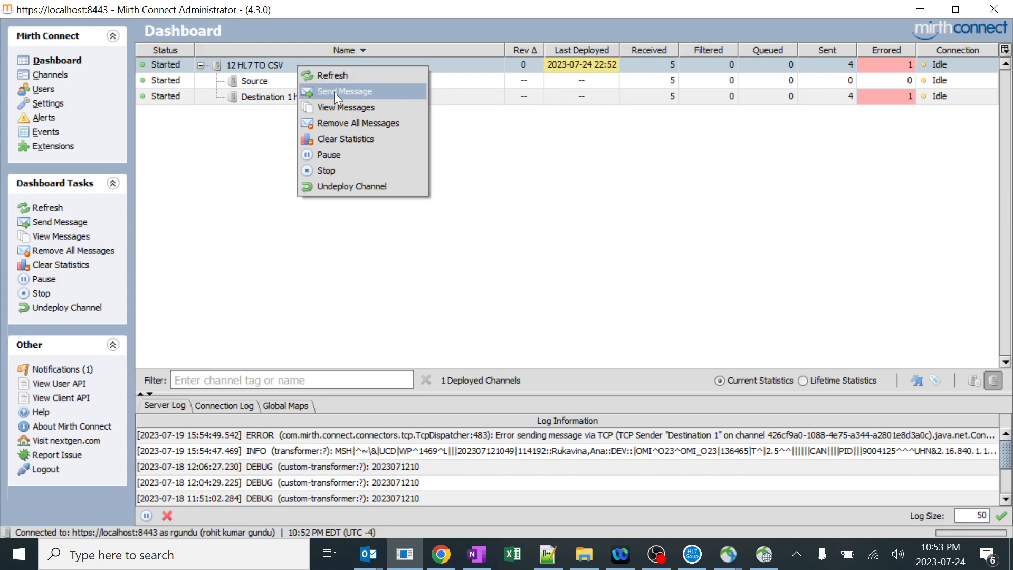
left_click(334, 92)
left_click(468, 146)
key("ctrl+v")
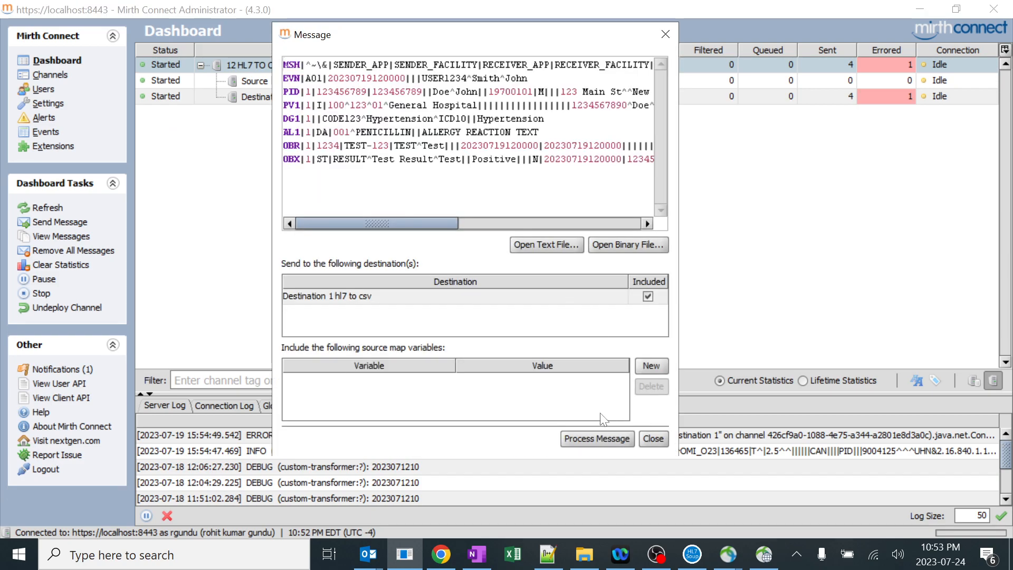
left_click(596, 439)
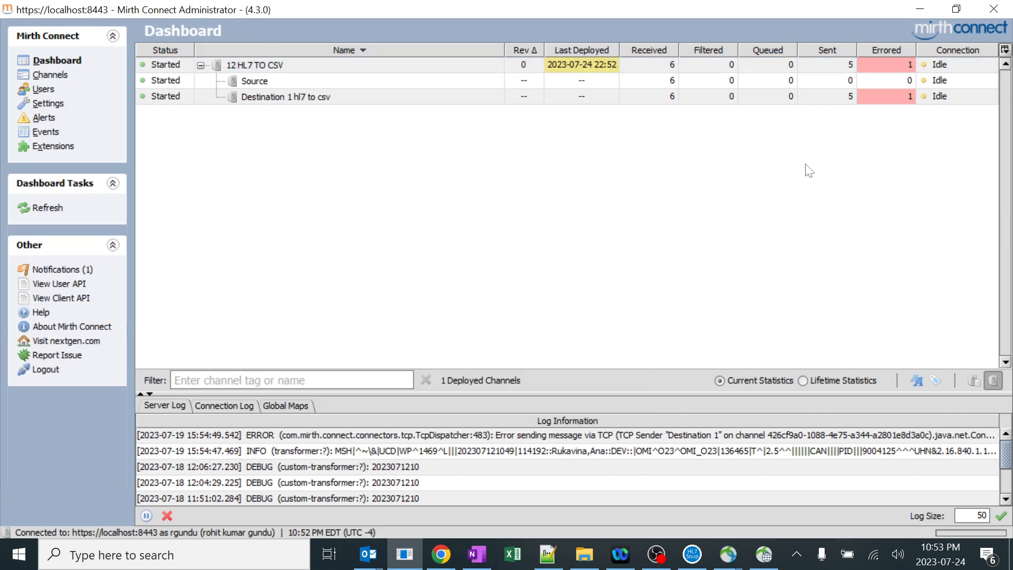
left_click(844, 97)
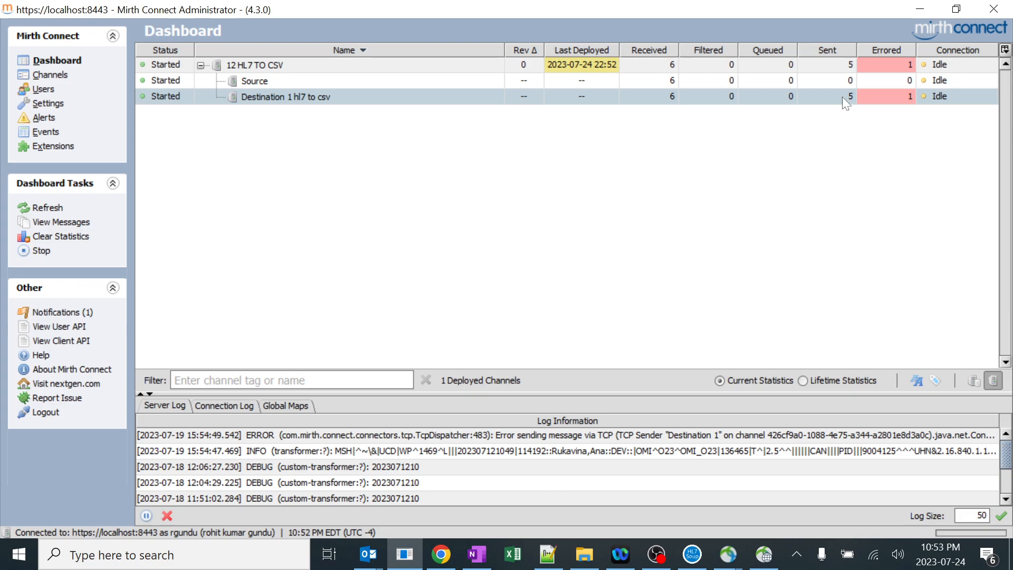
- Look in the Write folder for the new CSV, then inspect the message's PV1-7 Attending Doctor field in HL7 Soup
left_click(595, 557)
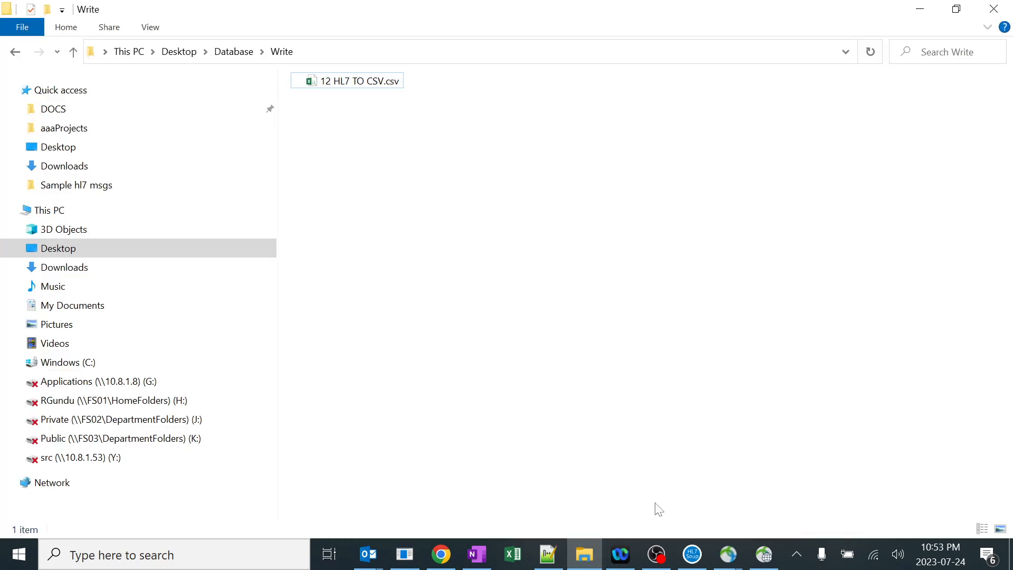
left_click(690, 557)
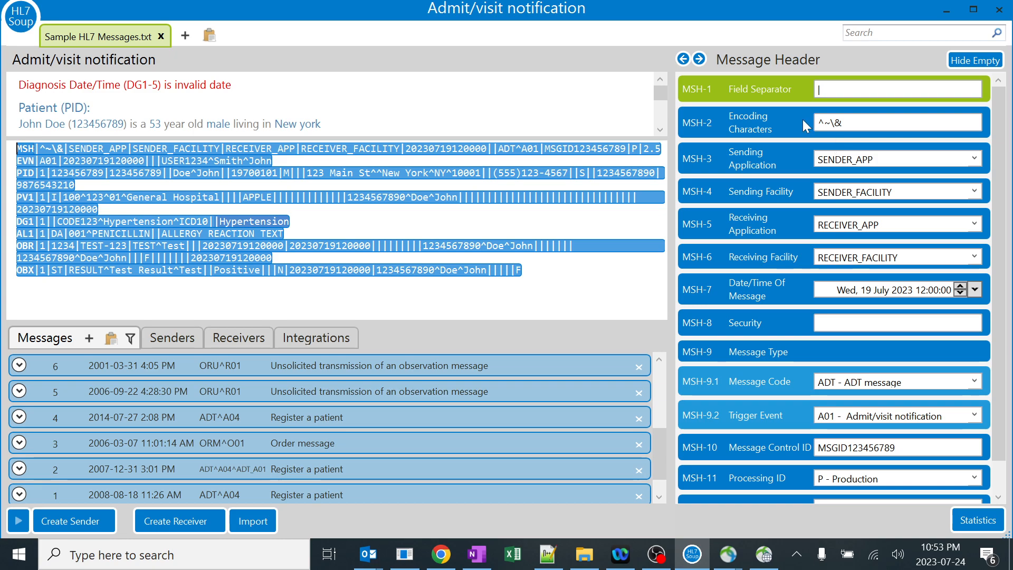
left_click(41, 197)
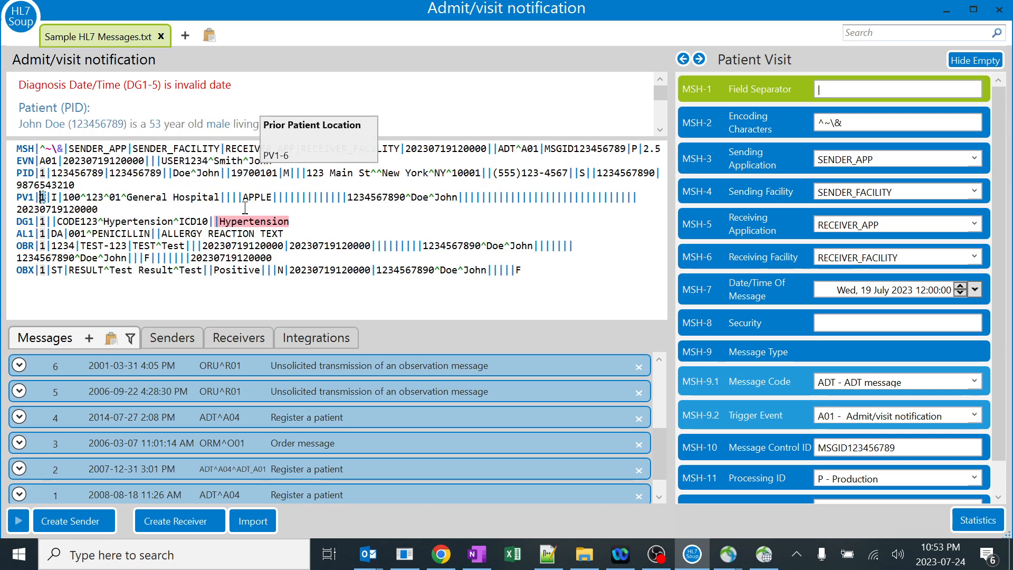
left_click(255, 202)
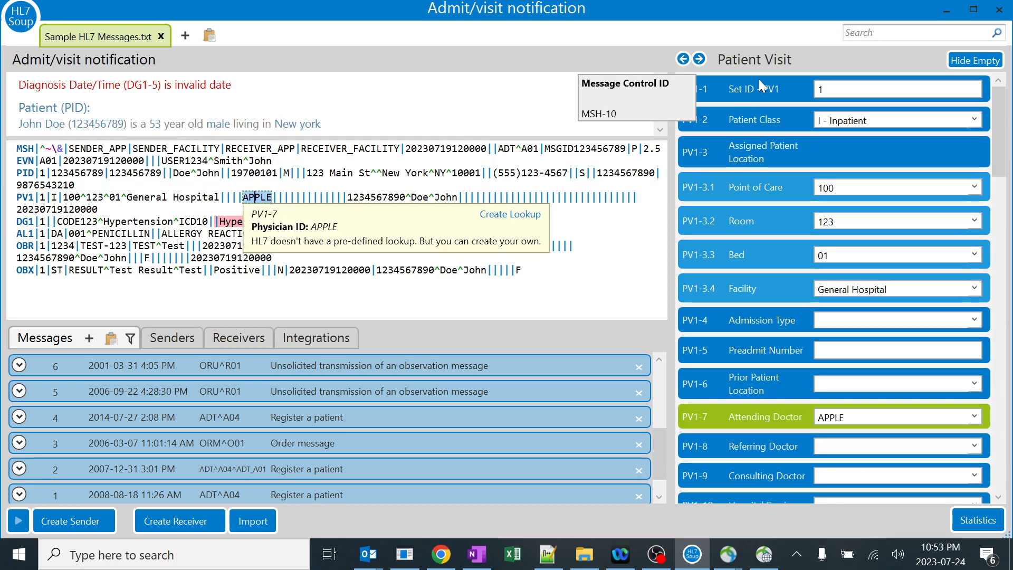
left_click(947, 10)
- Open 12 HL7 TO CSV.csv in Excel, auto-fit all columns and check the Attending Doctor value
double_click(365, 89)
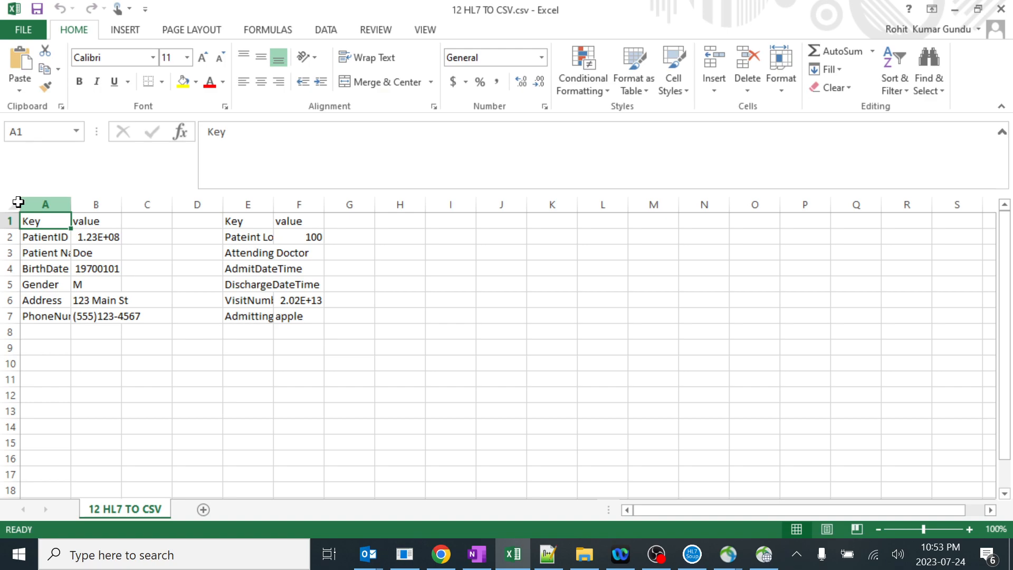
left_click(18, 202)
double_click(71, 204)
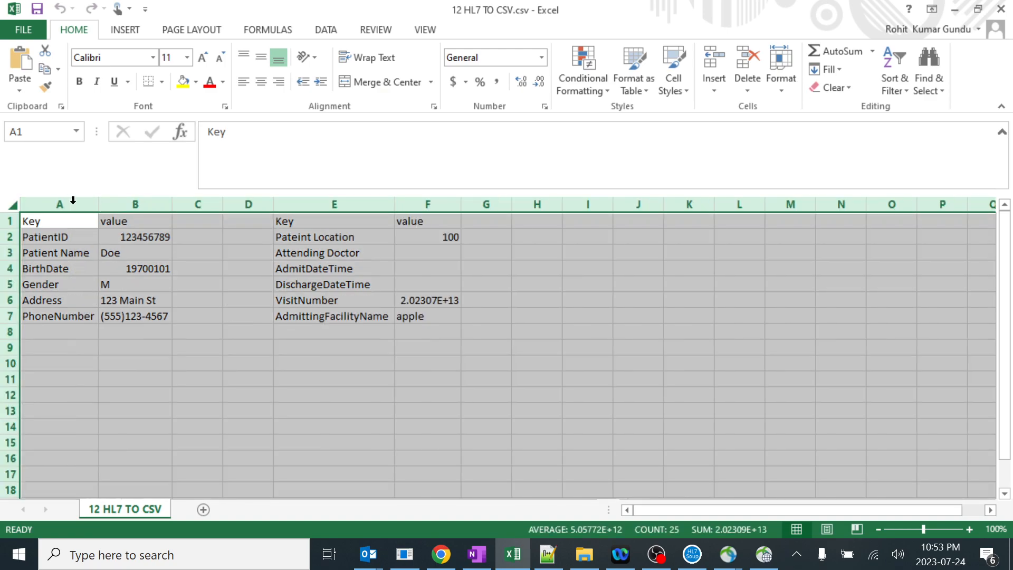
left_click(405, 364)
left_click(422, 254)
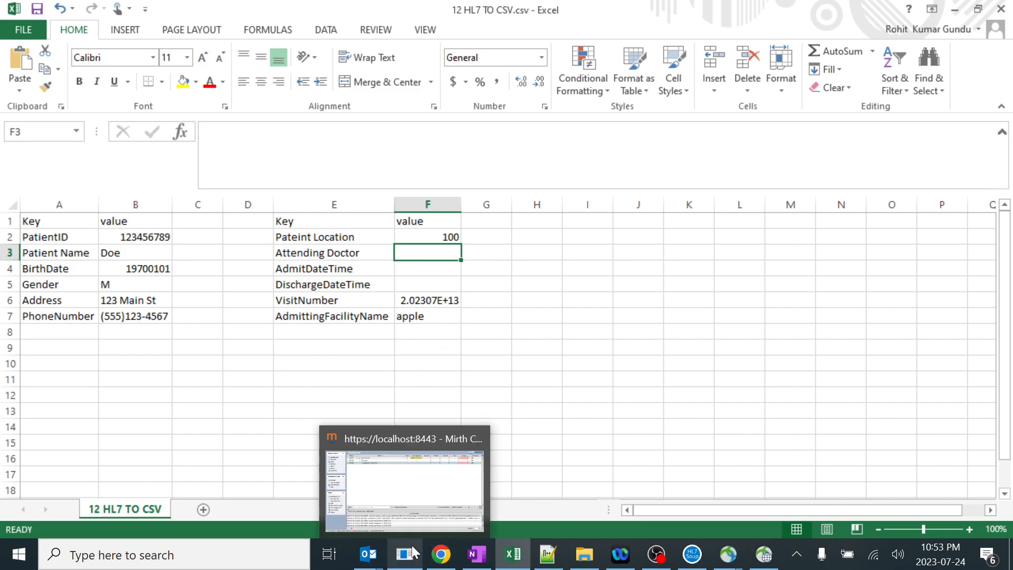
- Switch to Mirth Connect, view the 12 HL7 TO CSV channel's destination settings and return to the channel list
left_click(412, 554)
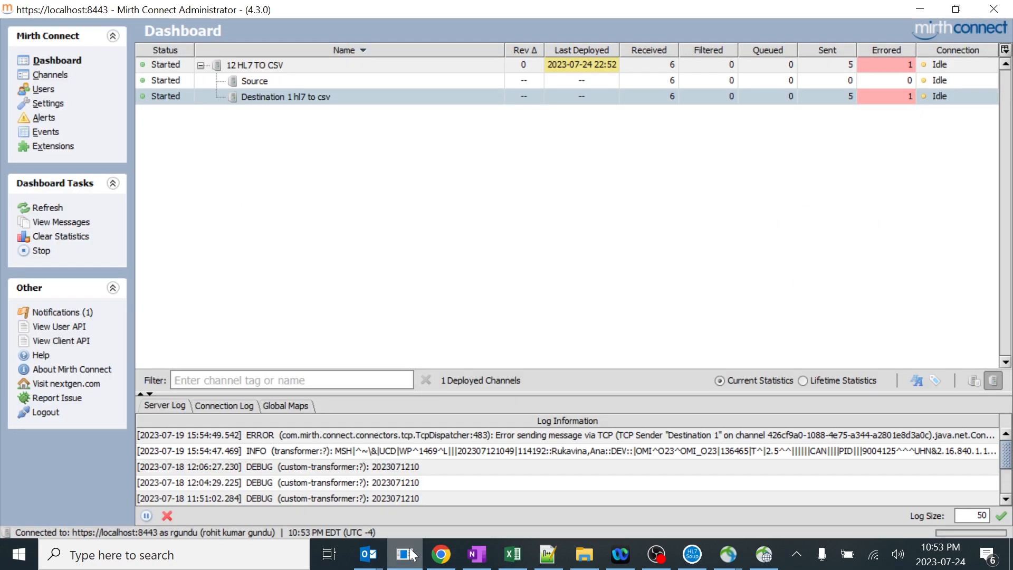
left_click(71, 79)
double_click(294, 70)
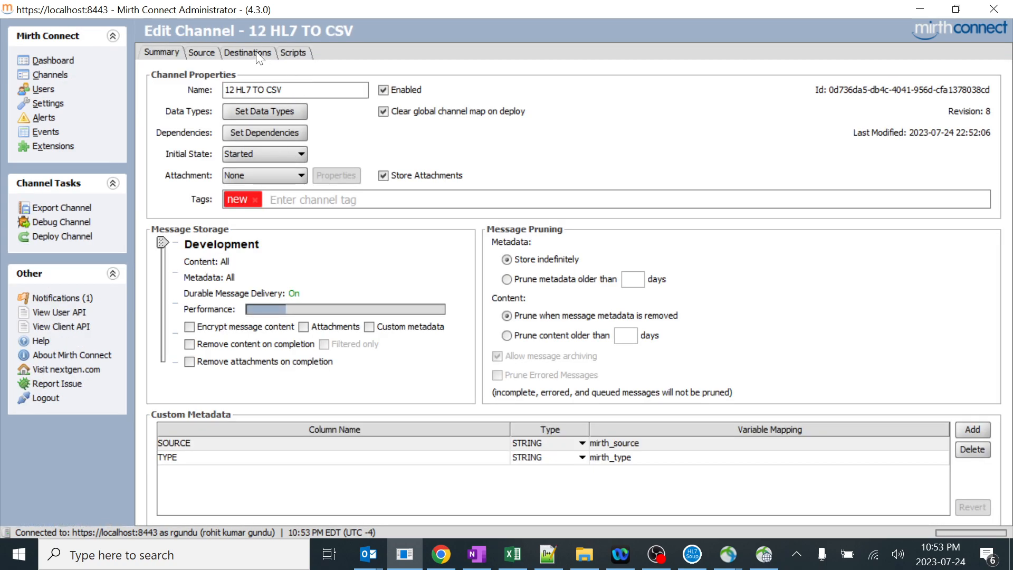
left_click(247, 53)
left_click(53, 76)
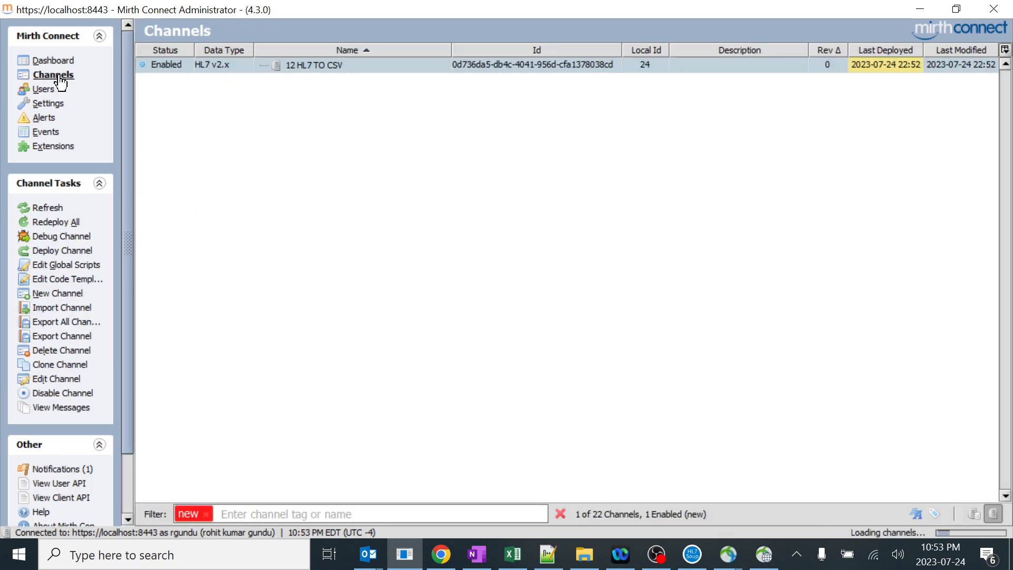
- Check the Attending Doctor value in cell F3 of 12 HL7 TO CSV.csv in Excel, and return to Mirth Connect
left_click(512, 554)
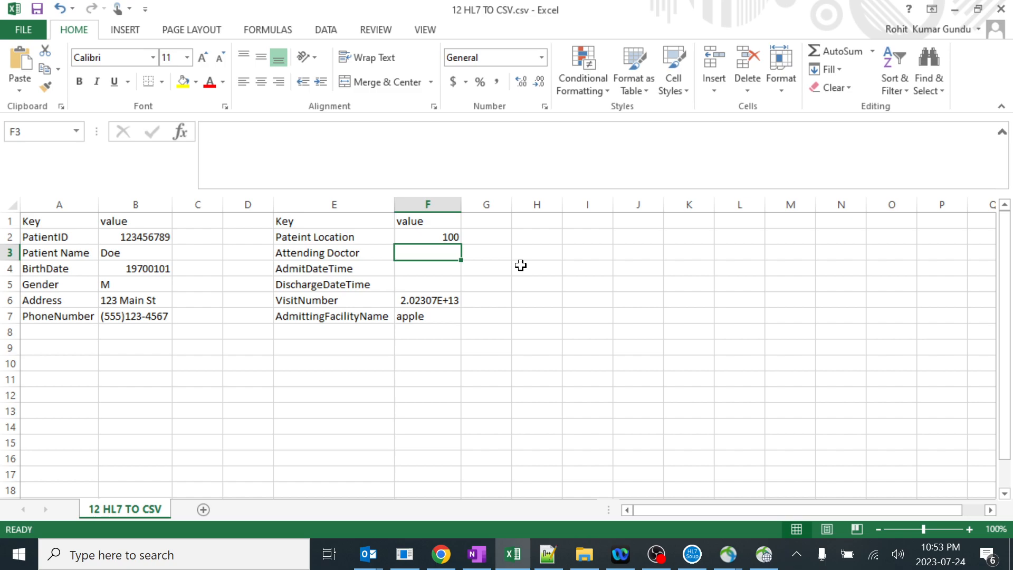
type("U")
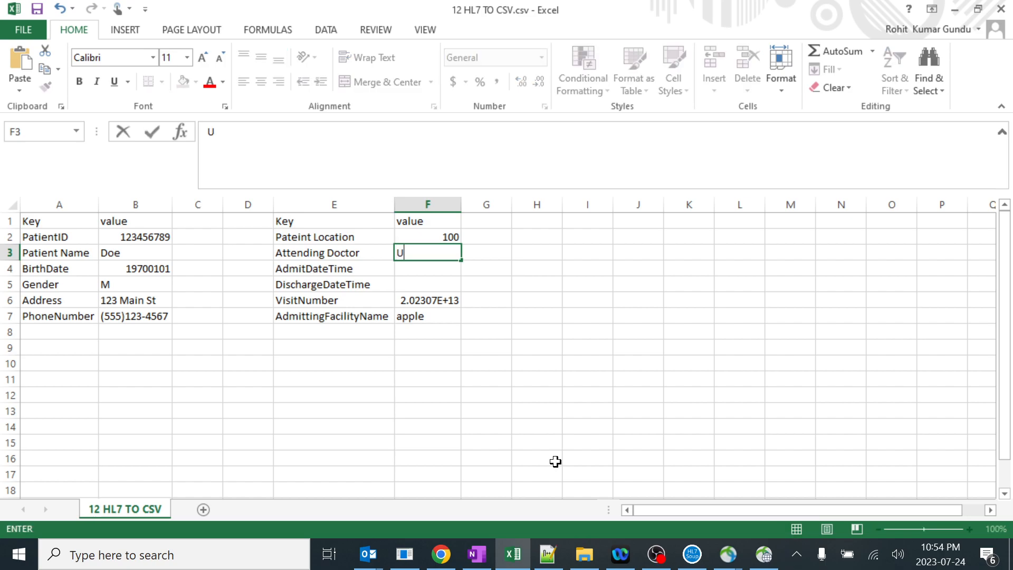
key("Escape")
key("alt+Tab")
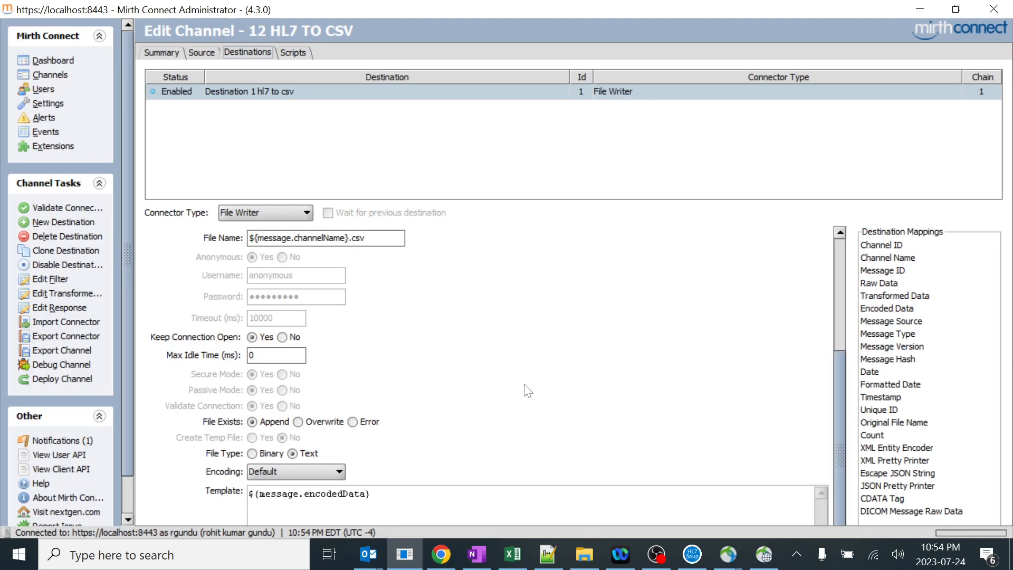
- Open the 12 HL7 TO CSV channel's destination transformer and review its inbound message template and message tree
left_click(50, 75)
double_click(303, 68)
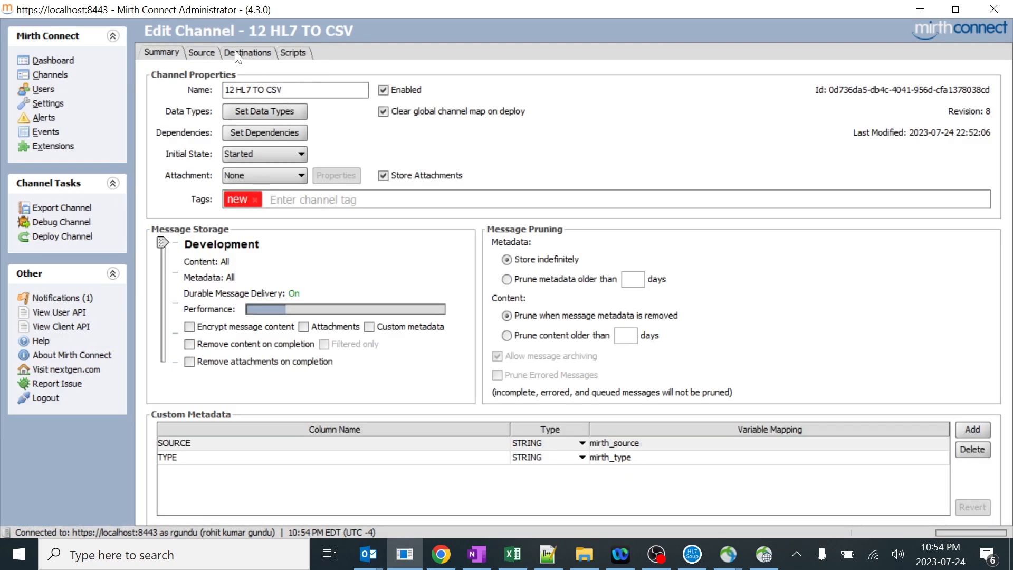
left_click(236, 55)
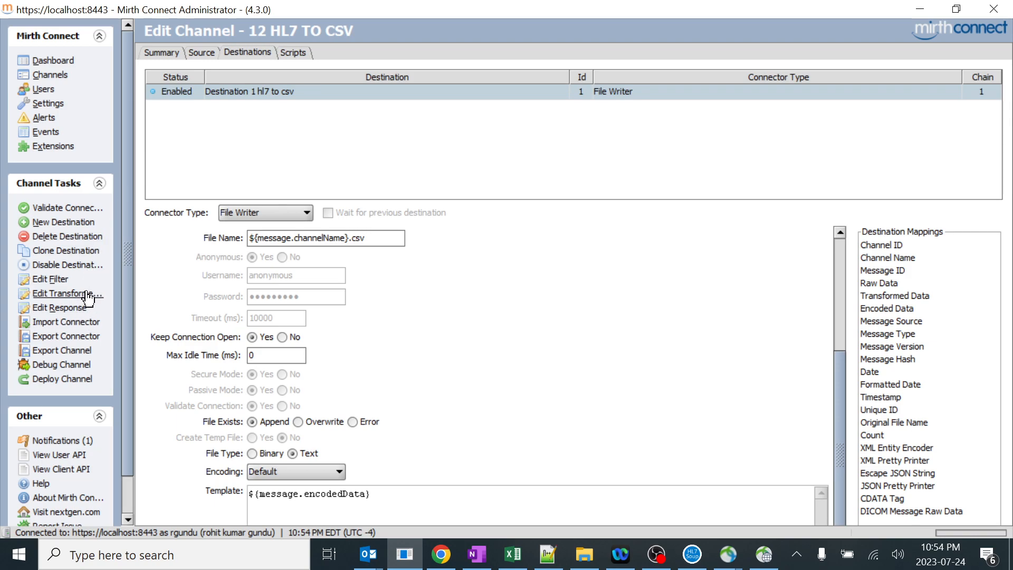
left_click(64, 294)
left_click(849, 55)
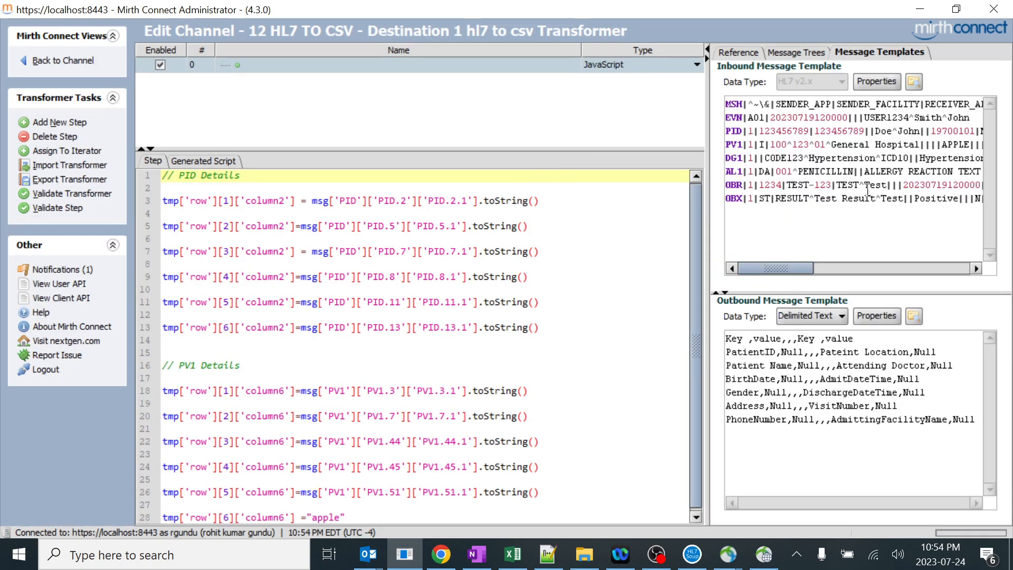
left_click_drag(945, 222, 736, 113)
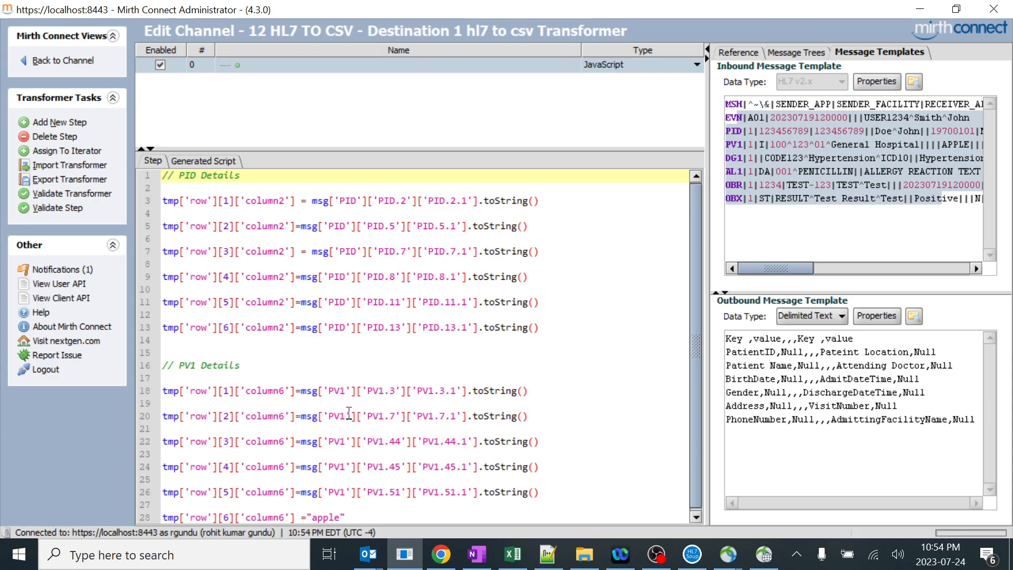
left_click(802, 52)
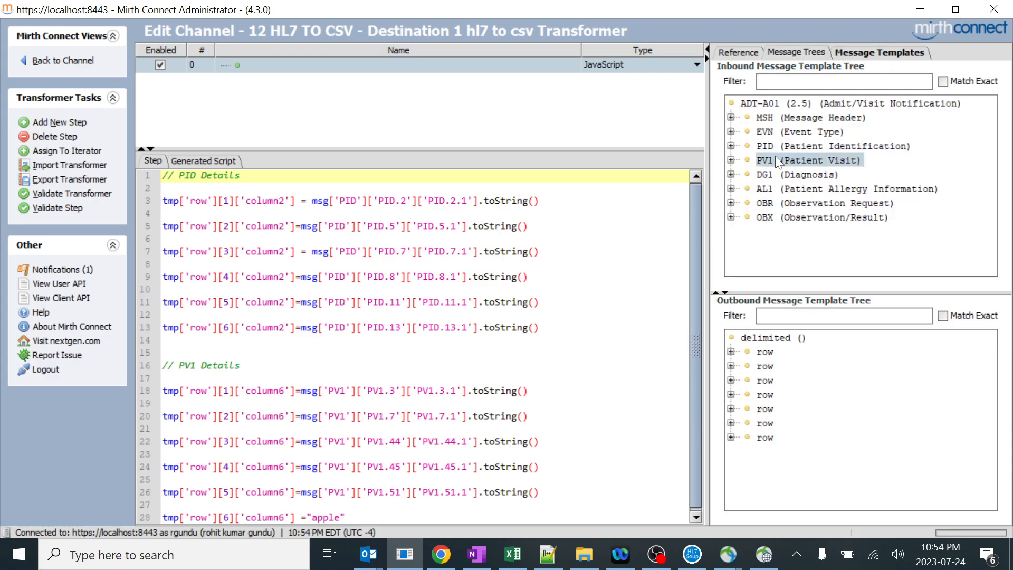
- Recheck the Attending Doctor row of the CSV in Excel, and return to the Mirth Connect transformer
left_click(526, 555)
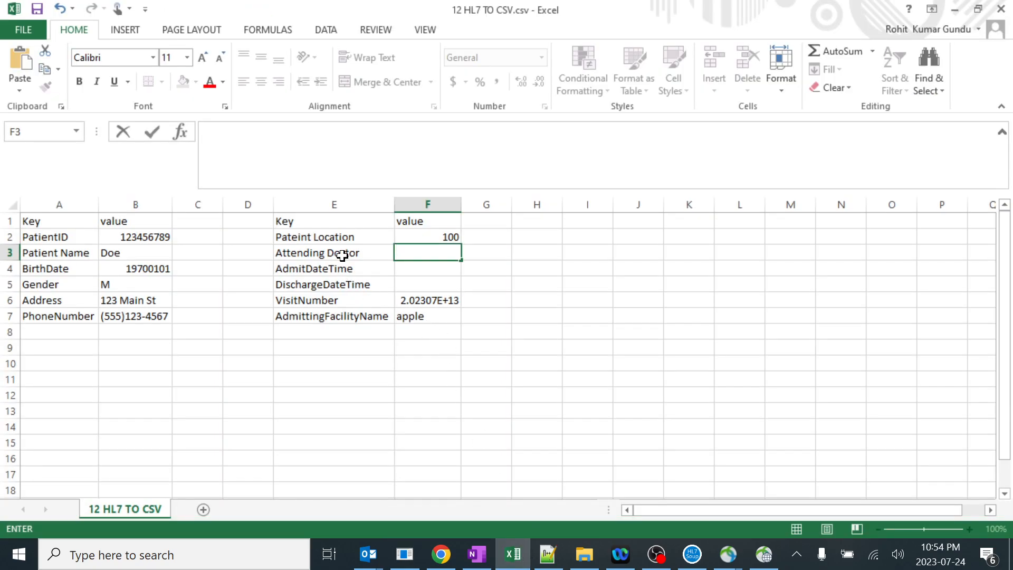
left_click(340, 254)
left_click(954, 9)
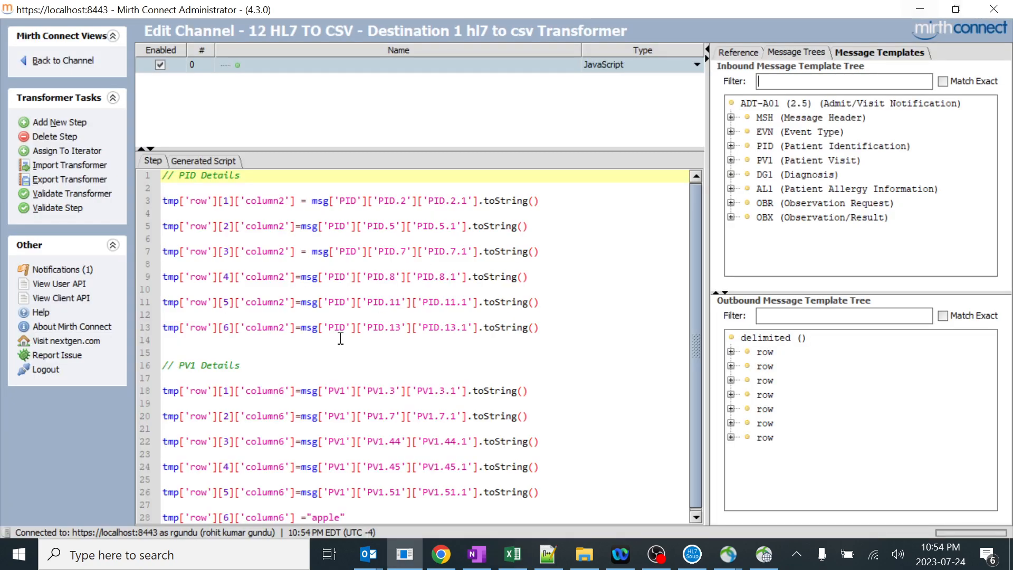
left_click_drag(552, 418, 446, 400)
left_click_drag(317, 407, 307, 416)
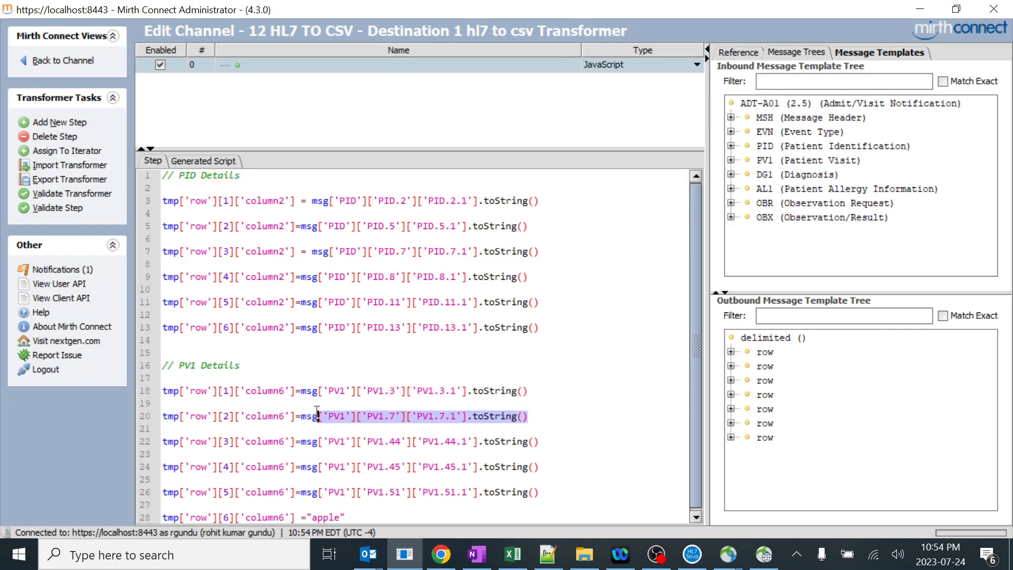
key("BackSpace")
key("BackSpace")
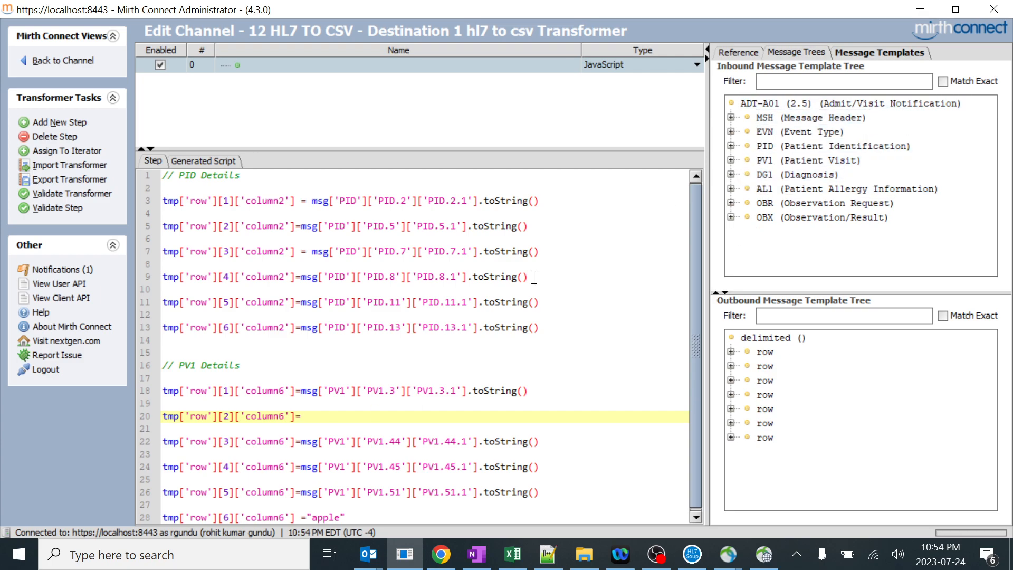
left_click(385, 430)
left_click(385, 418)
key("ctrl+z")
- Replace the expression assigned to row 2 column6 under PV1 Details with the PV1.7.1 (ID Number) value from the inbound message tree
left_click(414, 400)
left_click_drag(162, 417, 342, 415)
left_click_drag(526, 416, 308, 416)
key("BackSpace")
key("BackSpace")
left_click(765, 160)
left_click(730, 160)
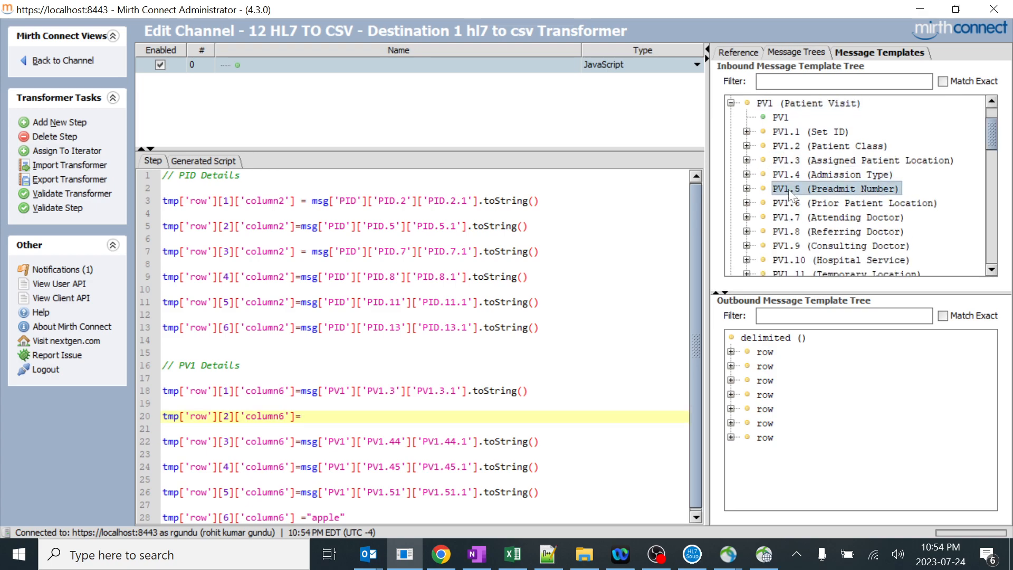
left_click(747, 217)
left_click(762, 245)
scroll(773, 238, "down", 1)
left_click_drag(817, 216, 454, 416)
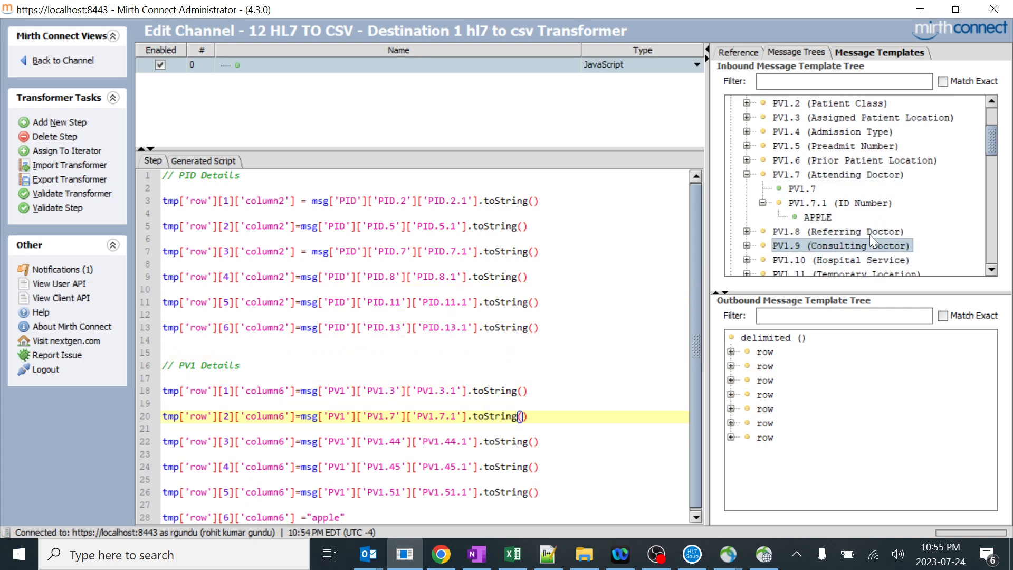
- Compare the Attending Doctor cell F3 in Excel with the inbound message template in the Mirth Connect transformer
left_click(513, 553)
left_click(437, 258)
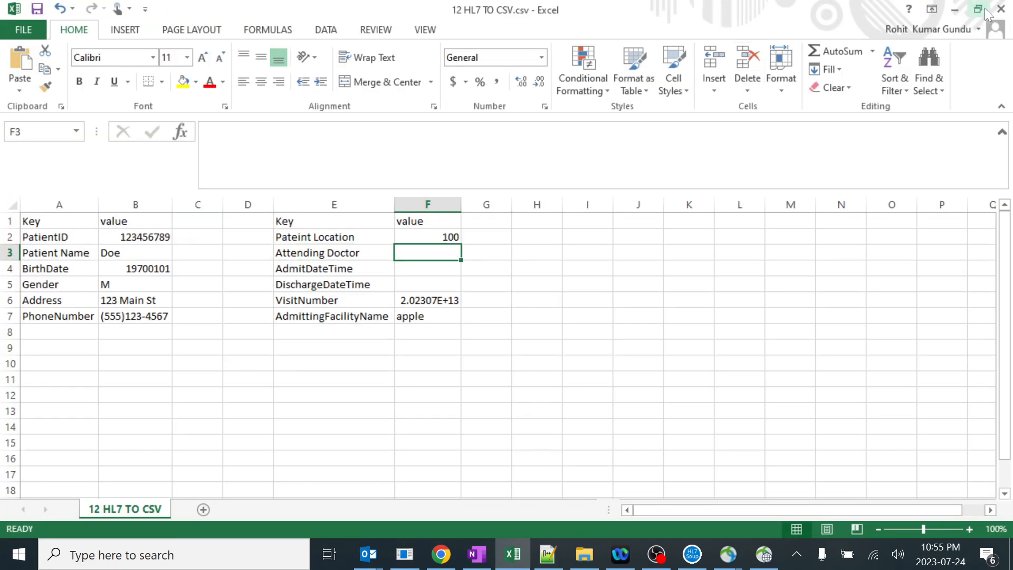
left_click(955, 9)
scroll(875, 168, "up", 2)
left_click(879, 54)
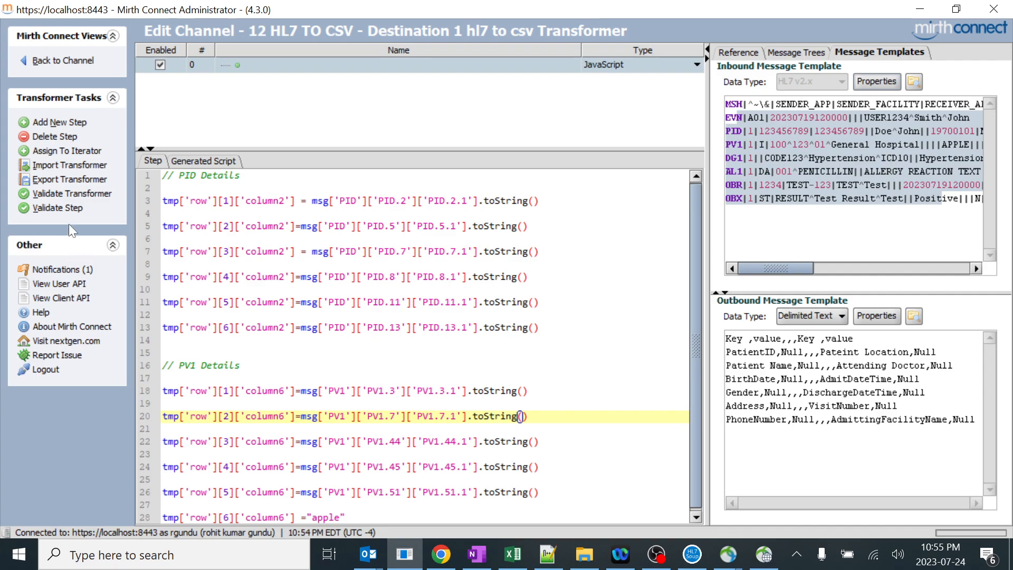
- Leave the transformer and deploy the 12 HL7 TO CSV channel
left_click(61, 60)
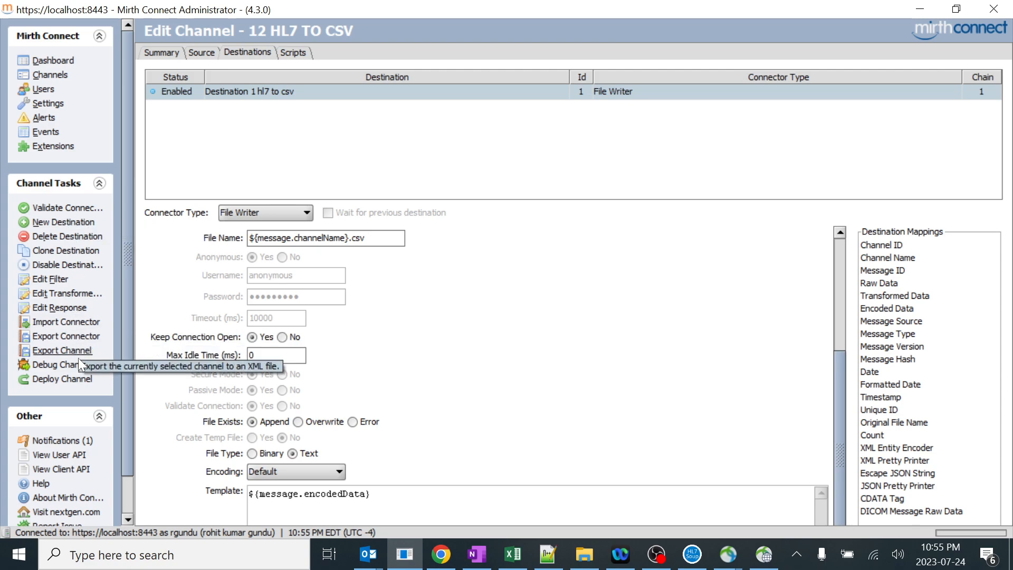
left_click(63, 378)
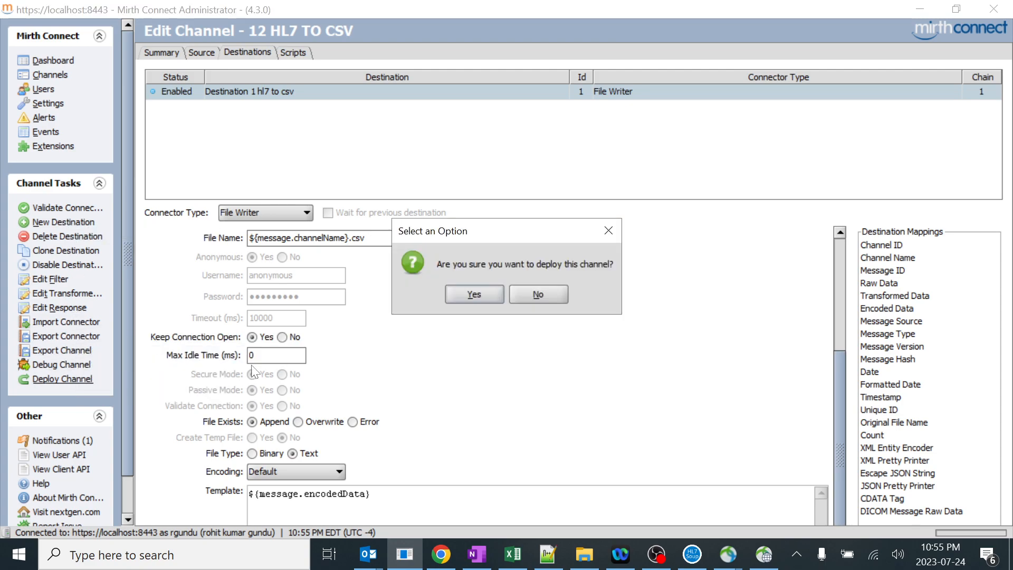
left_click(472, 294)
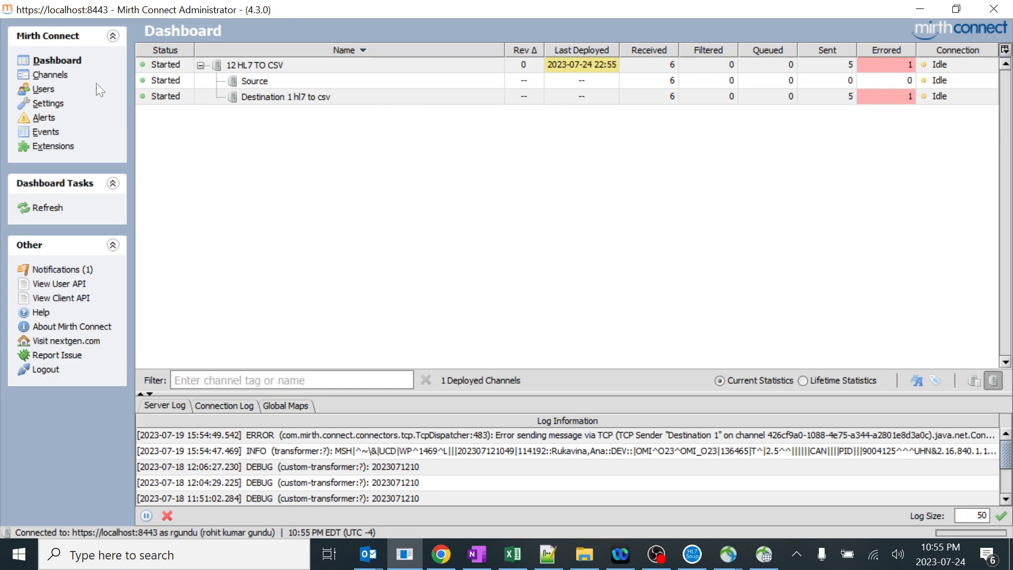
- Remove the expression assigned to row 2 column6 in the 12 HL7 TO CSV channel's destination transformer and save the channel
left_click(50, 74)
double_click(299, 66)
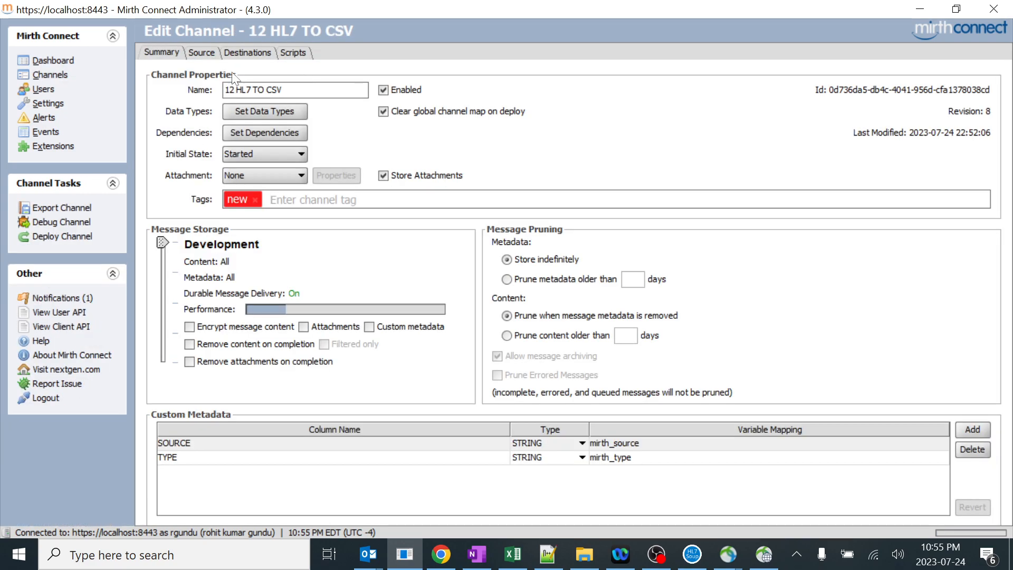
left_click(247, 52)
left_click(63, 294)
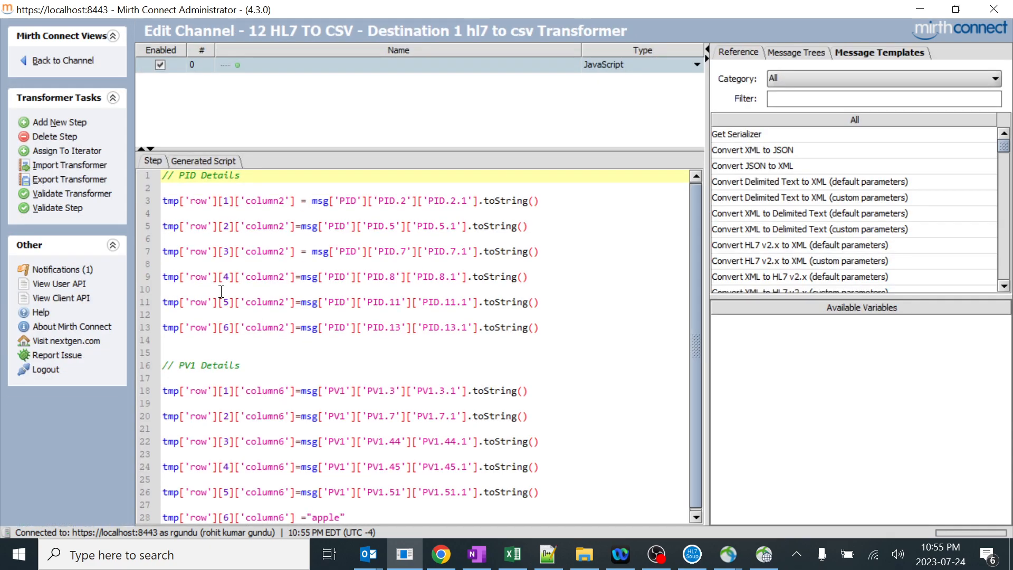
left_click_drag(541, 415, 348, 416)
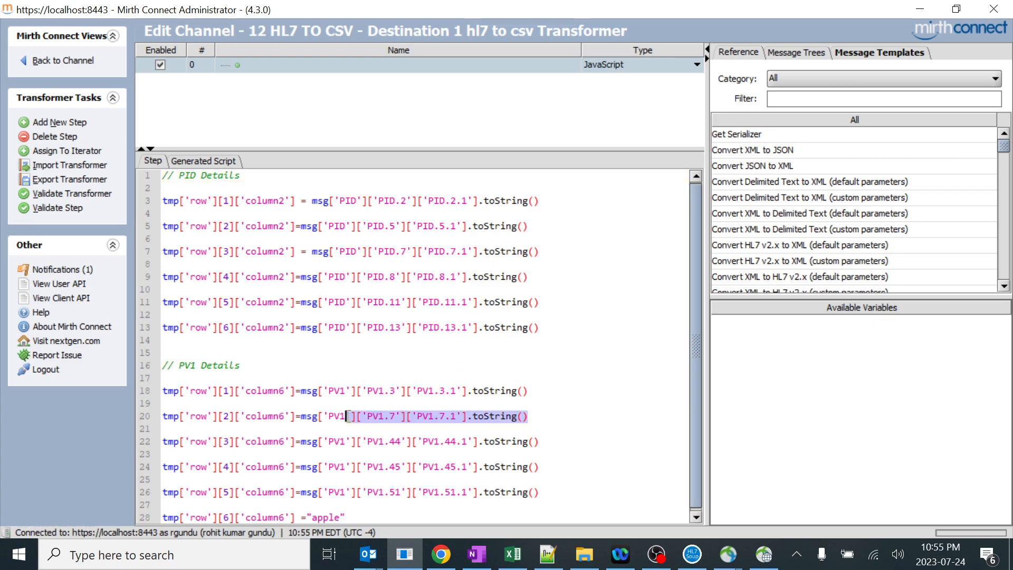
key("BackSpace")
key("BackSpace")
key("BackSpace")
key("BackSpace")
key("BackSpace")
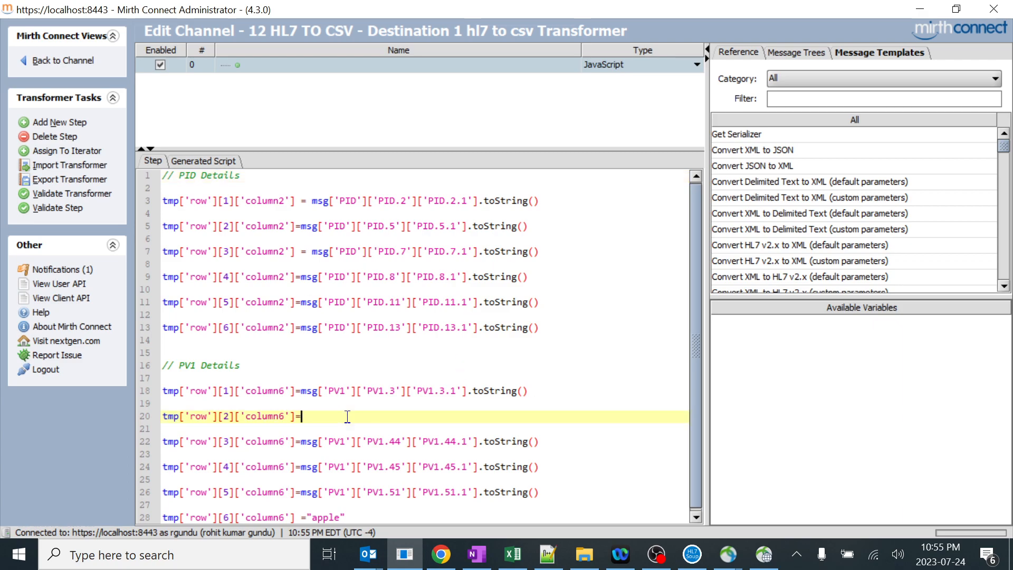
left_click(73, 61)
left_click(64, 207)
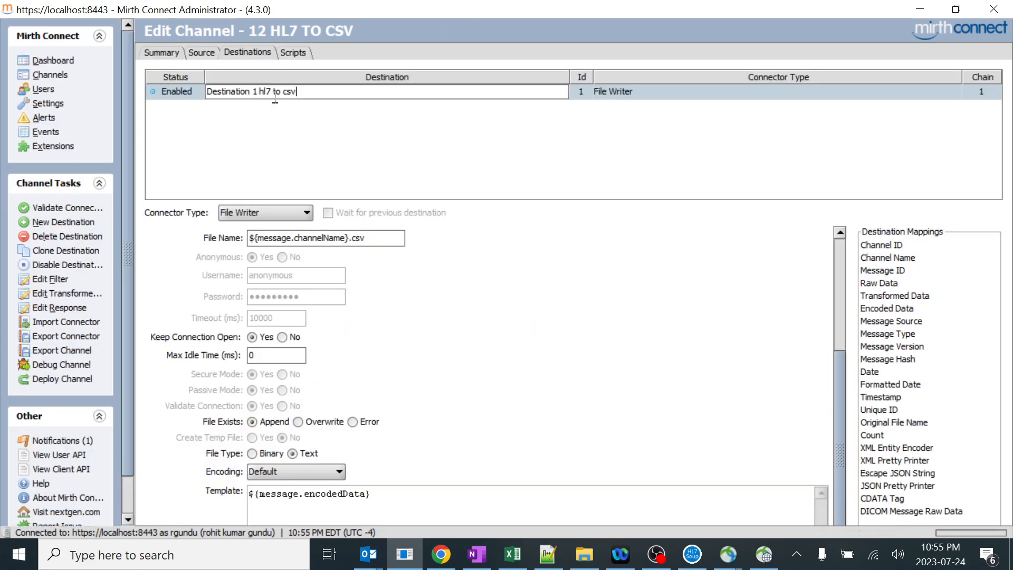
- Reopen the destination transformer and map PV1.7.1 (ID Number) of the Attending Doctor from the inbound message tree to row 2 column6
left_click(64, 294)
left_click(324, 418)
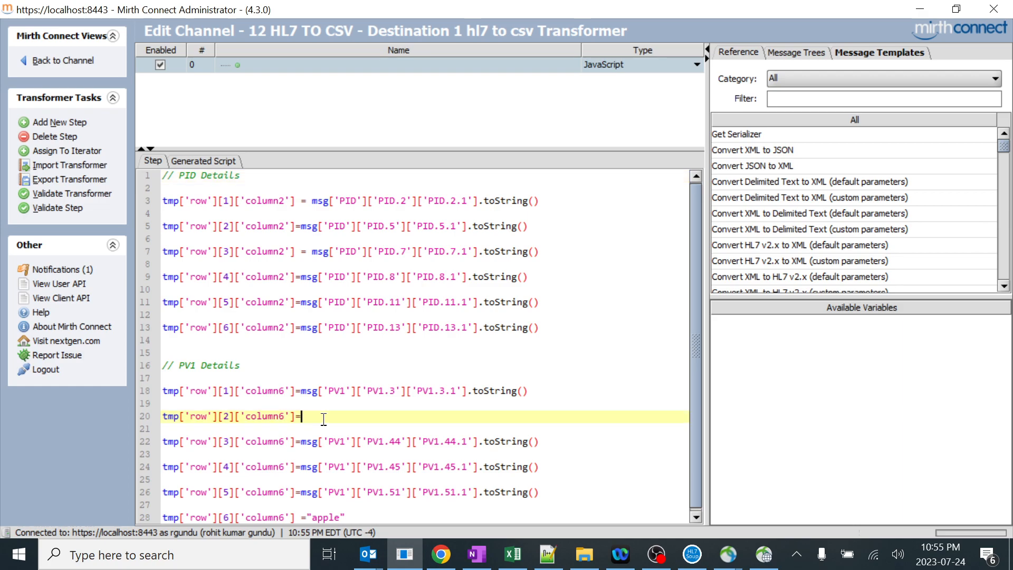
left_click(788, 55)
left_click(731, 159)
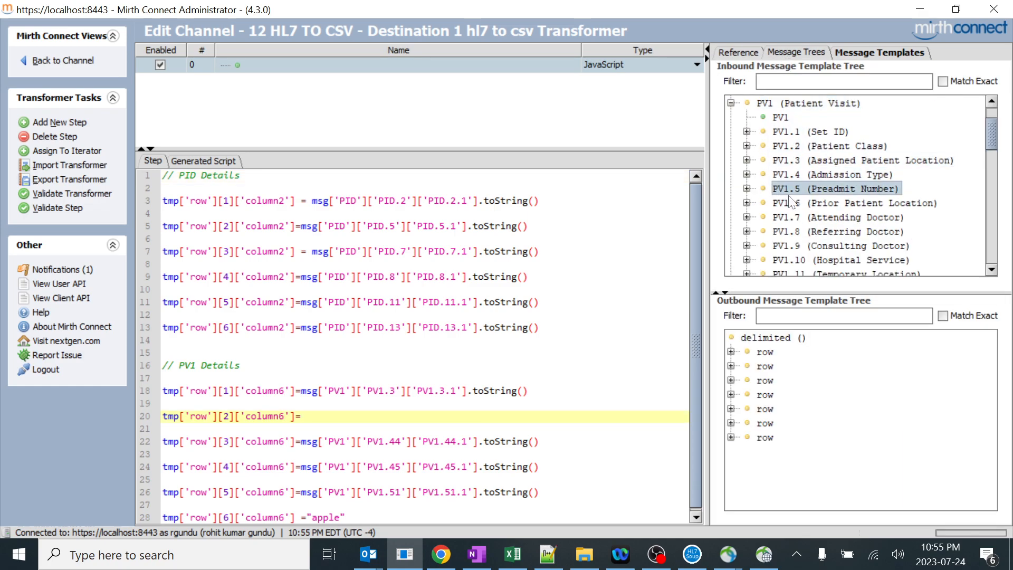
left_click(746, 216)
left_click(762, 245)
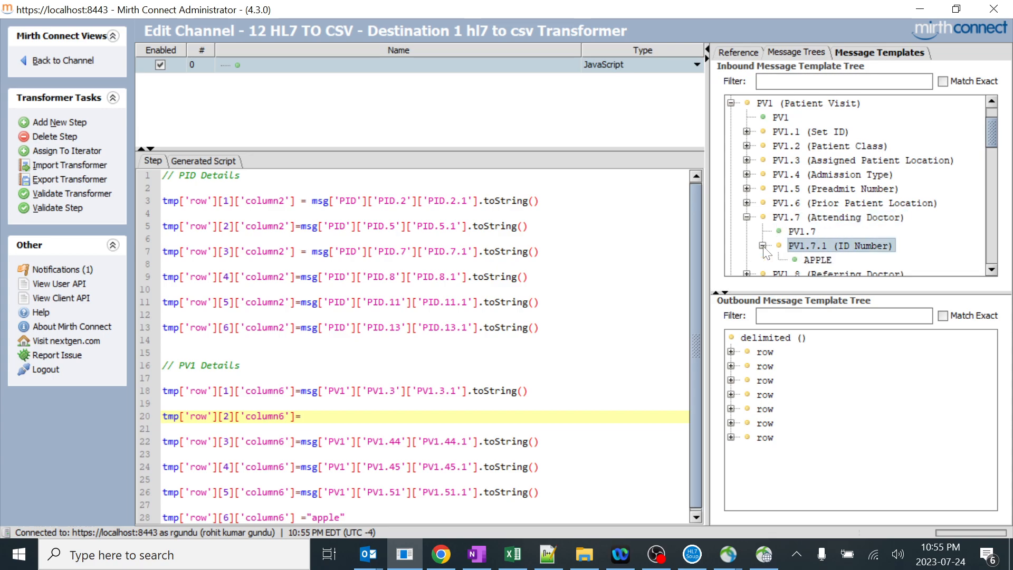
left_click_drag(818, 260, 457, 416)
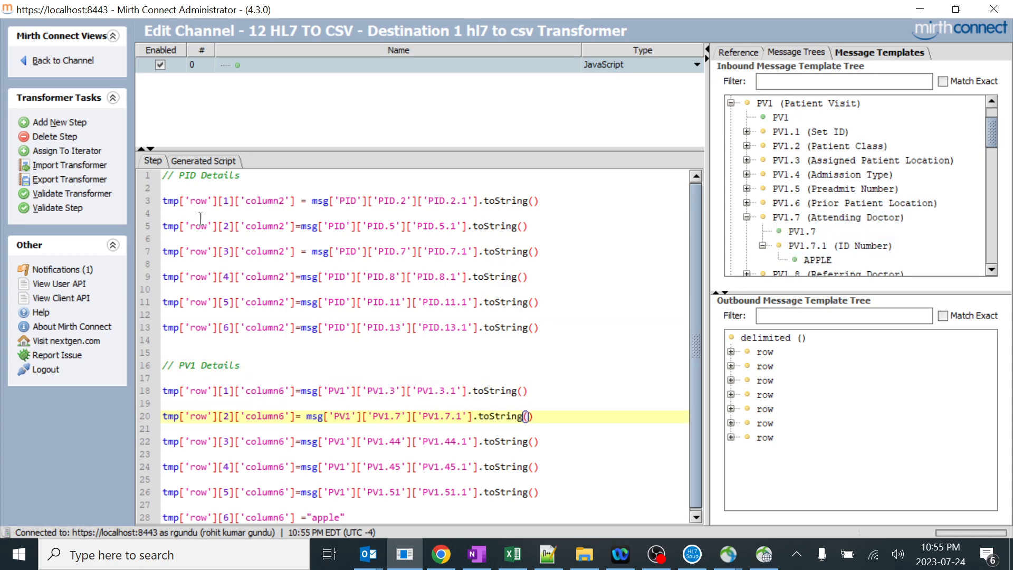
- Save the transformer changes and deploy the 12 HL7 TO CSV channel
left_click(78, 62)
left_click(71, 206)
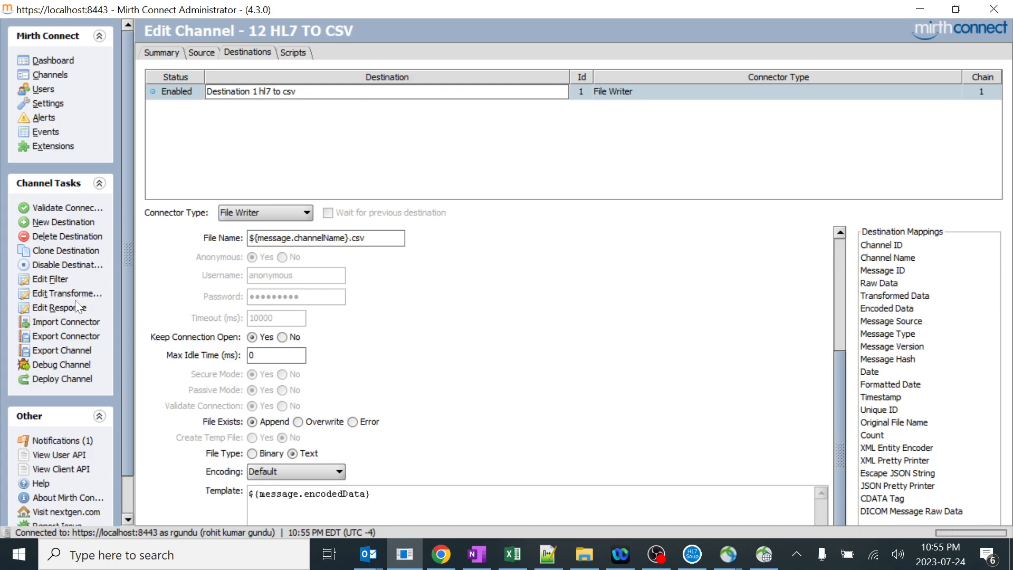
left_click(79, 379)
left_click(473, 294)
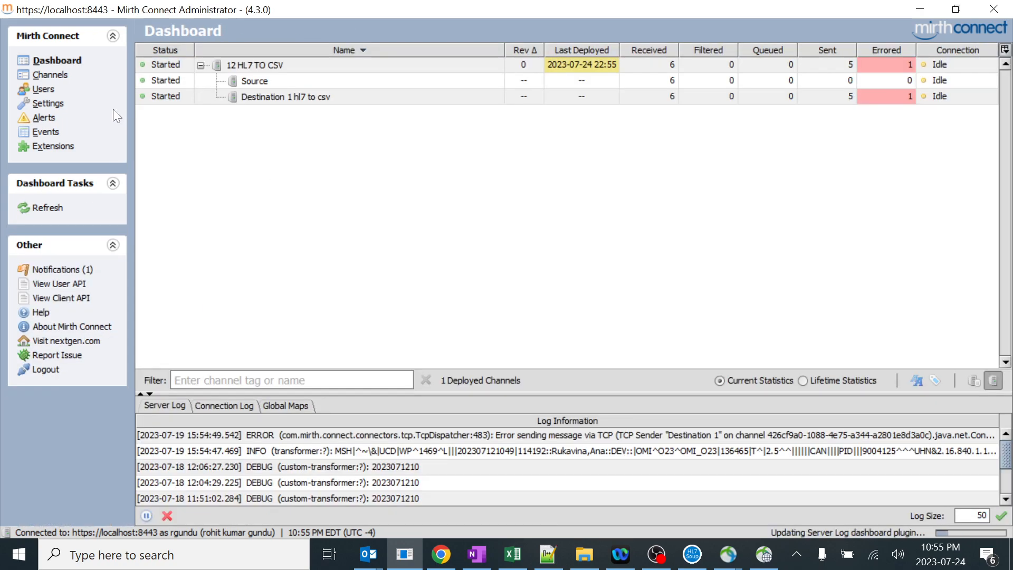
- Close 12 HL7 TO CSV.csv in Excel without saving and delete the existing CSV from the Write folder in File Explorer
left_click(512, 554)
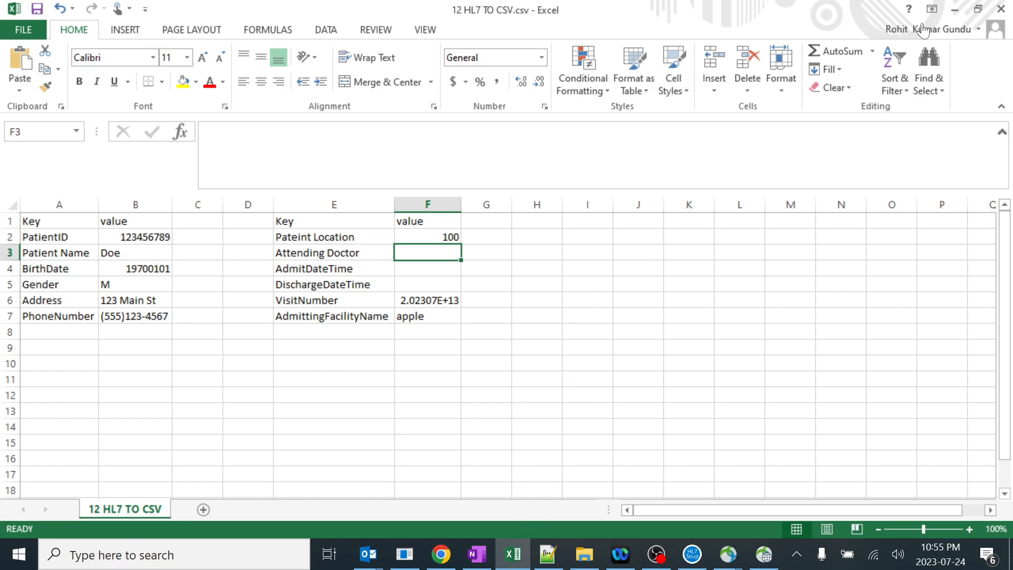
left_click(1005, 11)
left_click(506, 294)
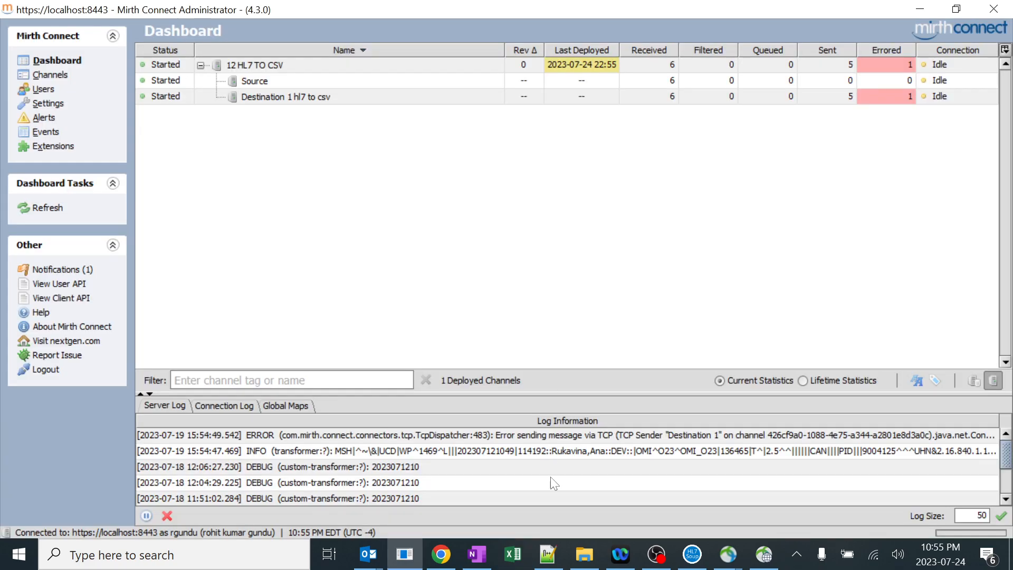
left_click(584, 554)
left_click_drag(485, 130, 406, 84)
key("Delete")
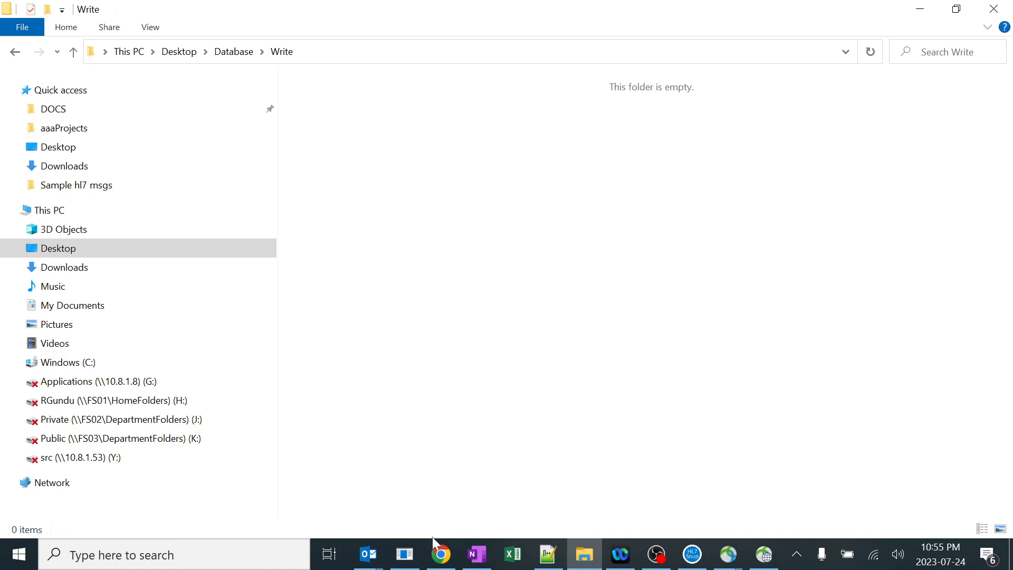
- Open the Send Message dialog for the 12 HL7 TO CSV channel and paste in the whole sample HL7 message from Notepad++
left_click(406, 552)
left_click(343, 64)
right_click(343, 64)
left_click(361, 90)
left_click(539, 561)
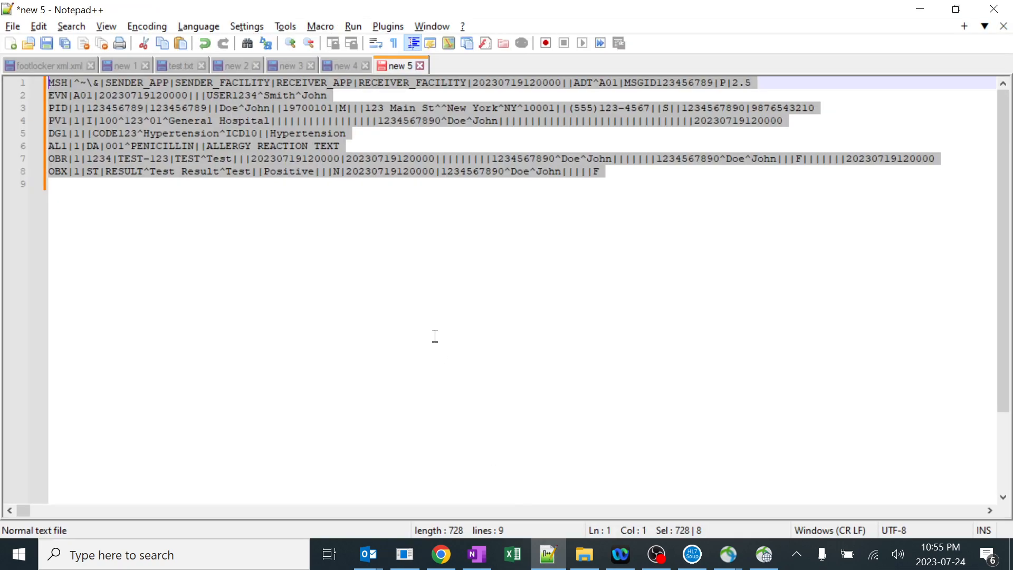
left_click(434, 335)
key("ctrl+a")
key("alt+Tab")
key("ctrl+v")
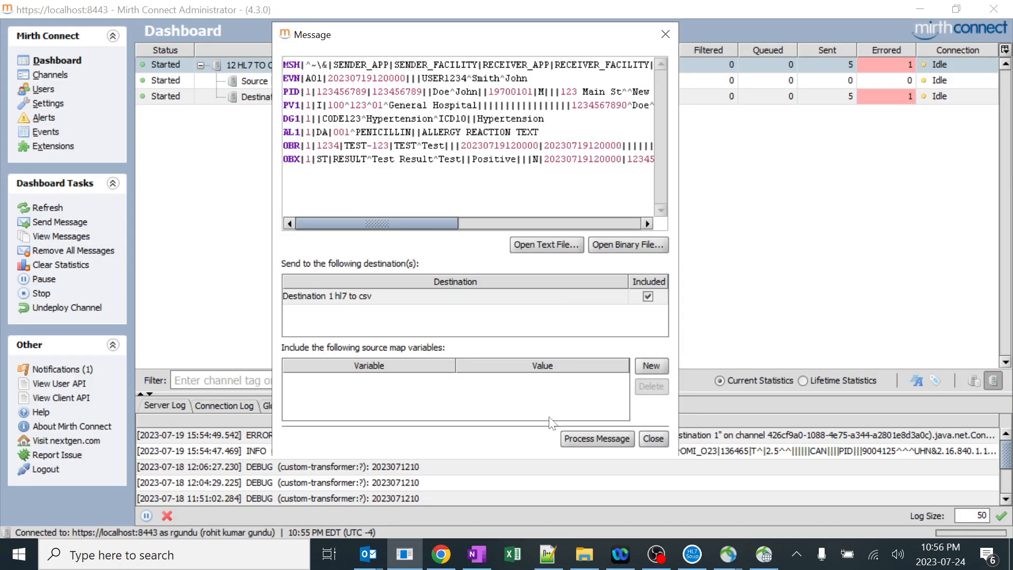
- Process the pasted message through Destination 1 hl7 to csv and check that destination's statistics on the dashboard
left_click(589, 439)
right_click(496, 181)
left_click(685, 158)
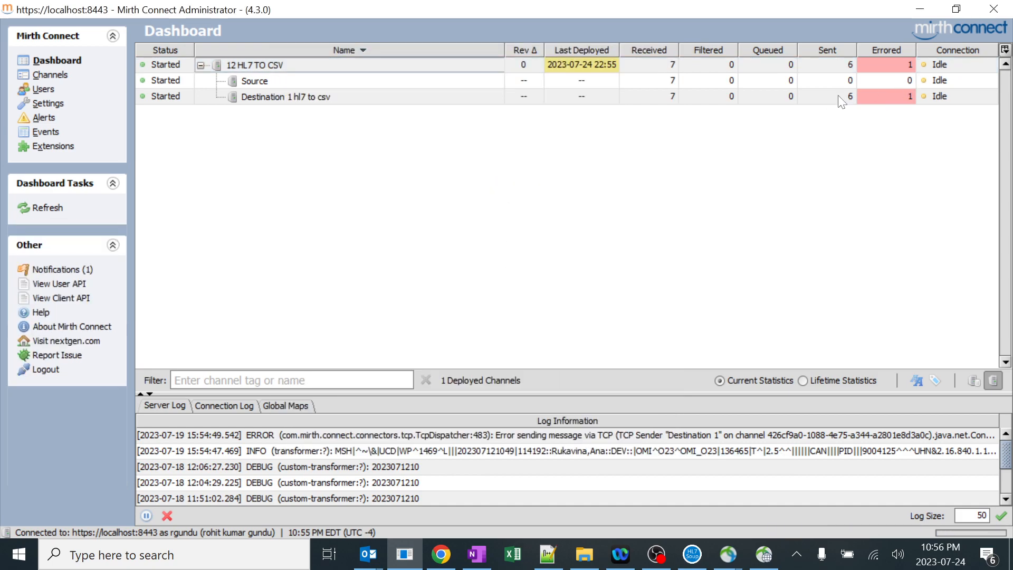
left_click(853, 101)
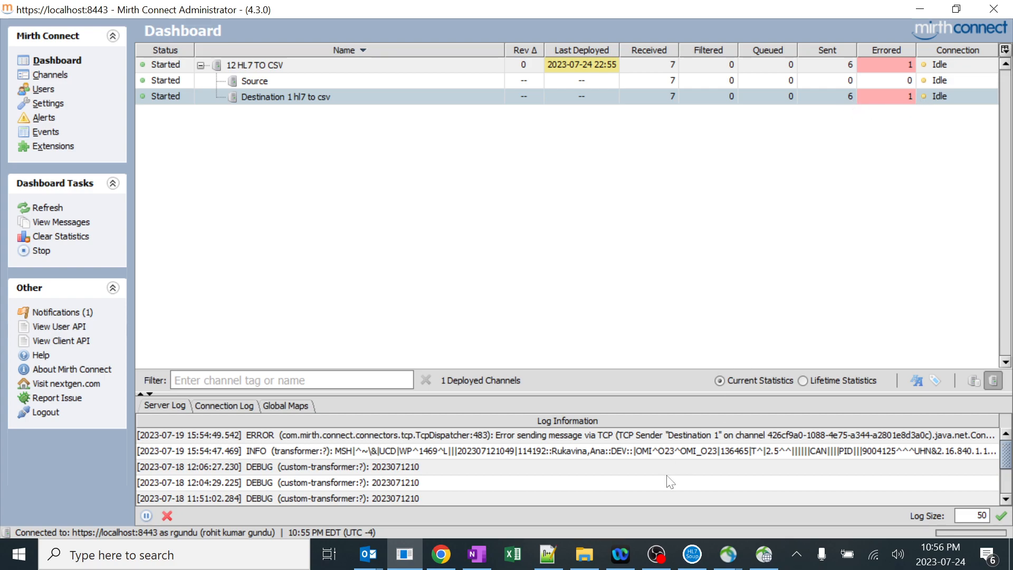
- Switch to the Write folder in File Explorer and open the generated 12 HL7 TO CSV.csv in Excel
left_click(584, 553)
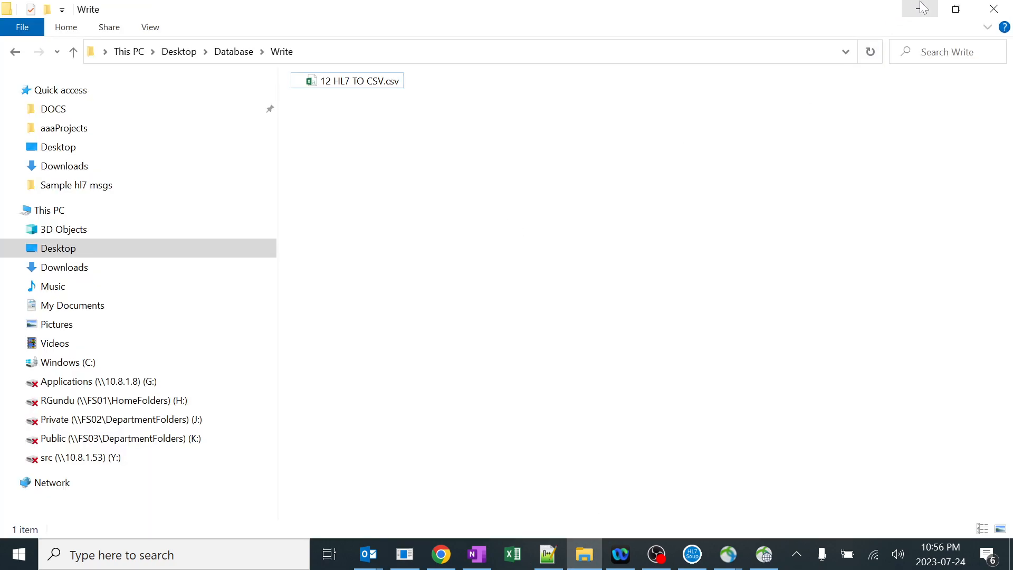
left_click(249, 51)
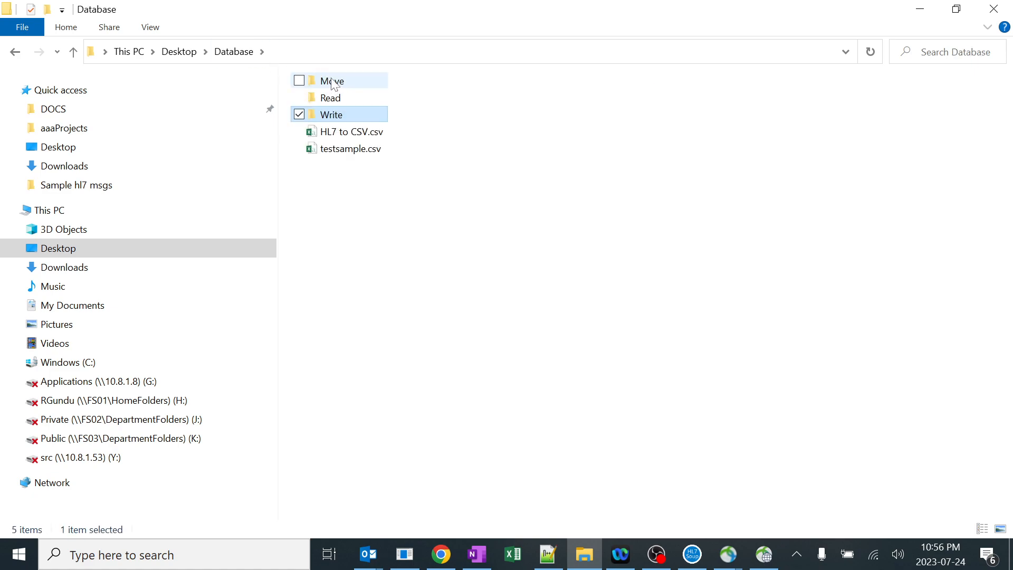
double_click(334, 121)
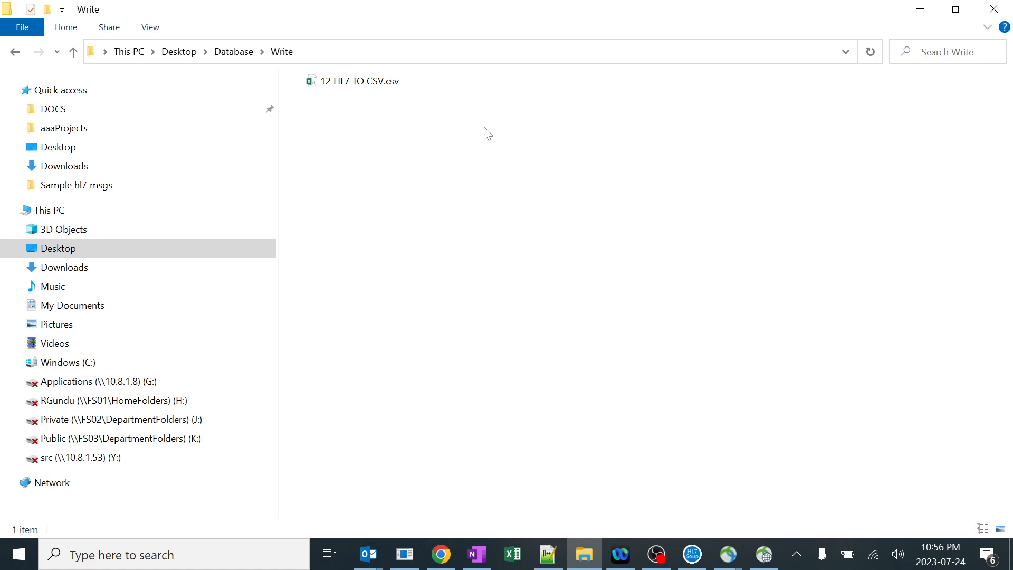
left_click(412, 543)
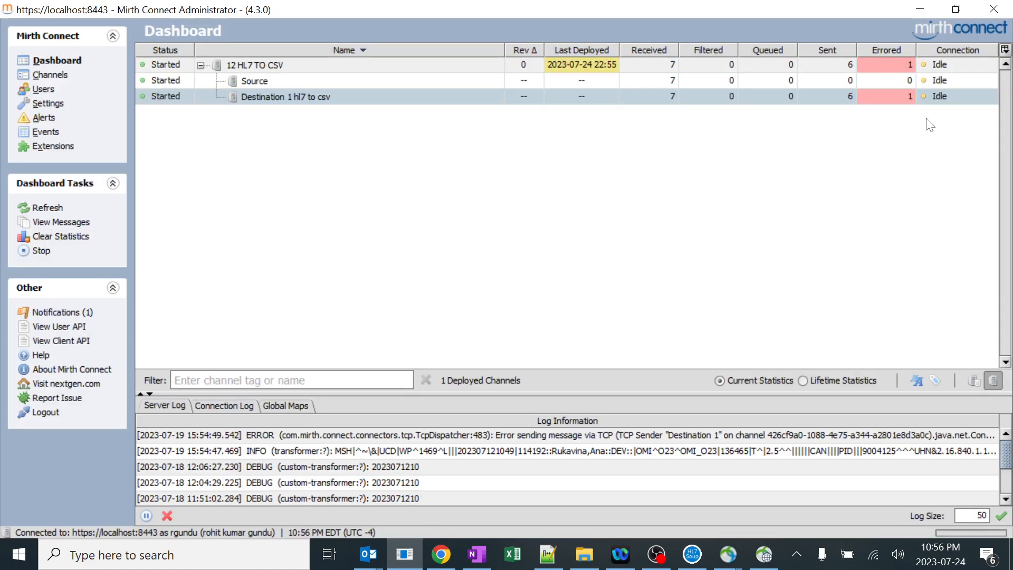
left_click(917, 12)
double_click(351, 81)
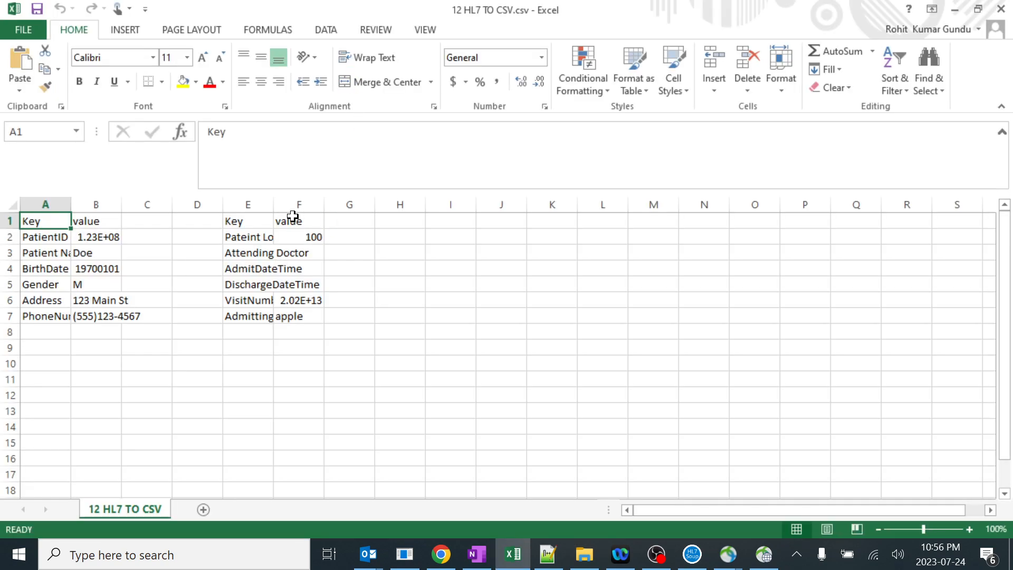
- Auto-fit all column widths in the CSV and inspect the AdmitDateTime and Attending Doctor values in column F
left_click(16, 204)
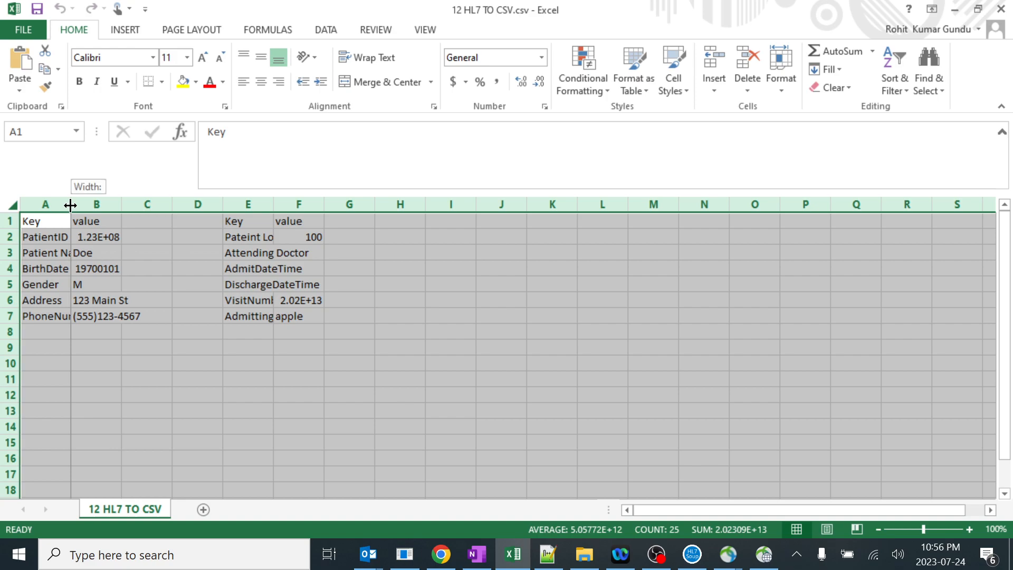
double_click(71, 204)
left_click(375, 324)
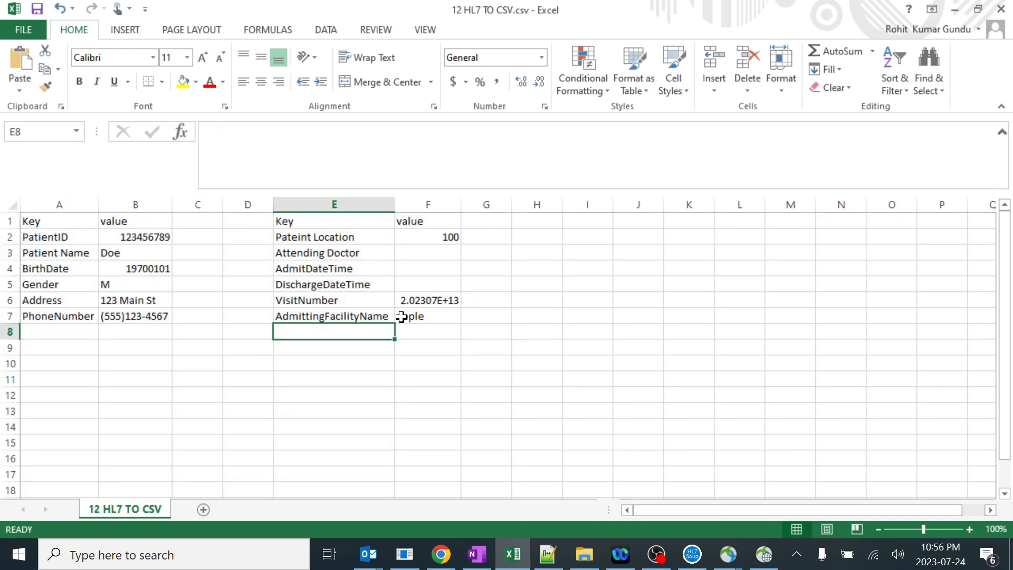
left_click(430, 264)
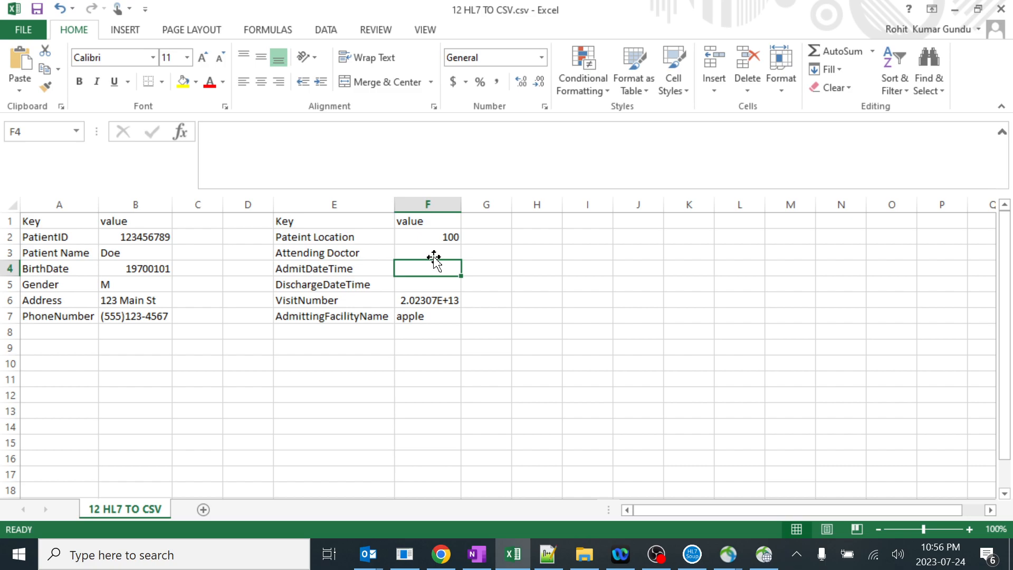
left_click(437, 253)
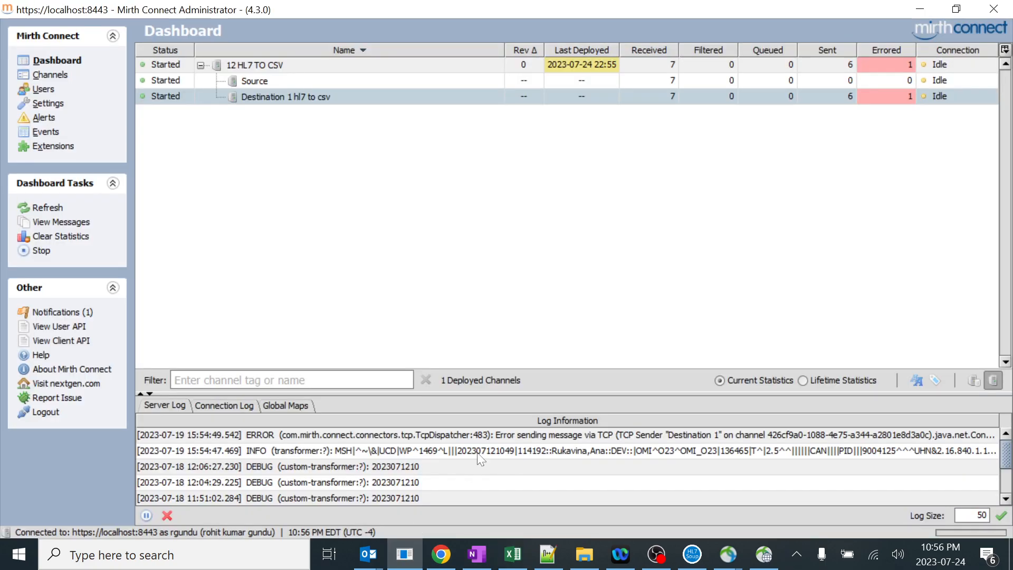
- Return to Mirth Connect, reopen the 12 HL7 TO CSV destination transformer and review its inbound and outbound message templates
left_click(405, 553)
left_click(71, 75)
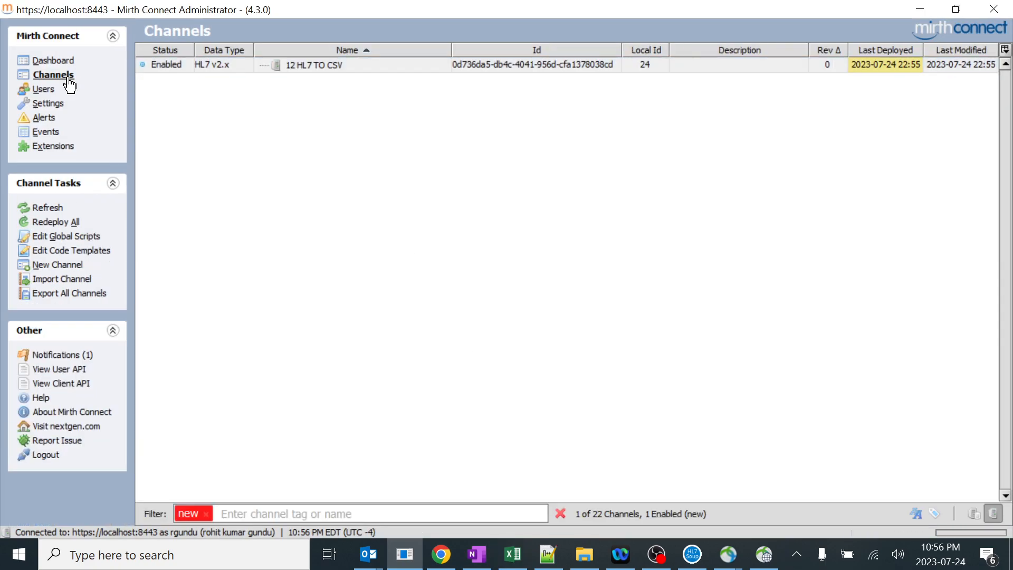
double_click(311, 64)
left_click(254, 55)
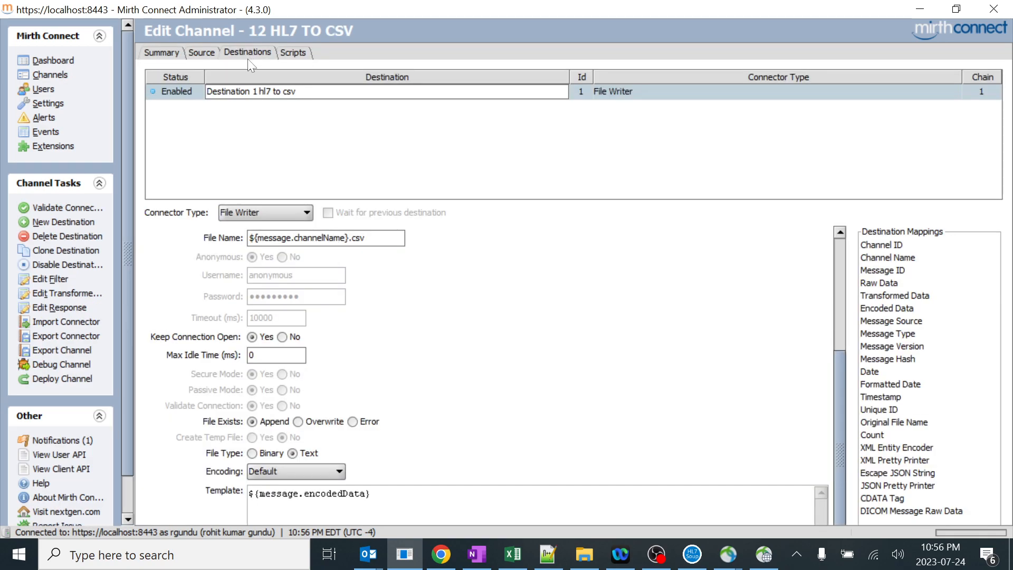
left_click(88, 293)
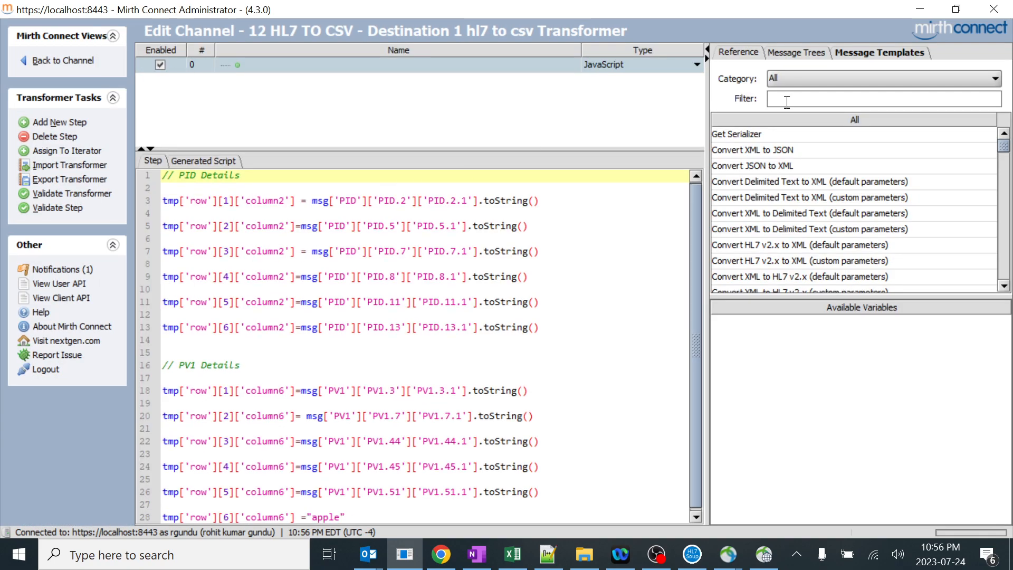
left_click(859, 51)
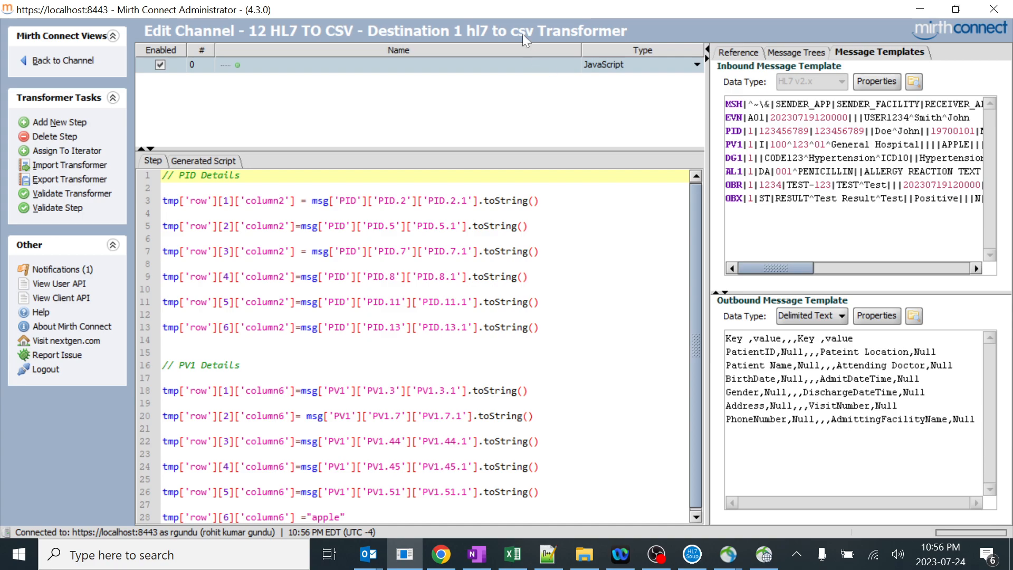
- Leave the transformer and set the File Writer destination's File Exists option to Overwrite
left_click(79, 60)
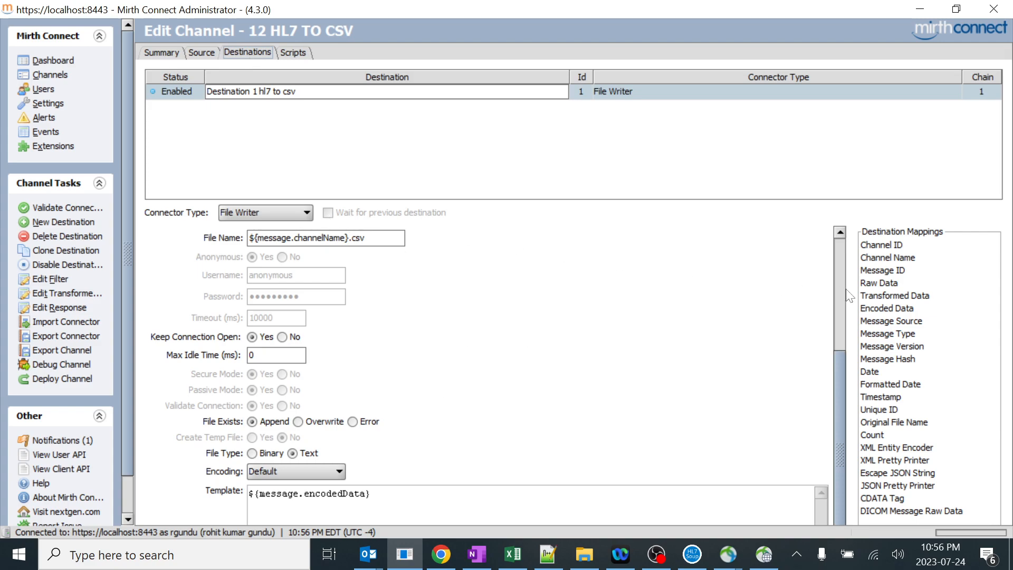
left_click_drag(839, 364, 834, 387)
left_click(249, 138)
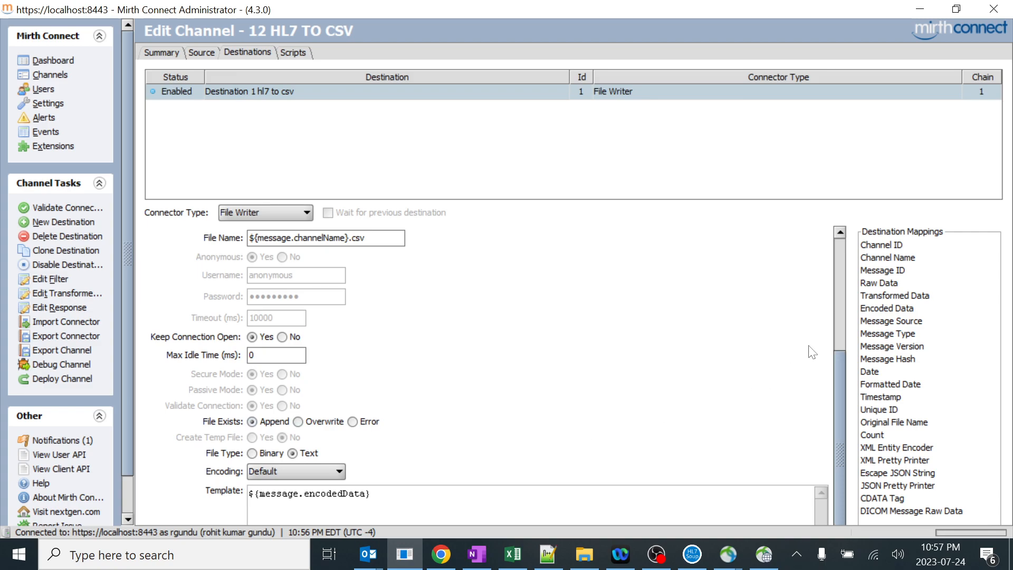
scroll(523, 364, "up", 1)
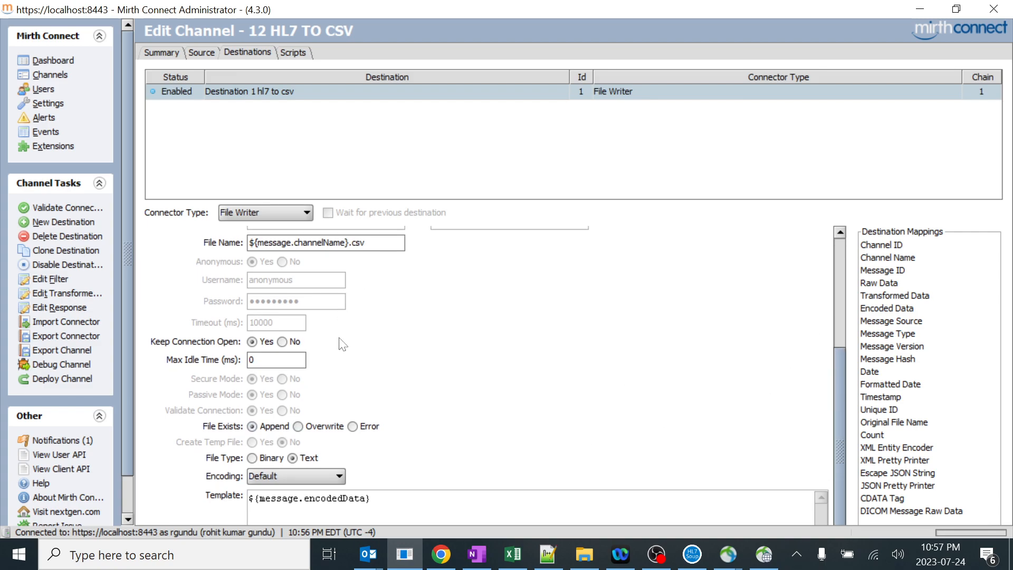
scroll(341, 344, "down", 1)
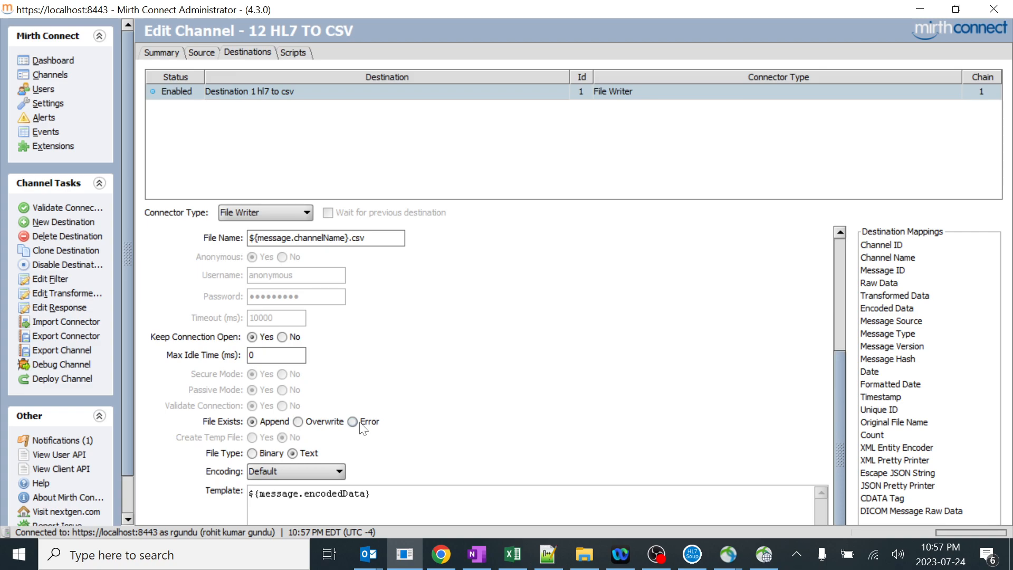
left_click(298, 422)
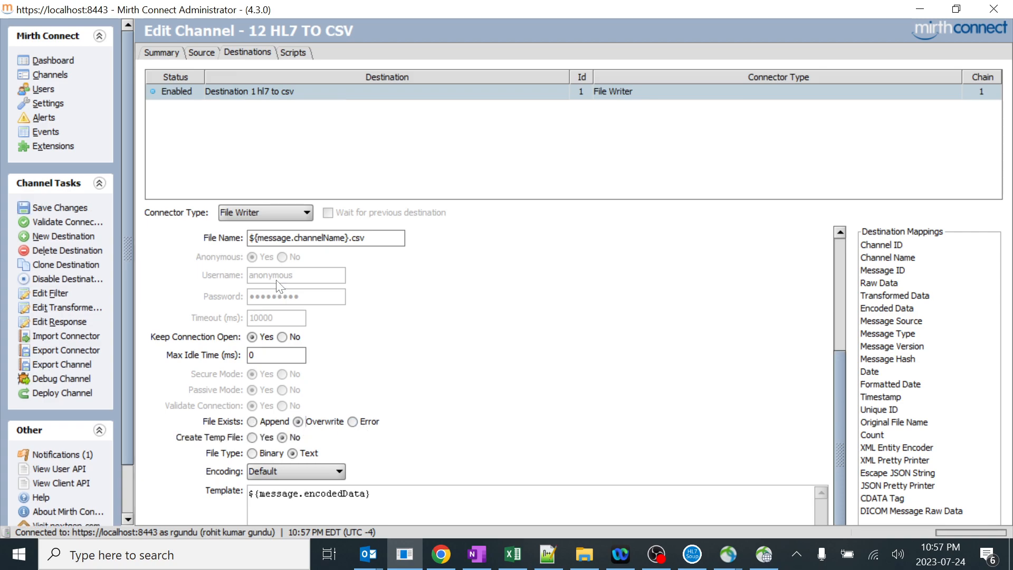
- Save the destination's file-writing change and deploy the 12 HL7 TO CSV channel
left_click(68, 207)
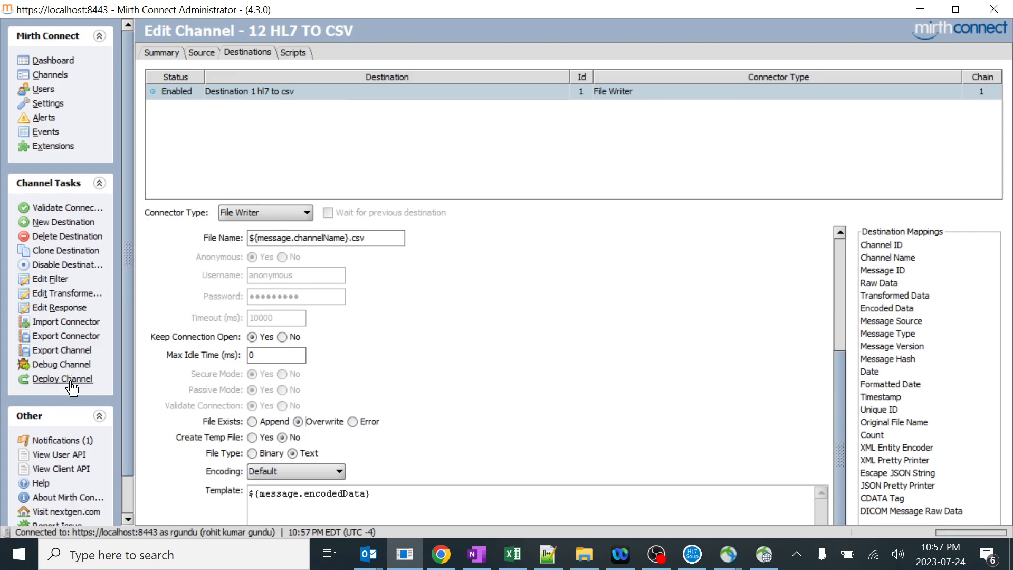
left_click(70, 382)
left_click(496, 299)
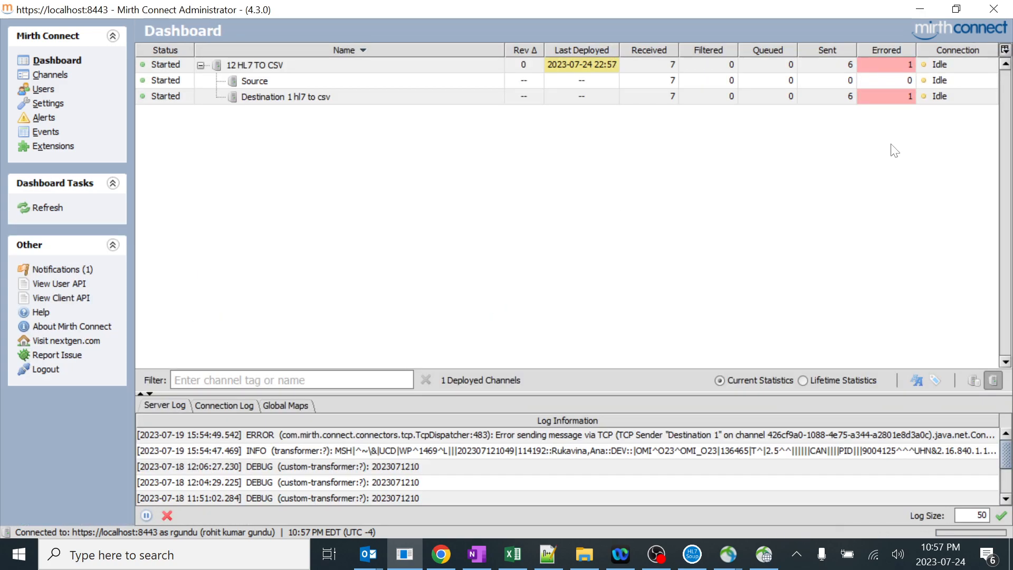
- Check the Write folder in File Explorer and close 12 HL7 TO CSV.csv in Excel without saving
left_click(584, 554)
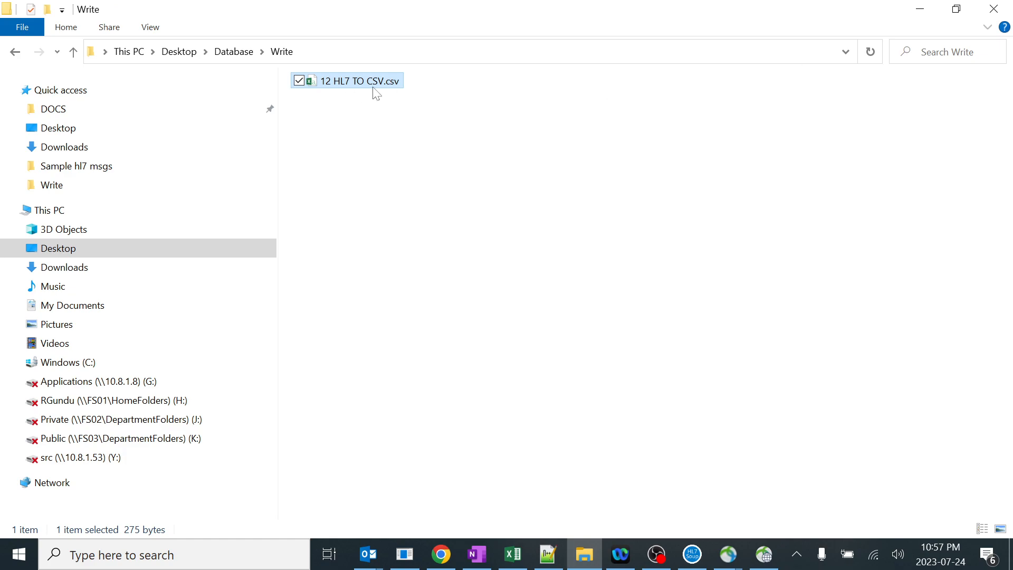
left_click(920, 9)
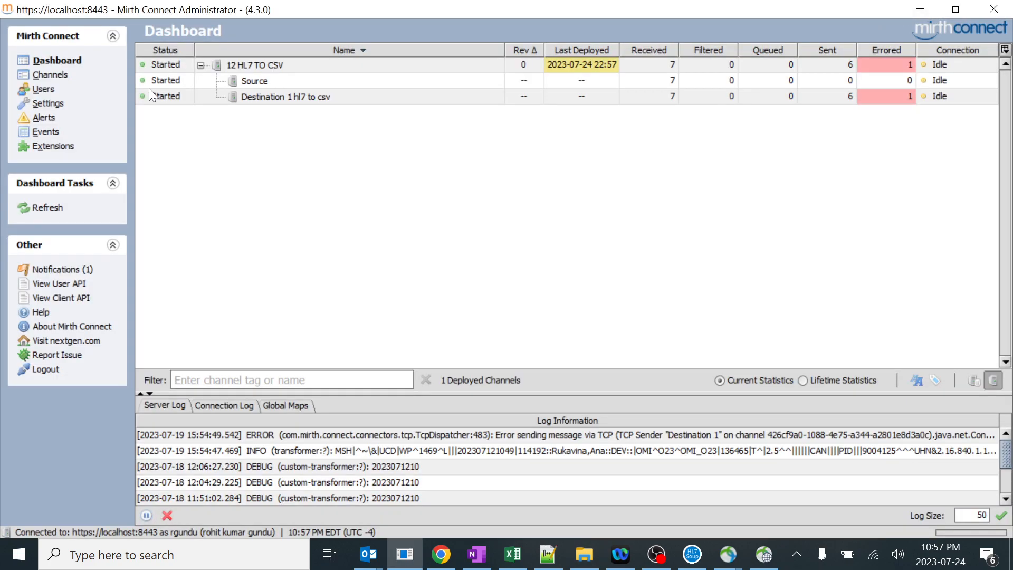
left_click(512, 555)
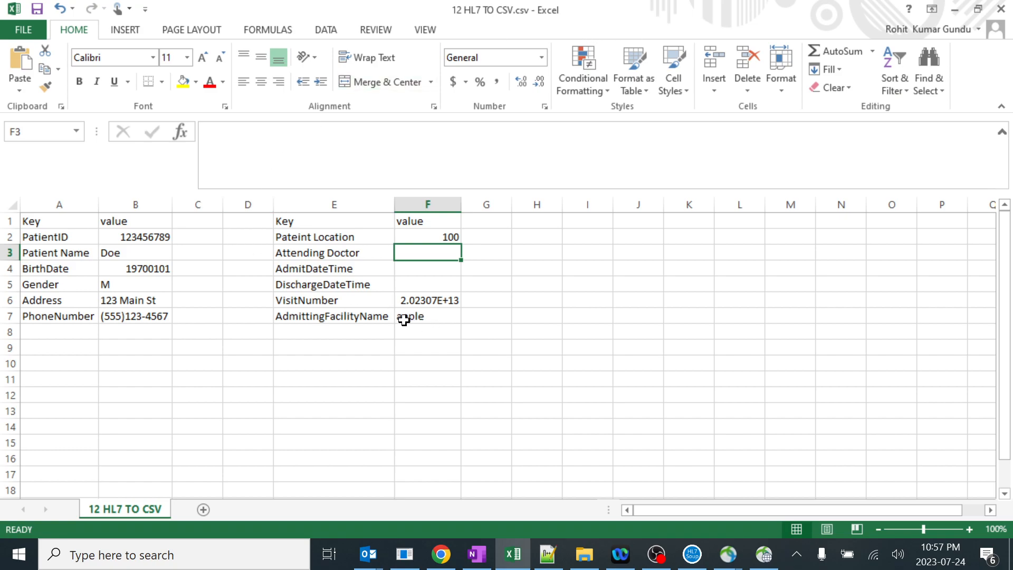
left_click(1001, 9)
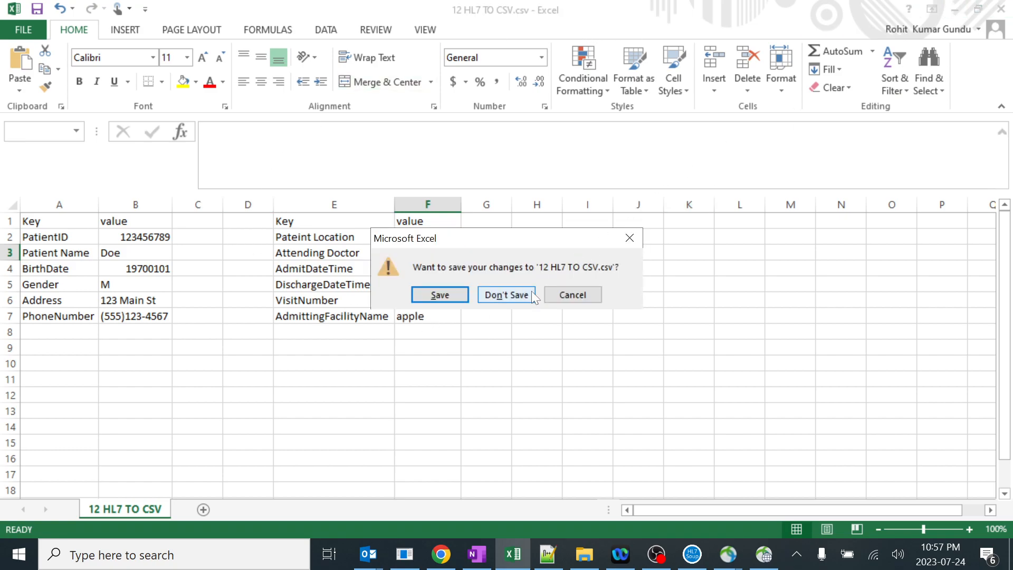
left_click(519, 294)
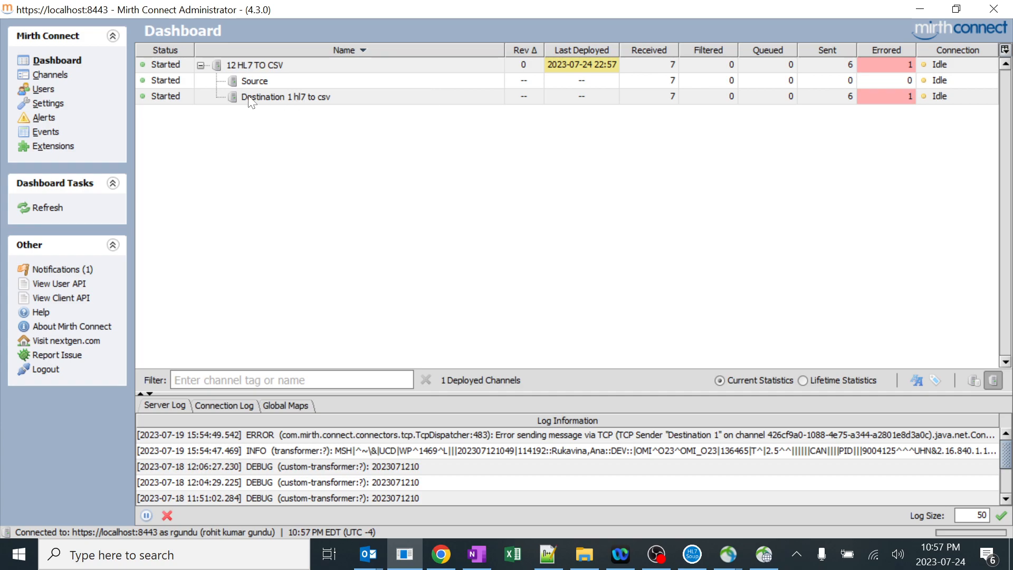
- In the 12 HL7 TO CSV destination transformer, replace the row 6 column6 text with "Mirth TUtorials by" followed by the author's first name
left_click(50, 74)
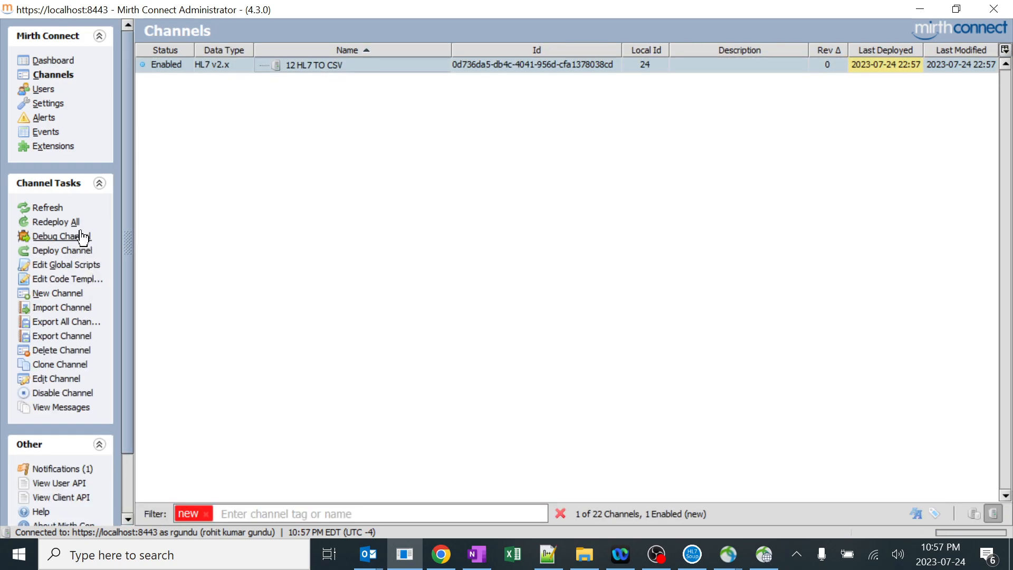
double_click(280, 66)
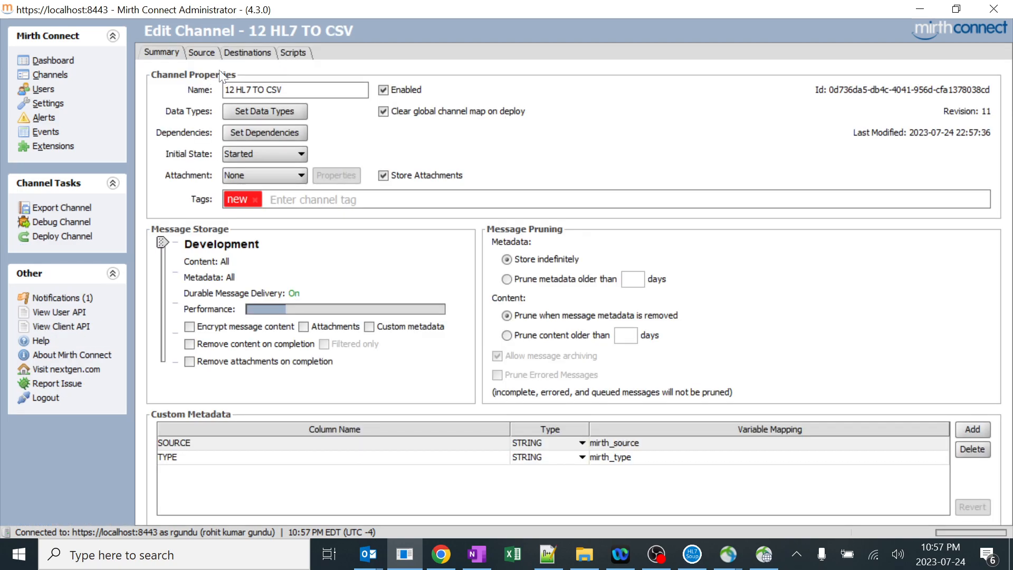
left_click(248, 53)
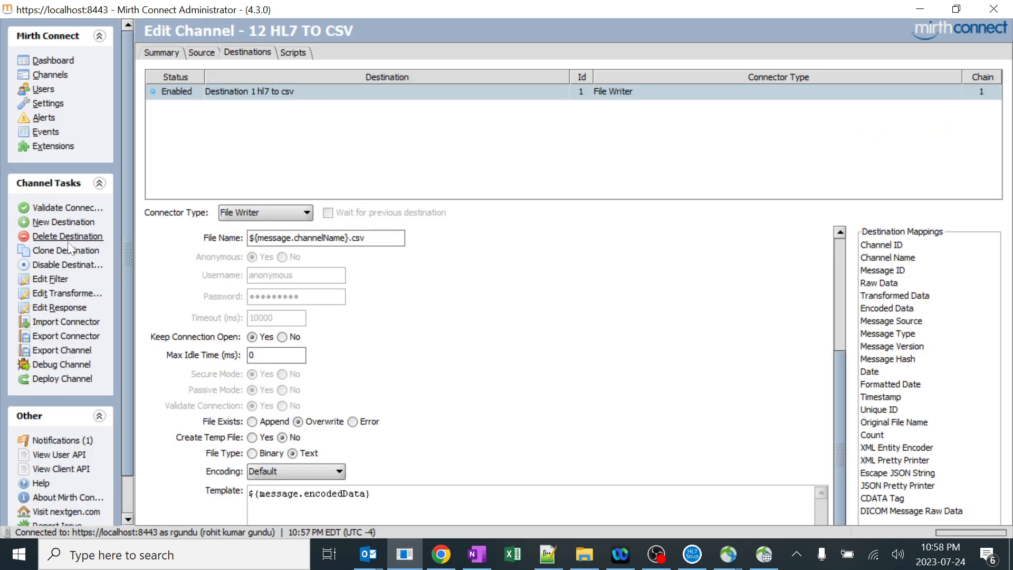
left_click(74, 294)
double_click(328, 514)
type("Mirht ")
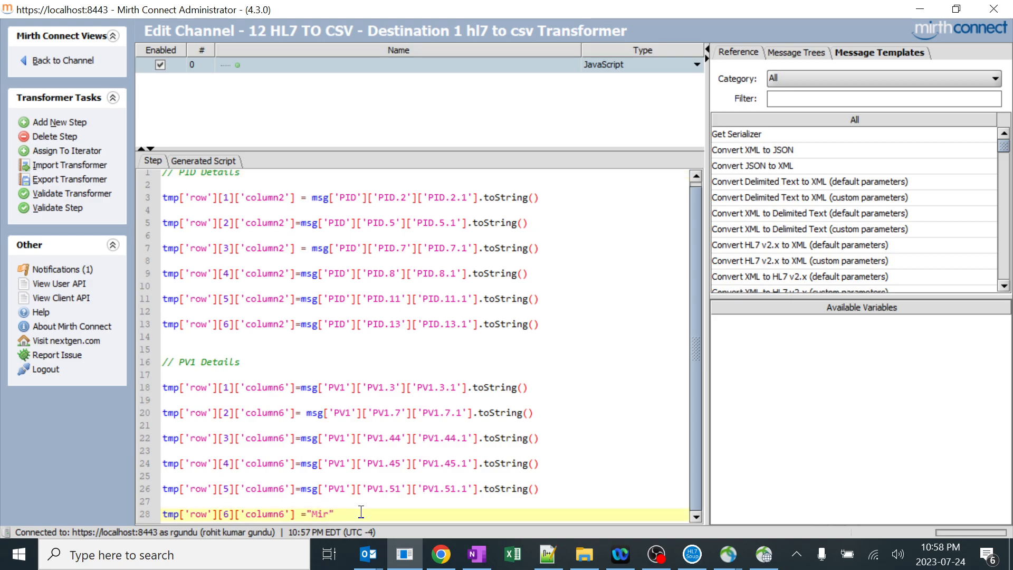
type("TUtorials by rohit")
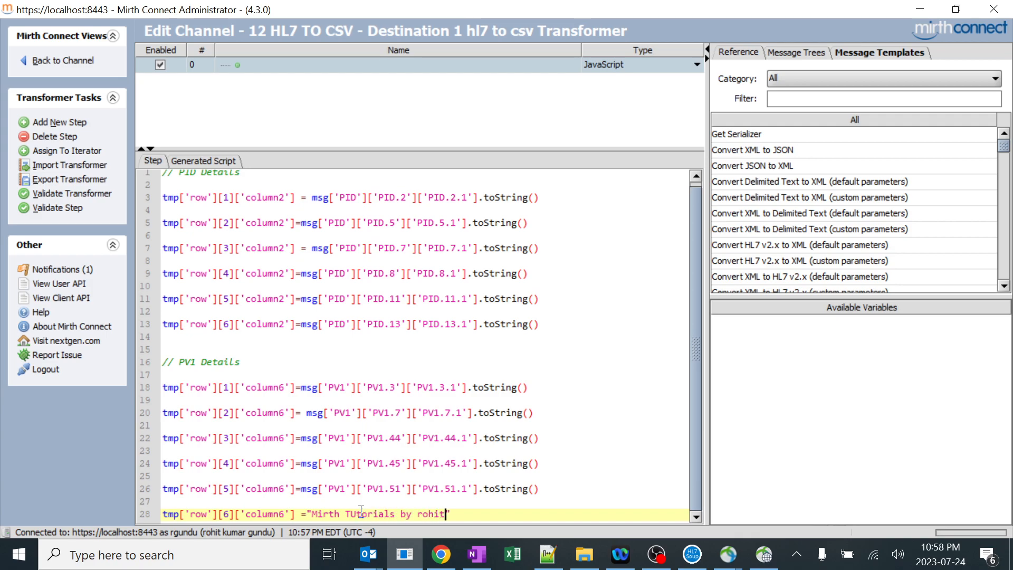
- Leave the transformer, save the changed column6 text and deploy the 12 HL7 TO CSV channel
left_click(71, 62)
left_click(58, 206)
left_click(62, 378)
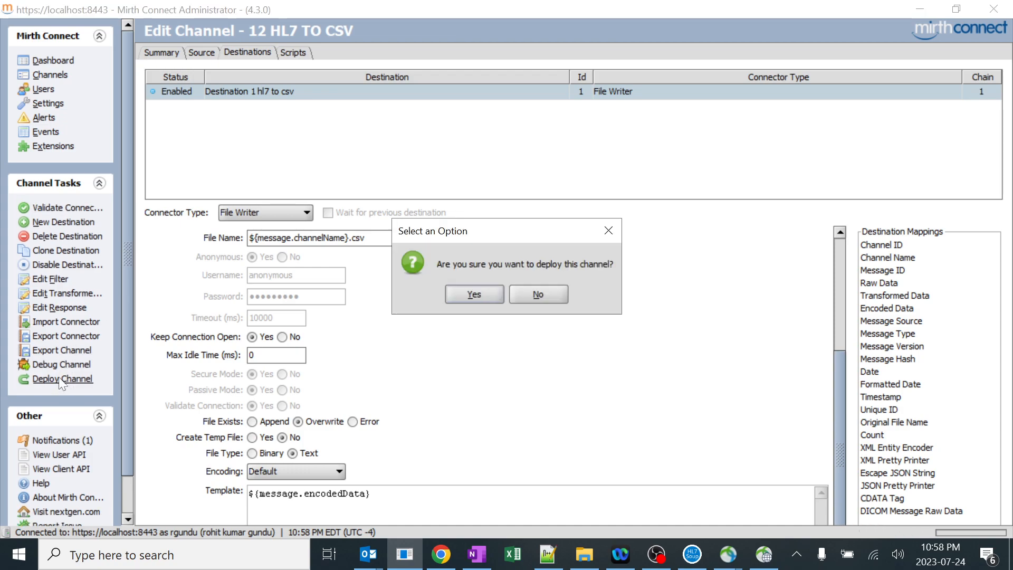
left_click(464, 294)
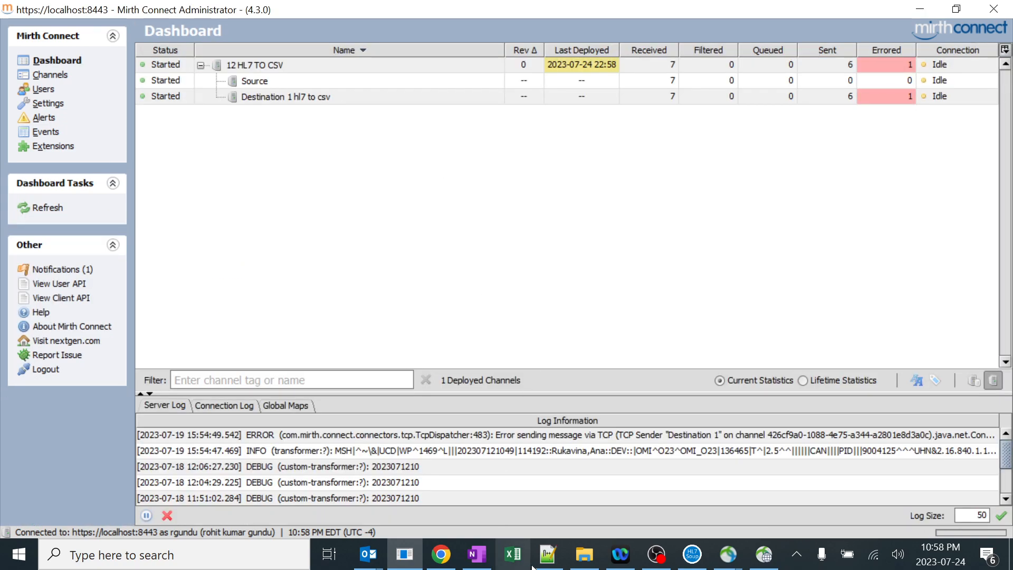
- Switch to Notepad++ and copy the entire sample HL7 message from the new 5 document
left_click(548, 554)
left_click(461, 323)
key("ctrl+a")
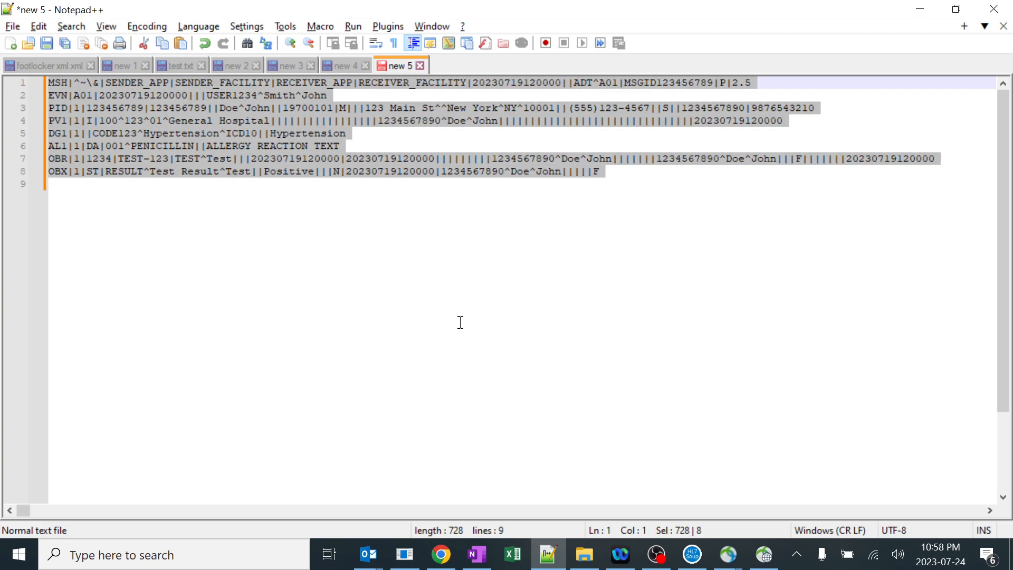
- Back in Mirth Connect, send the copied HL7 message through the 12 HL7 TO CSV channel and check the destination's statistics
key("alt+Tab")
right_click(324, 66)
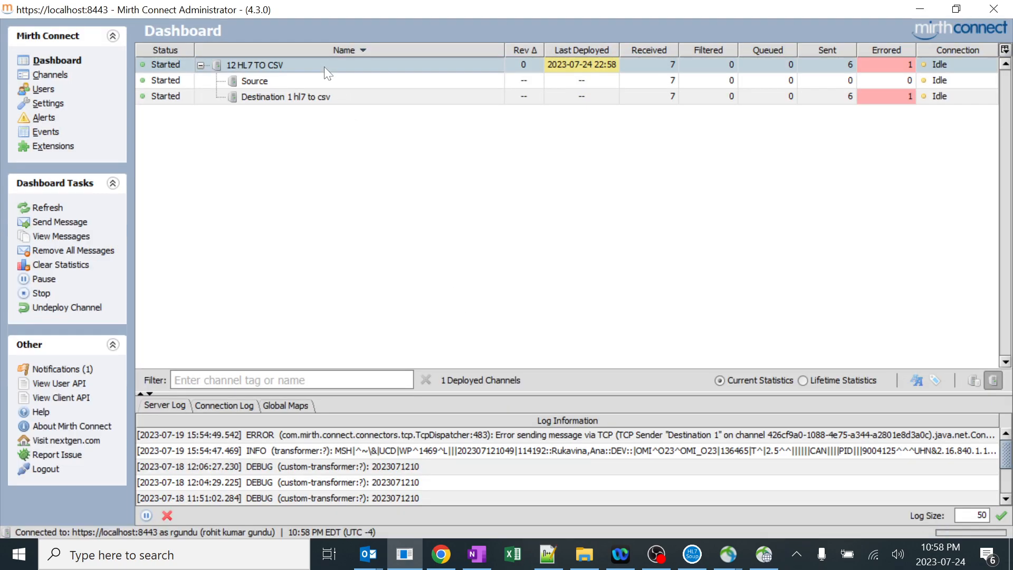
left_click(367, 93)
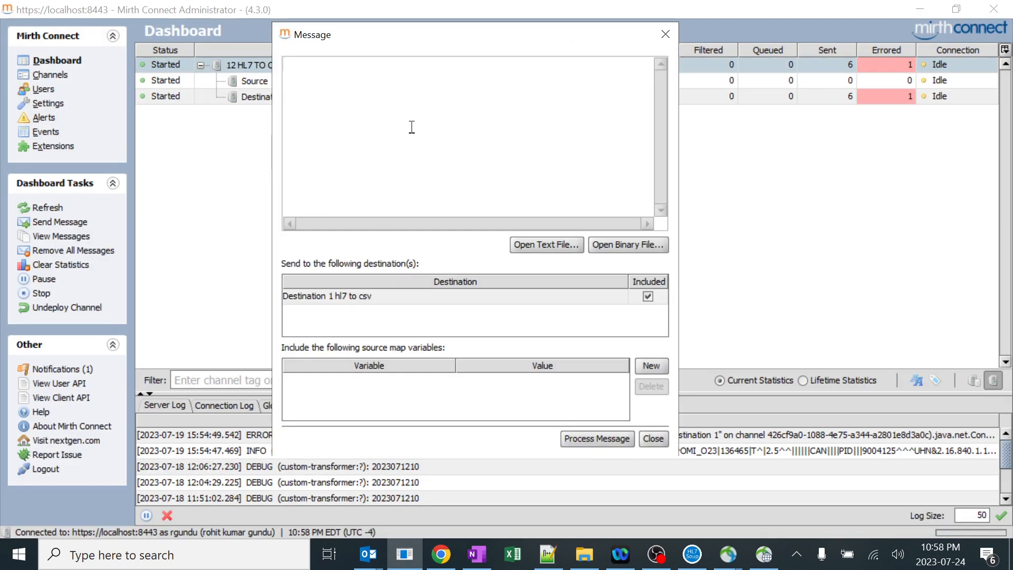
key("ctrl+v")
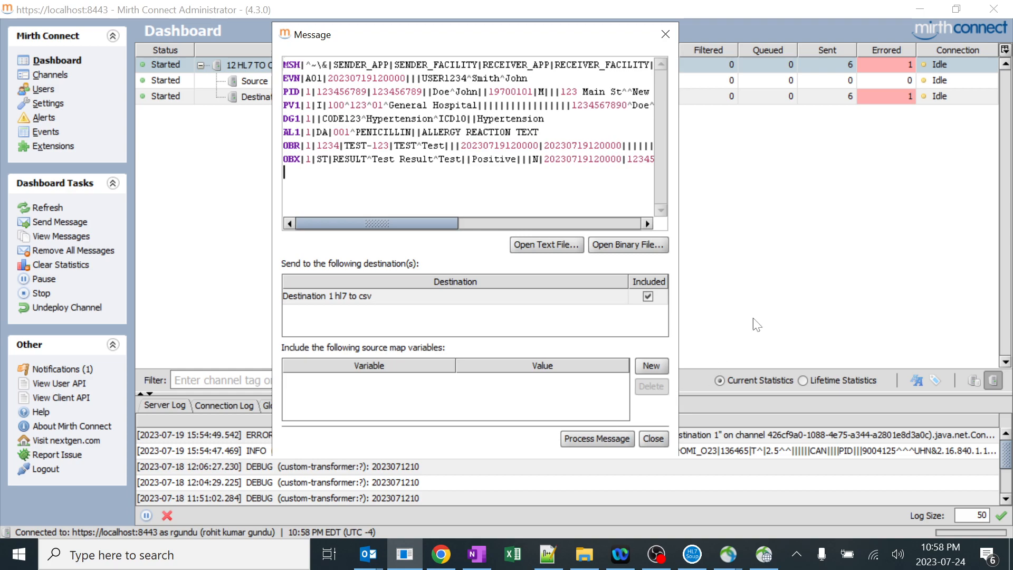
left_click(614, 437)
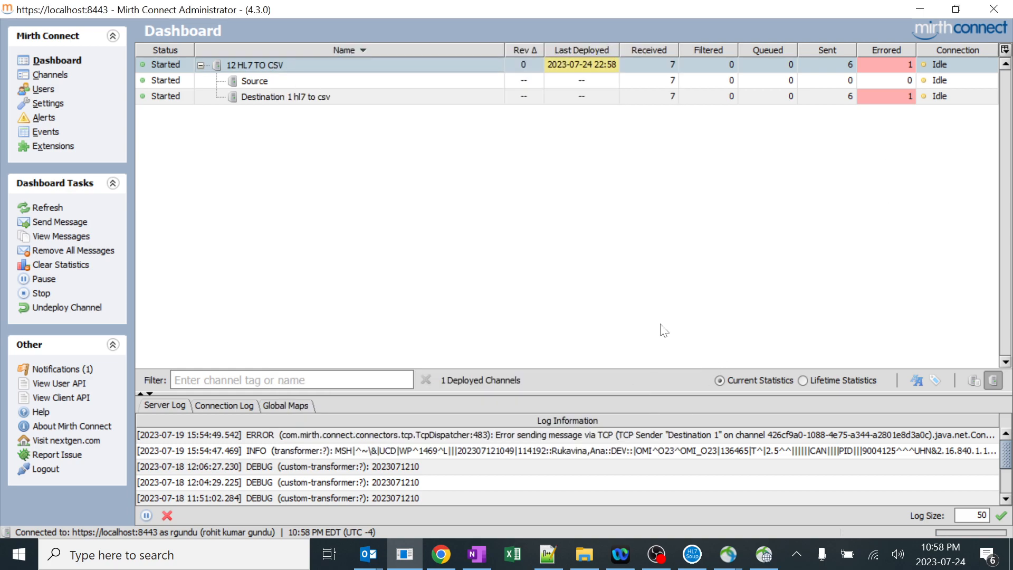
left_click(664, 176)
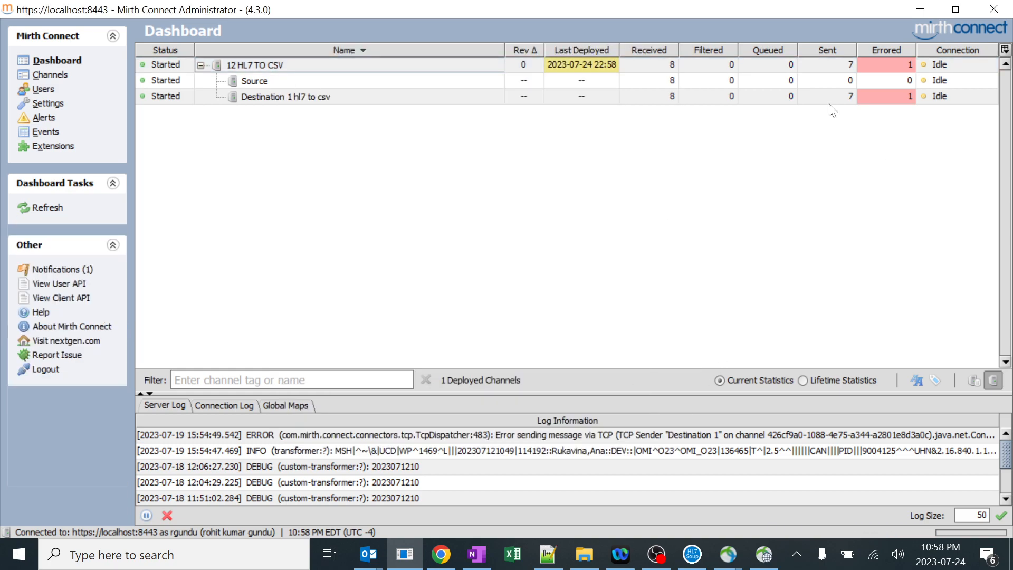
left_click(855, 100)
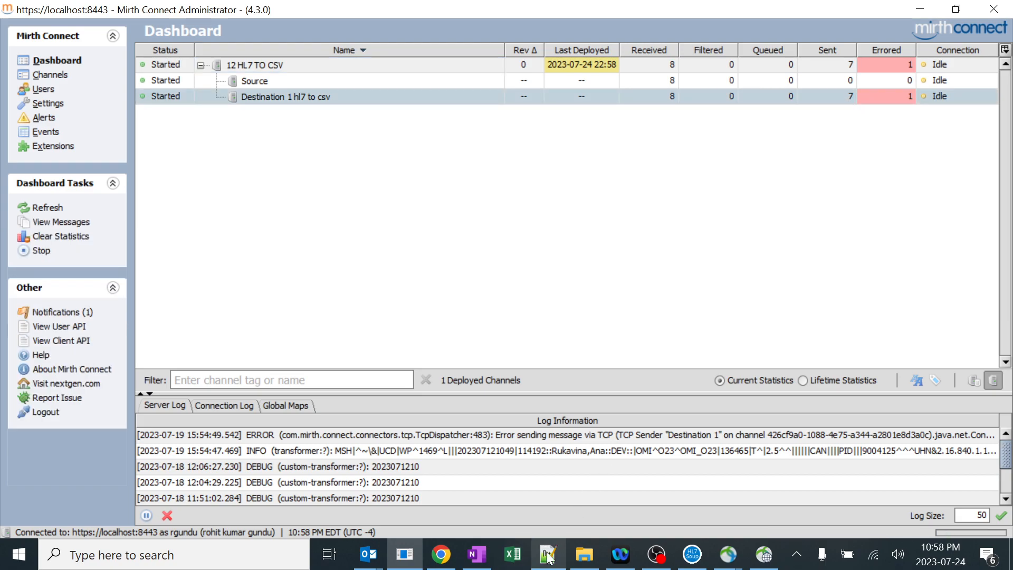
- Open 12 HL7 TO CSV.csv from the Write folder in Excel, auto-fit all columns and check the AdmittingFacilityName value
left_click(583, 559)
left_click(396, 113)
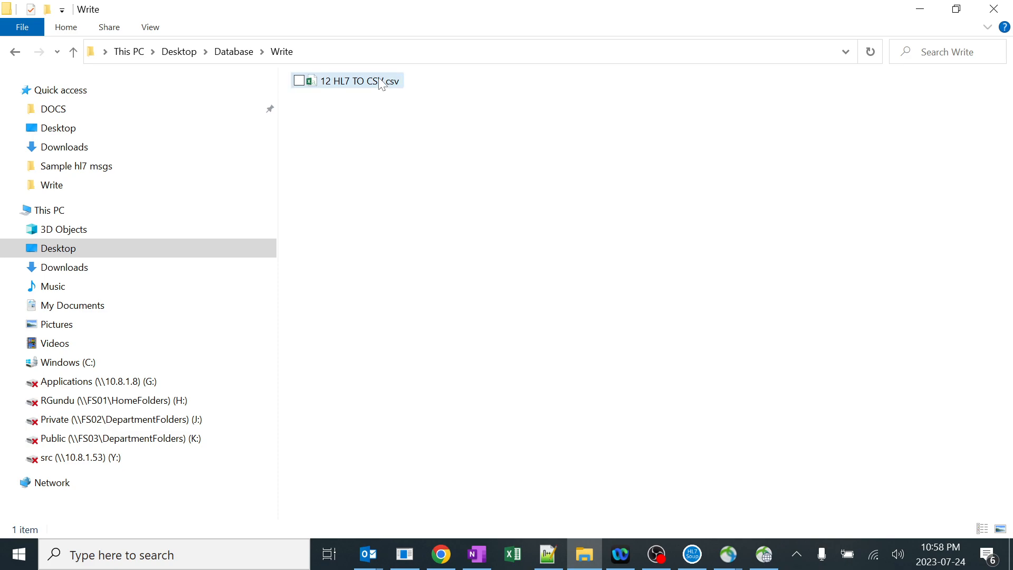
left_click(381, 83)
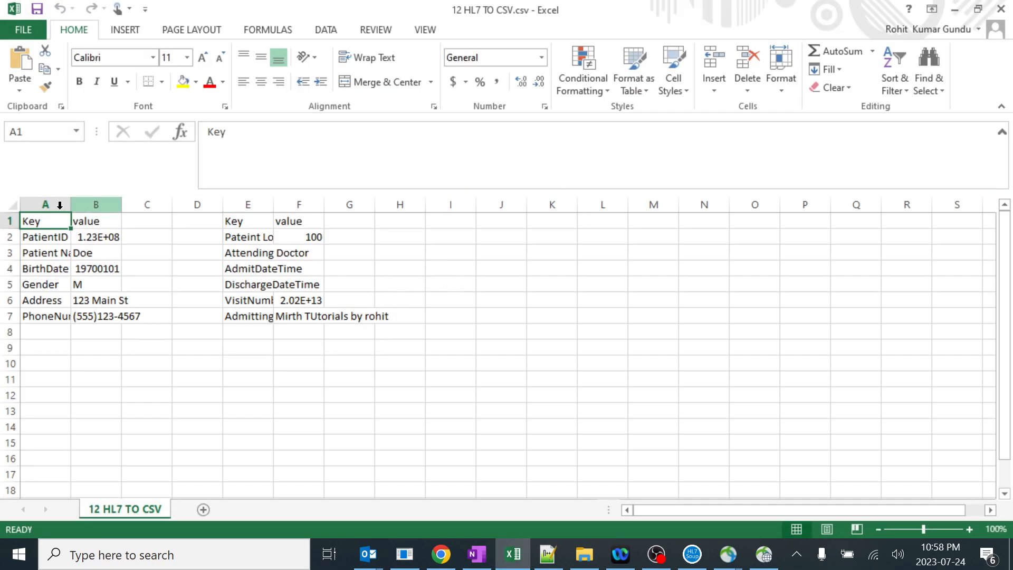
left_click(15, 205)
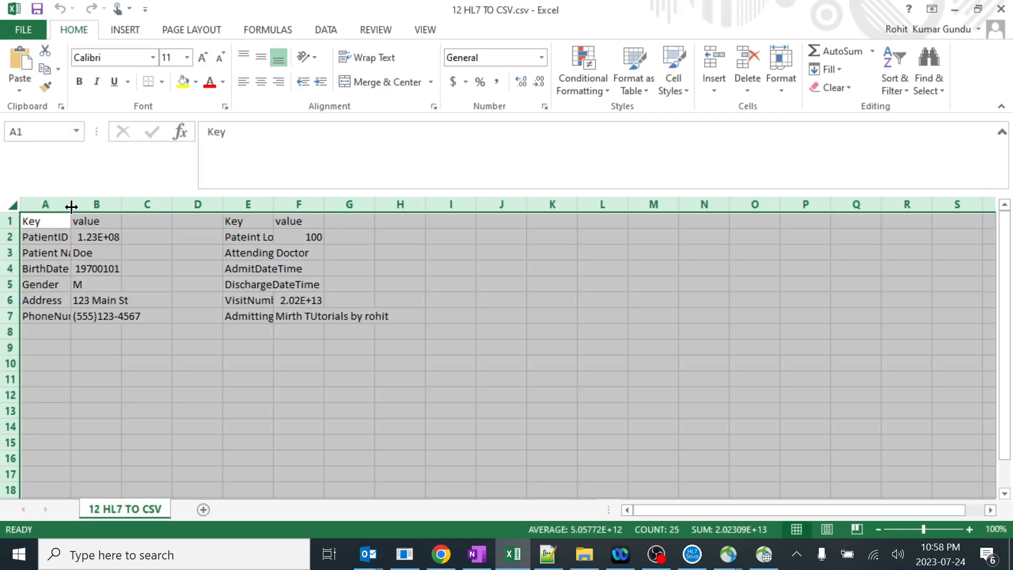
double_click(71, 206)
left_click(477, 377)
left_click(430, 317)
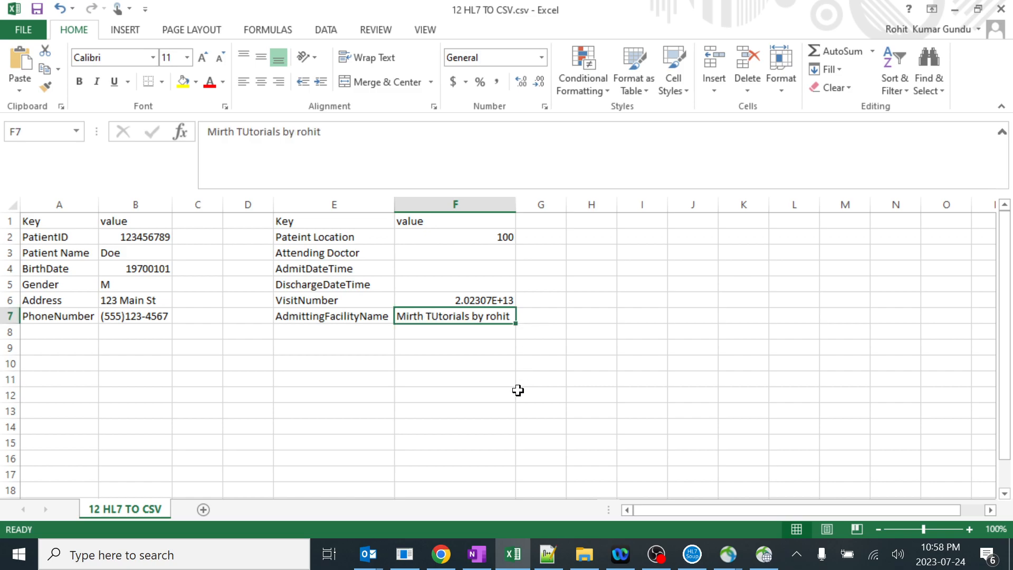
- Compare the Mirth dashboard with the CSV in Excel and review the key and value pairs in columns A to F
left_click(405, 553)
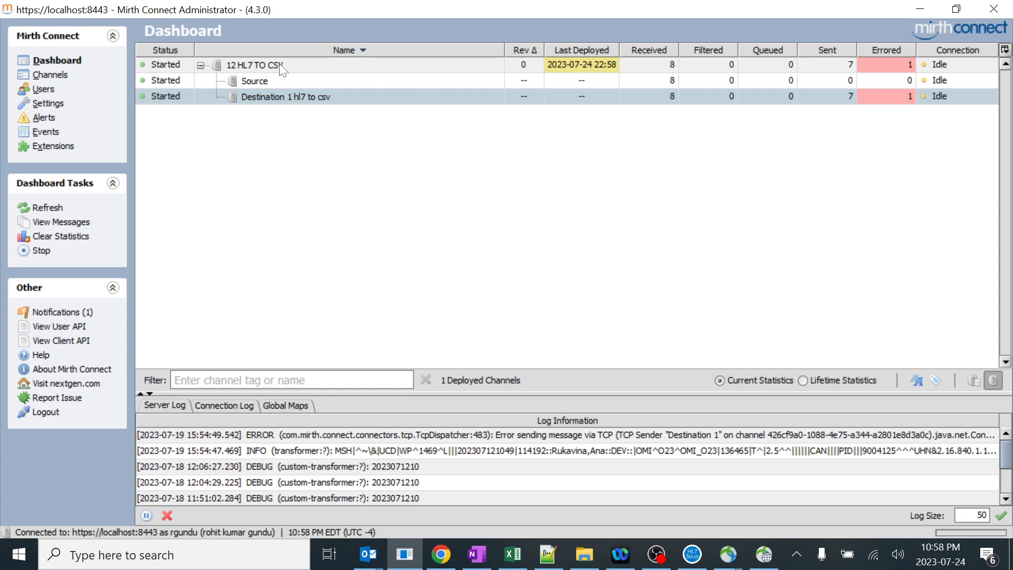
left_click(513, 553)
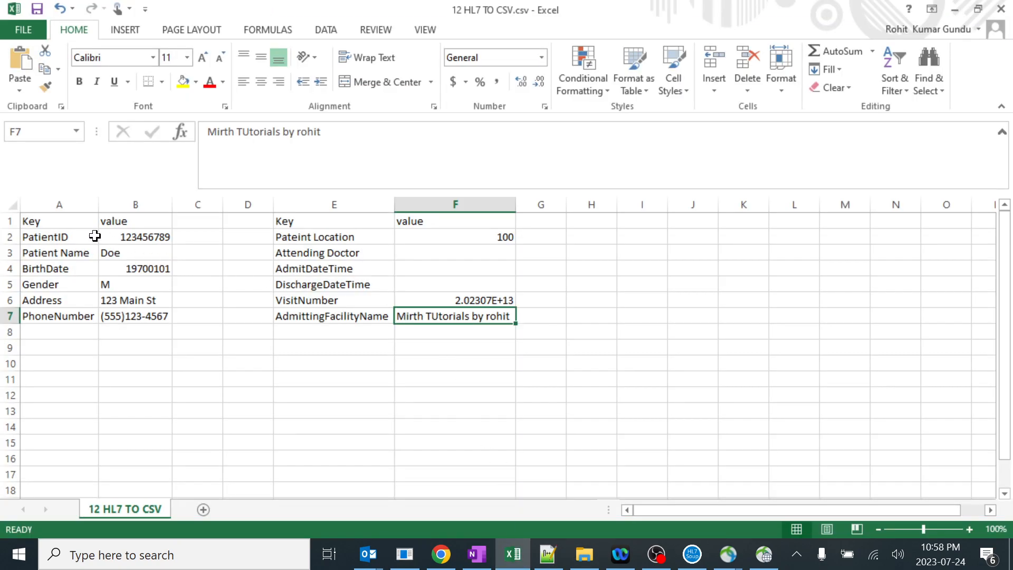
left_click_drag(57, 220, 491, 477)
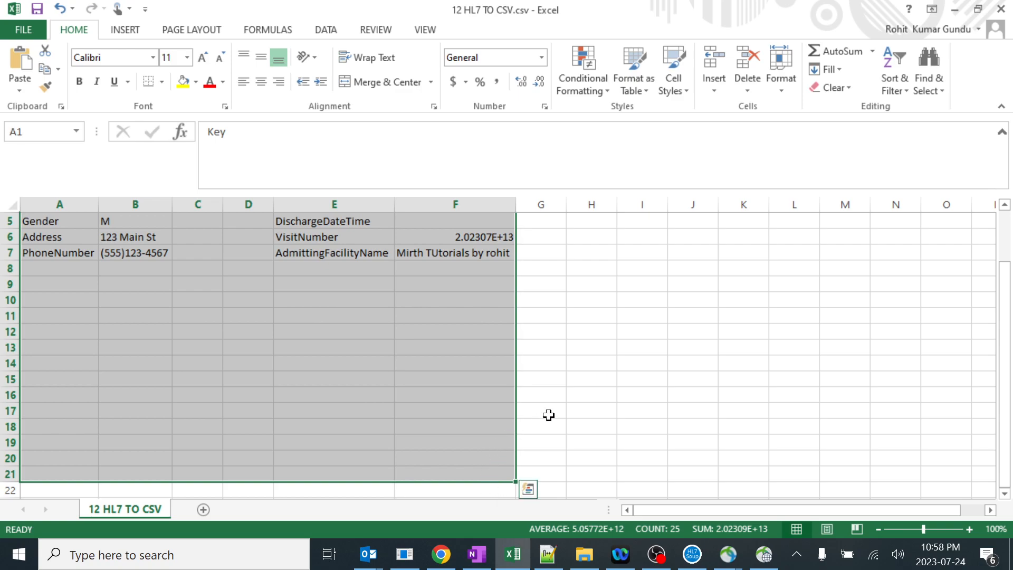
scroll(548, 417, "up", 2)
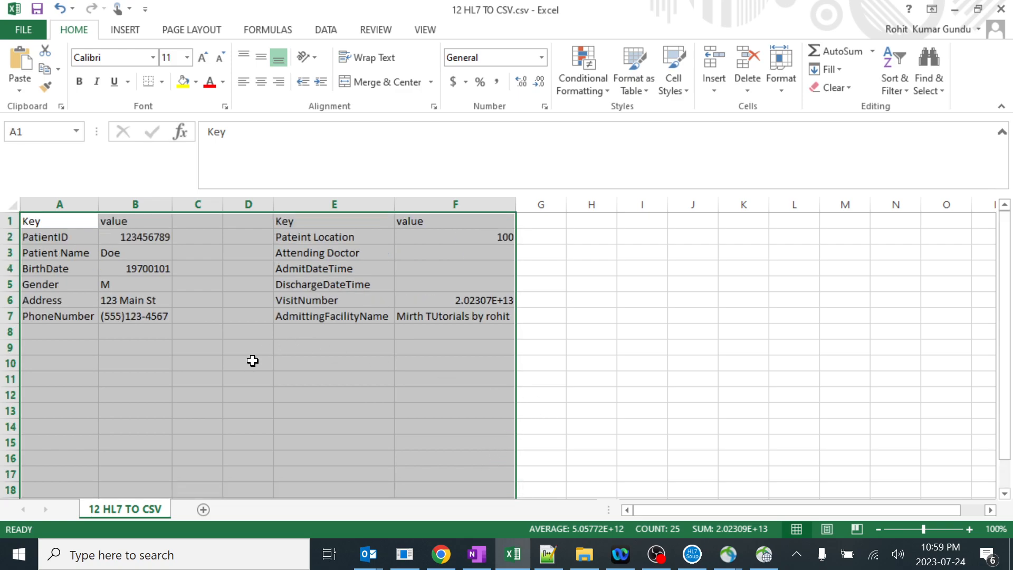
left_click(253, 361)
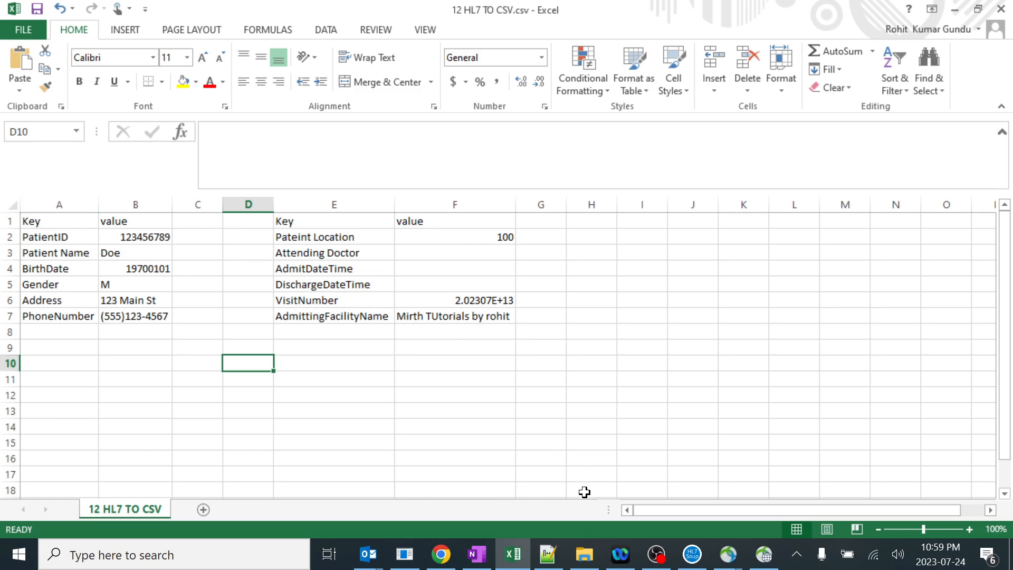
- Reopen the 12 HL7 TO CSV channel's destination transformer in Mirth Connect and examine its inbound and outbound message templates
left_click(404, 554)
left_click(53, 75)
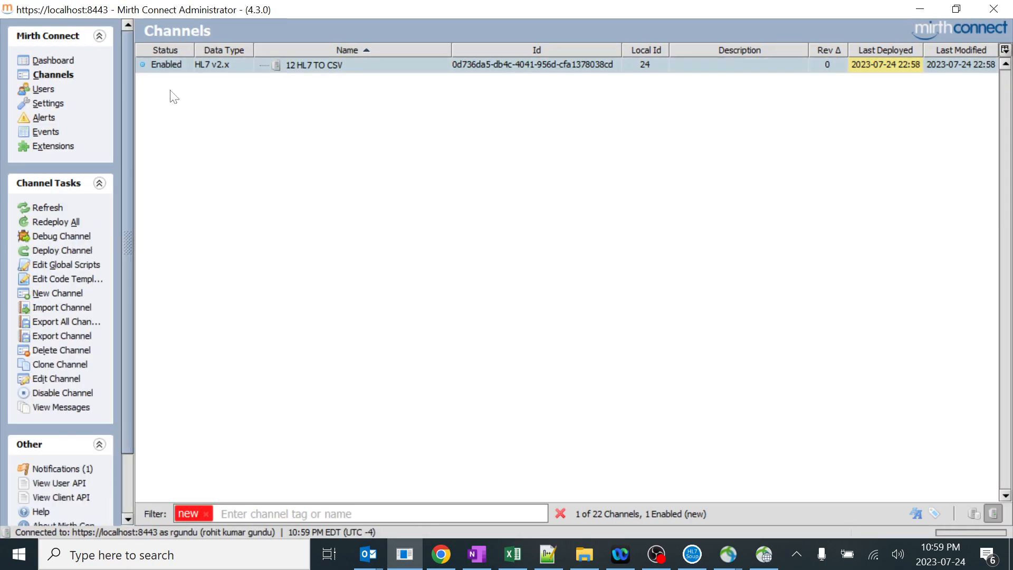
double_click(312, 66)
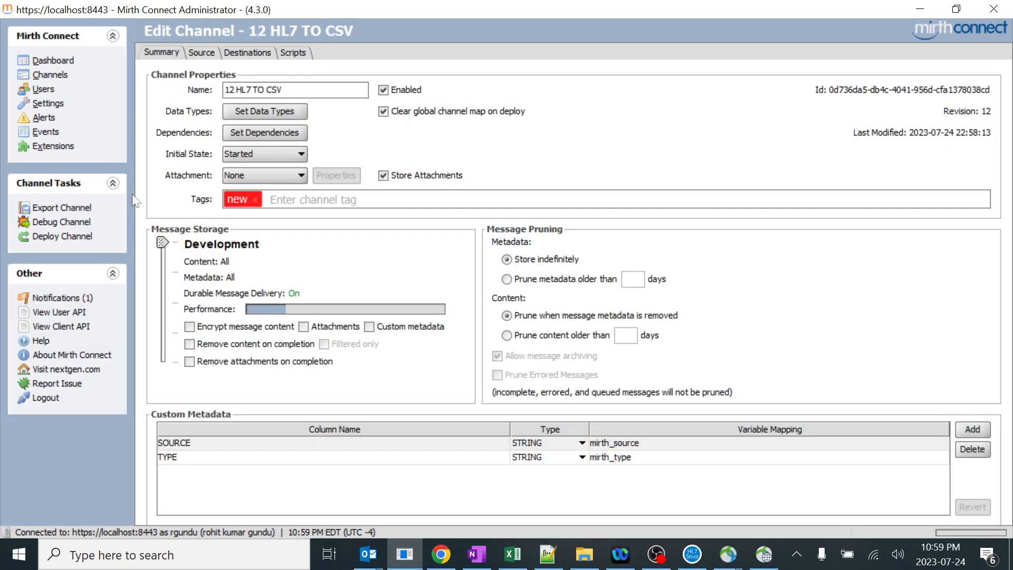
left_click(247, 52)
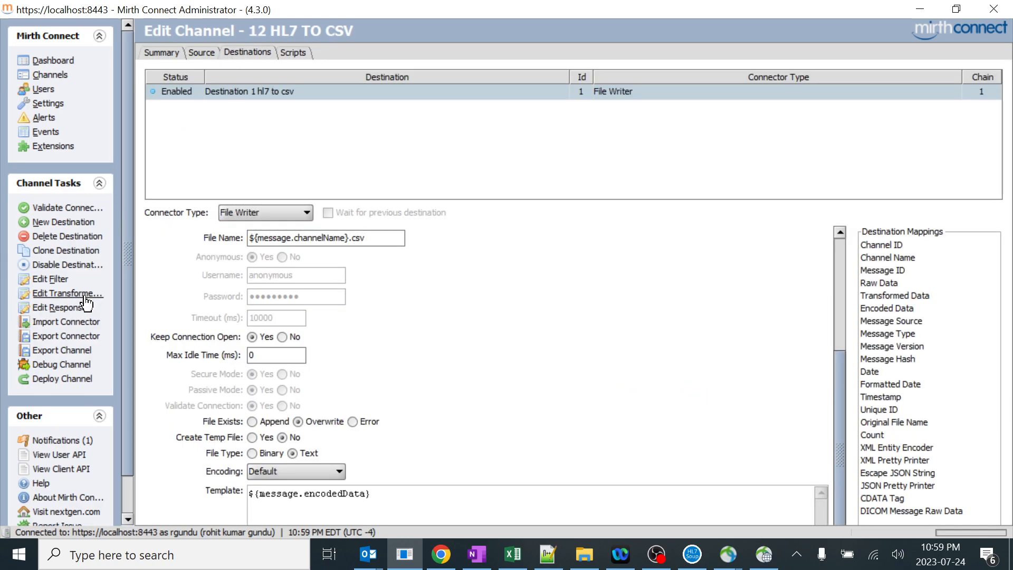
left_click(63, 293)
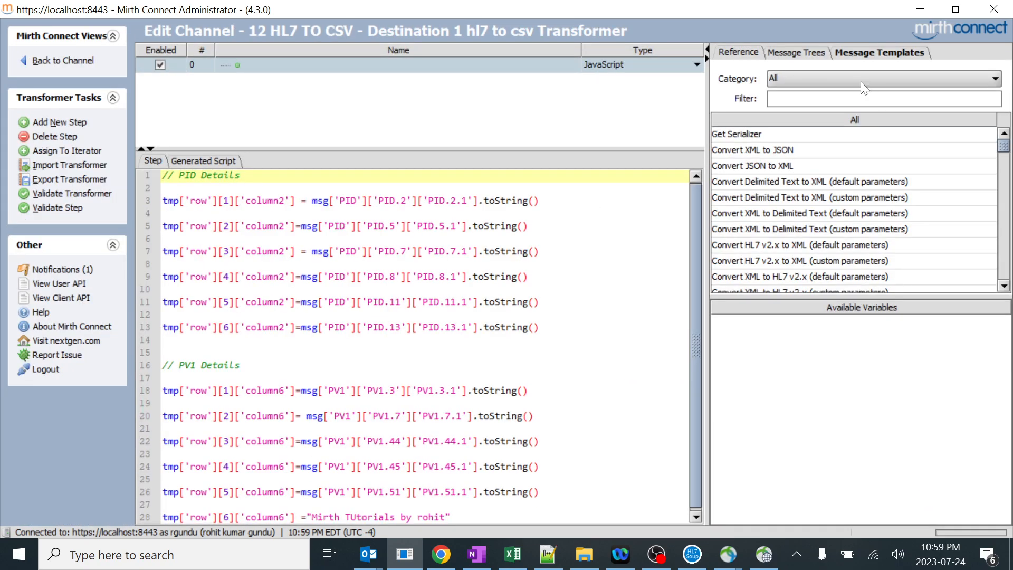
left_click(870, 53)
left_click_drag(948, 219, 723, 103)
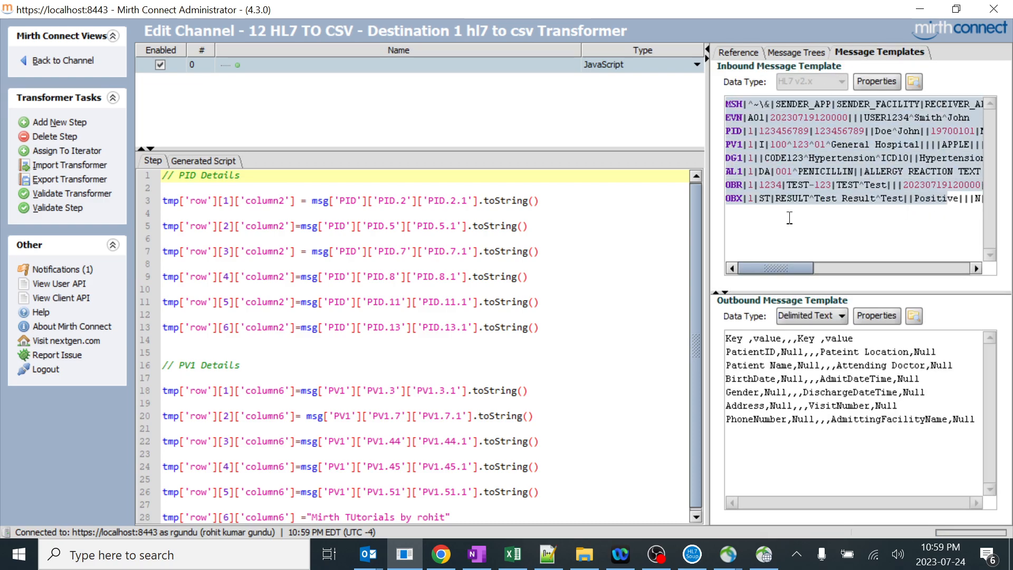
- Switch to OneNote and select the page heading "24 Mirth HL7 to CSV Conversion"
left_click(478, 551)
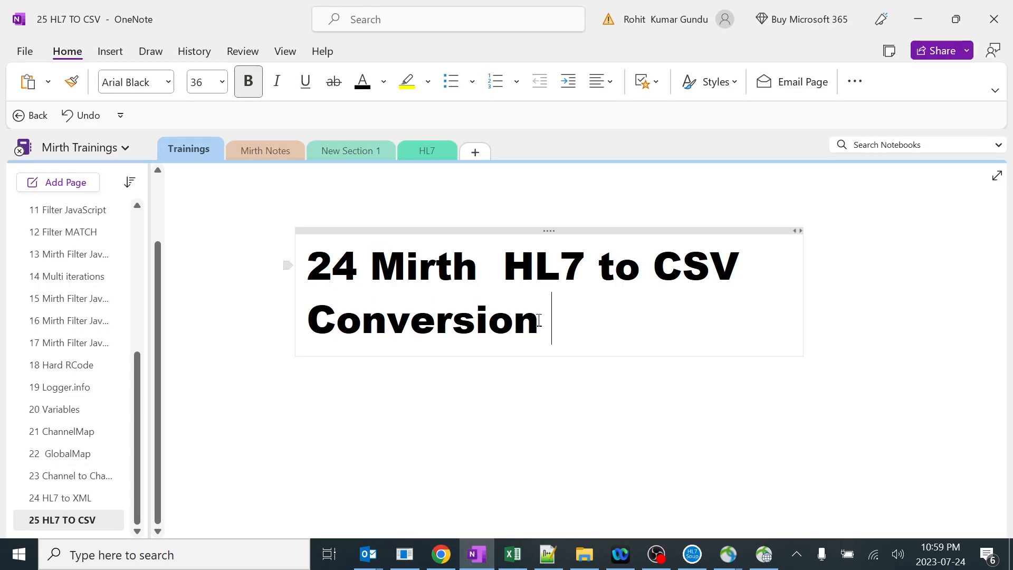
left_click_drag(542, 308, 306, 263)
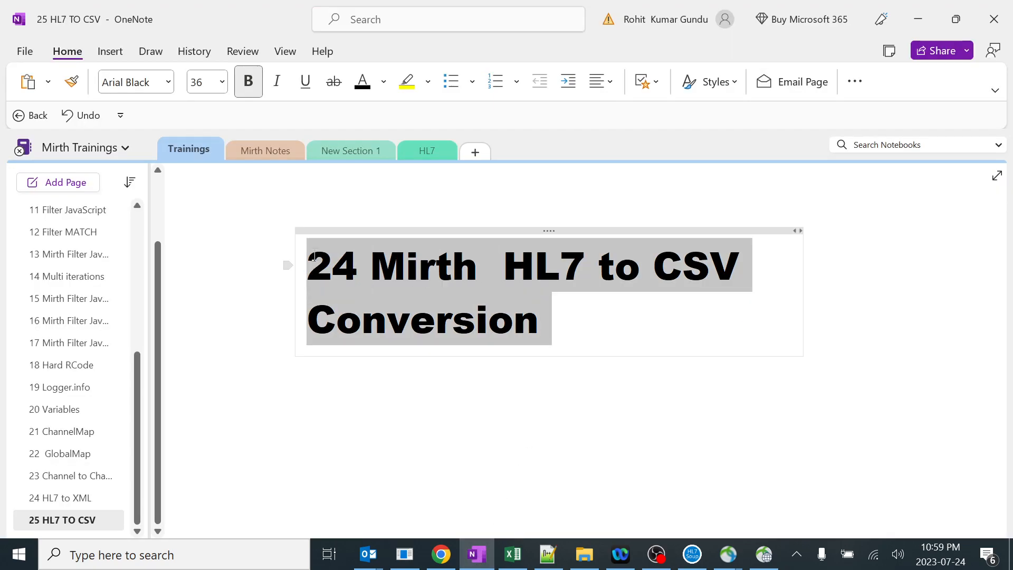